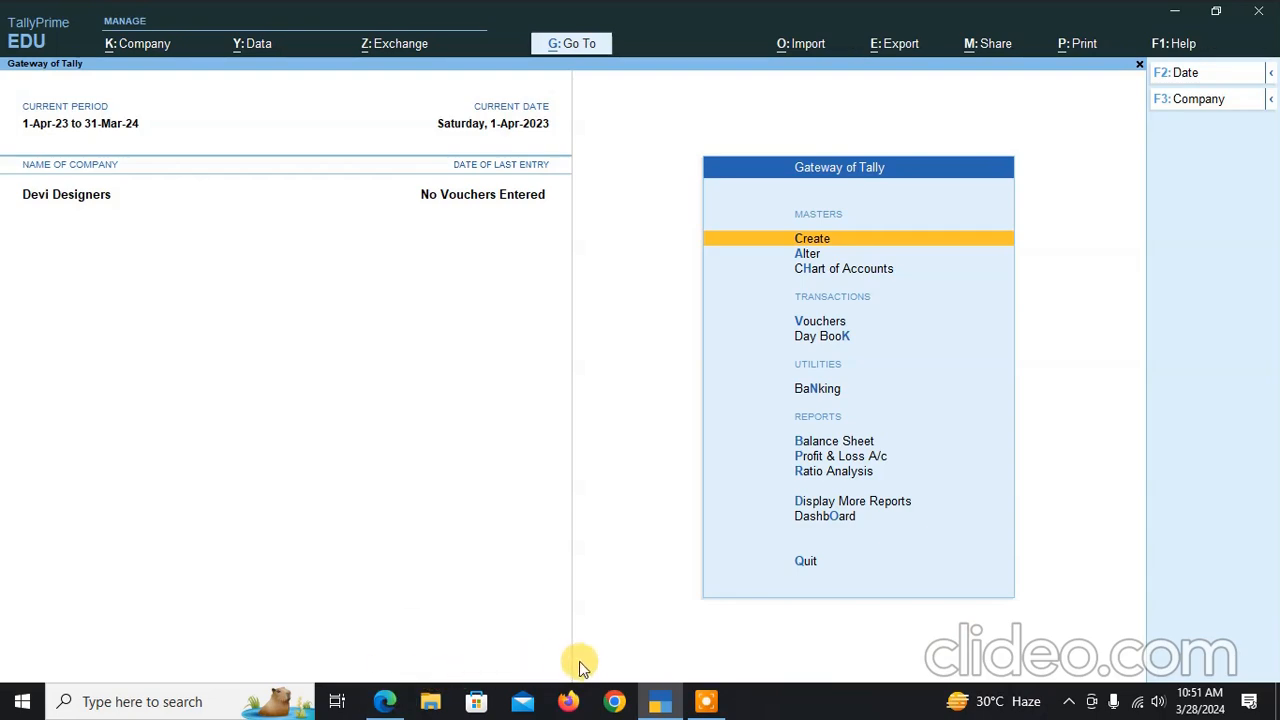
Switch to tally9.pdf in Microsoft Edge and review the Basics of Accounting definitions from journals through the final accounts introduction
click(386, 702)
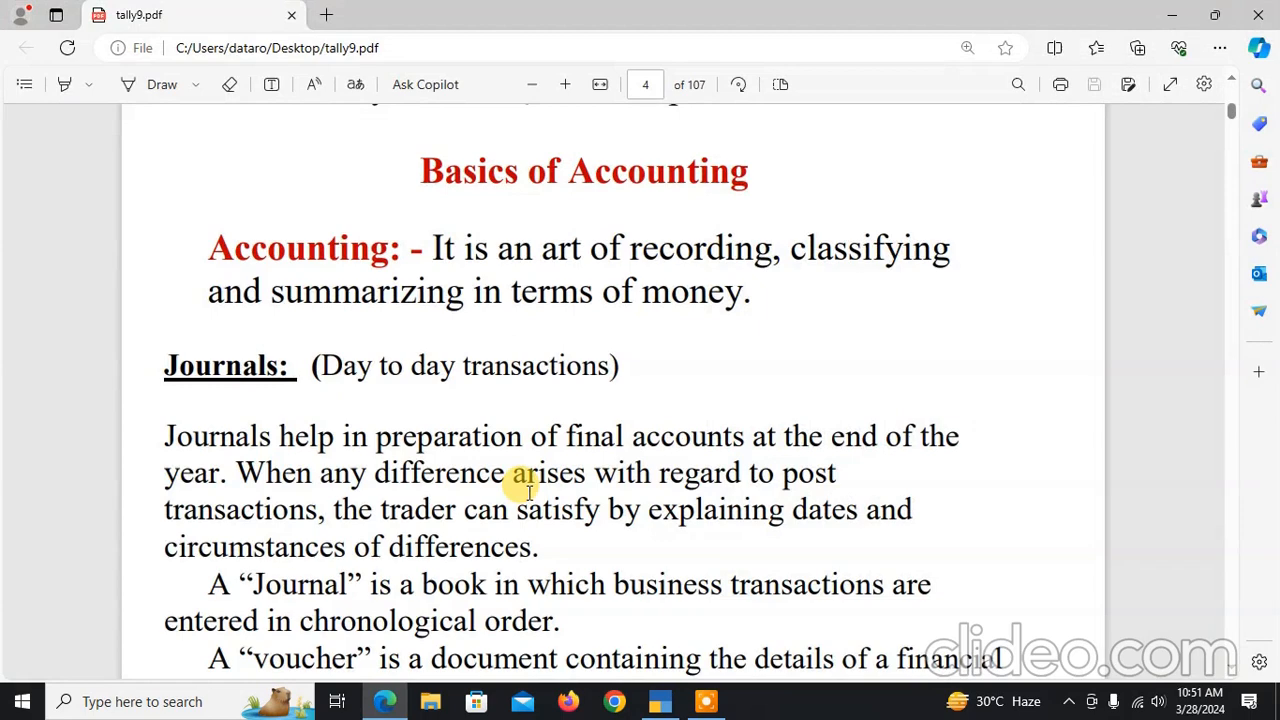
scroll(527, 490, down, 1)
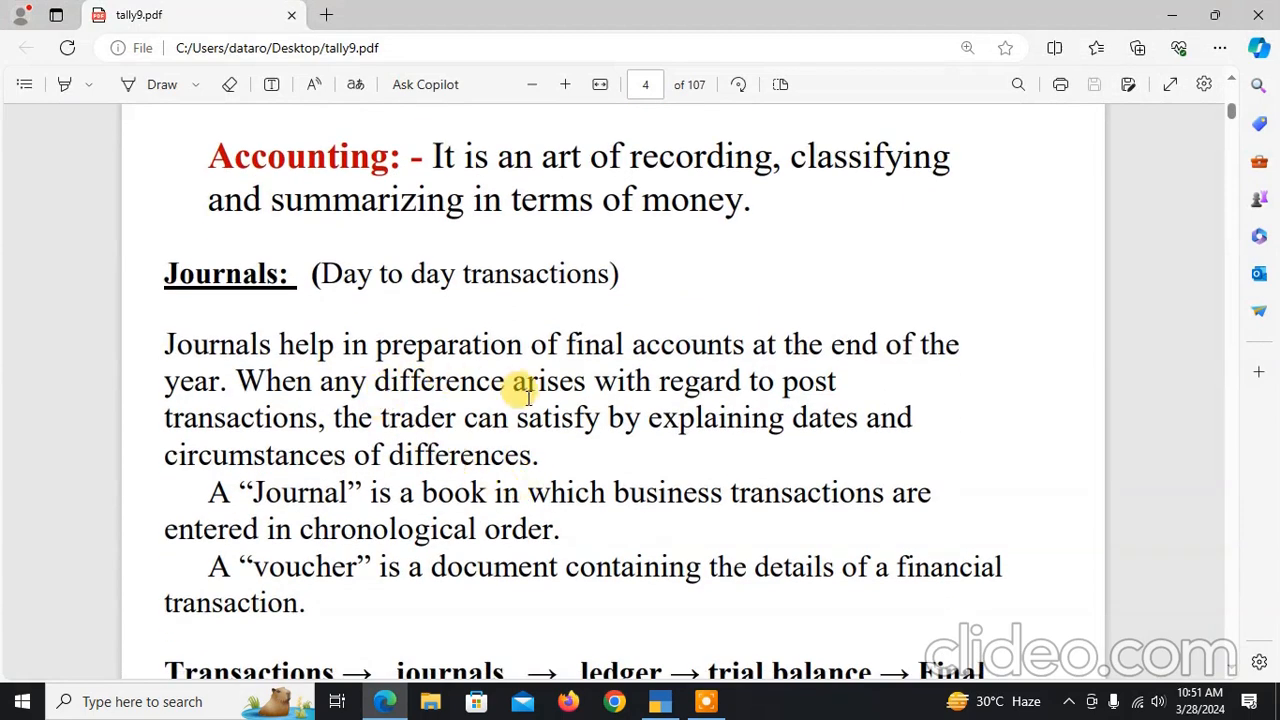
scroll(530, 405, down, 3)
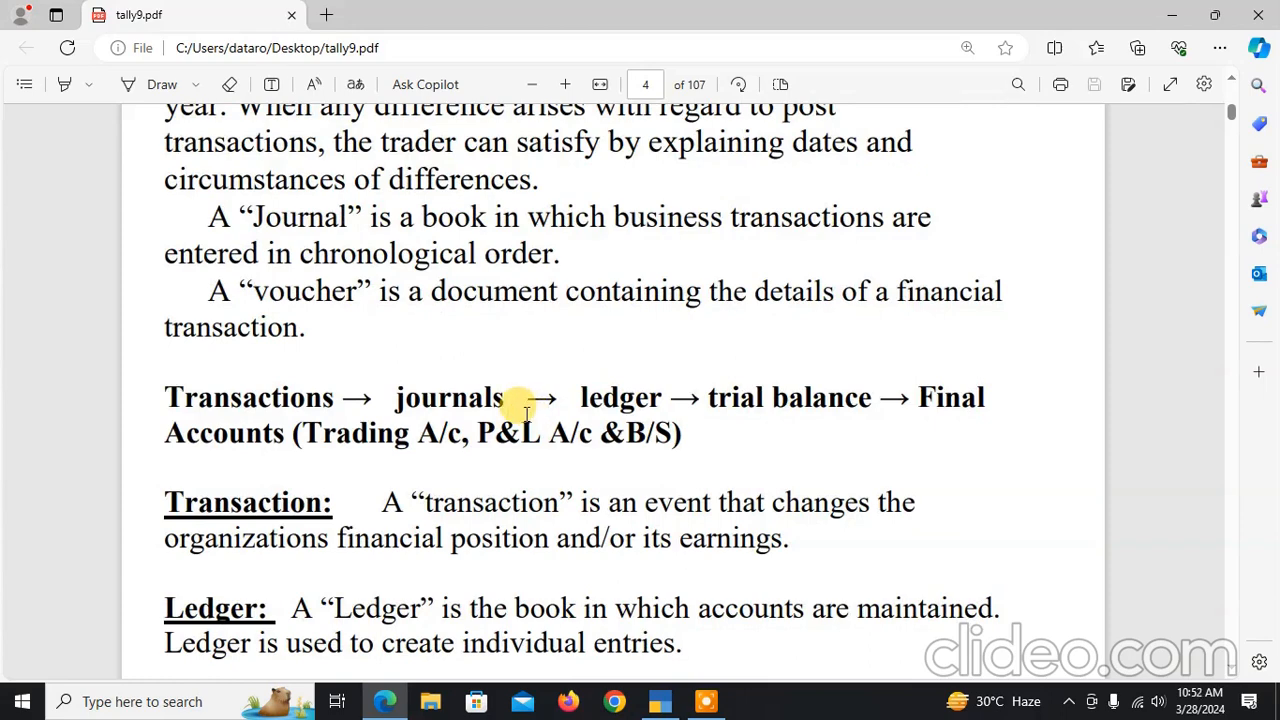
scroll(526, 412, down, 3)
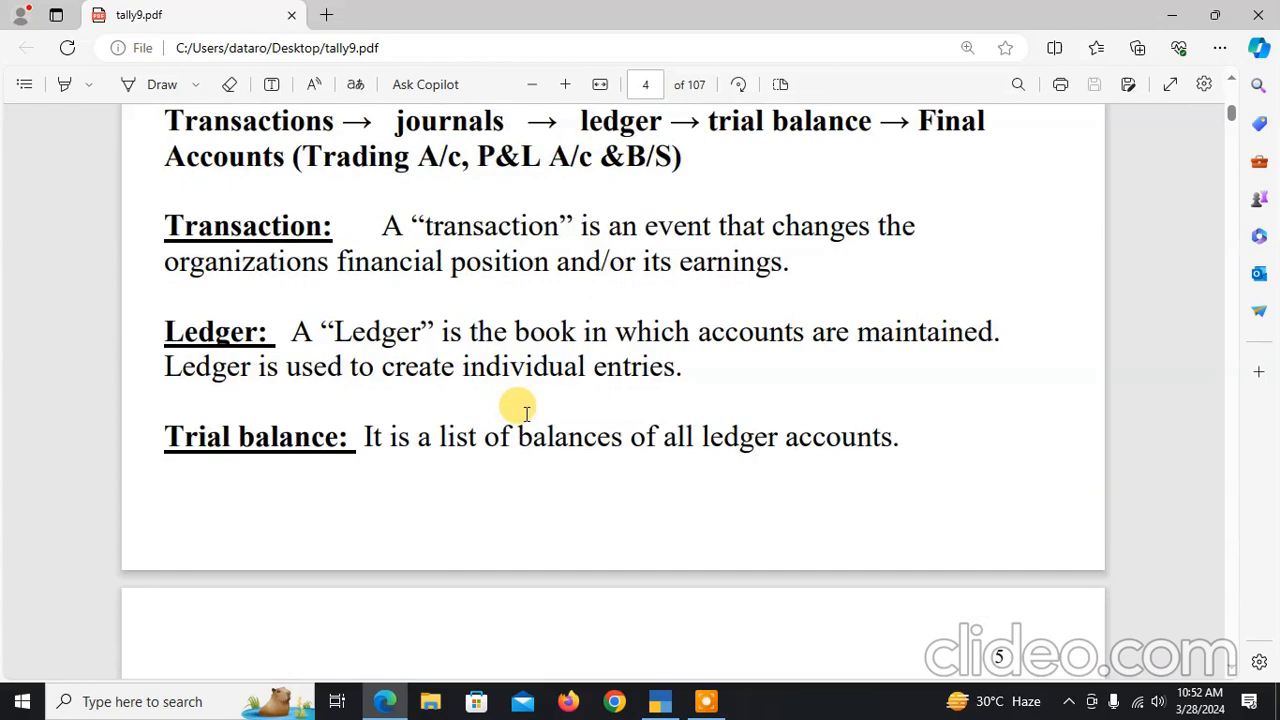
scroll(526, 412, down, 6)
scroll(526, 412, down, 15)
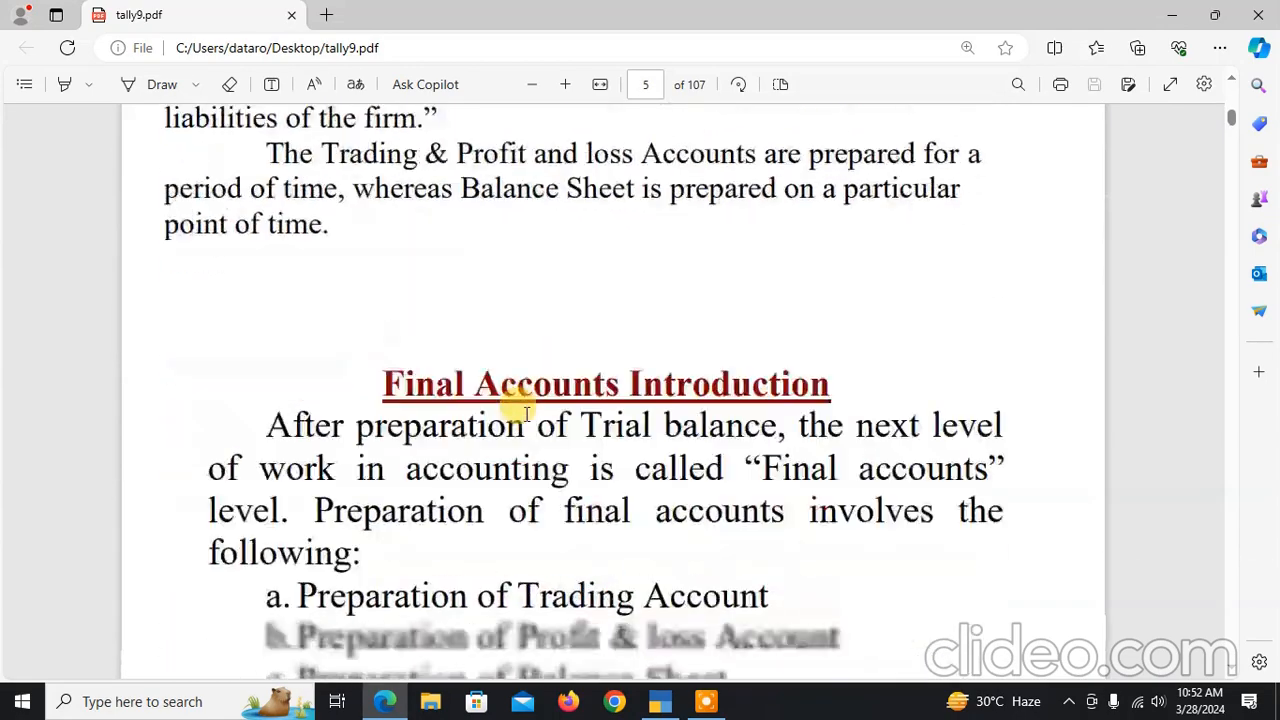
Examine the trading account and the profit and loss account formats in the notes
scroll(526, 412, down, 2)
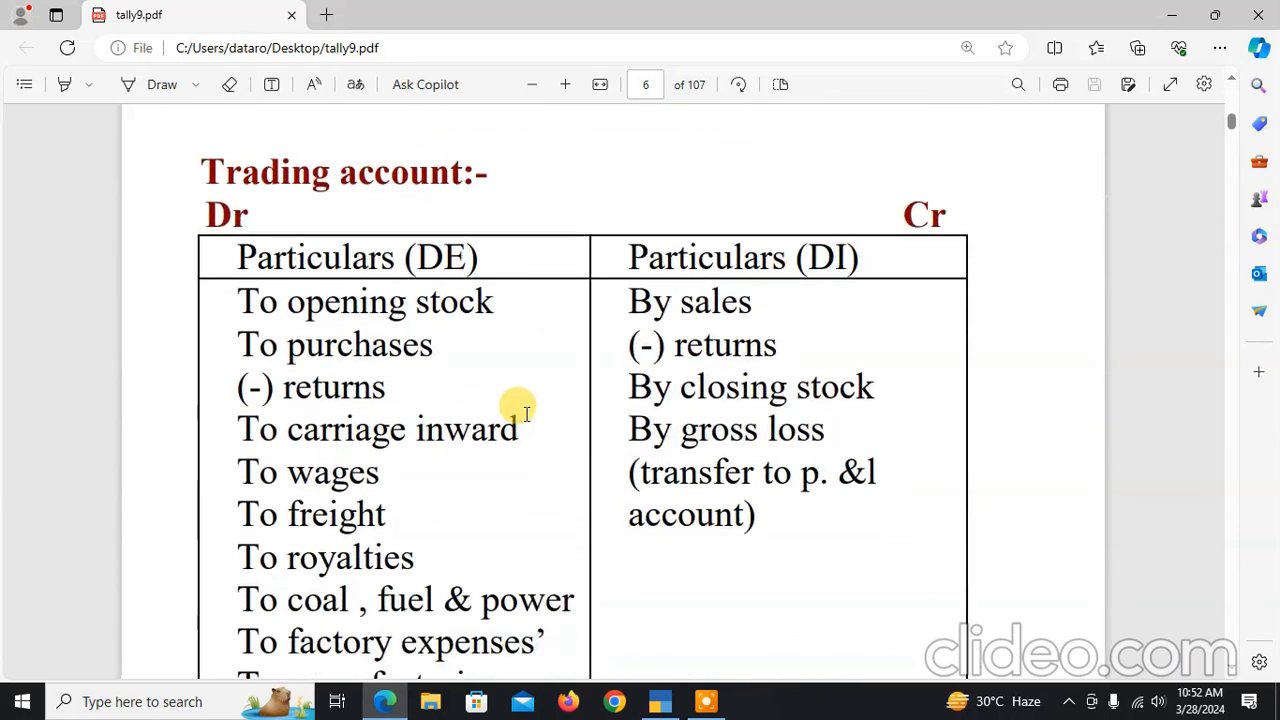
scroll(526, 412, up, 2)
scroll(526, 412, down, 1)
scroll(526, 412, down, 2)
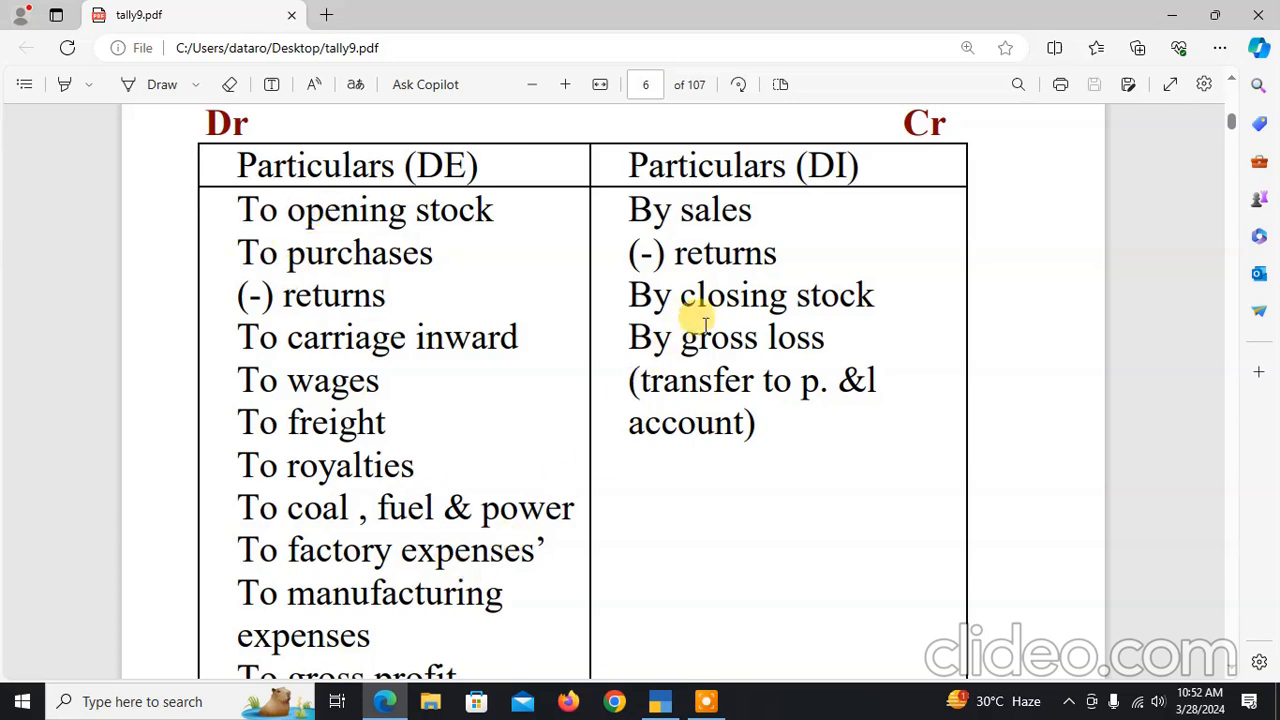
scroll(676, 529, down, 6)
scroll(676, 529, down, 4)
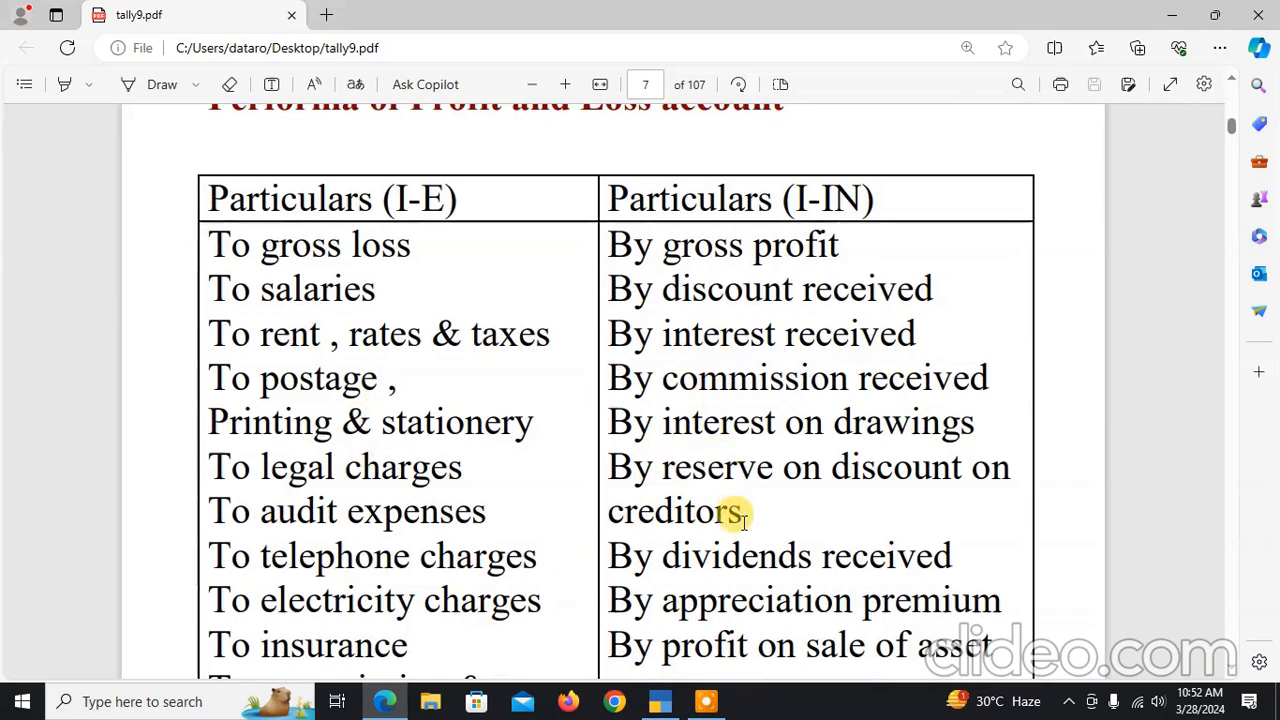
scroll(740, 515, down, 9)
scroll(743, 520, down, 5)
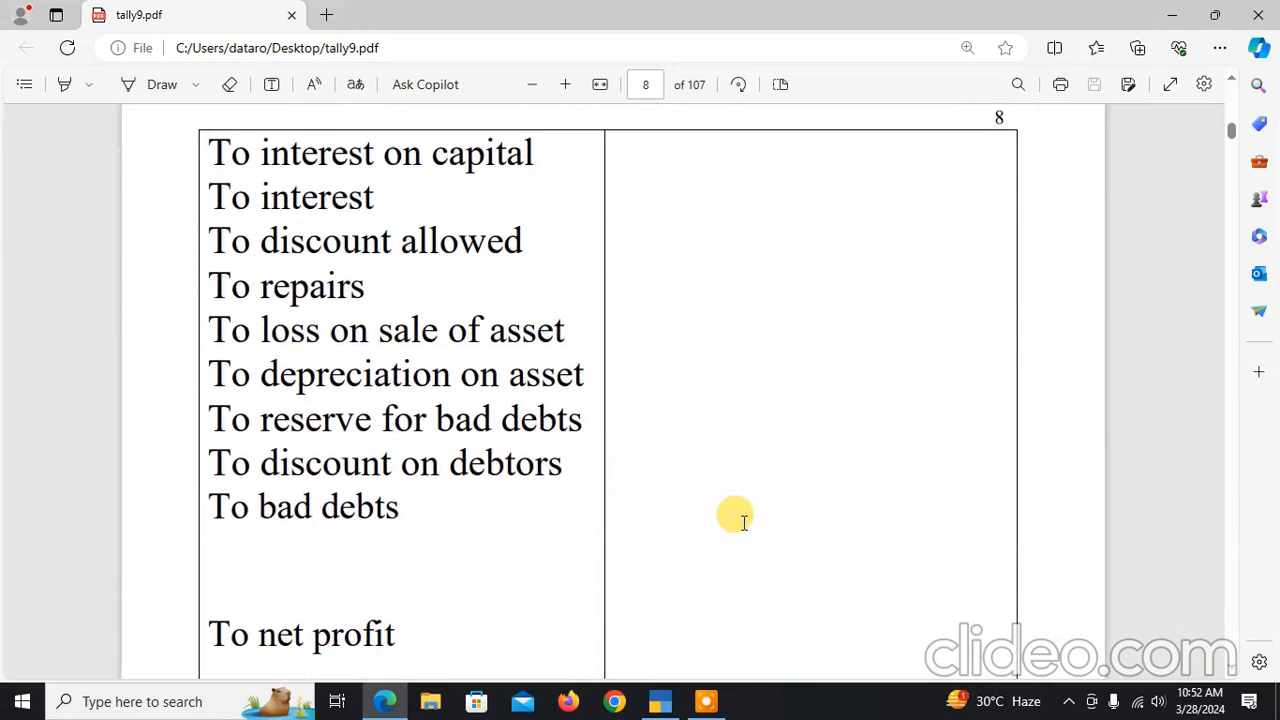
scroll(660, 483, down, 8)
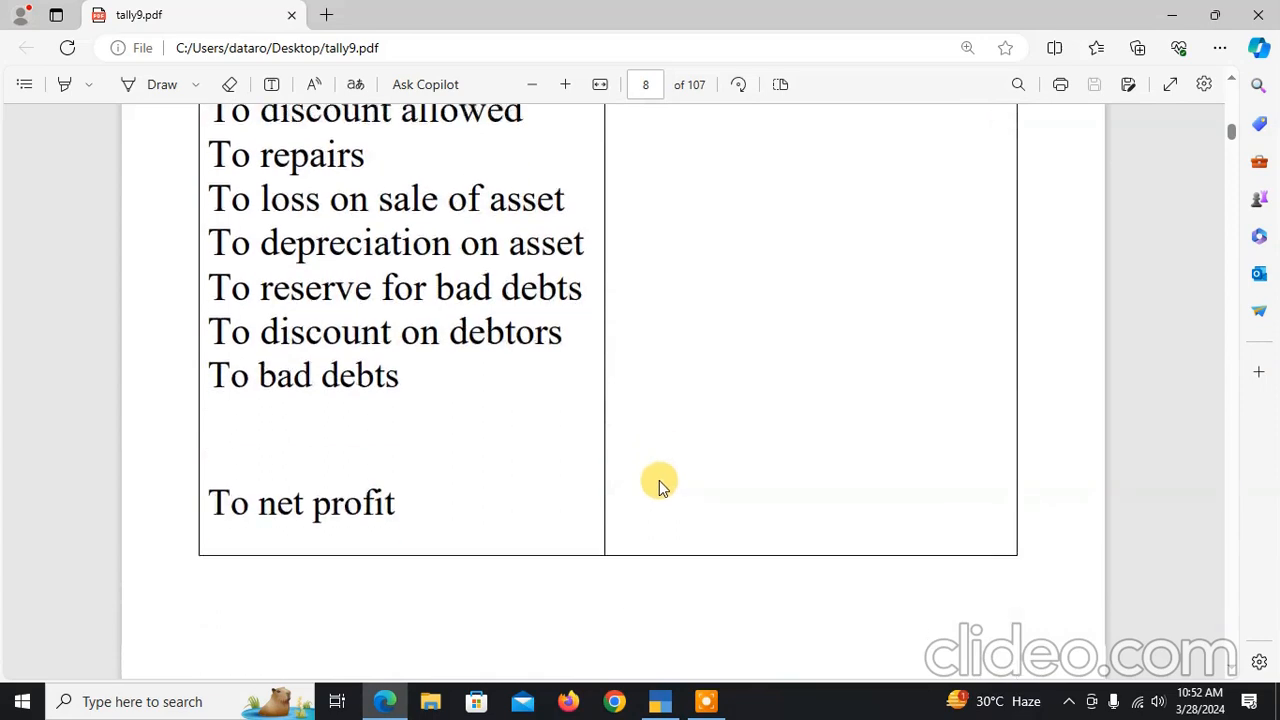
Examine the balance sheet format with its liabilities and asset columns on page 9
scroll(659, 478, down, 2)
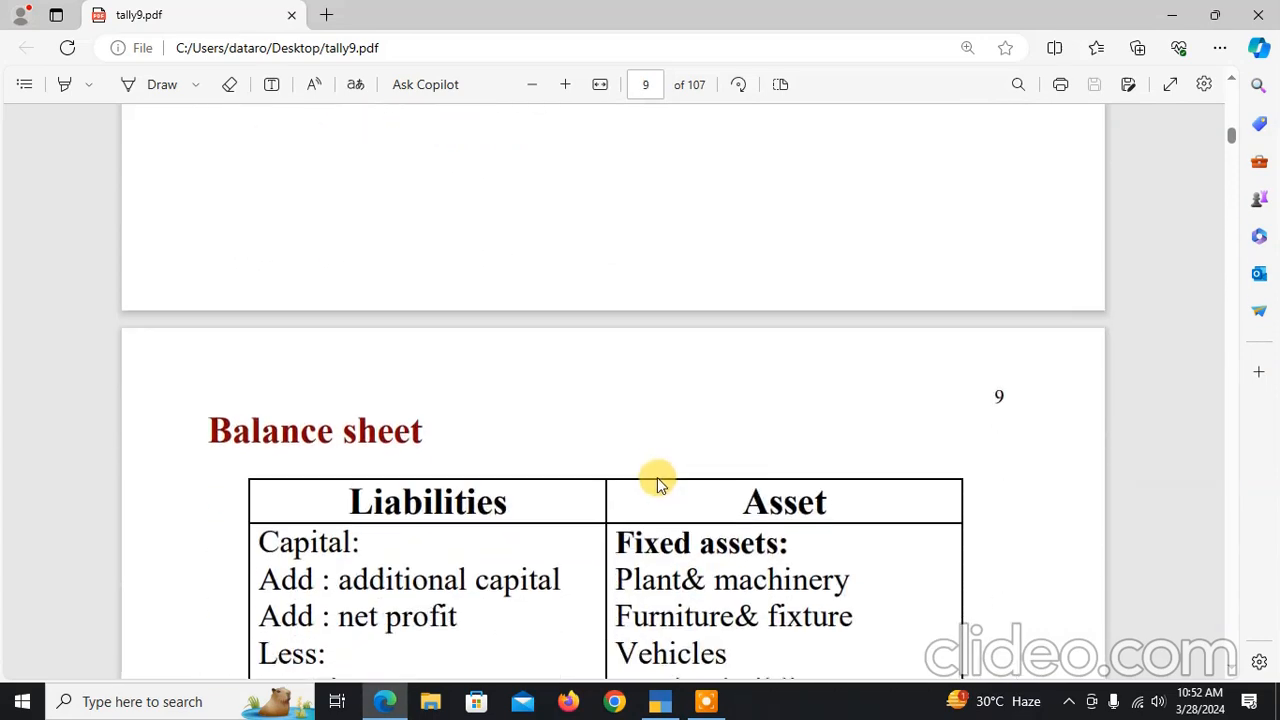
scroll(656, 474, down, 3)
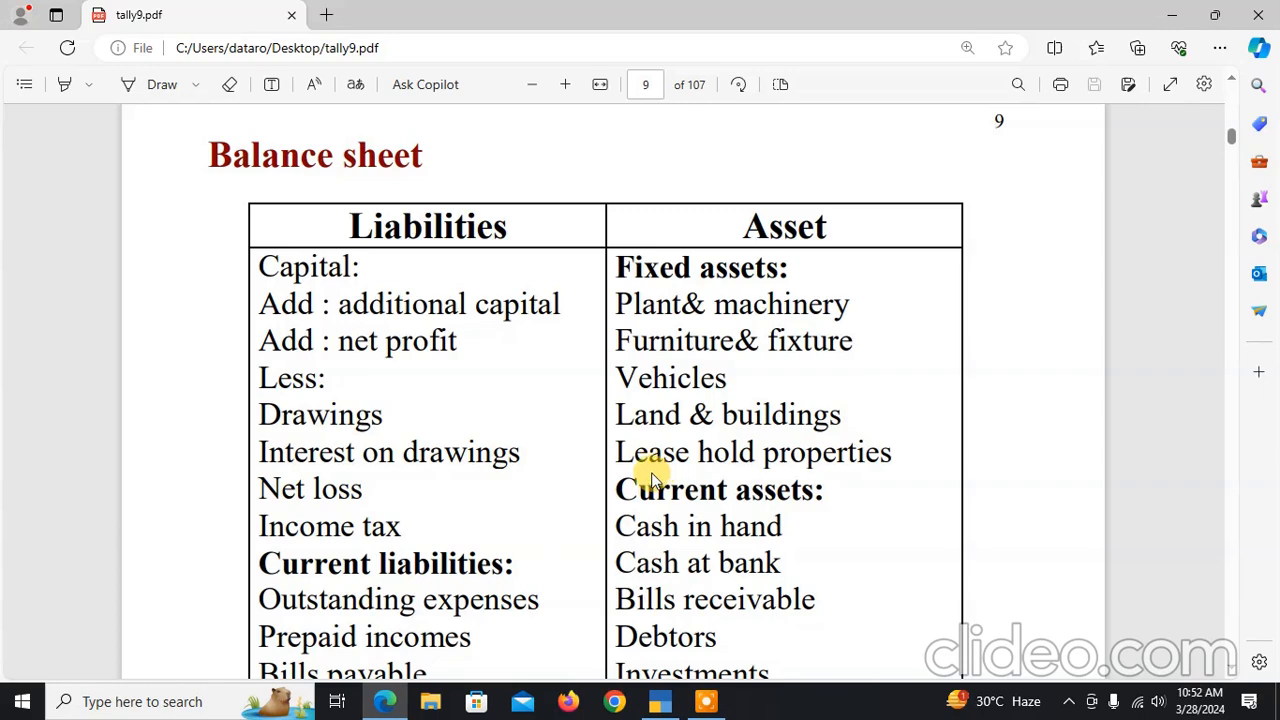
scroll(652, 480, down, 1)
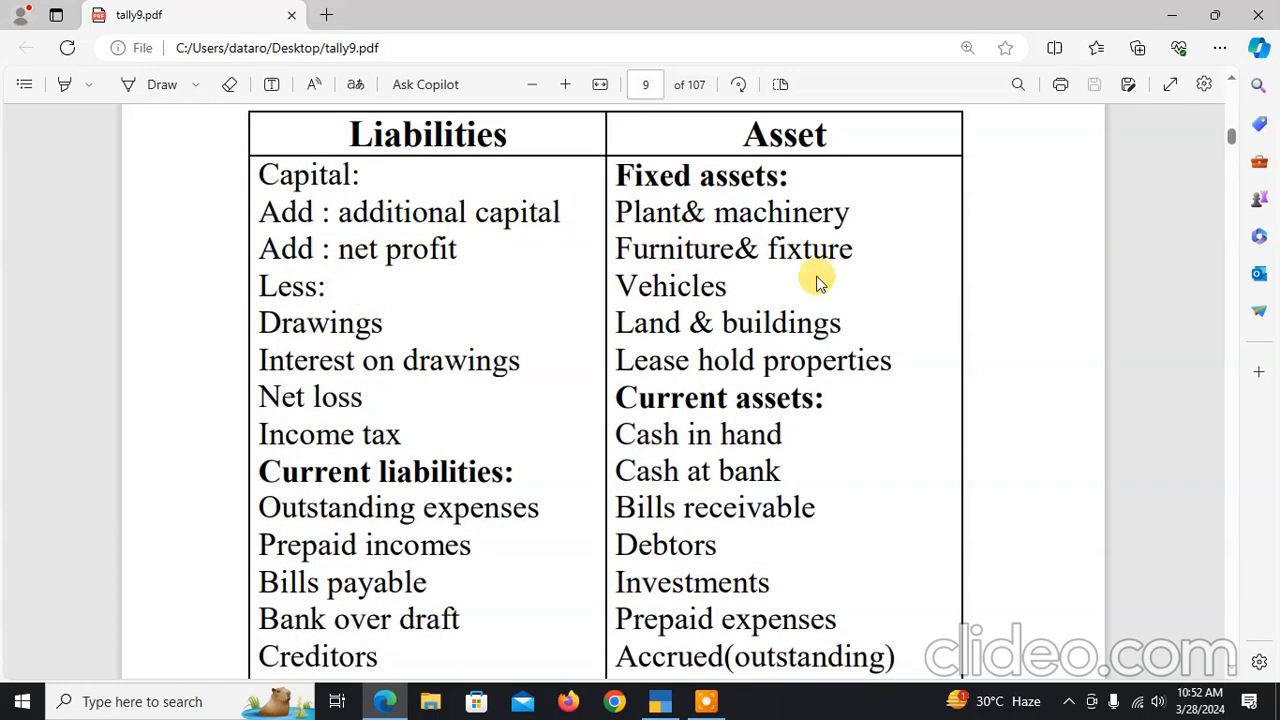
scroll(766, 500, down, 2)
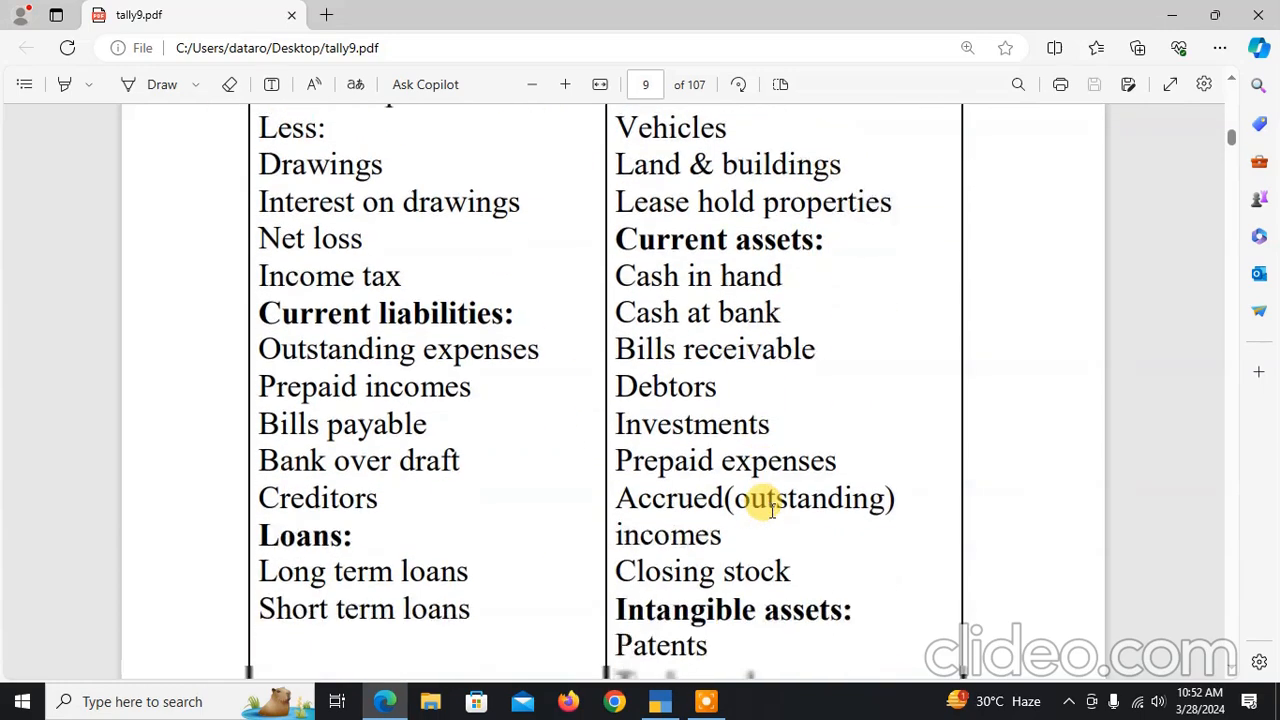
scroll(772, 510, up, 2)
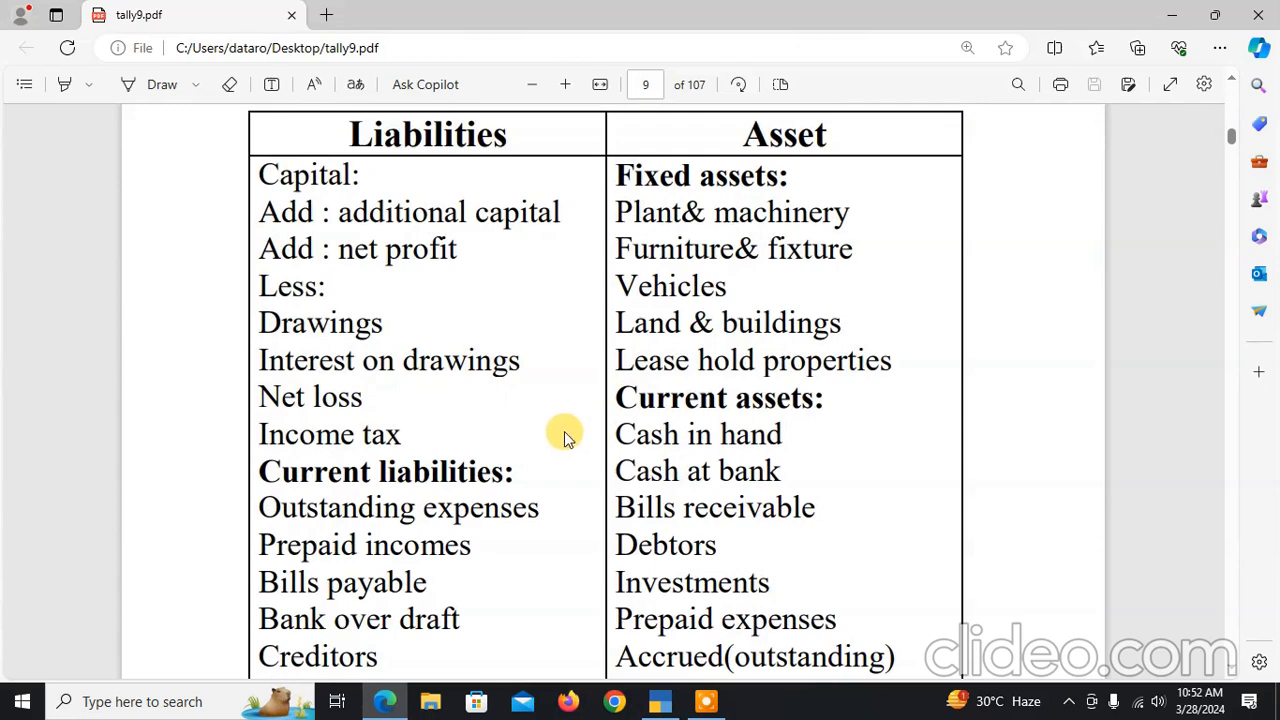
Review the notes on the Gateway of Tally, shortcut keys, function keys, and selecting, creating or altering a company
scroll(564, 436, down, 10)
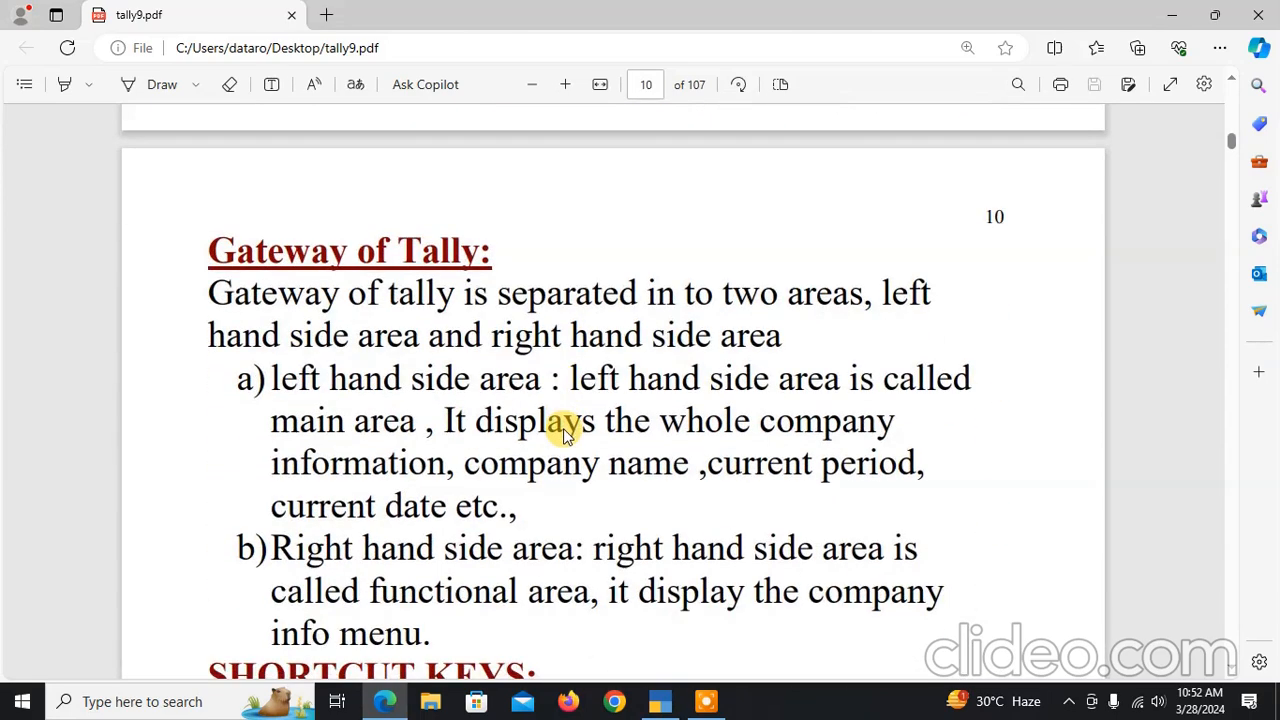
scroll(564, 436, down, 6)
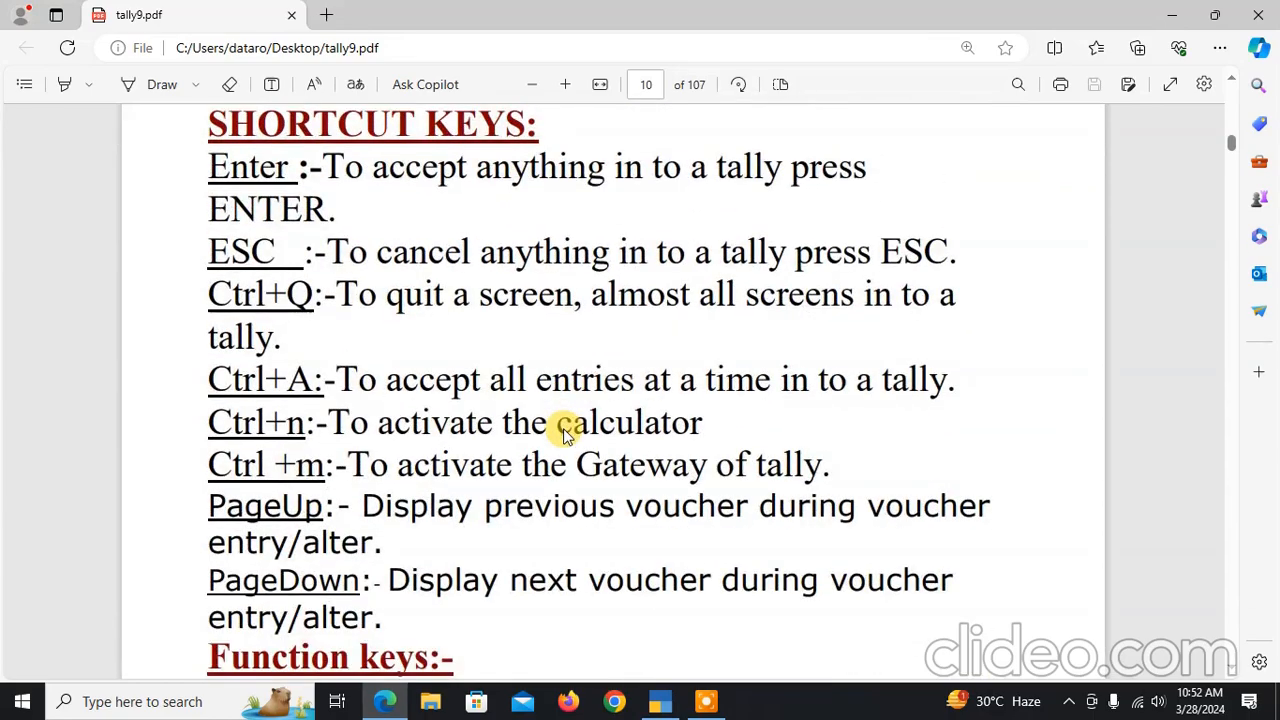
scroll(563, 430, down, 15)
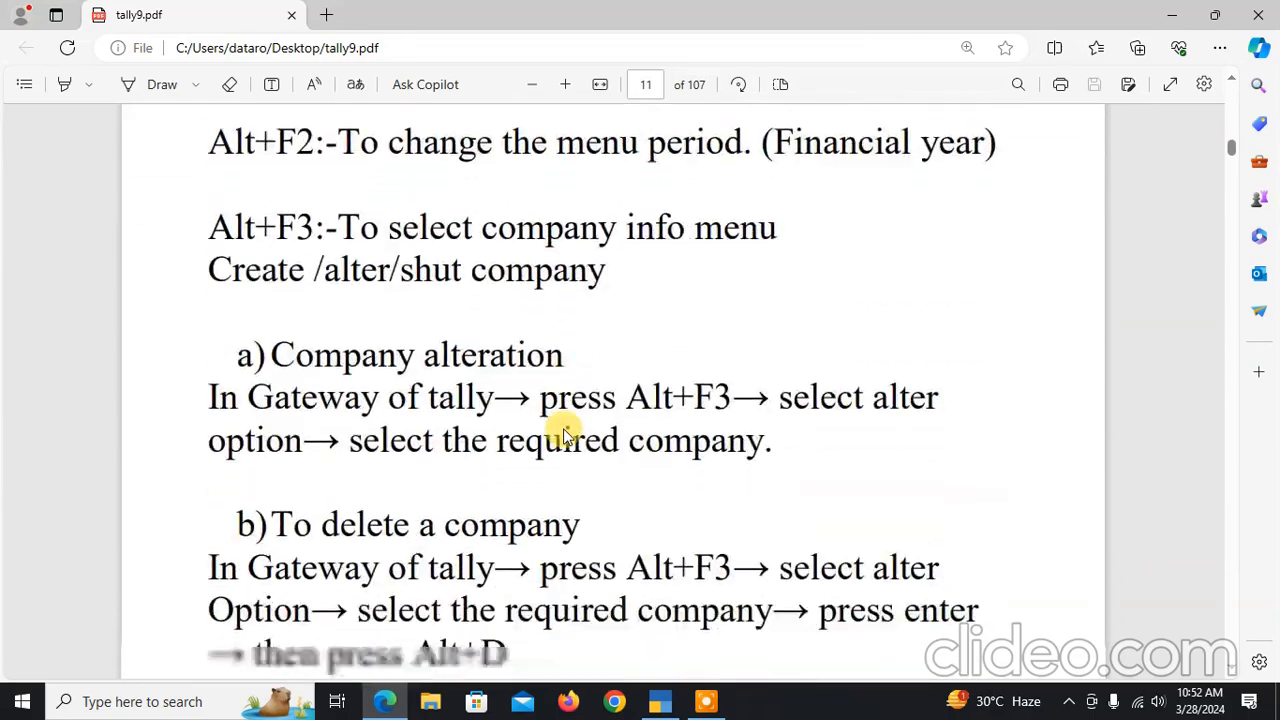
scroll(563, 428, down, 10)
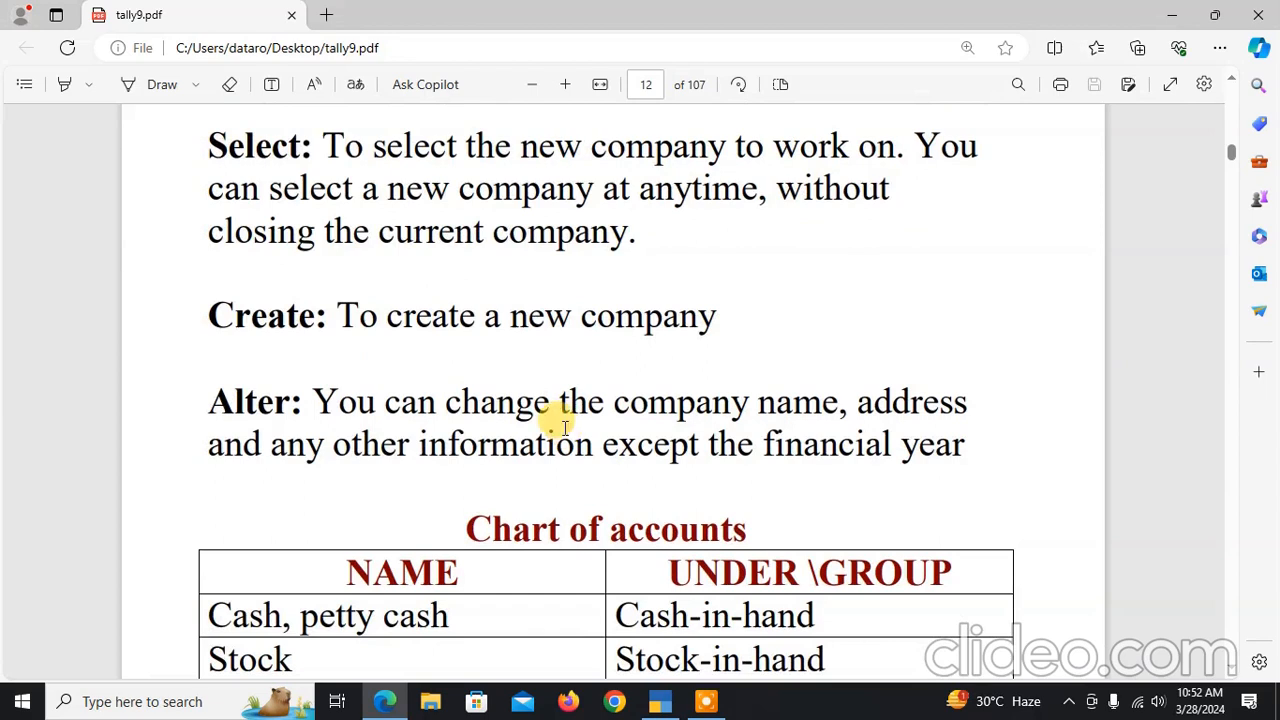
Examine the start of the Chart of accounts table, covering cash, stock, purchases, sales and direct expenses with their groups
scroll(563, 428, down, 3)
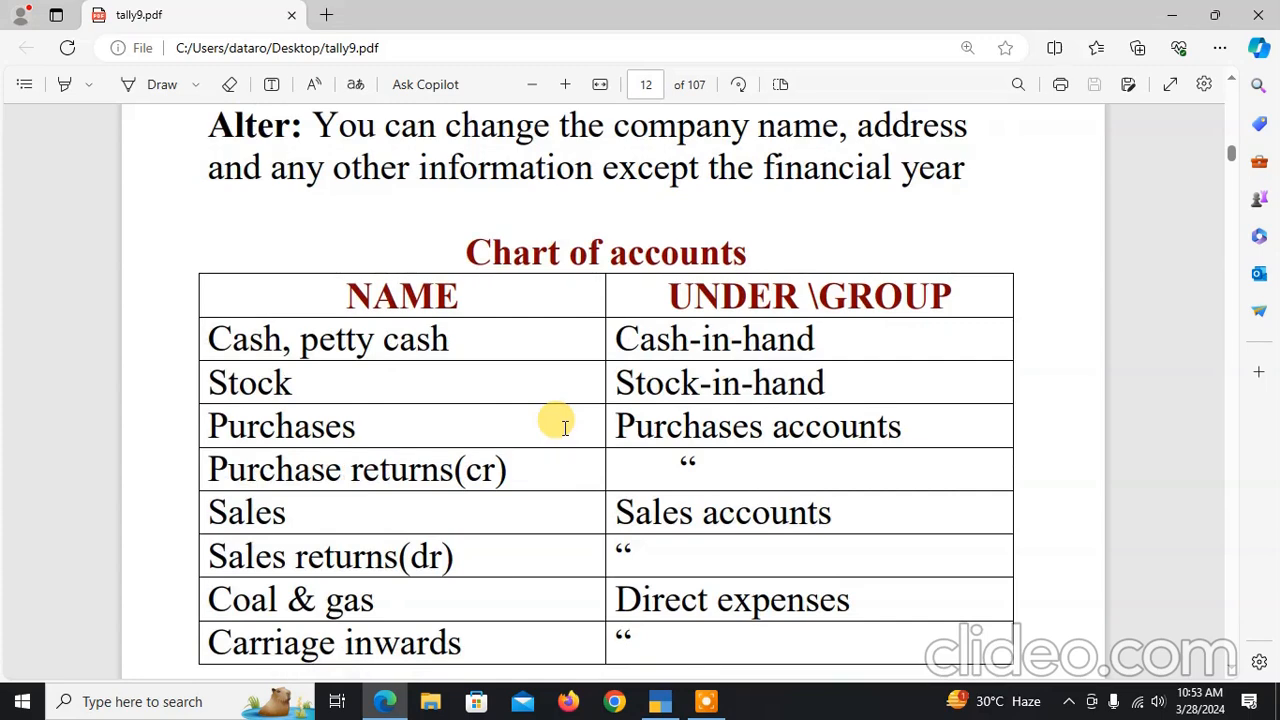
scroll(565, 428, down, 3)
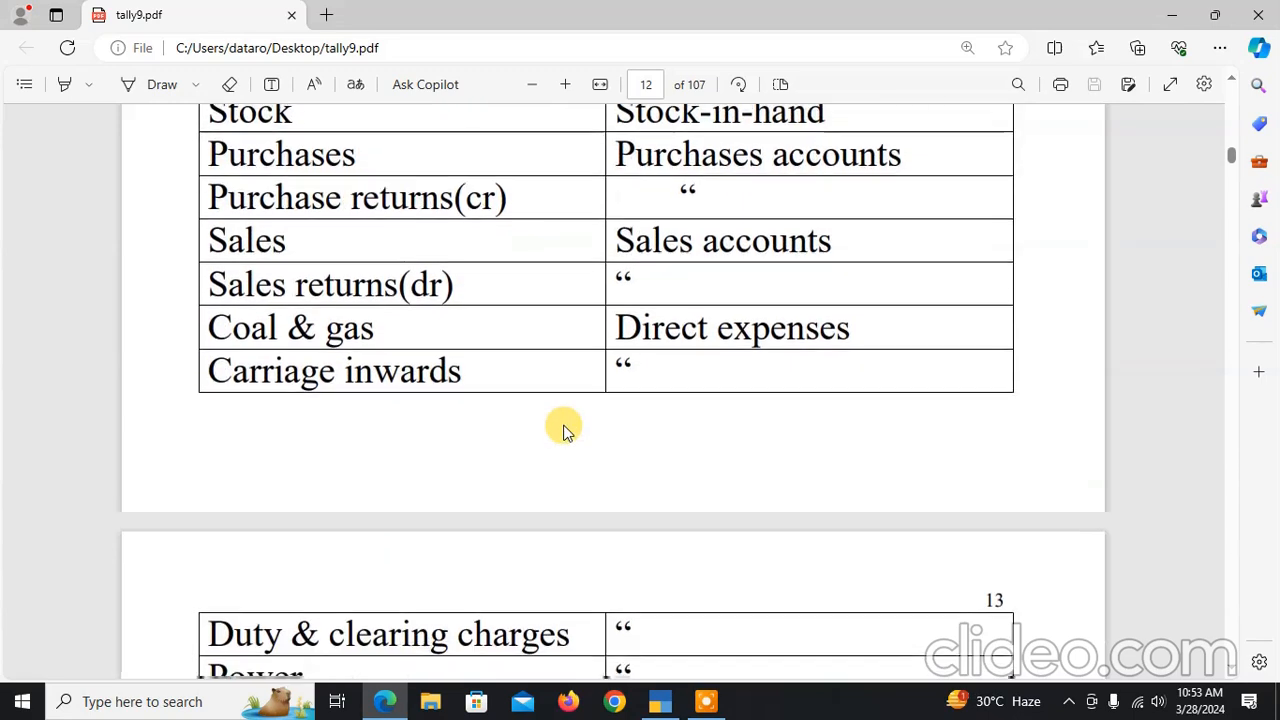
scroll(565, 430, up, 2)
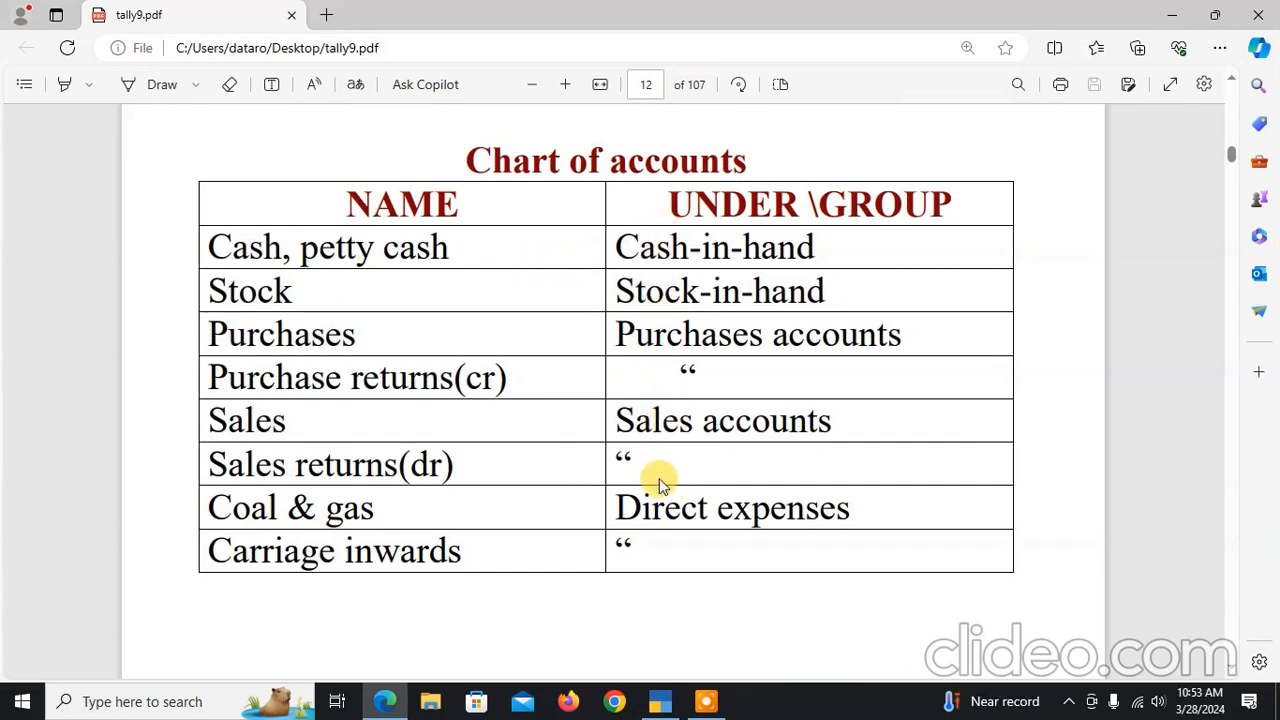
scroll(660, 480, down, 5)
scroll(659, 478, down, 4)
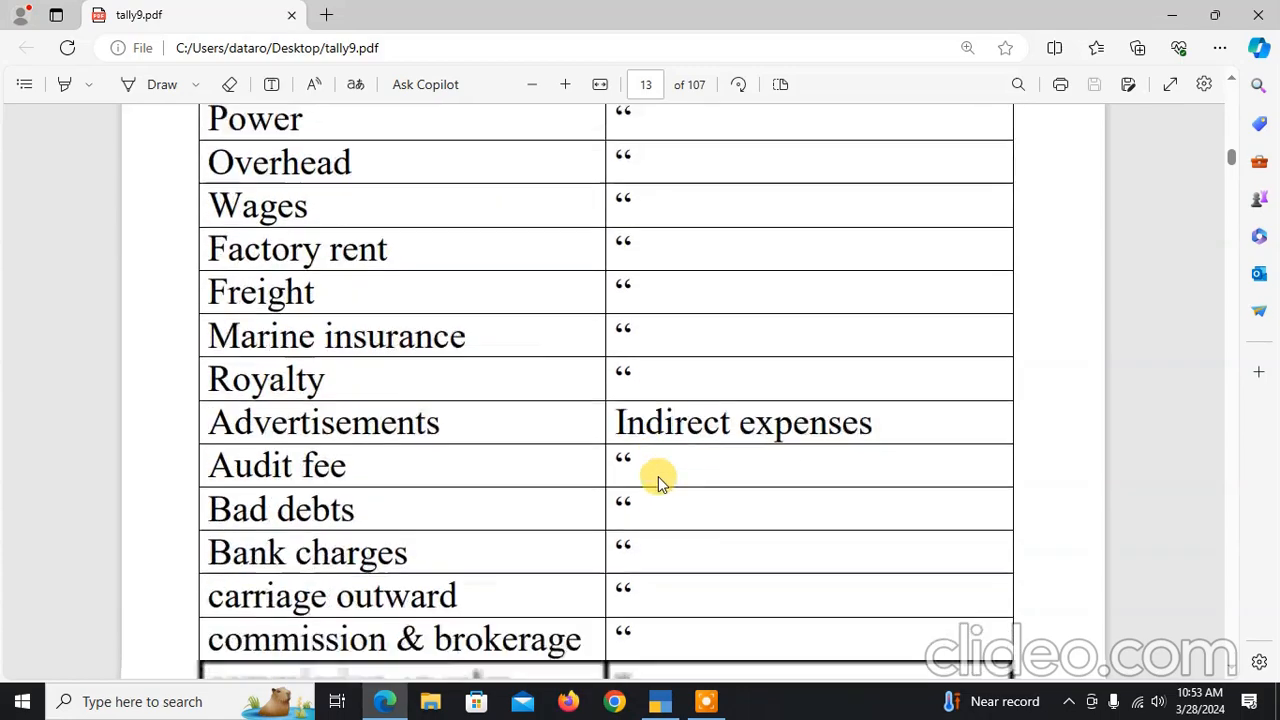
scroll(658, 476, up, 9)
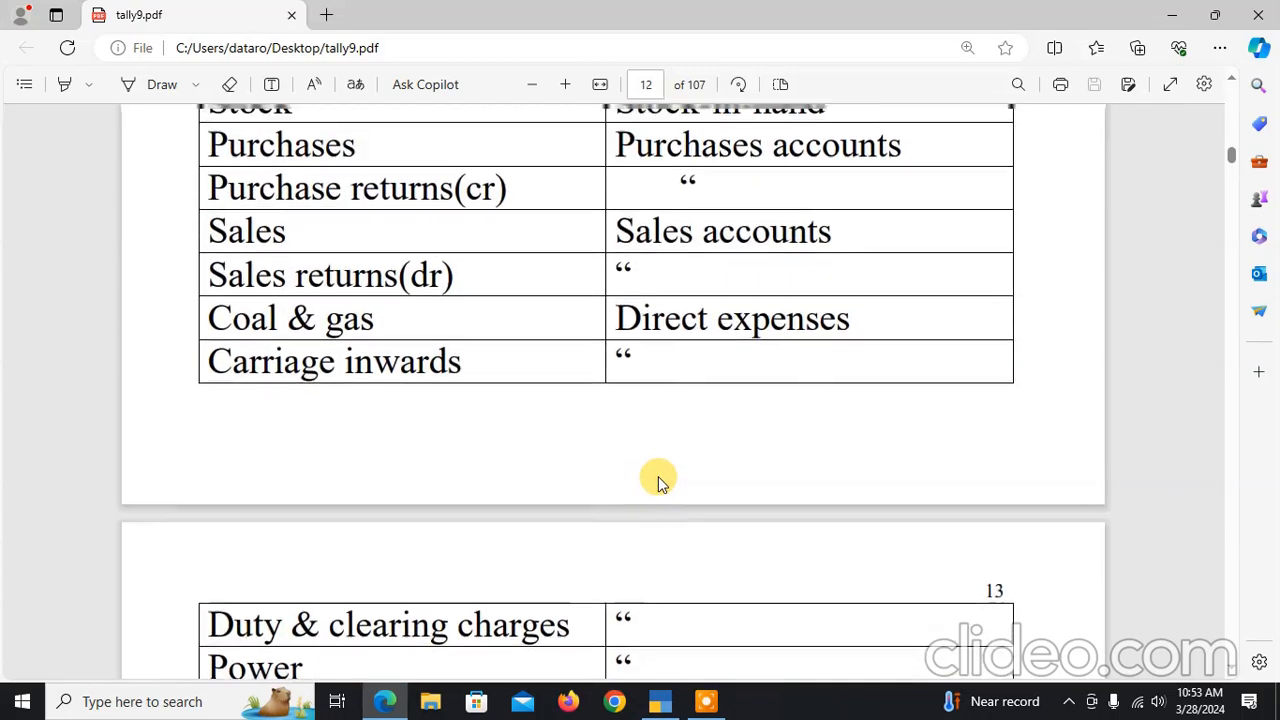
scroll(658, 478, down, 8)
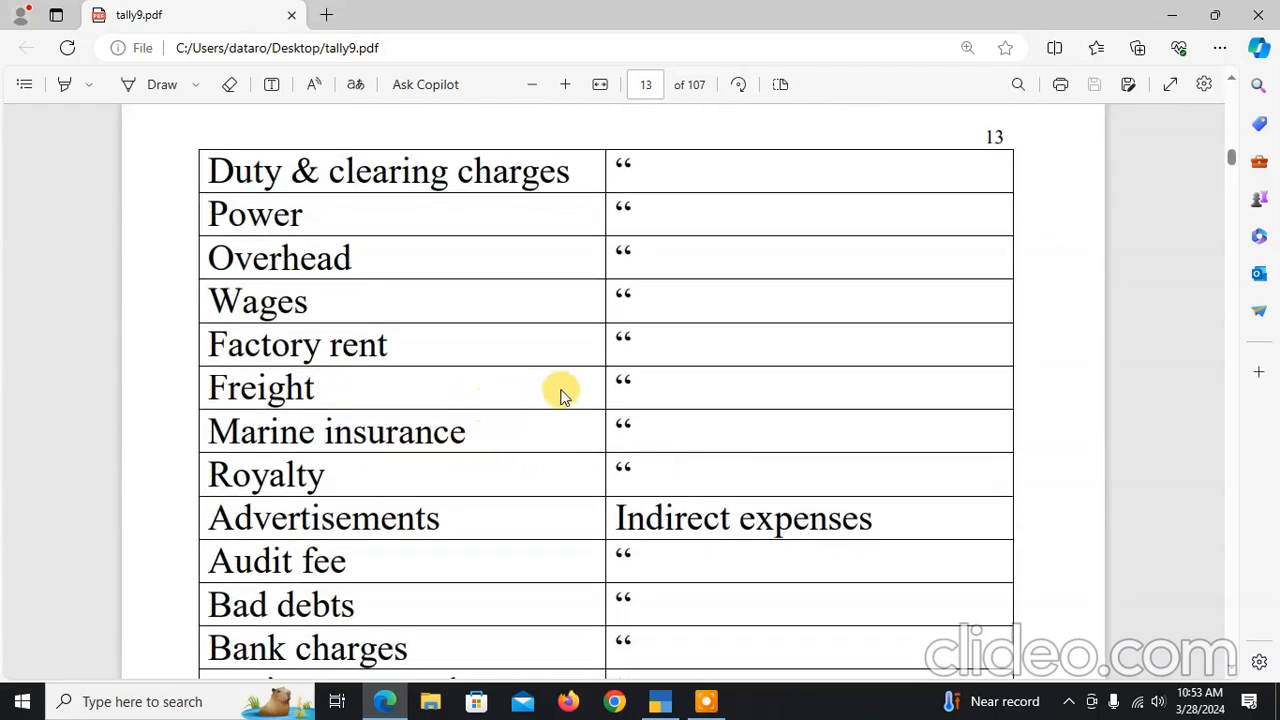
Read the rest of the Chart of accounts table, from indirect expenses and incomes to liabilities, assets and taxes
scroll(674, 488, down, 1)
scroll(674, 494, down, 5)
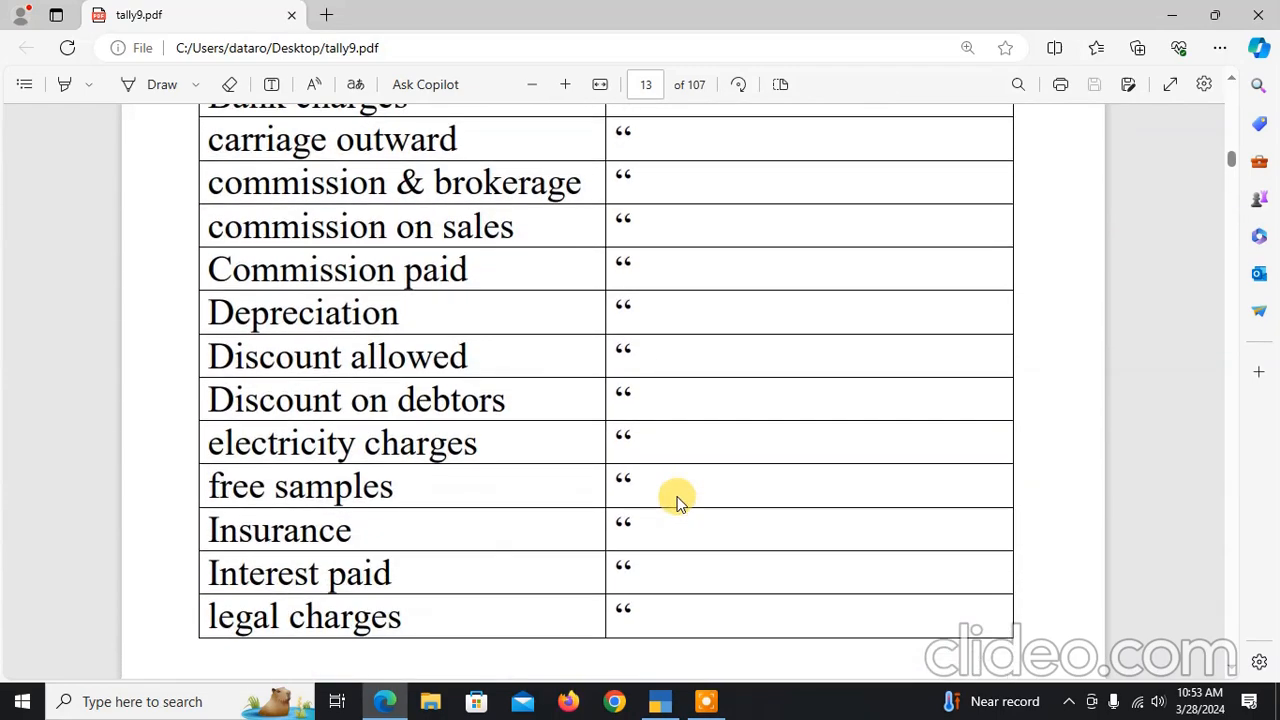
scroll(575, 492, down, 6)
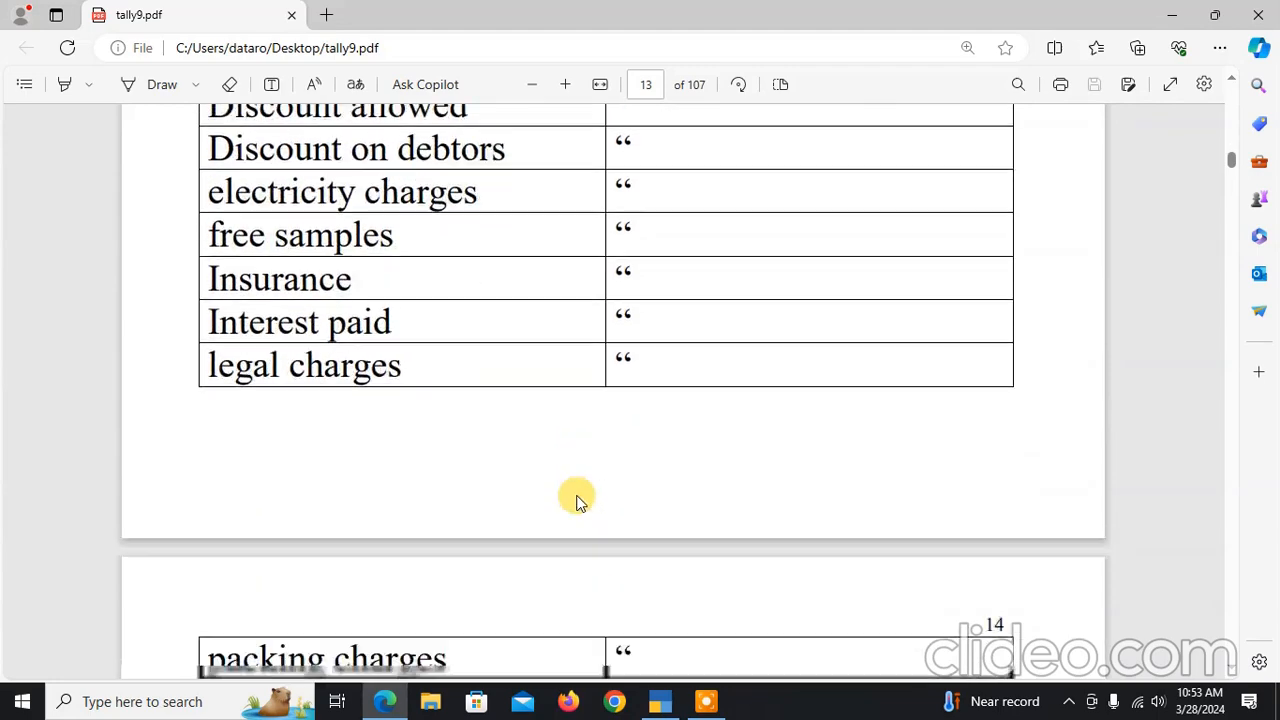
scroll(577, 495, down, 5)
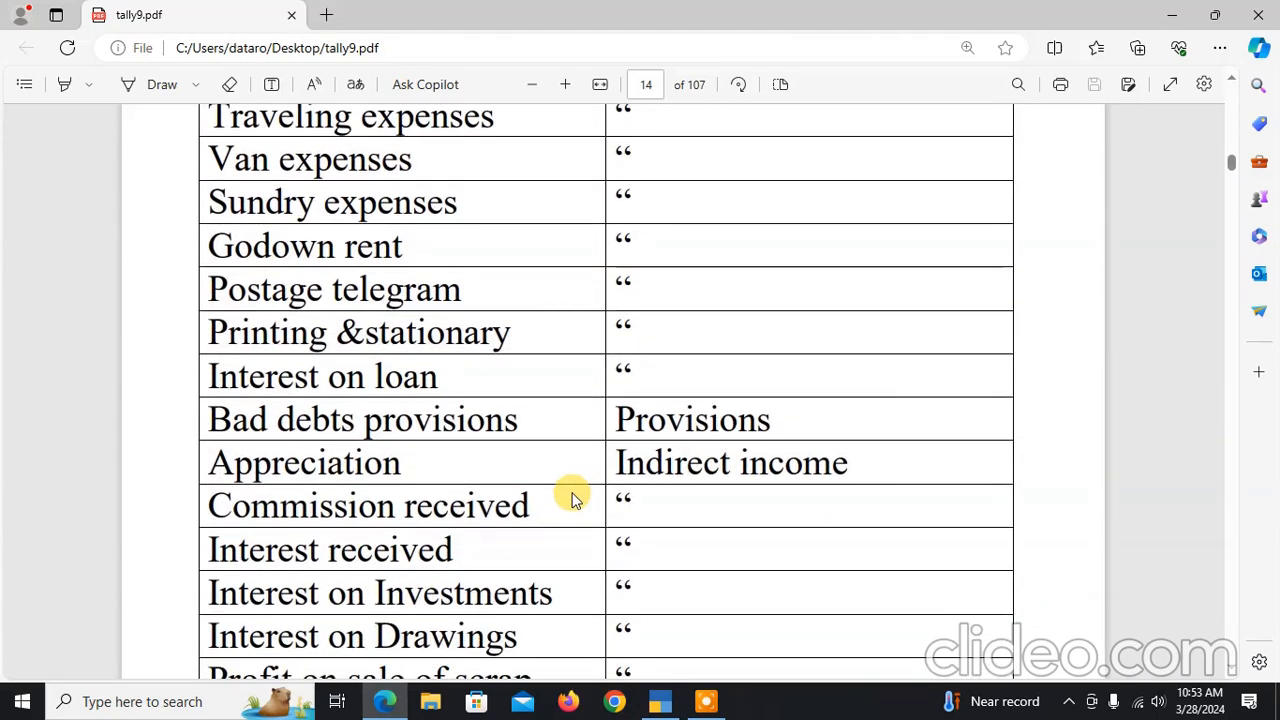
scroll(573, 492, down, 5)
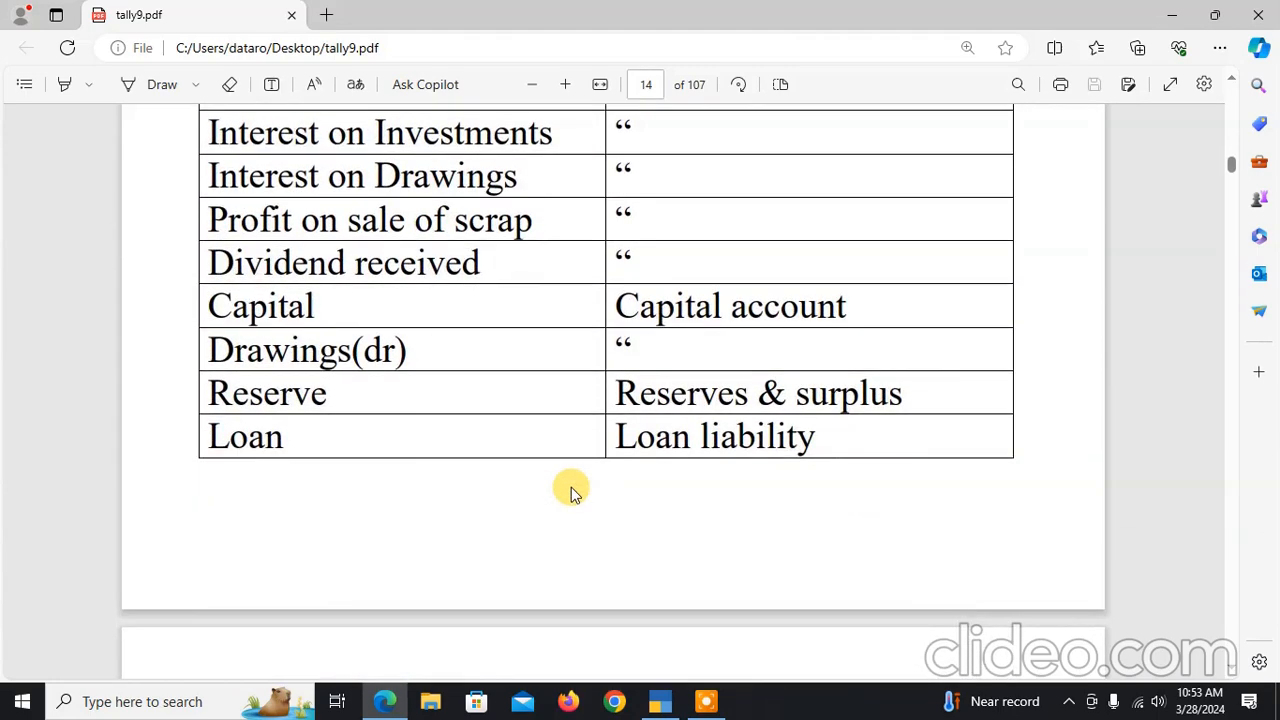
scroll(571, 490, down, 5)
scroll(568, 489, down, 2)
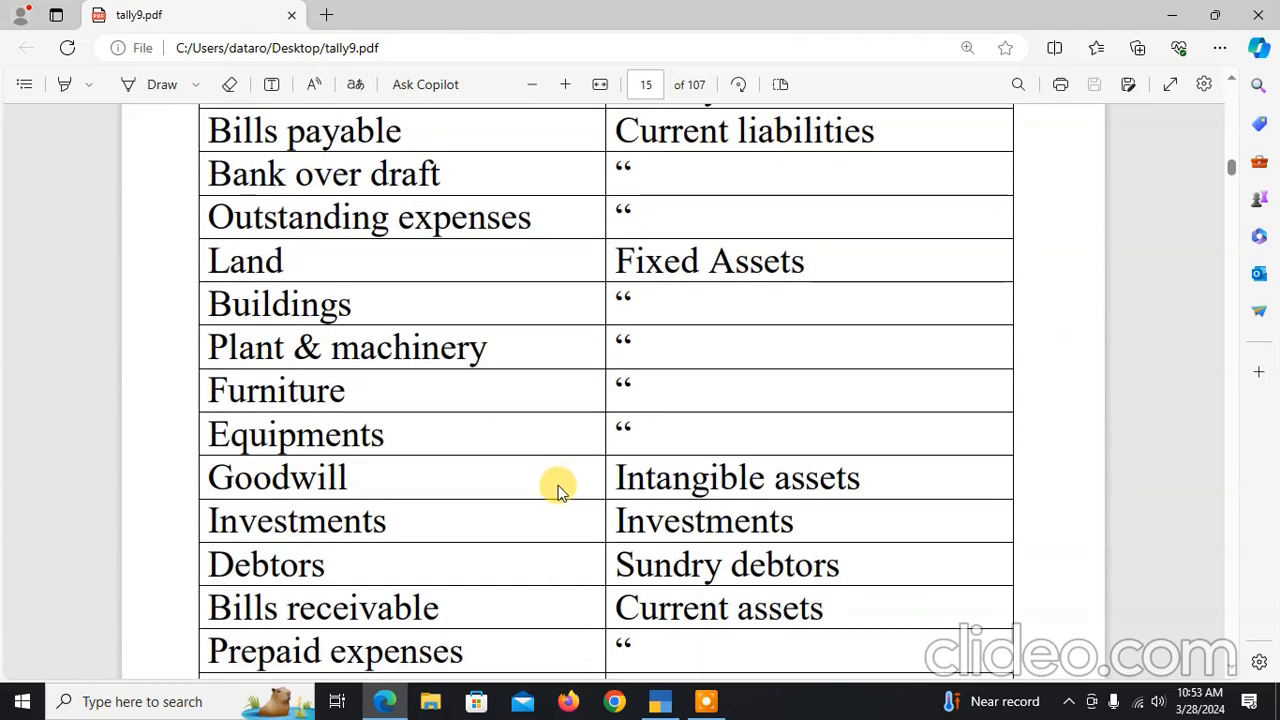
scroll(555, 486, down, 3)
scroll(555, 487, down, 2)
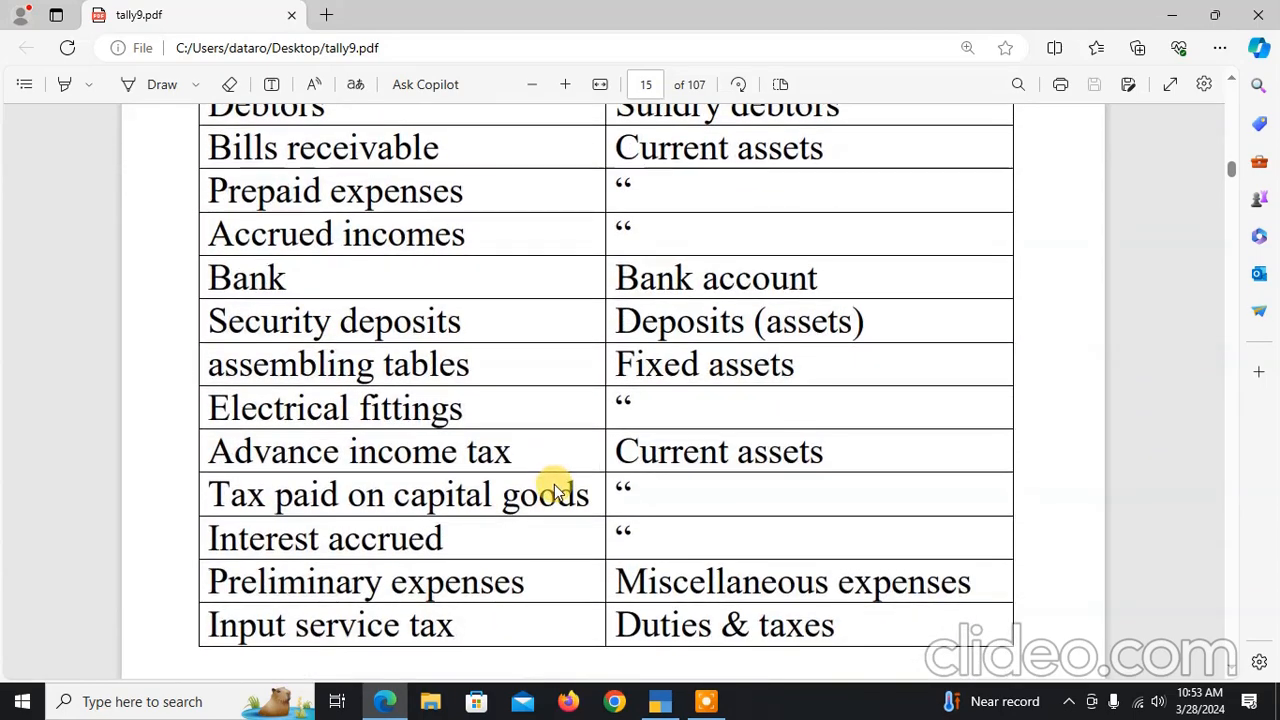
scroll(556, 487, down, 5)
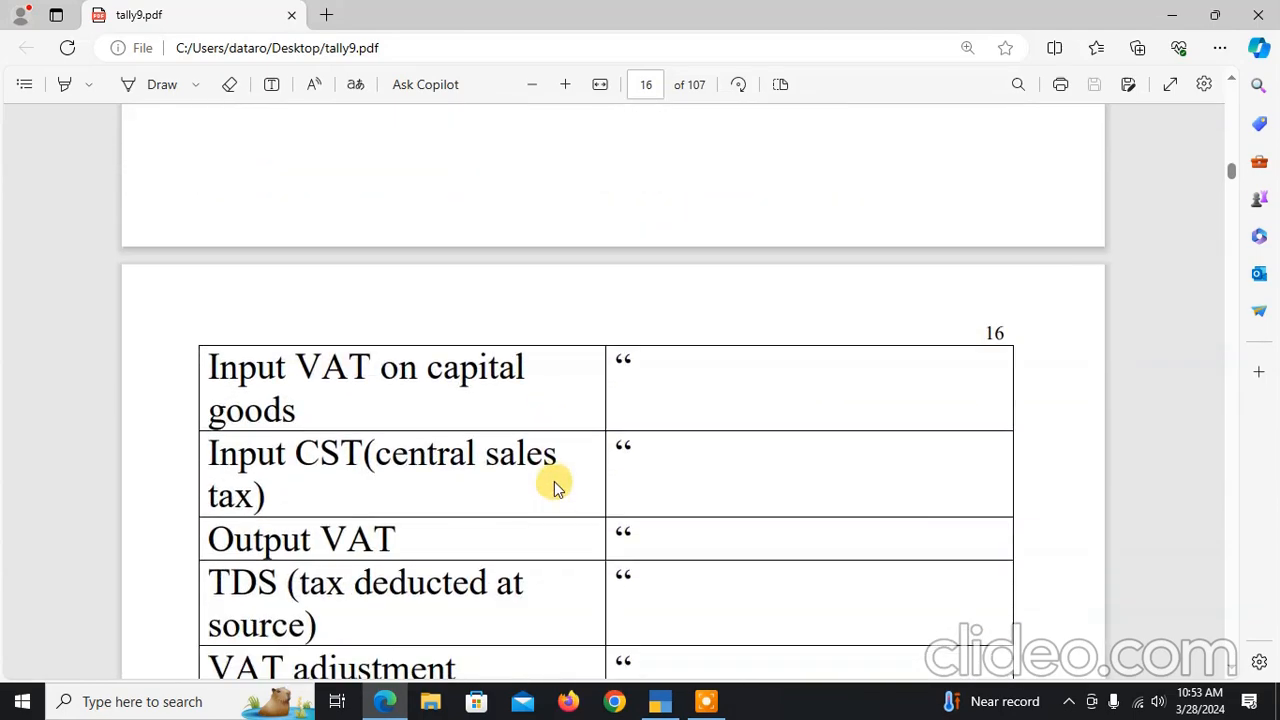
Review the Ledger creation instructions and the output summary steps for Trial Balance, Profit & Loss and Balance Sheet
scroll(513, 492, down, 10)
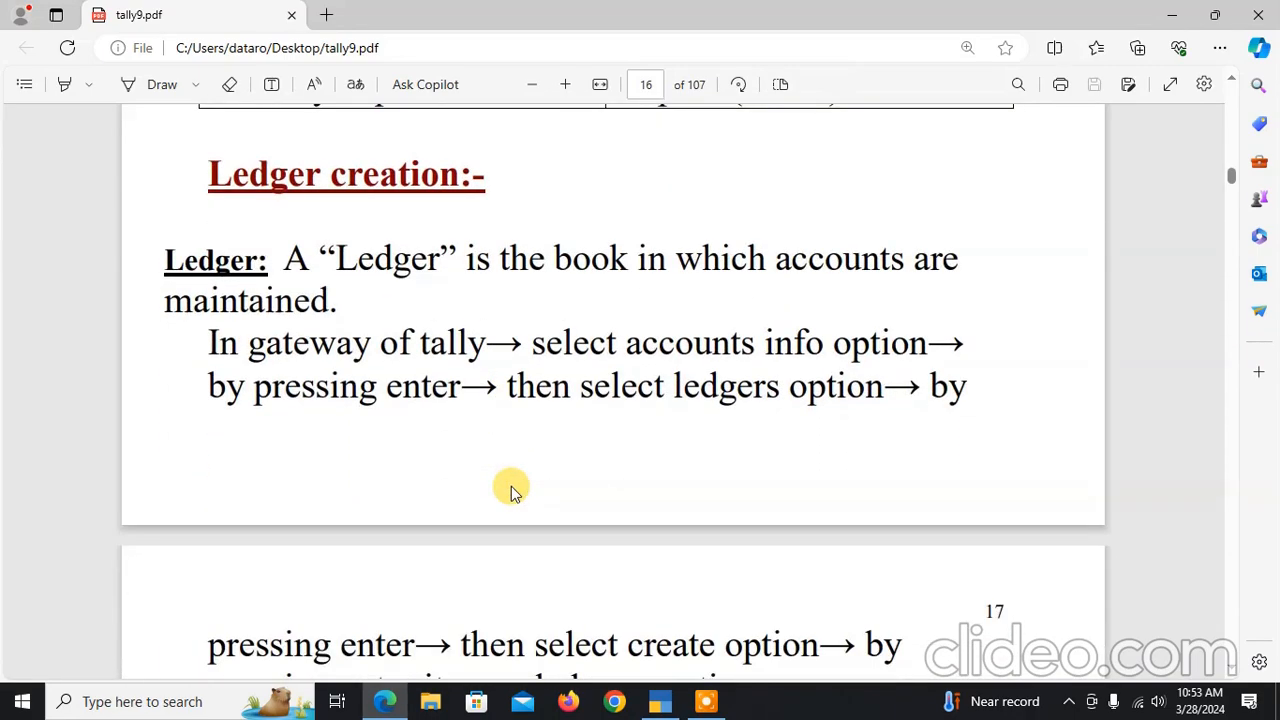
scroll(511, 490, down, 6)
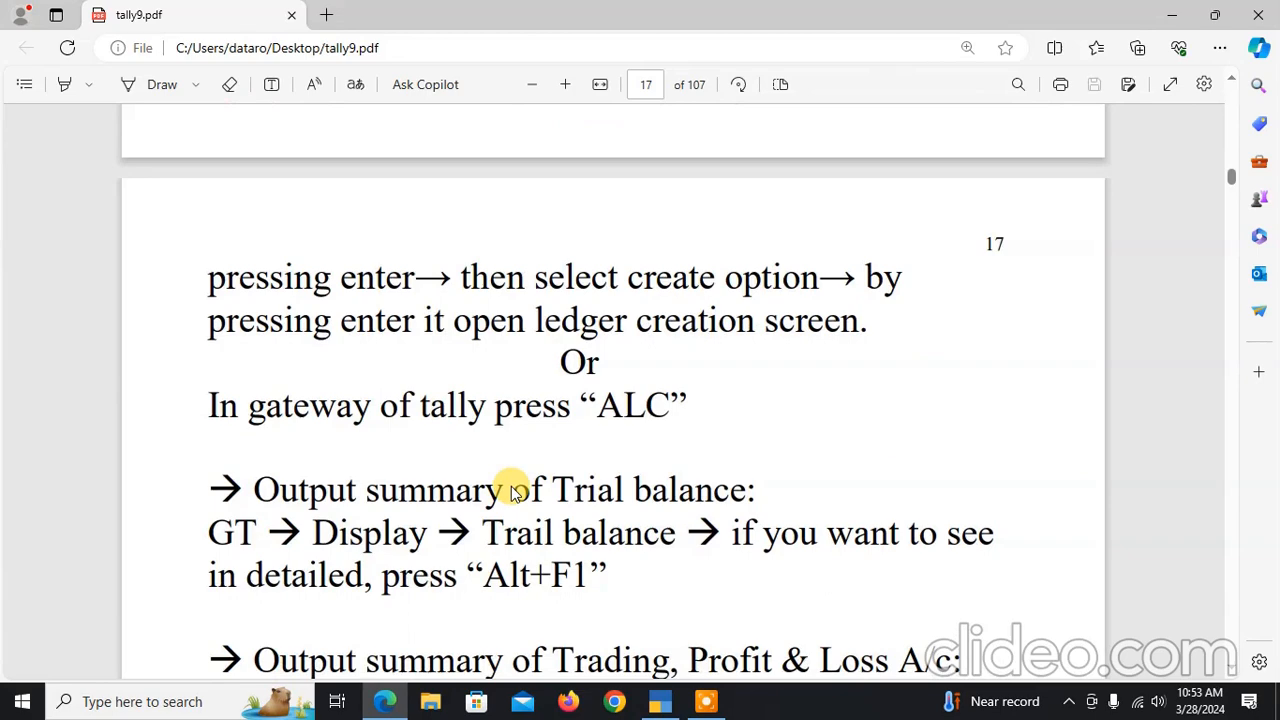
scroll(511, 490, down, 5)
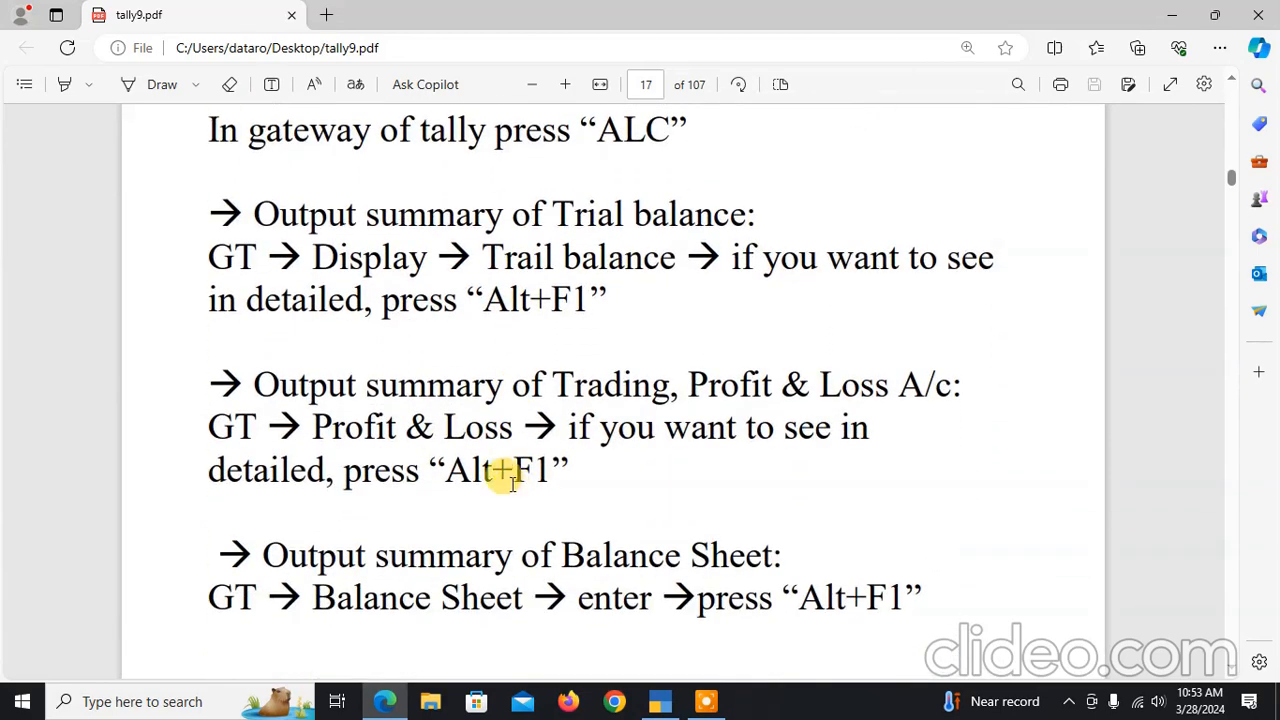
Find the Ledger 1 table on page 18 of the notes and review its particulars and amounts
scroll(507, 486, down, 8)
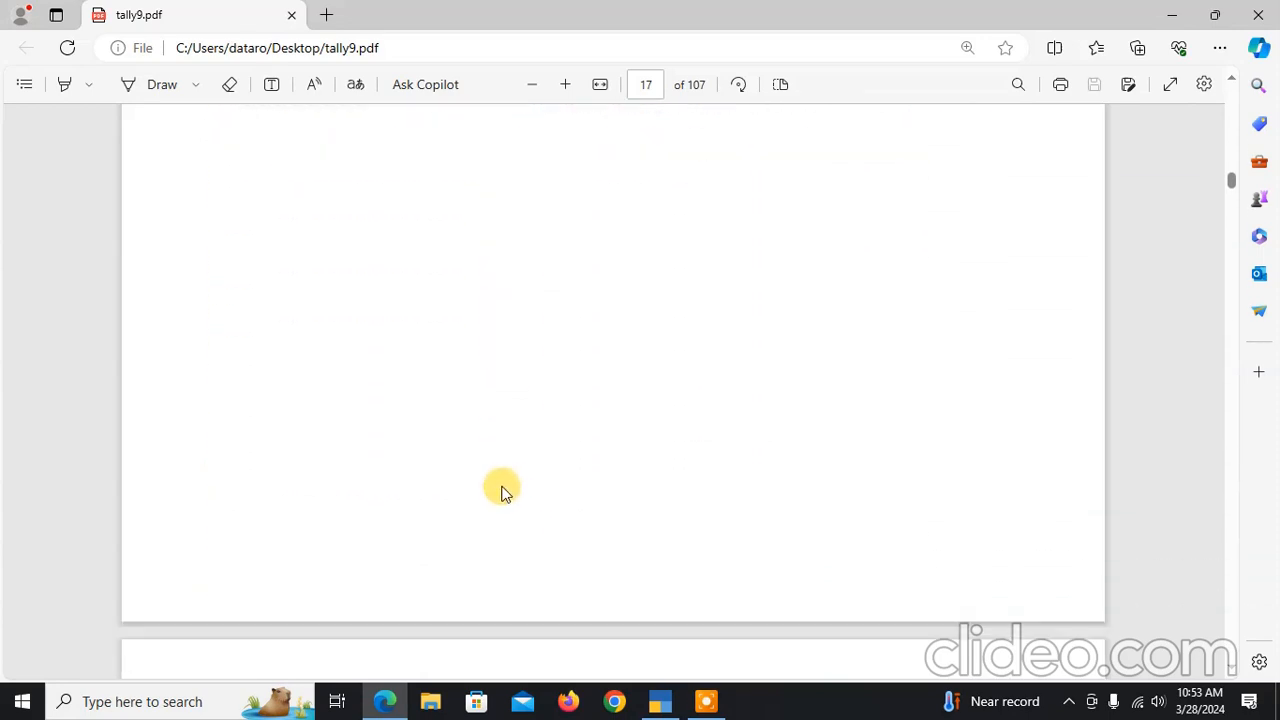
scroll(503, 490, down, 5)
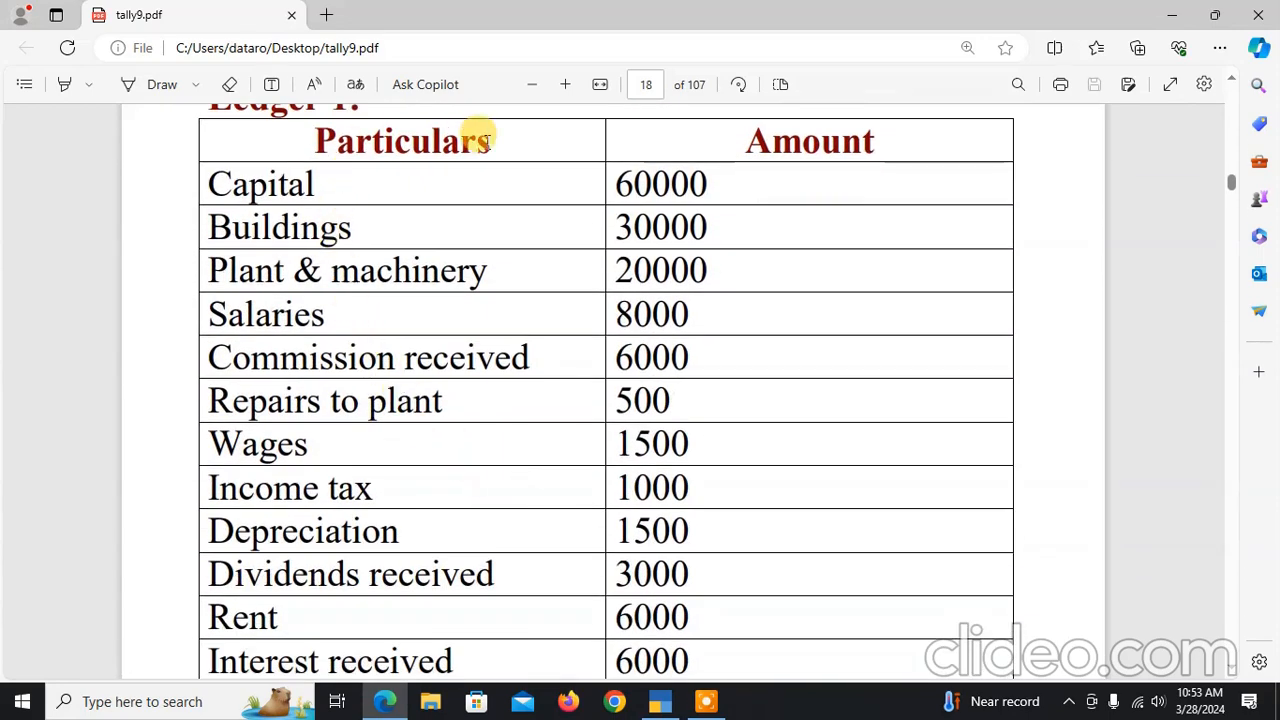
scroll(660, 280, up, 2)
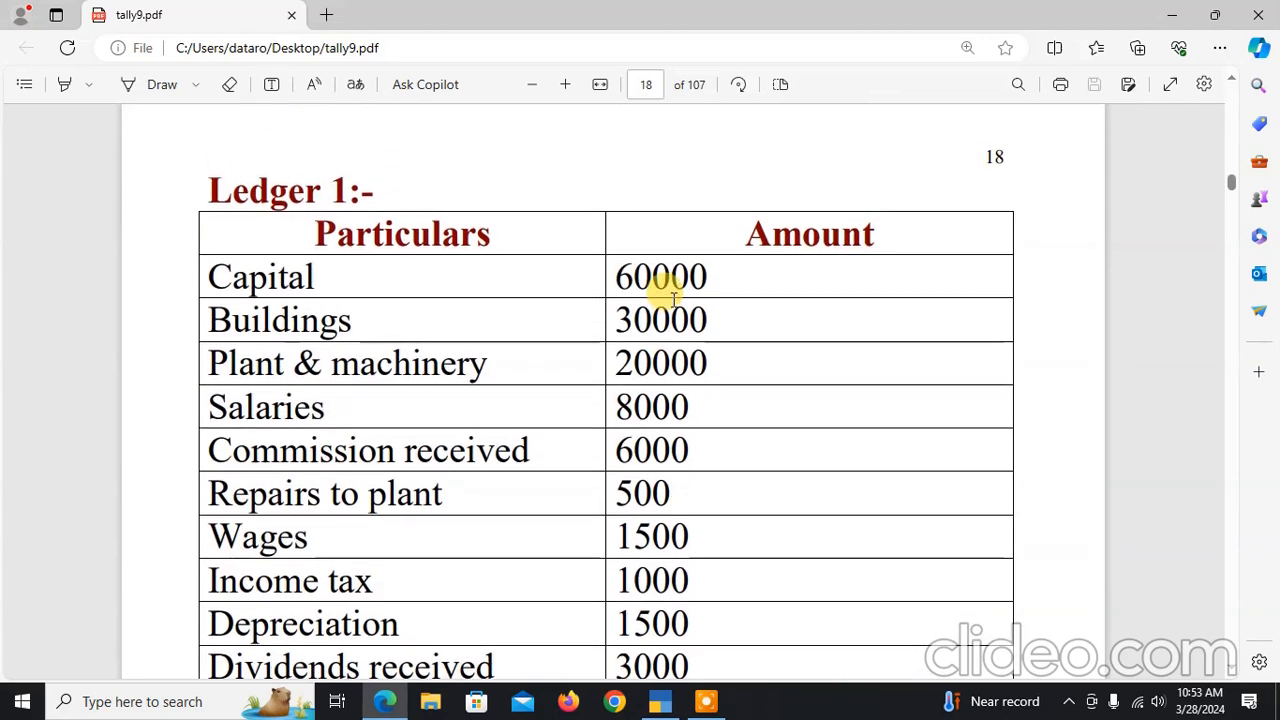
scroll(673, 297, down, 2)
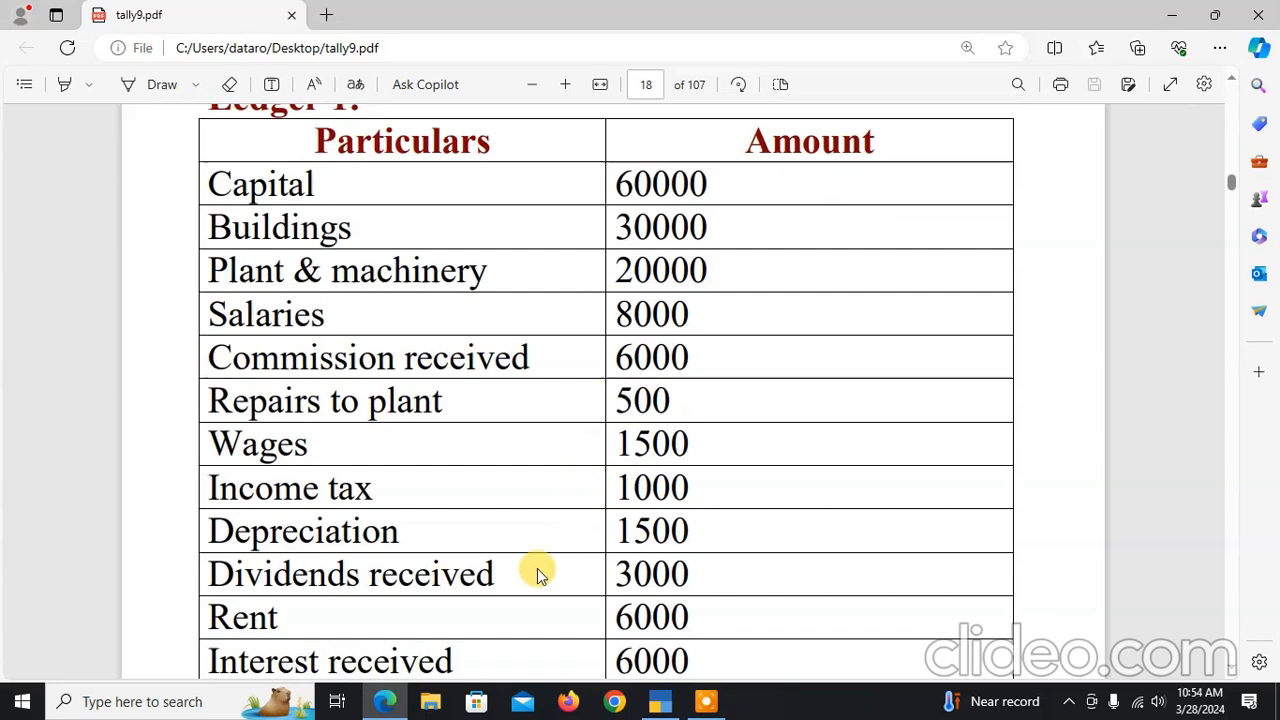
Switch to TallyPrime and open the creation form for a new ledger master
click(655, 705)
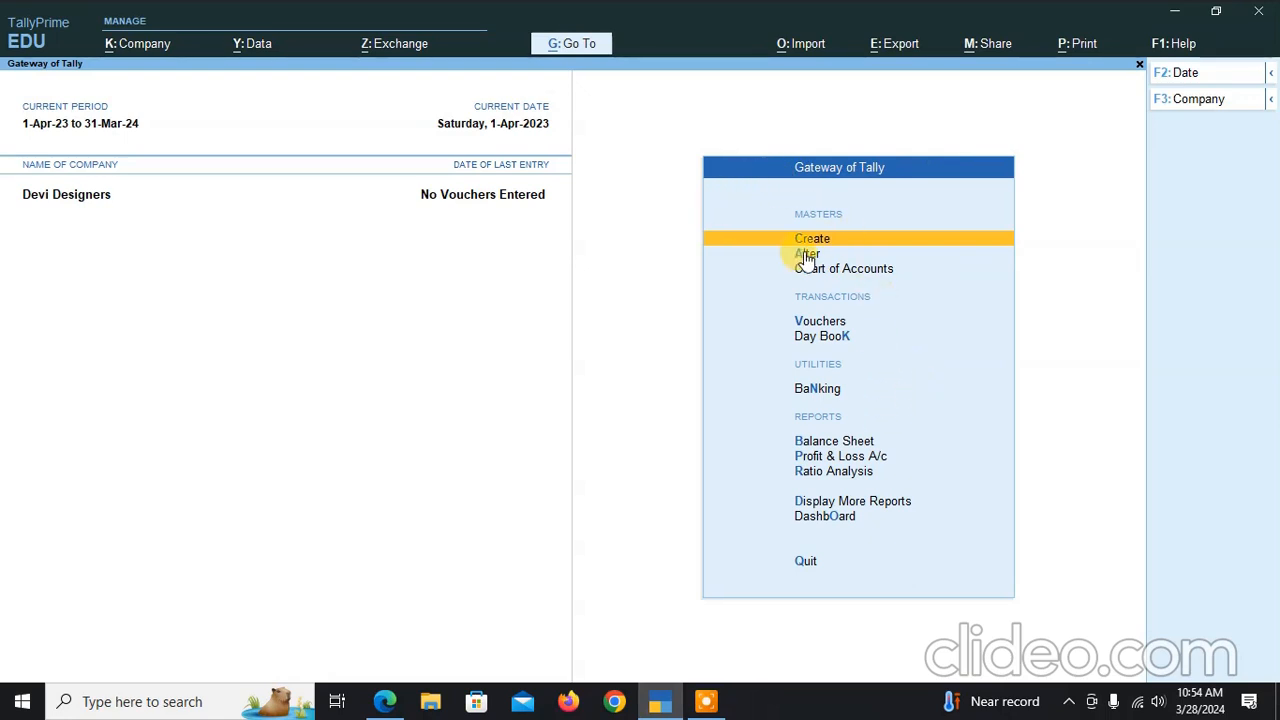
key(Return)
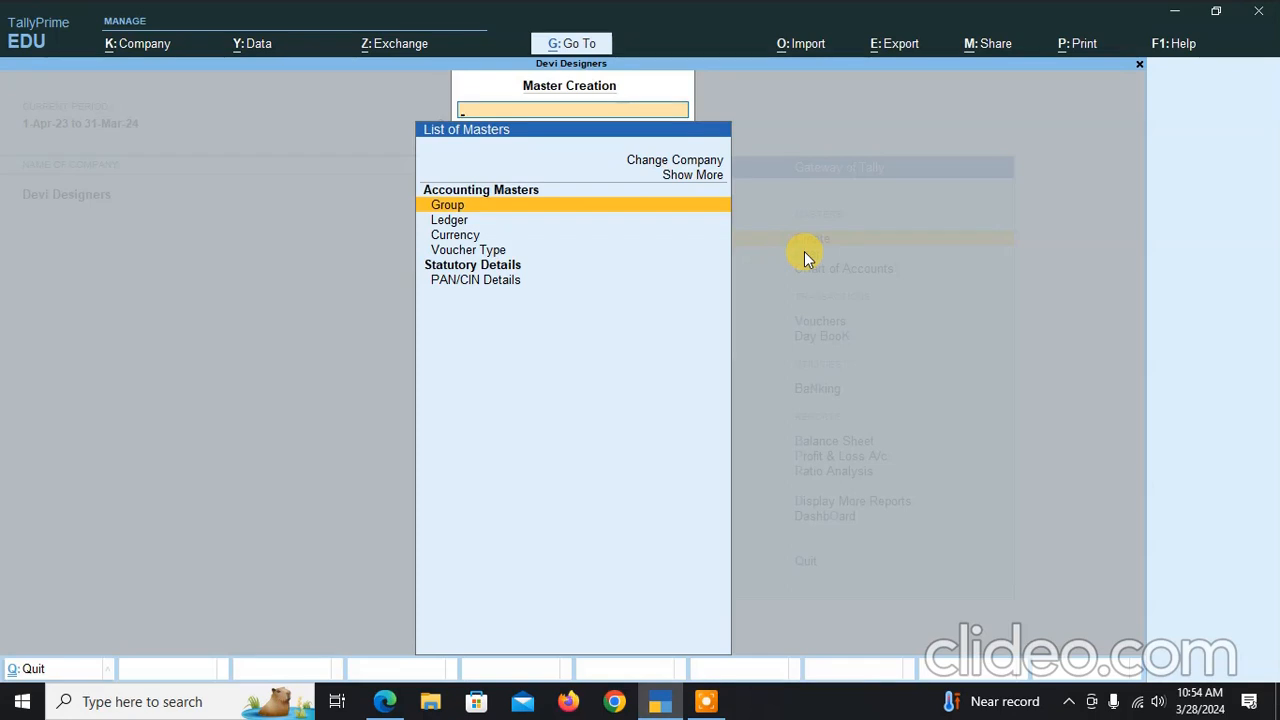
key(Down)
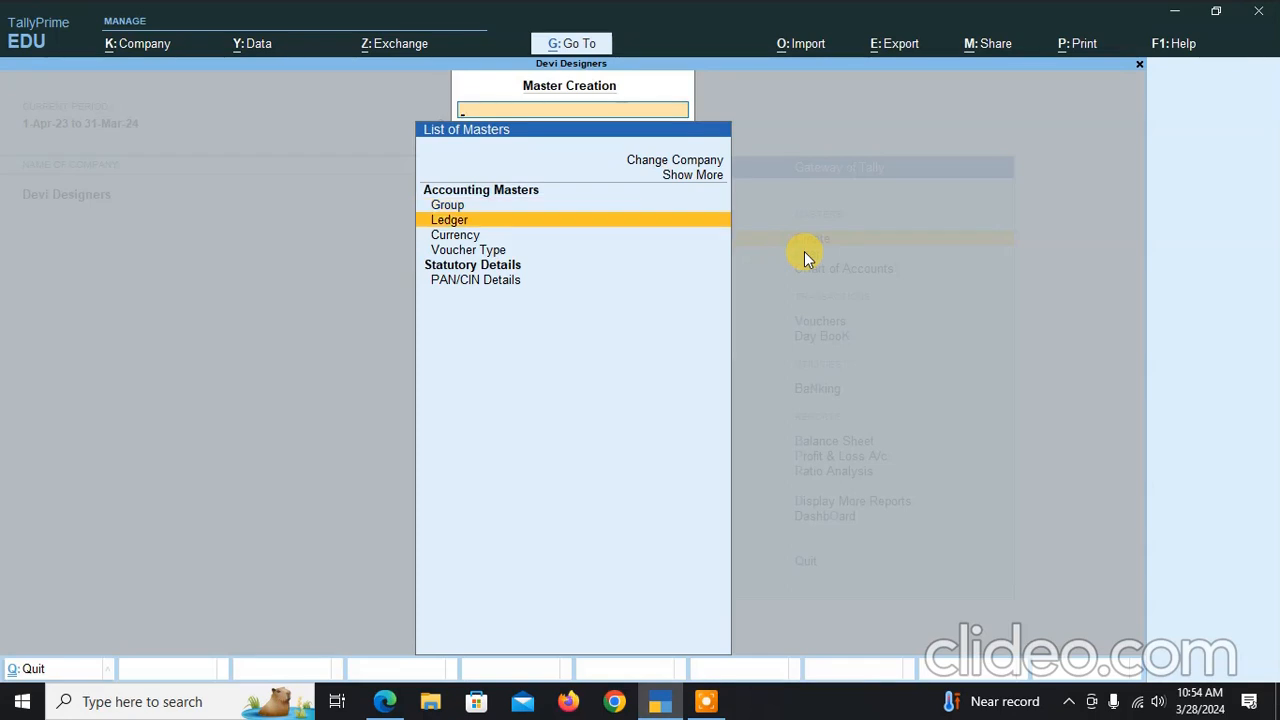
key(Return)
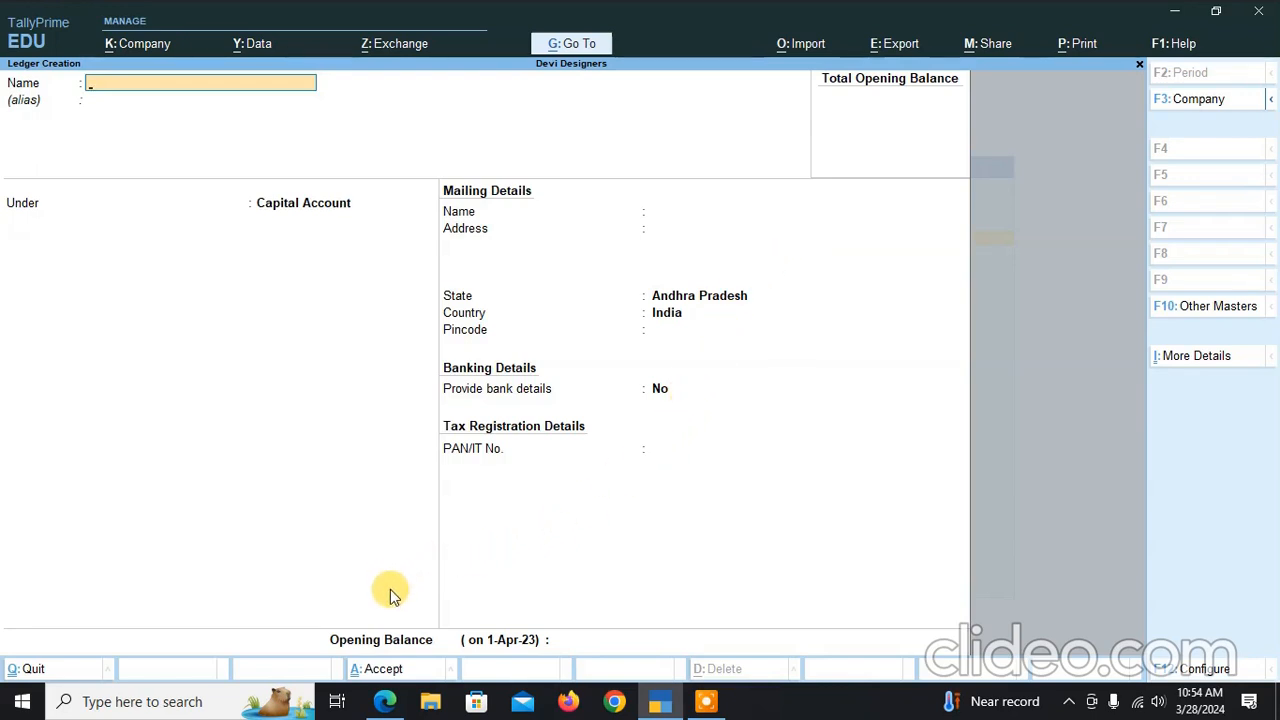
Following the first entry of the Ledger 1 table, name the new ledger Capital and place it under the Capital Account group
click(383, 704)
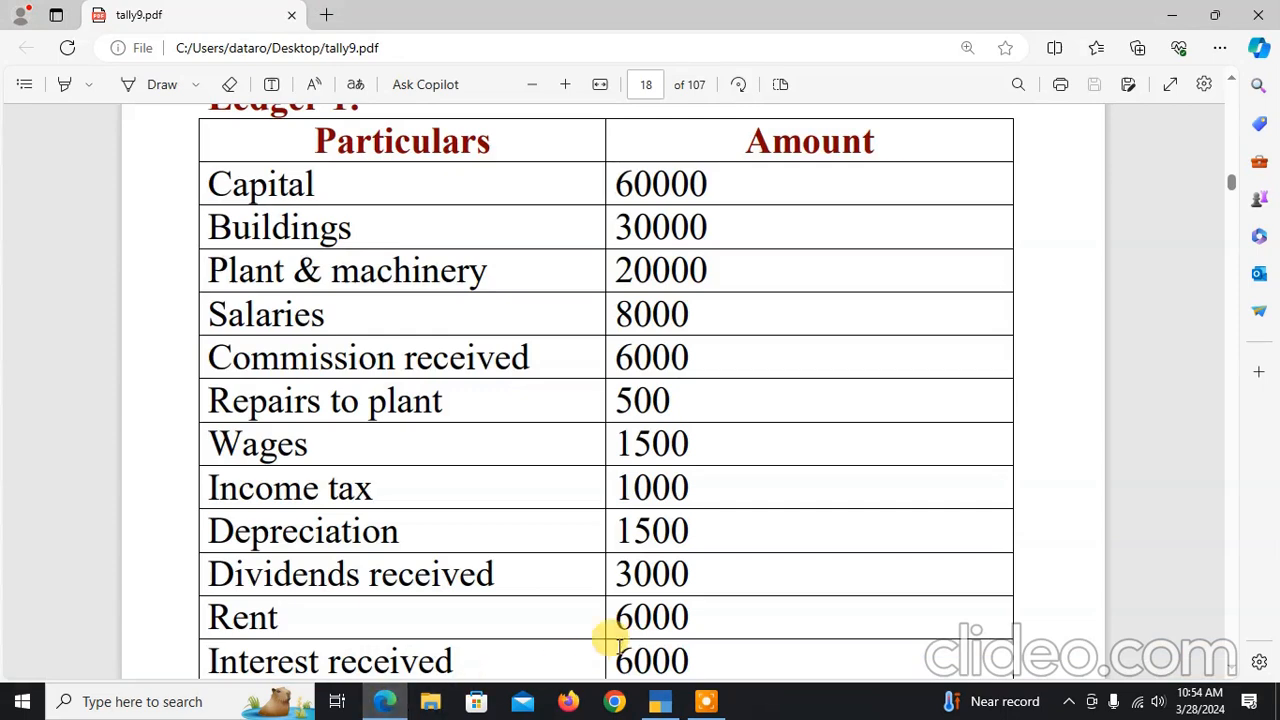
click(660, 700)
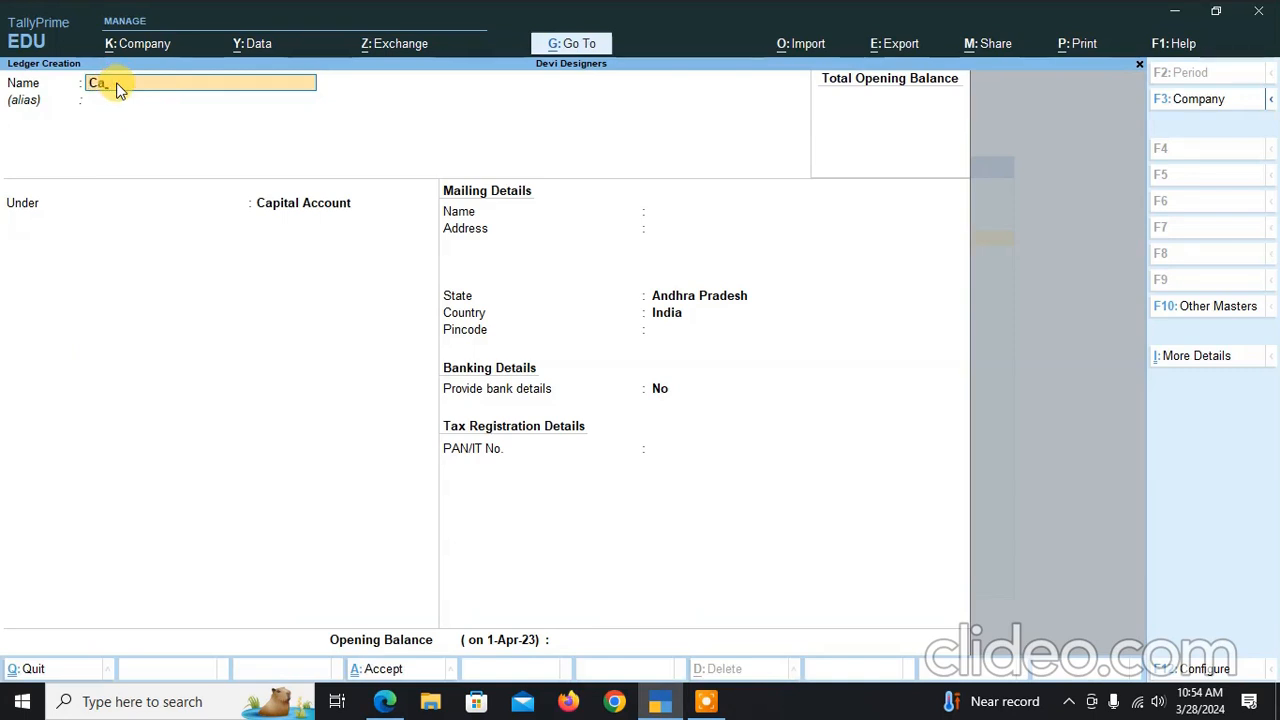
text(Capital)
key(Return)
key(Return)
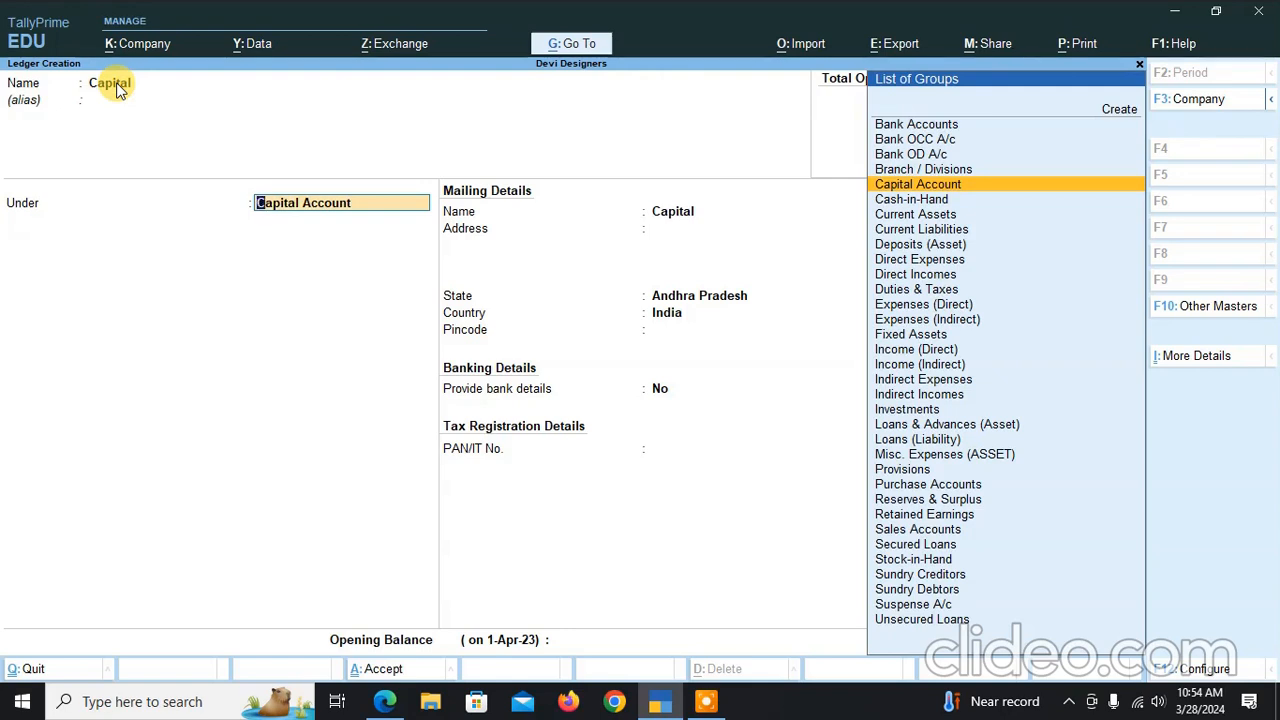
text(Cap)
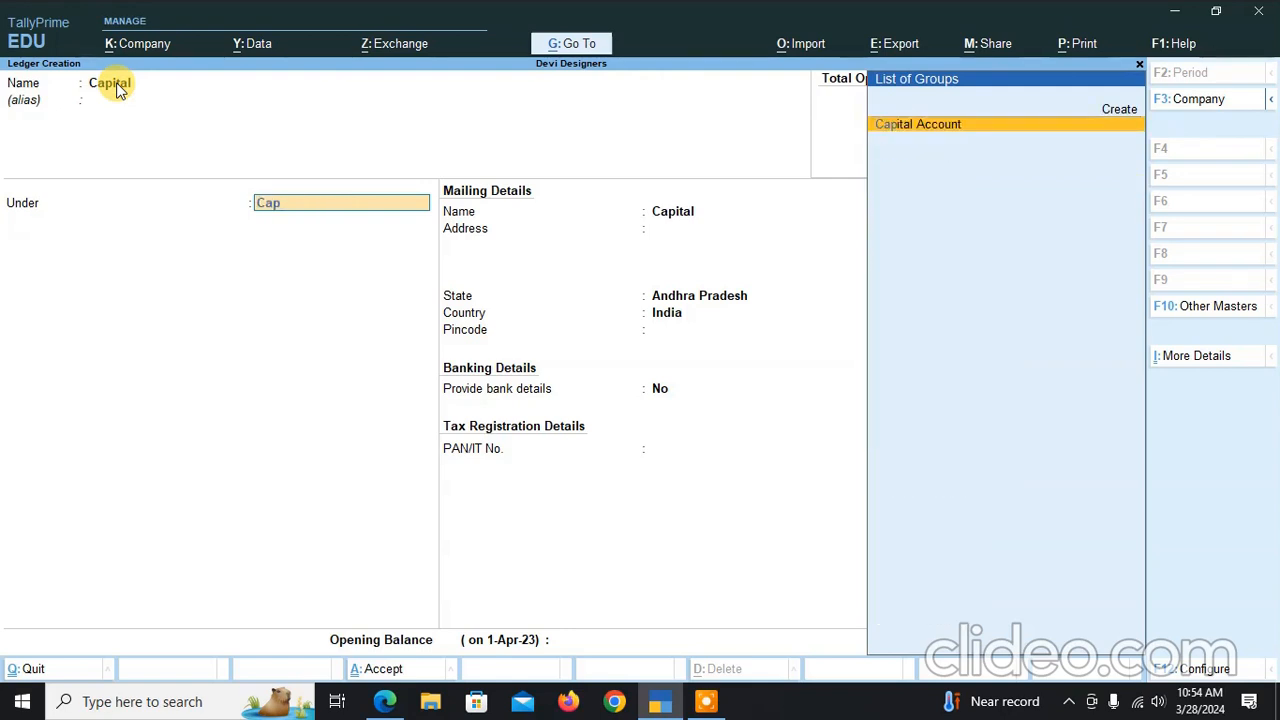
key(Return)
Keep the default mailing, banking and tax details for Capital, set a 60000 Cr opening balance, and save the ledger
key(Return)
key(Return)
key(Return)
key(Return)
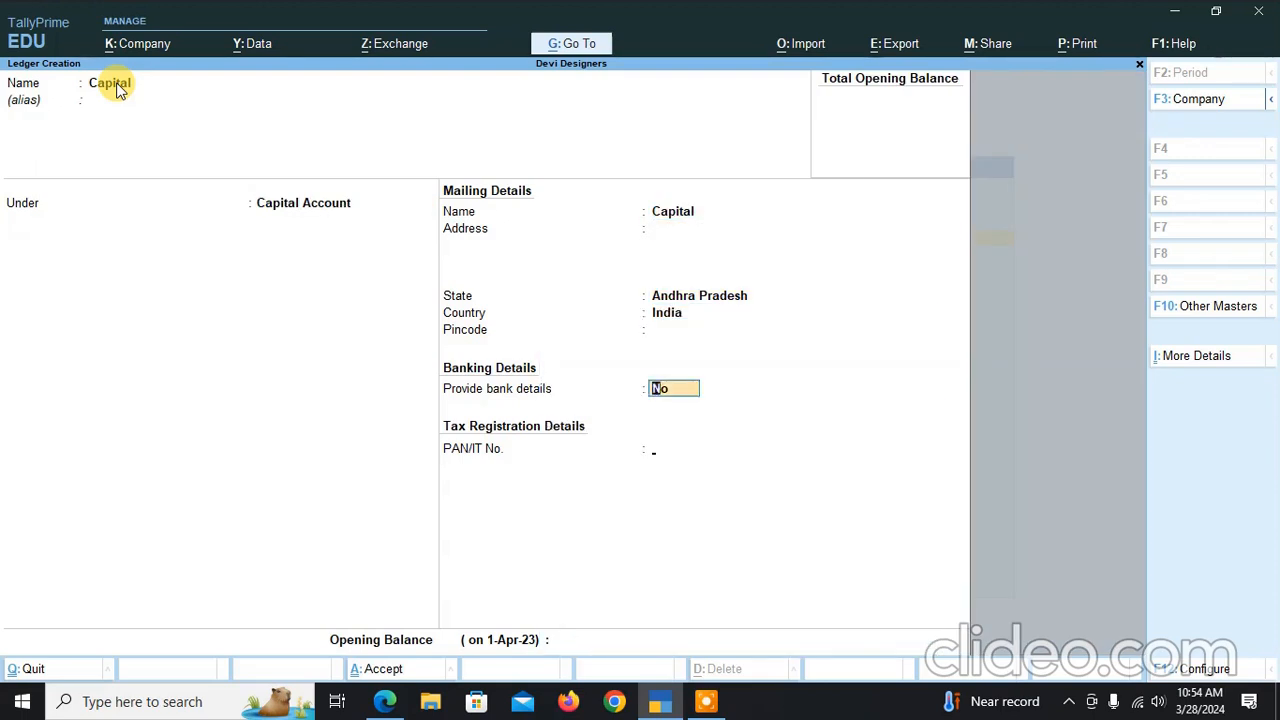
key(Return)
key(Return)
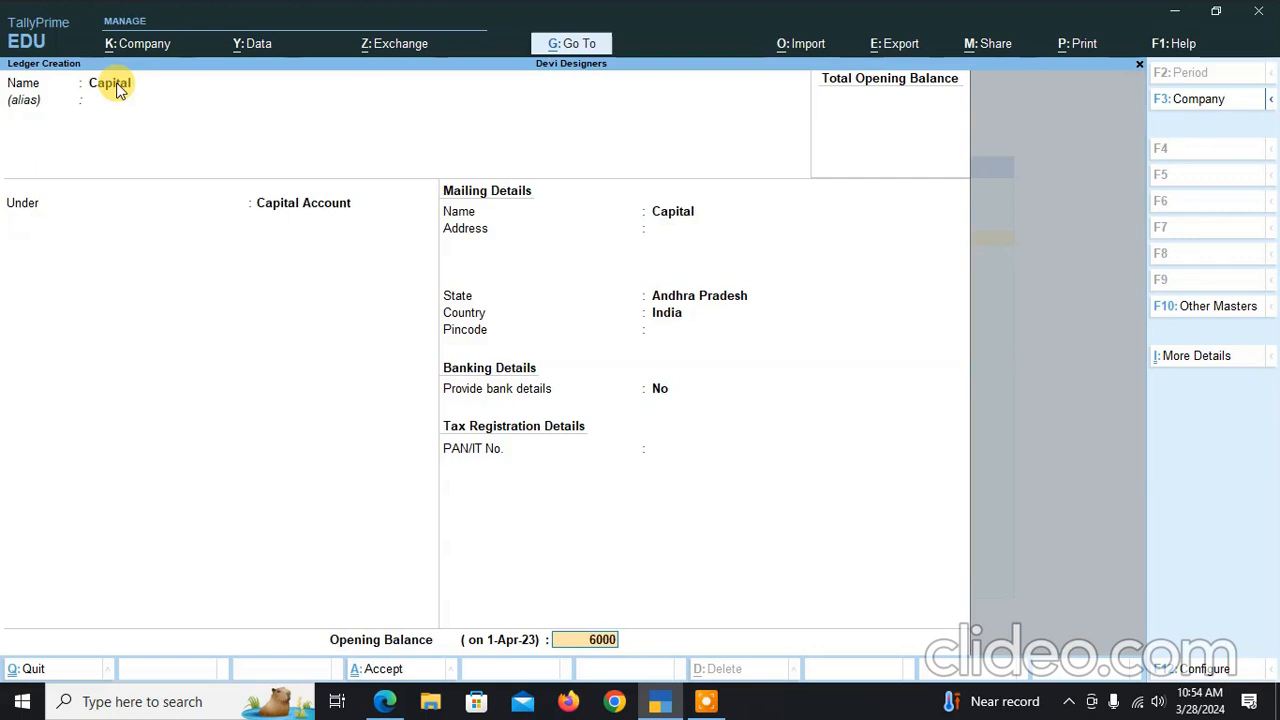
text(60000)
key(Return)
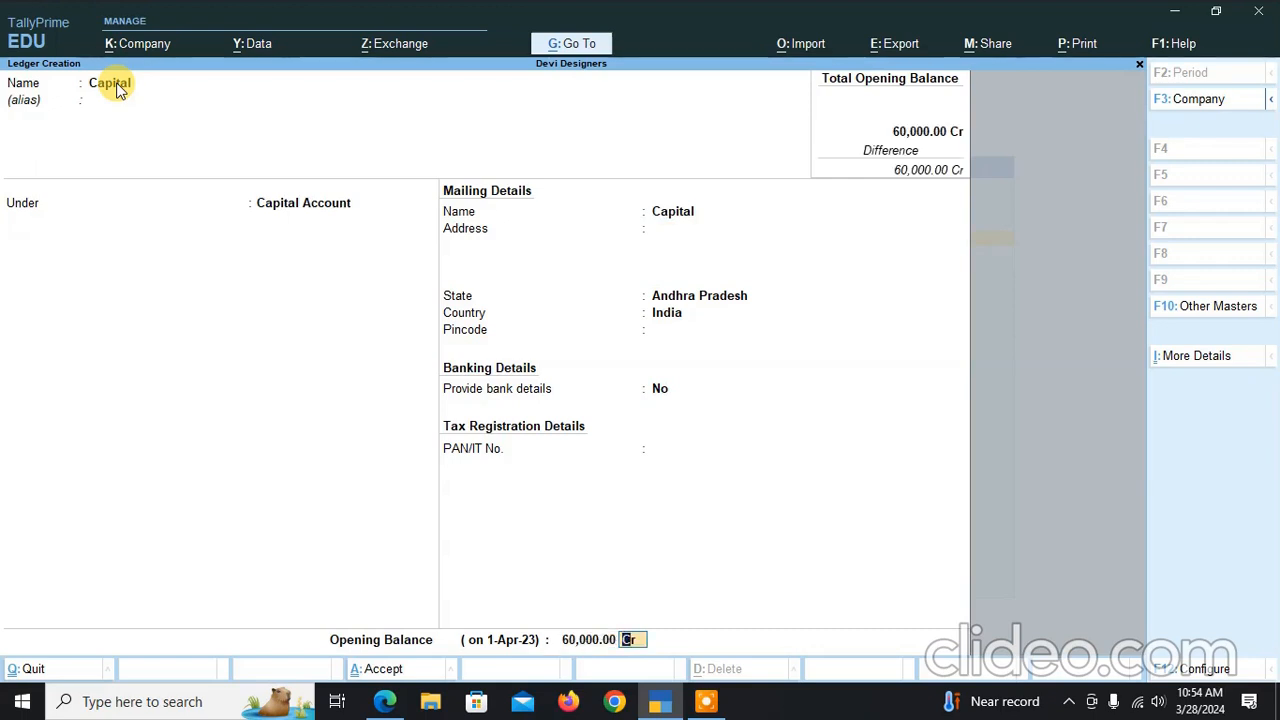
key(Return)
key(Return)
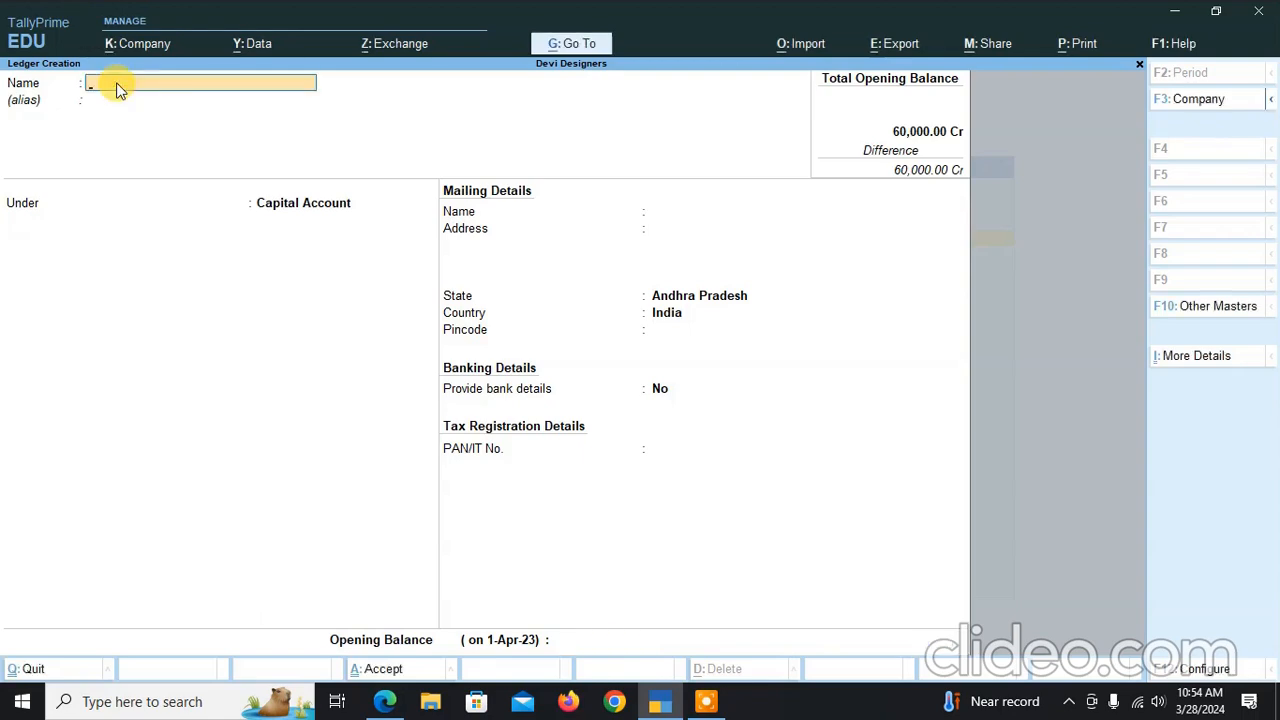
Check the next entry in the Ledger 1 table and name a new ledger Buildings under the Fixed Assets group
key(alt)
key(alt+Tab)
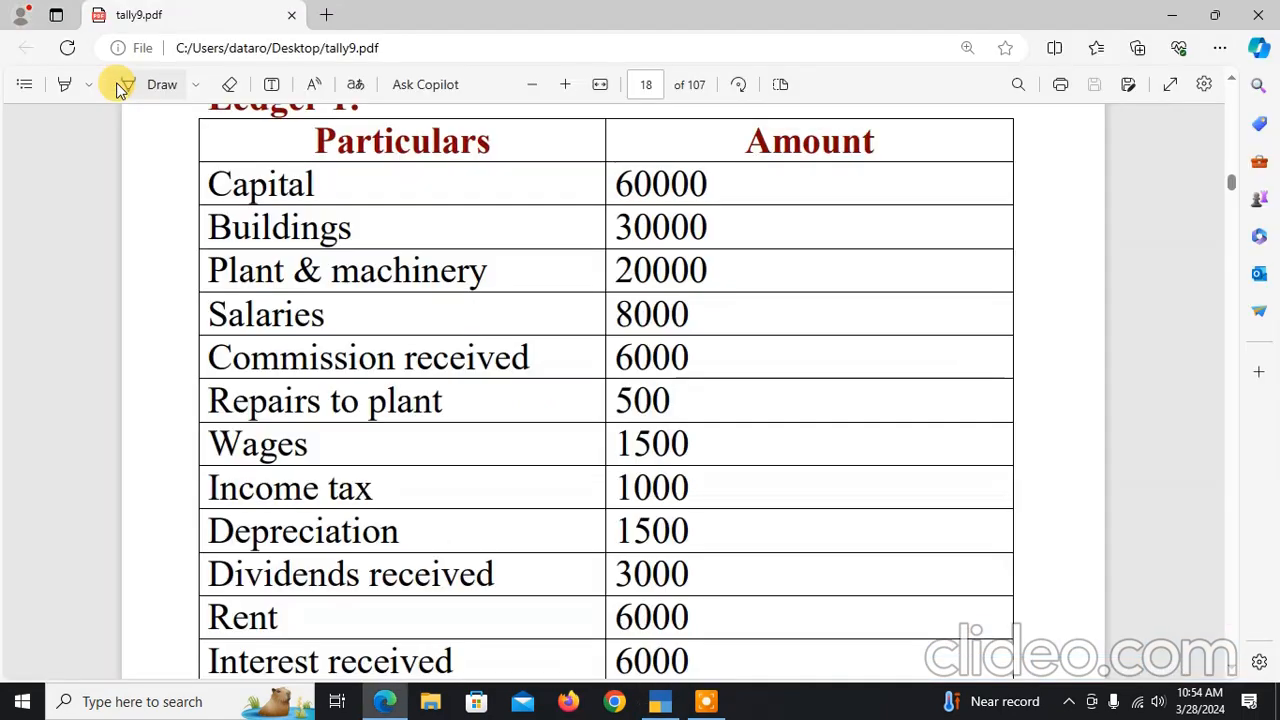
key(alt+Tab)
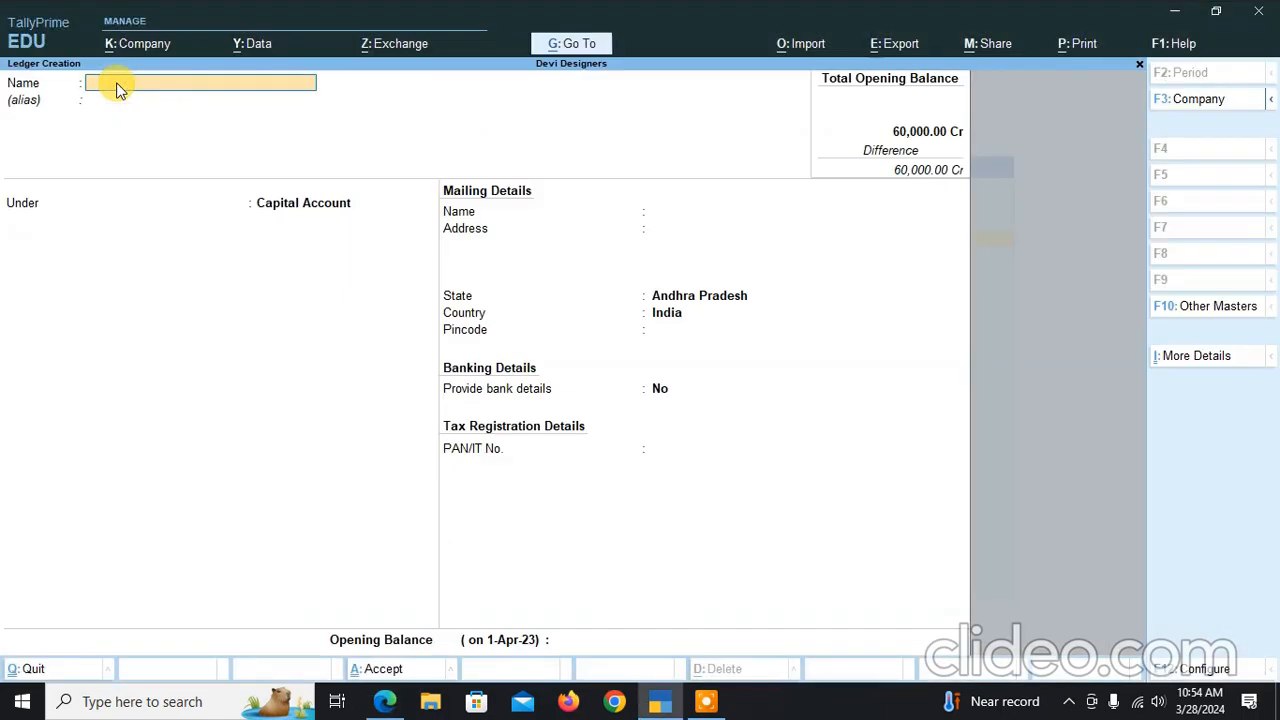
text(Buildings)
key(Return)
key(Return)
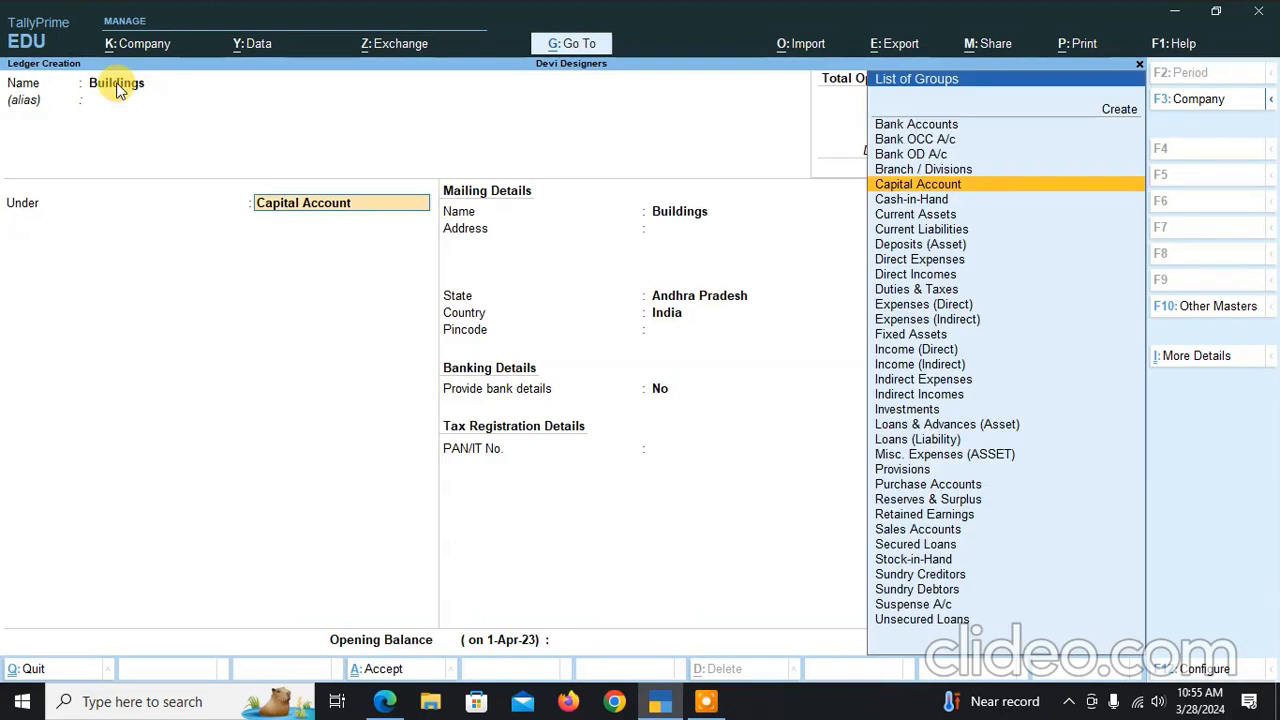
text(f)
key(Return)
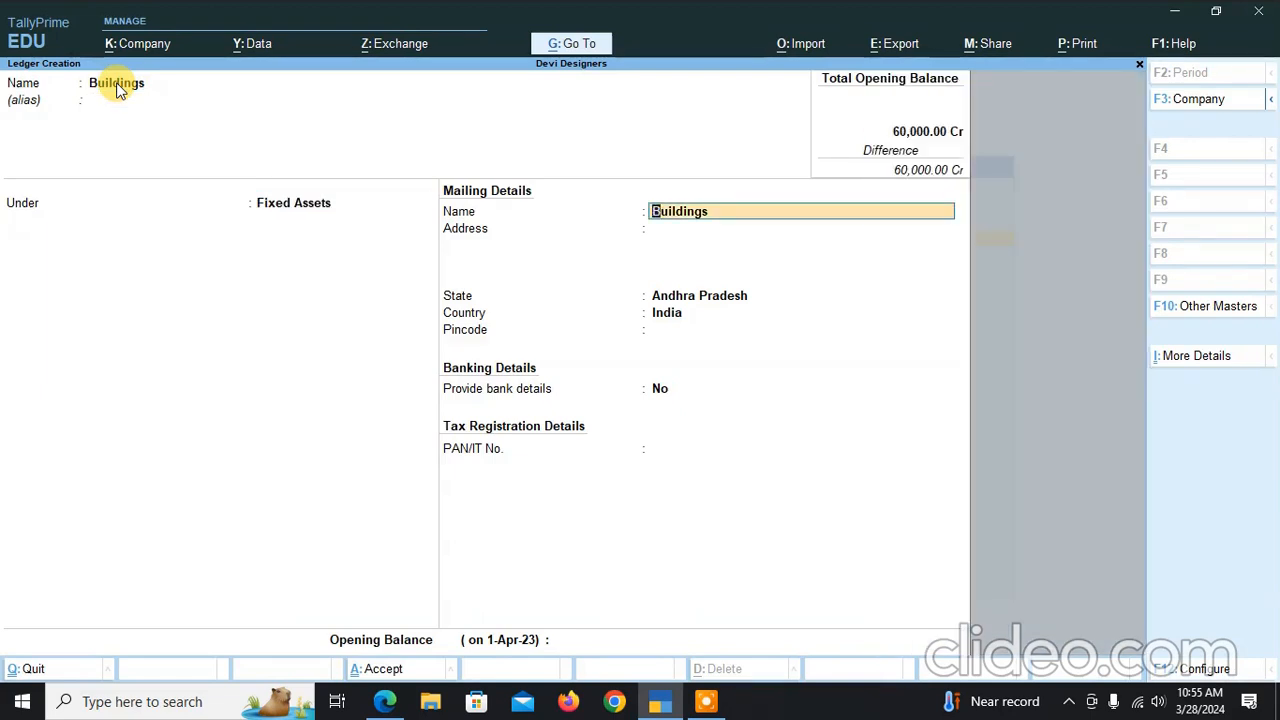
Set the Buildings ledger's opening balance to 30000 Dr, keeping the other details at their defaults, and save it
key(Return)
key(Return)
key(Return)
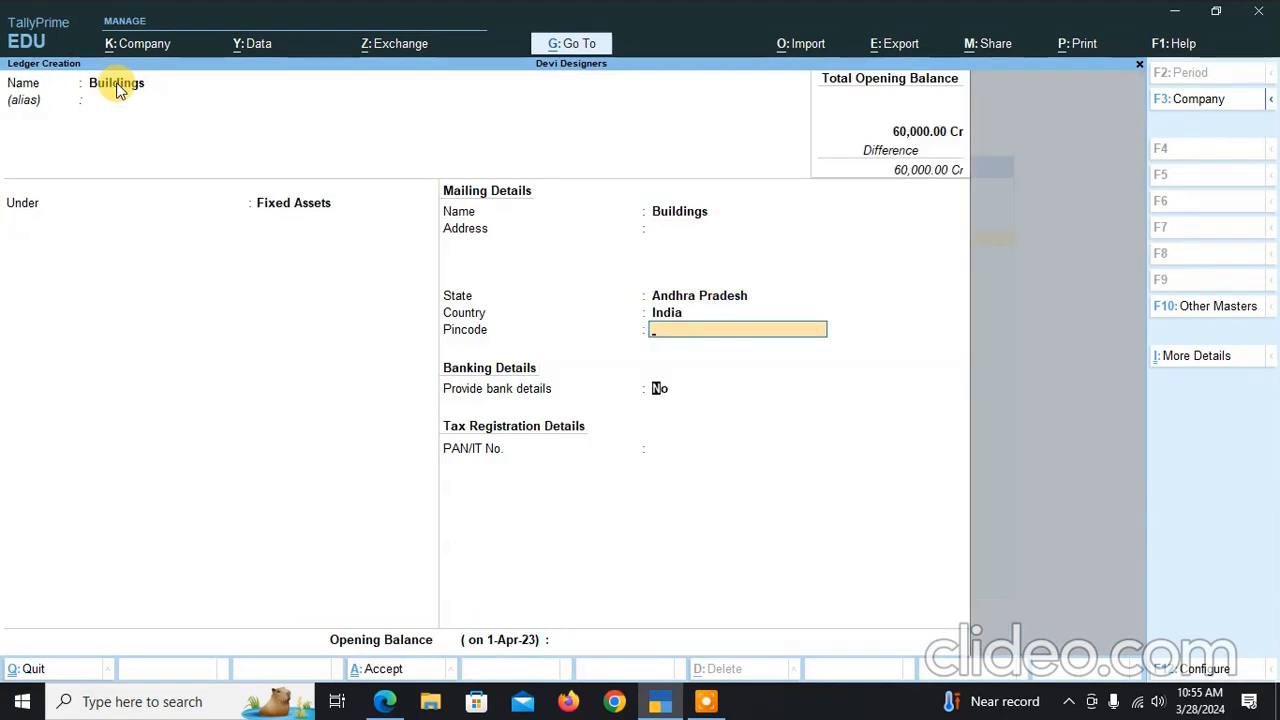
key(Return)
key(Return)
key(Return)
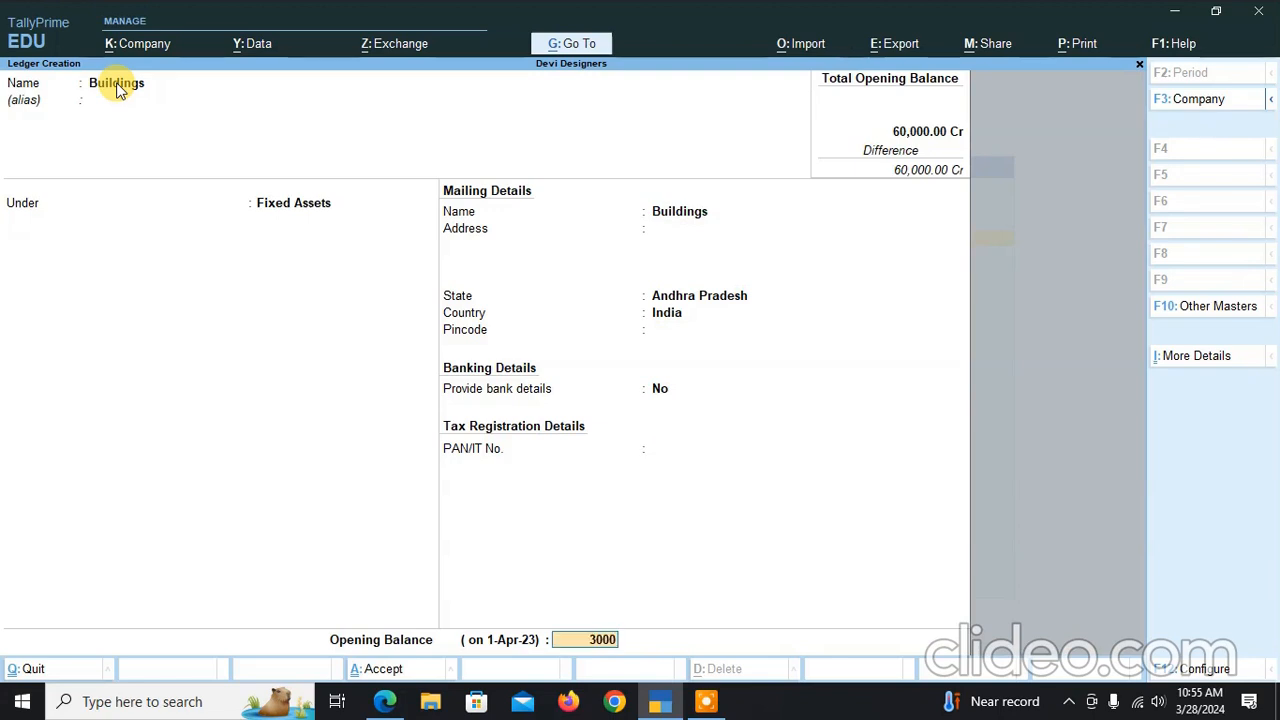
text(30000)
key(Return)
key(Return)
key(Return)
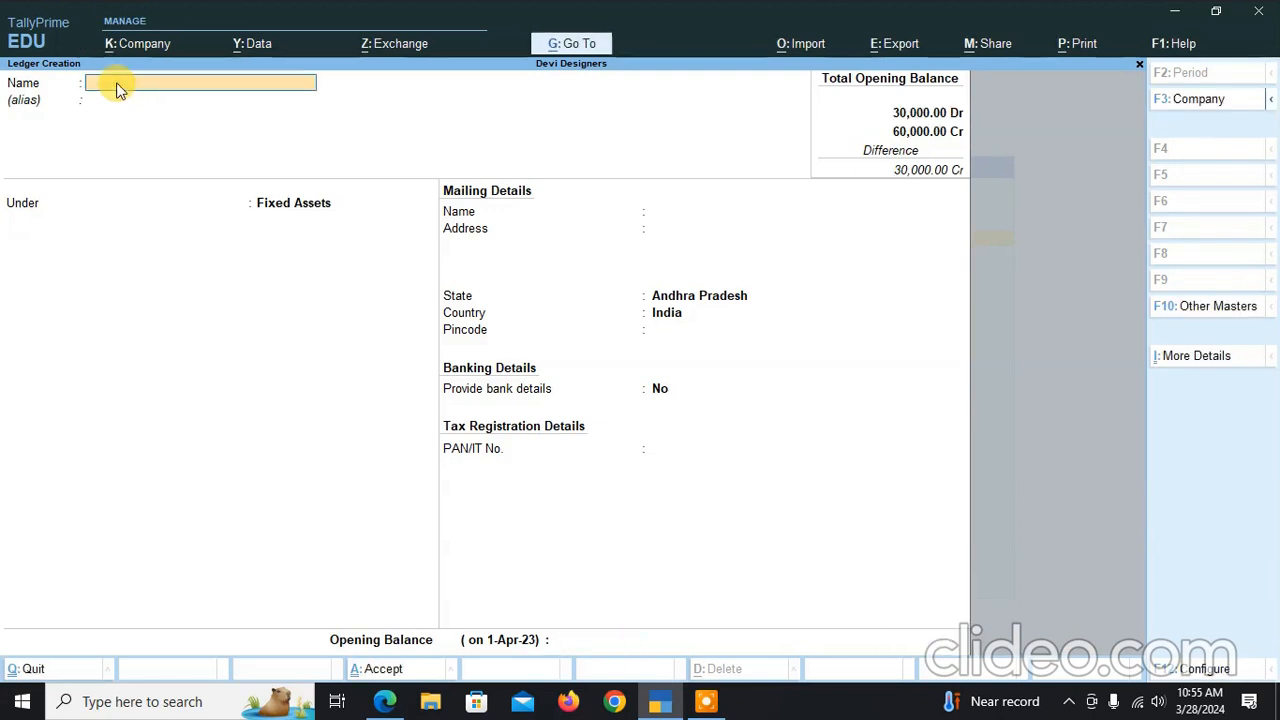
Check the third entry in the Ledger 1 table and name a new ledger Plant & Machinary under Fixed Assets
key(alt+Tab)
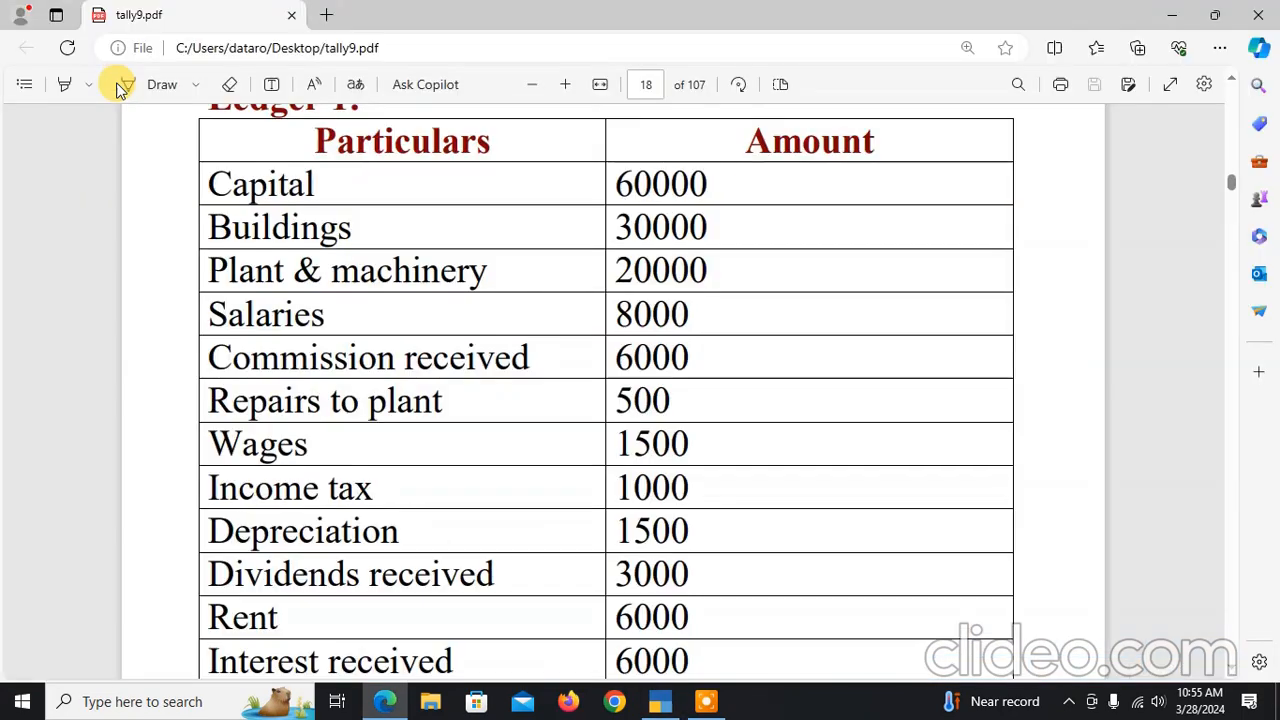
key(alt+Tab)
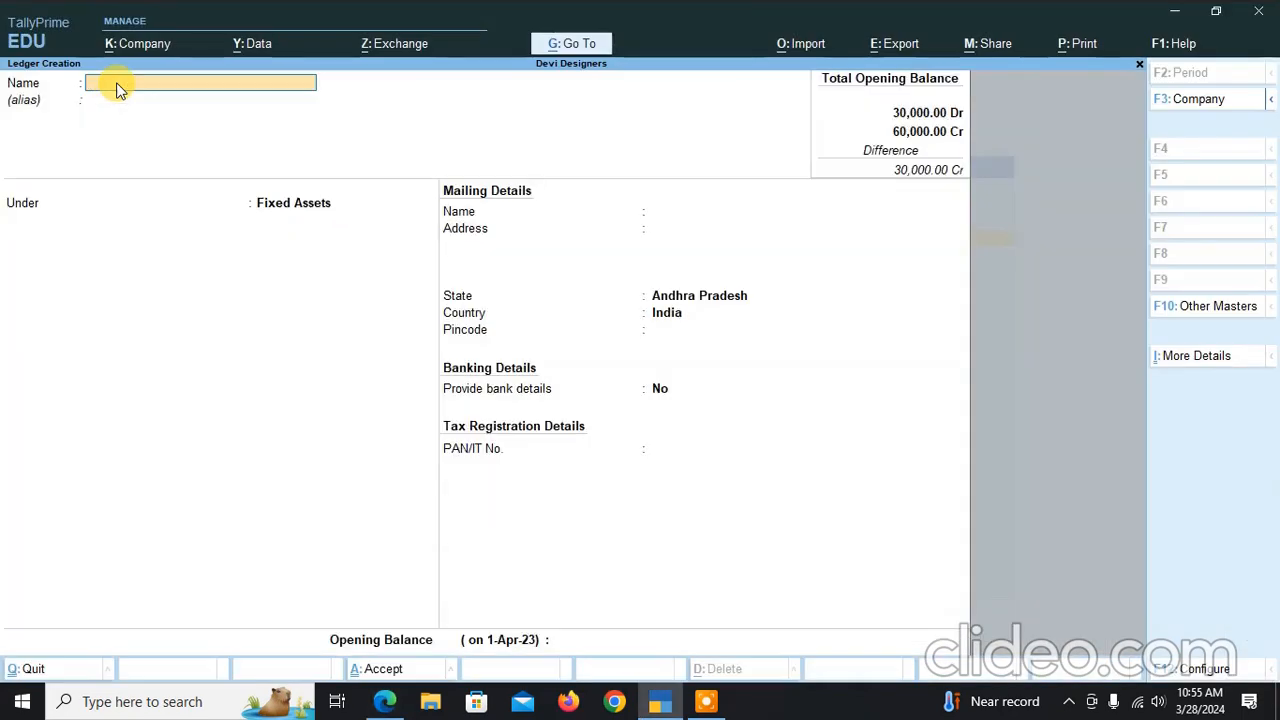
text(Plant & Machinary)
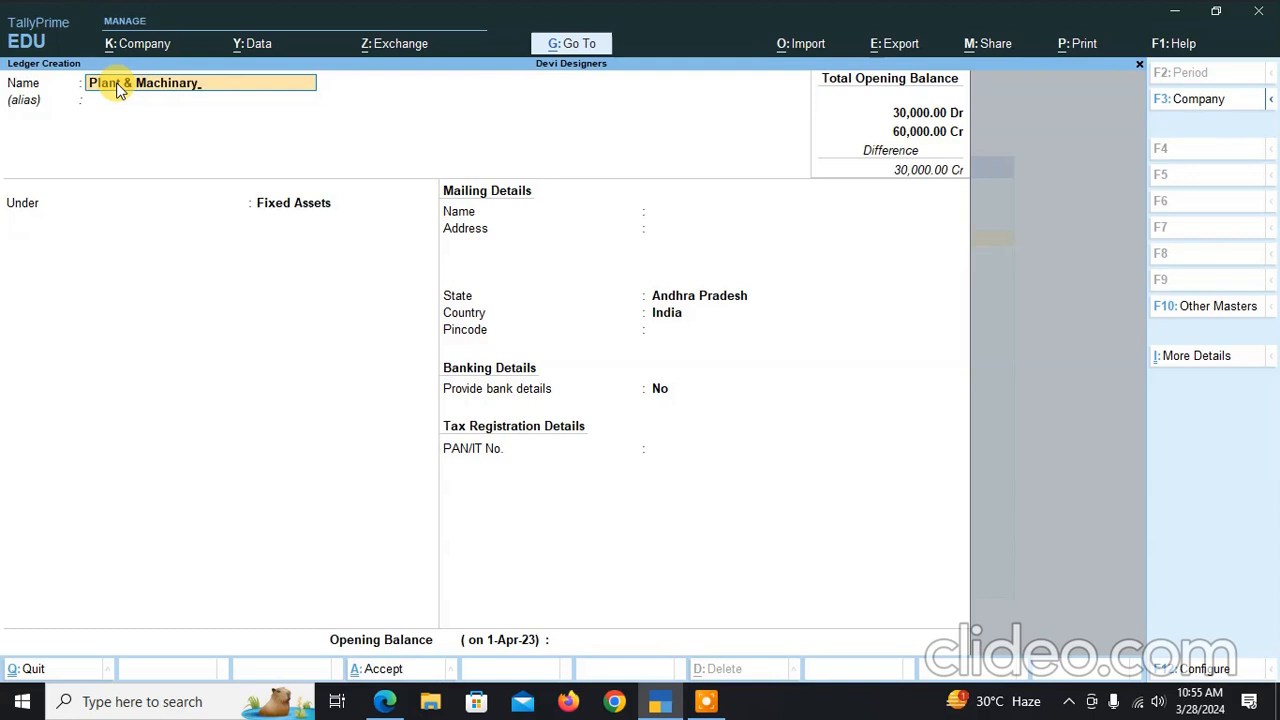
key(Return)
key(Return)
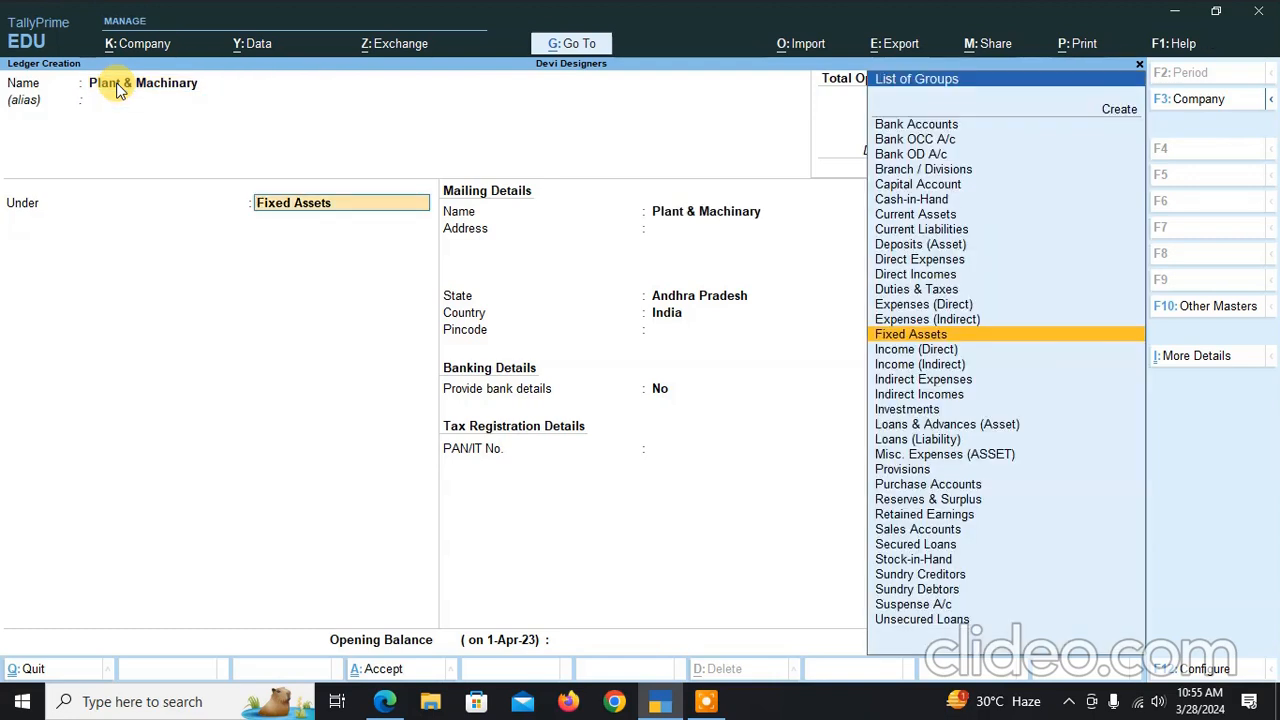
key(Return)
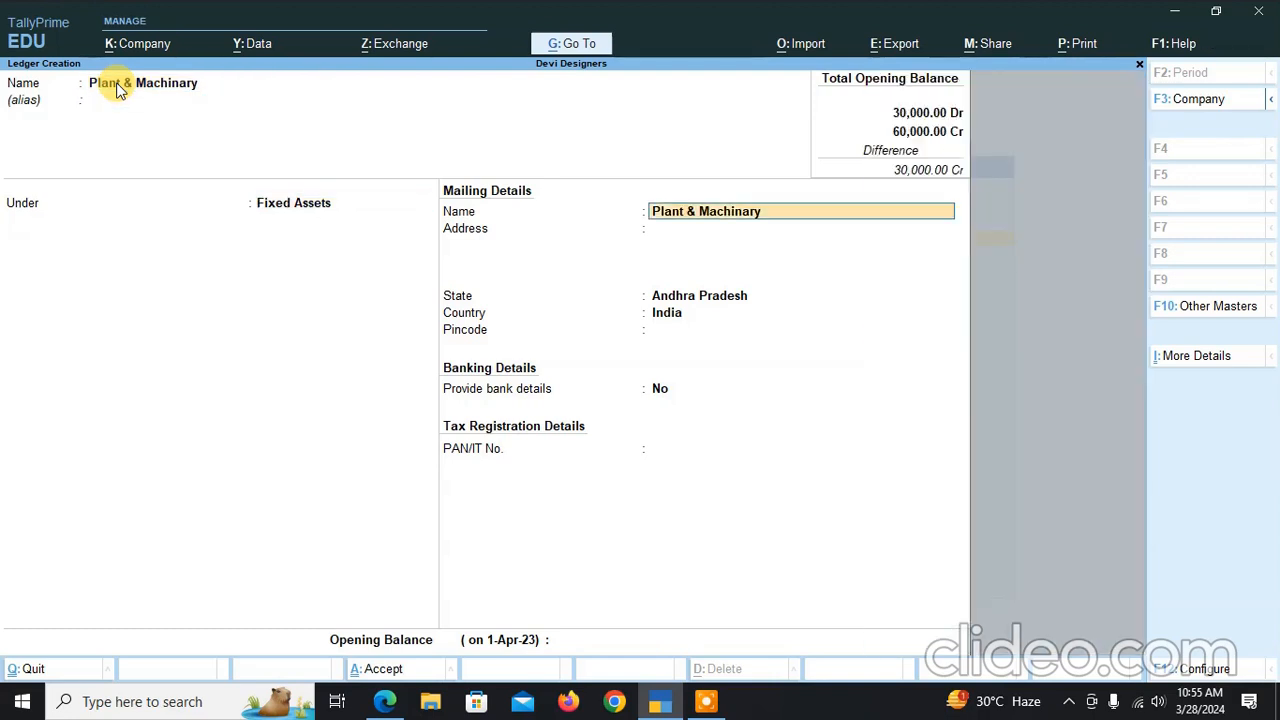
Look up the plant amount in the notes, set the Plant & Machinary opening balance to 20000 Dr, and save the ledger
key(Return)
key(Return)
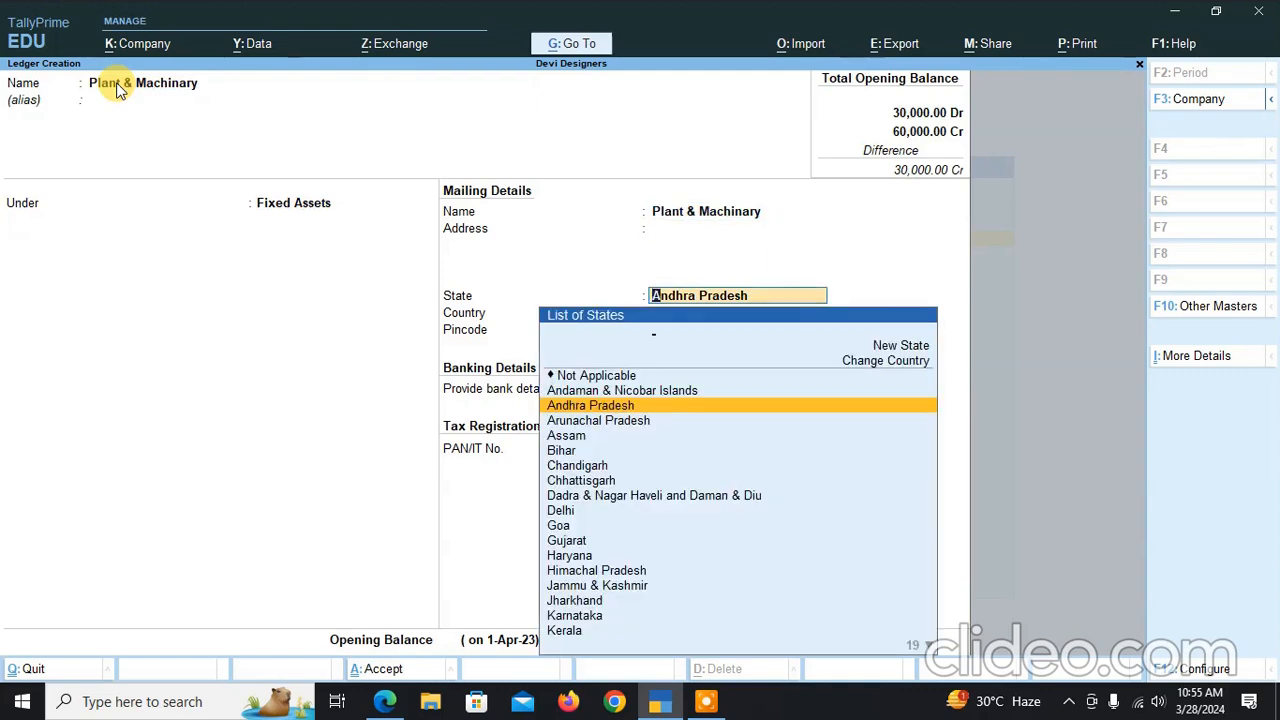
key(Return)
key(Return)
key(Return)
key(Return)
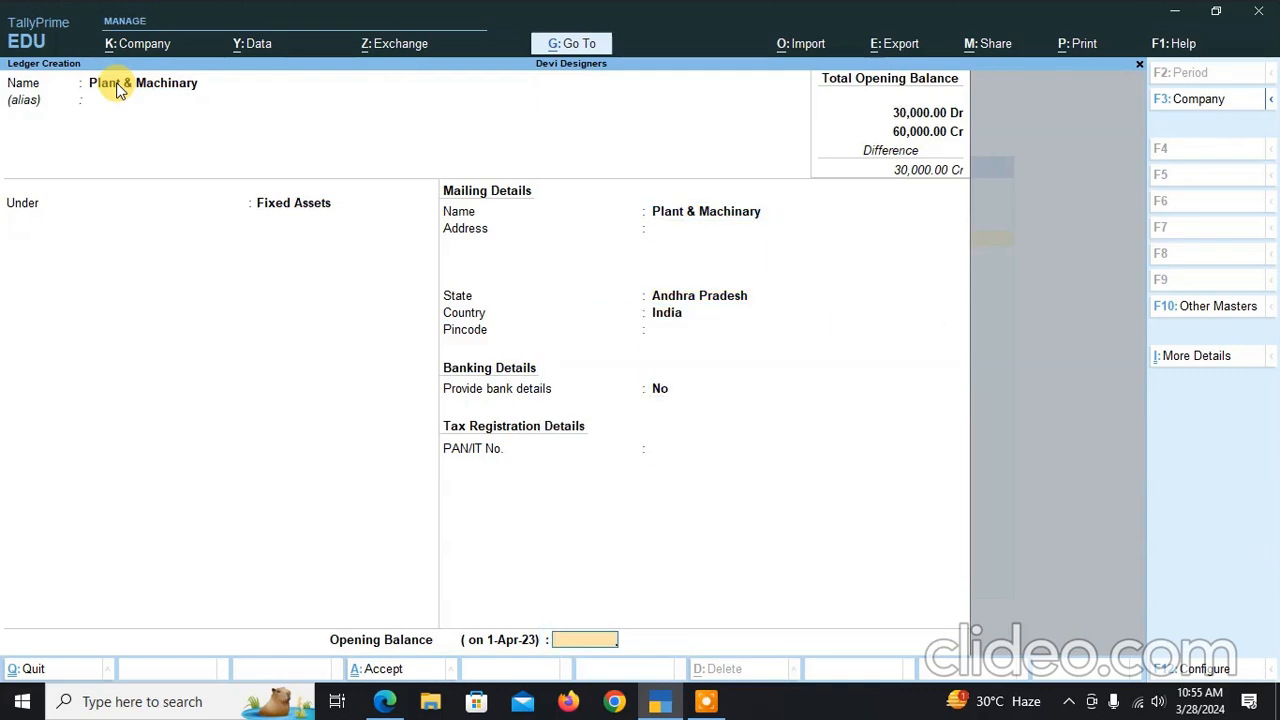
key(alt+Tab)
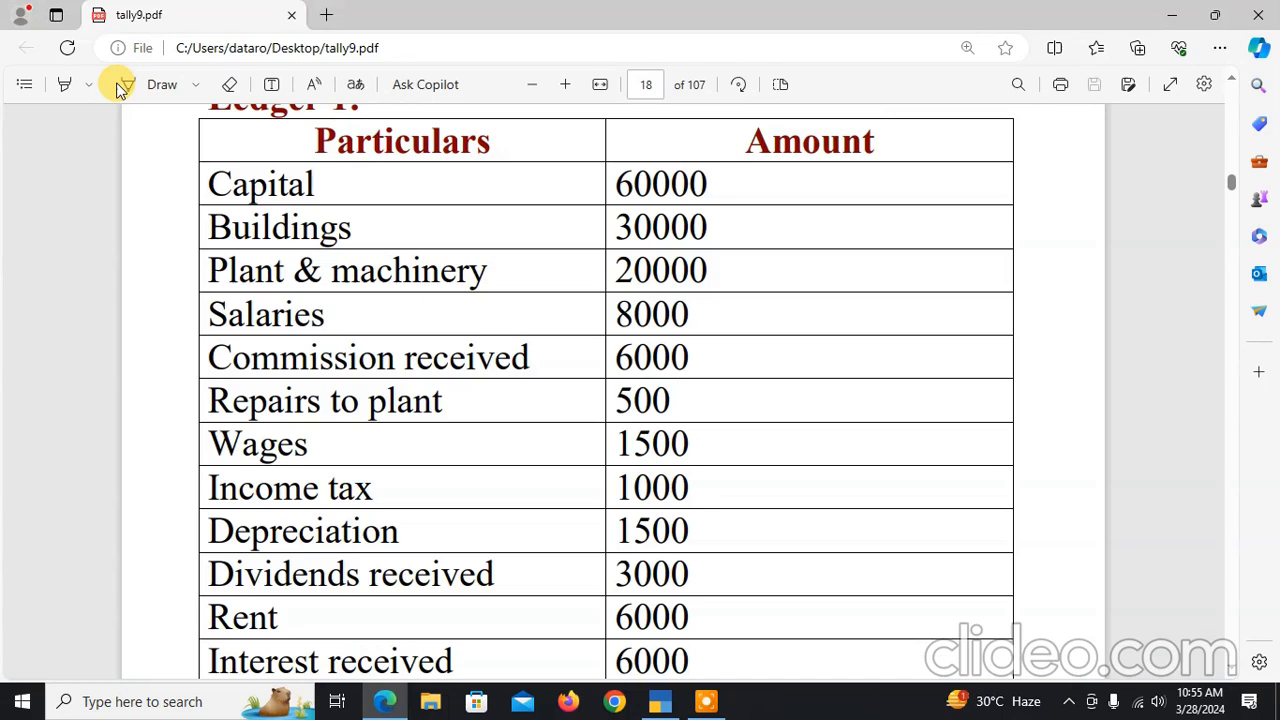
key(alt+Tab)
text(2)
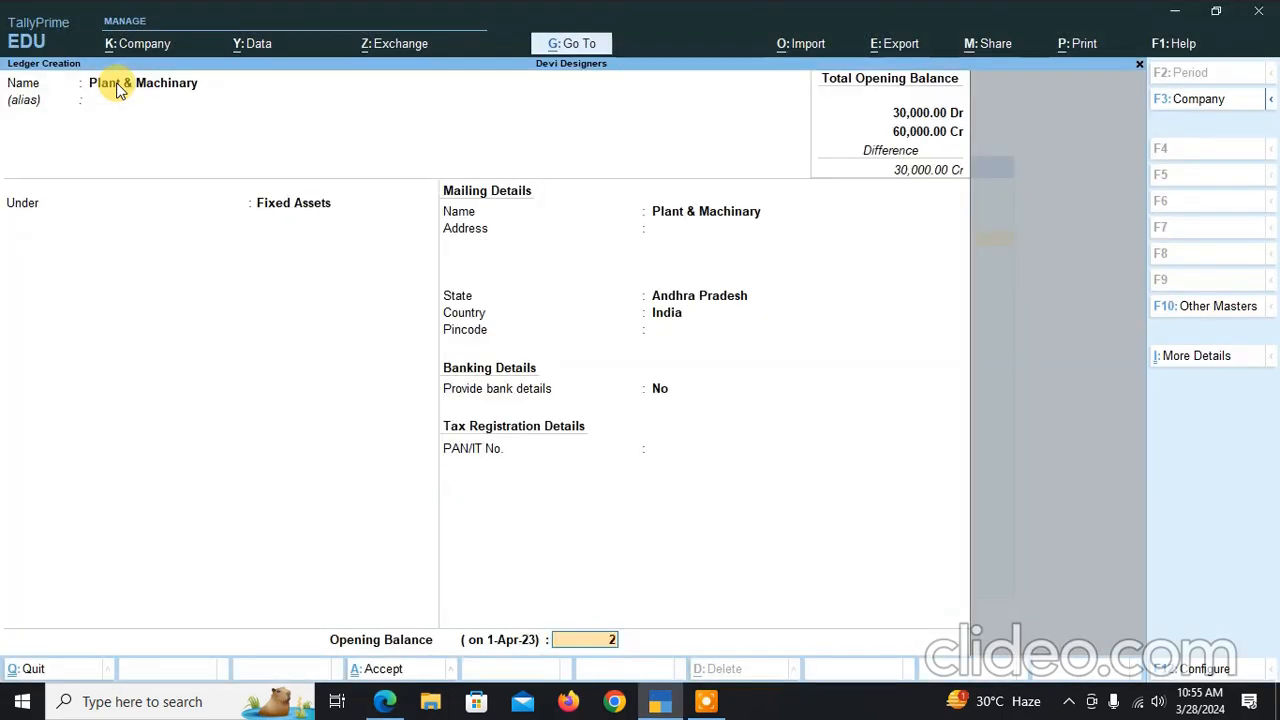
text(0000)
key(Return)
key(Return)
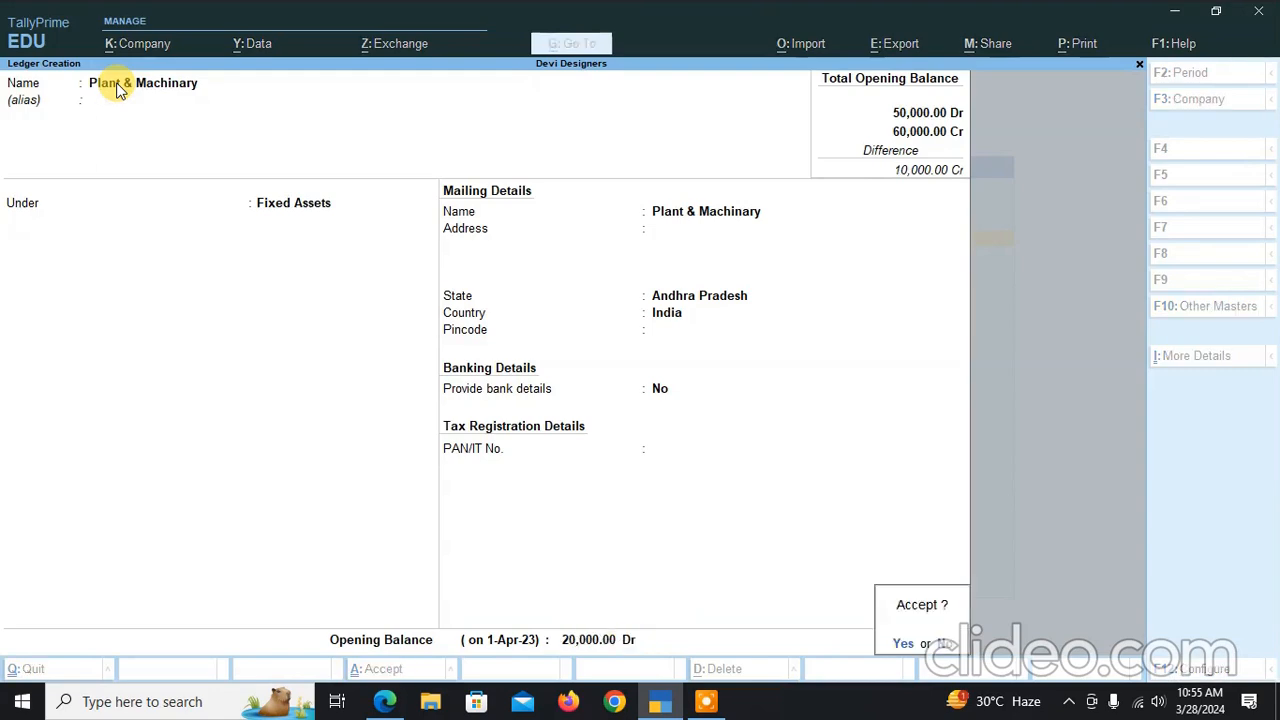
key(Return)
Check the fourth entry in the Ledger 1 table and name a new ledger Salaries under the Indirect Expenses group
key(alt+Tab)
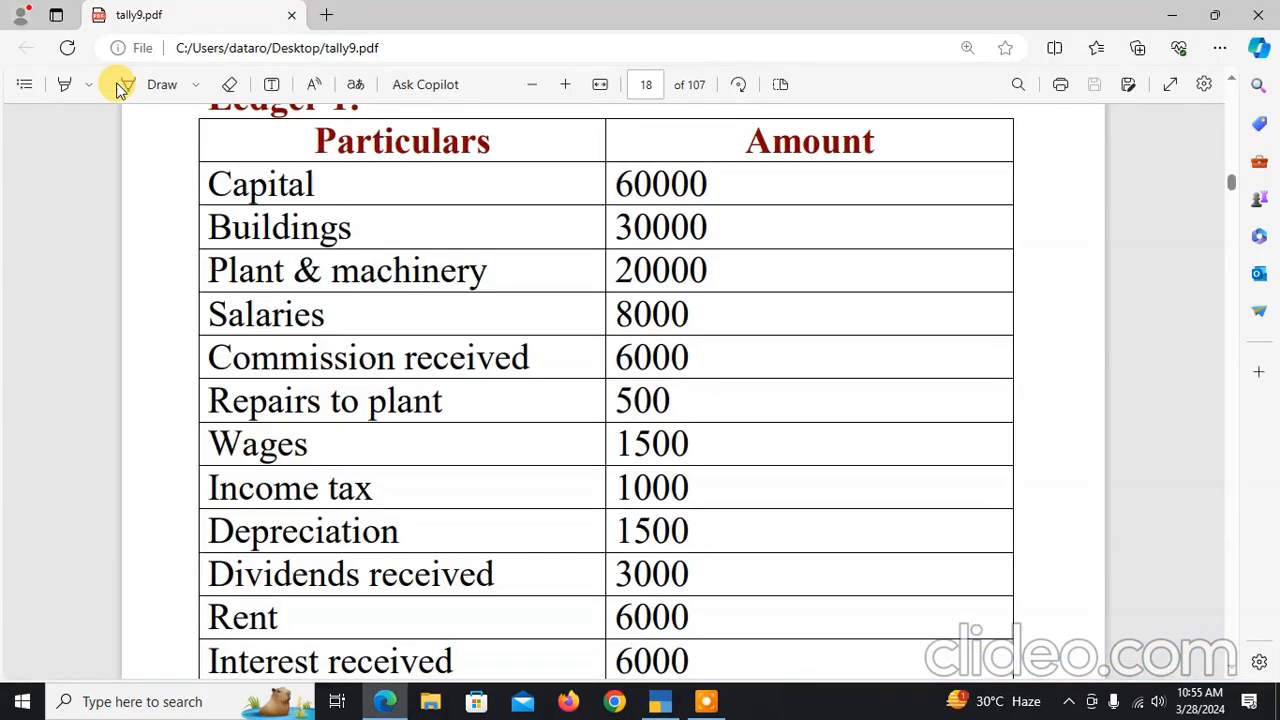
key(alt+Tab)
text(S)
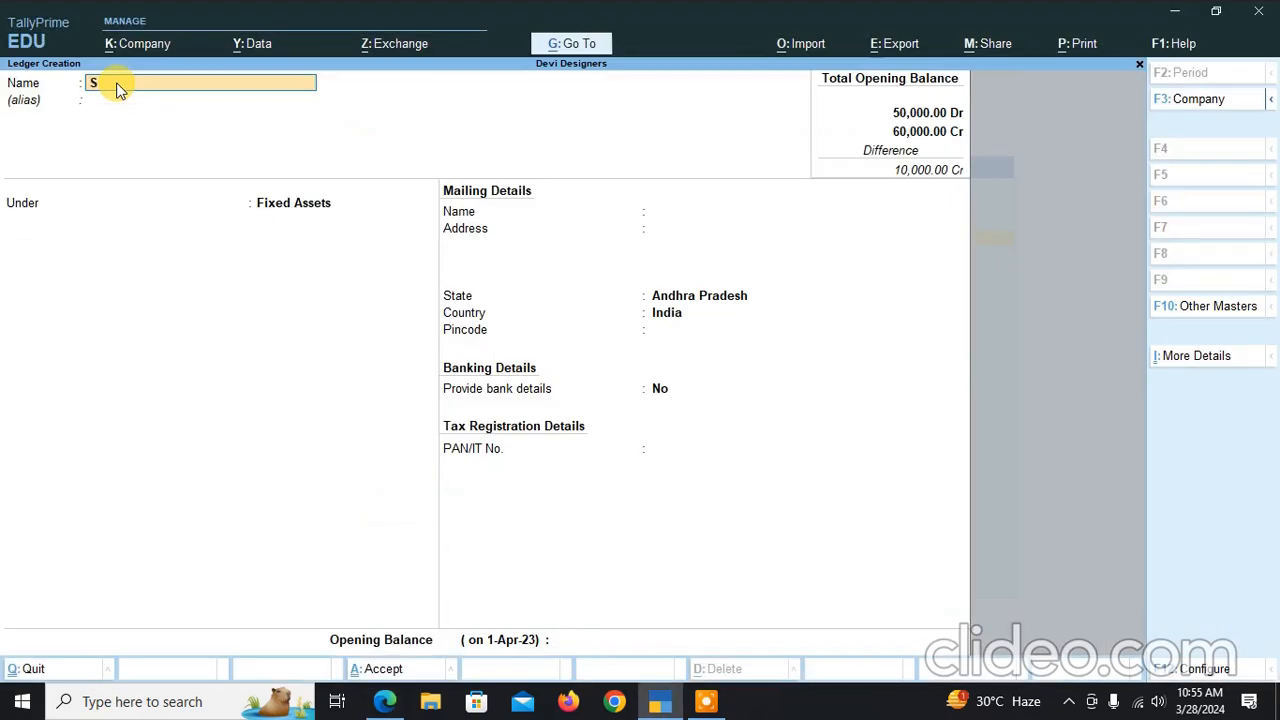
text(alaries)
key(Return)
key(Return)
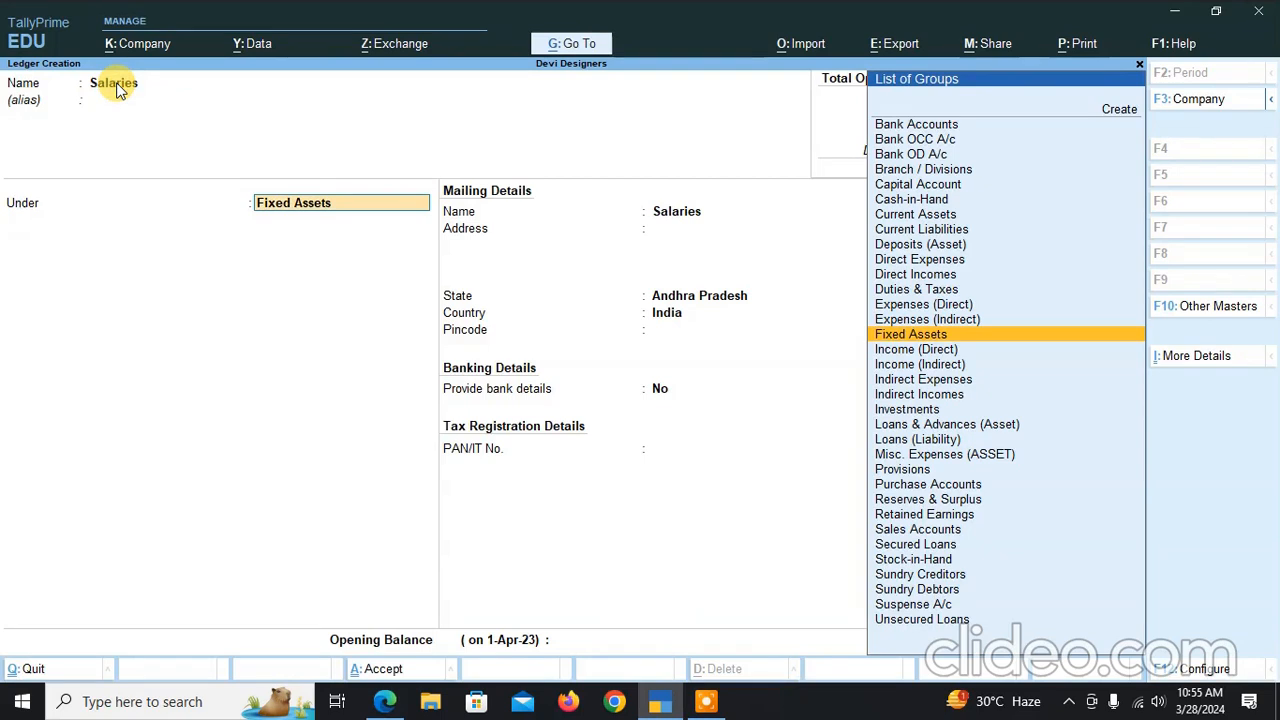
text(Indirect)
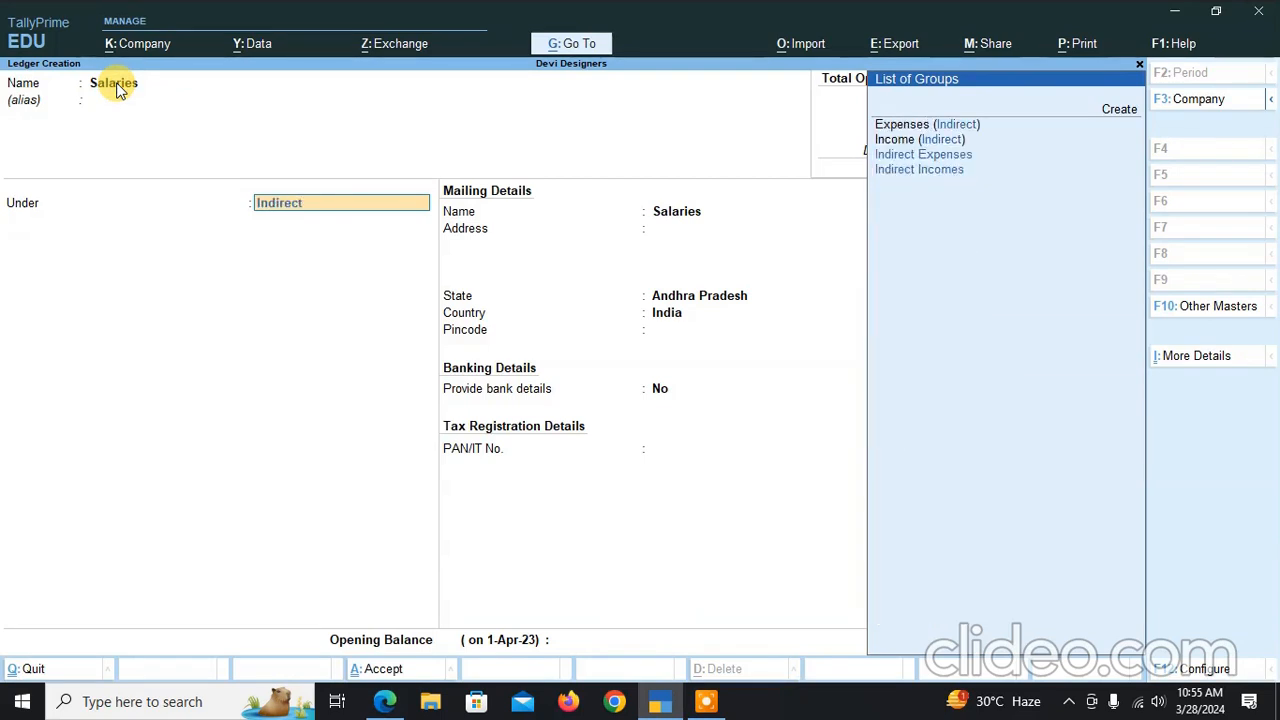
text( e)
key(Return)
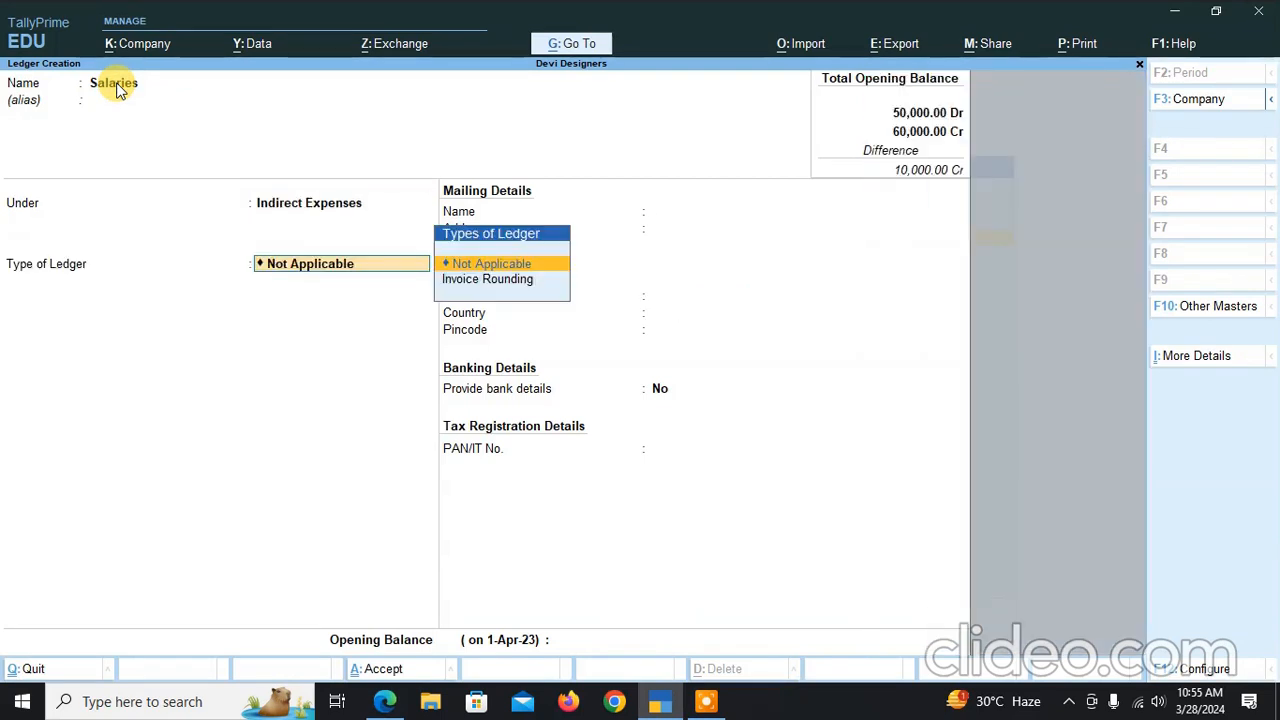
Look up the salaries amount in the notes, set the Salaries ledger's opening balance to 8000 Dr, and save it
key(Return)
key(Return)
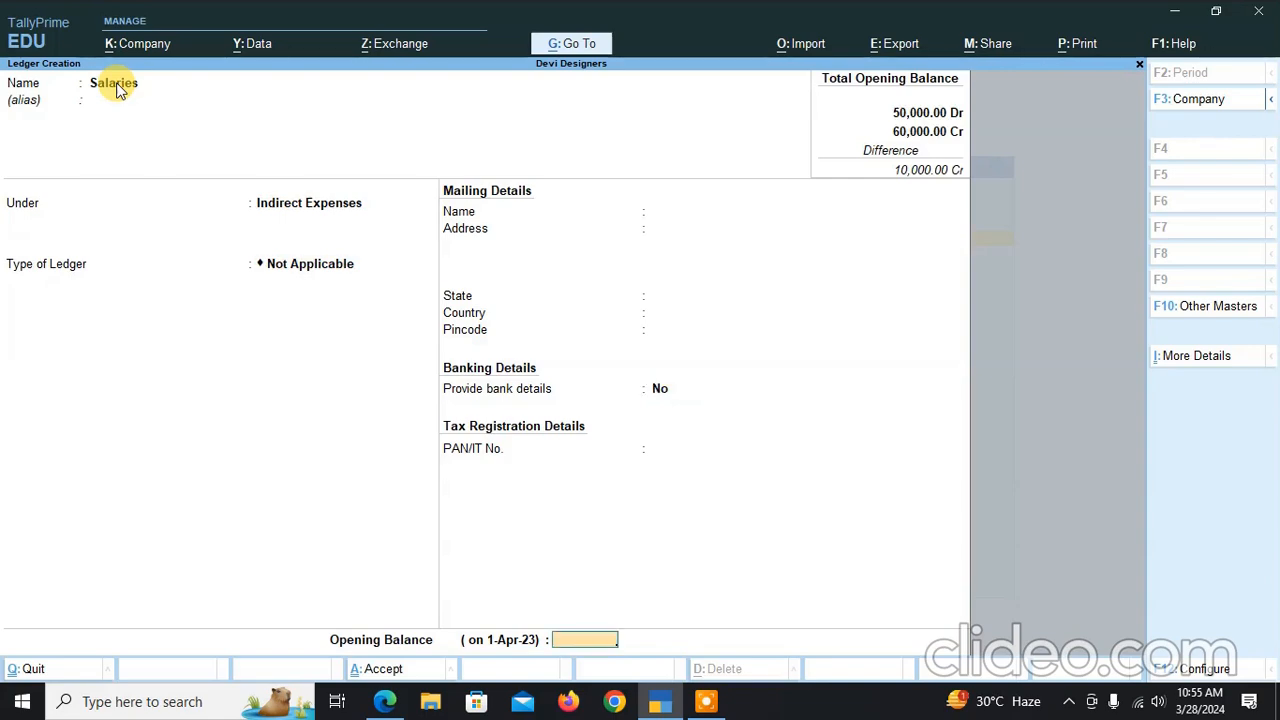
key(alt+Tab)
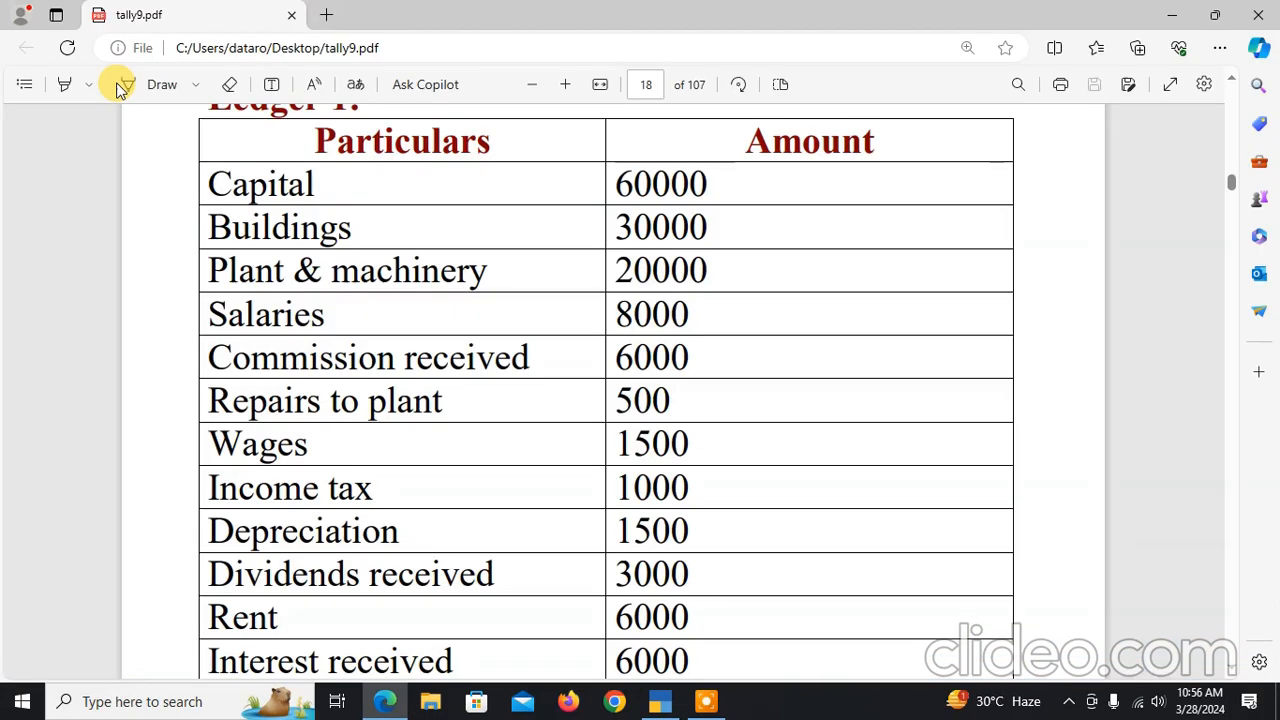
key(alt+Tab)
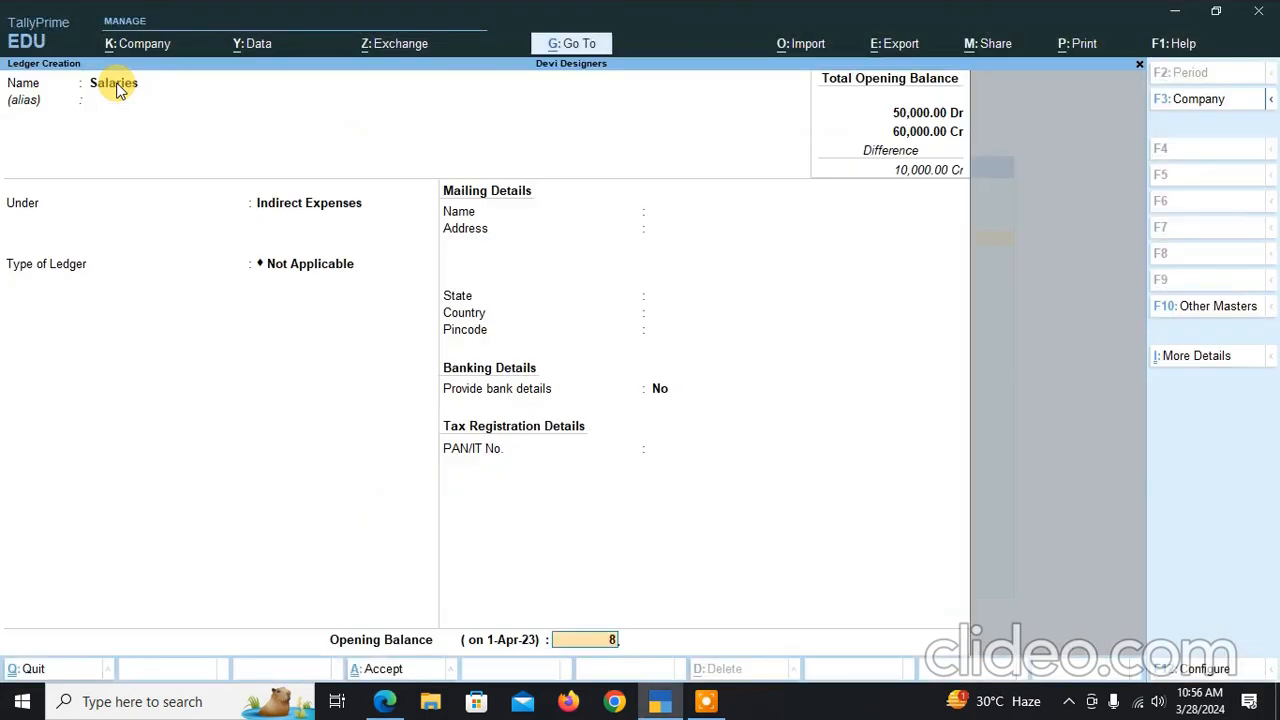
text(8000)
key(Return)
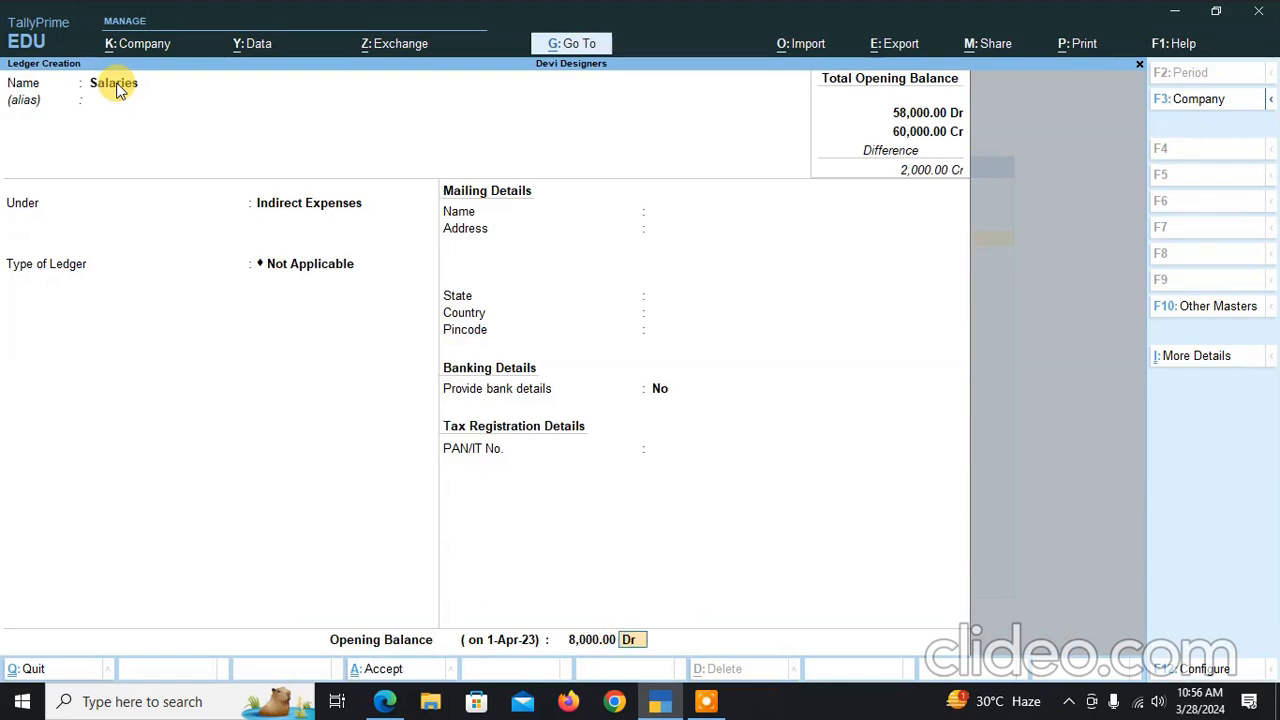
key(Return)
key(Return)
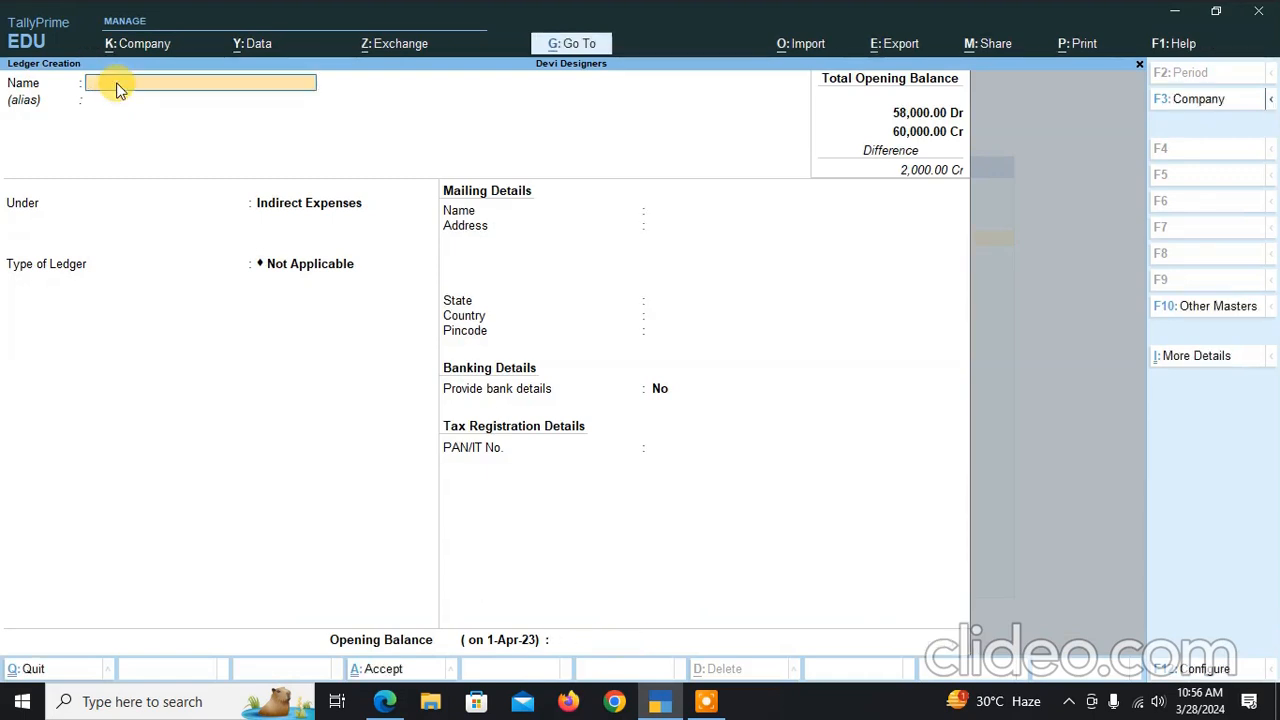
Check the fifth entry in the Ledger 1 table and name a new ledger Commission Received under Indirect Incomes
key(alt+Tab)
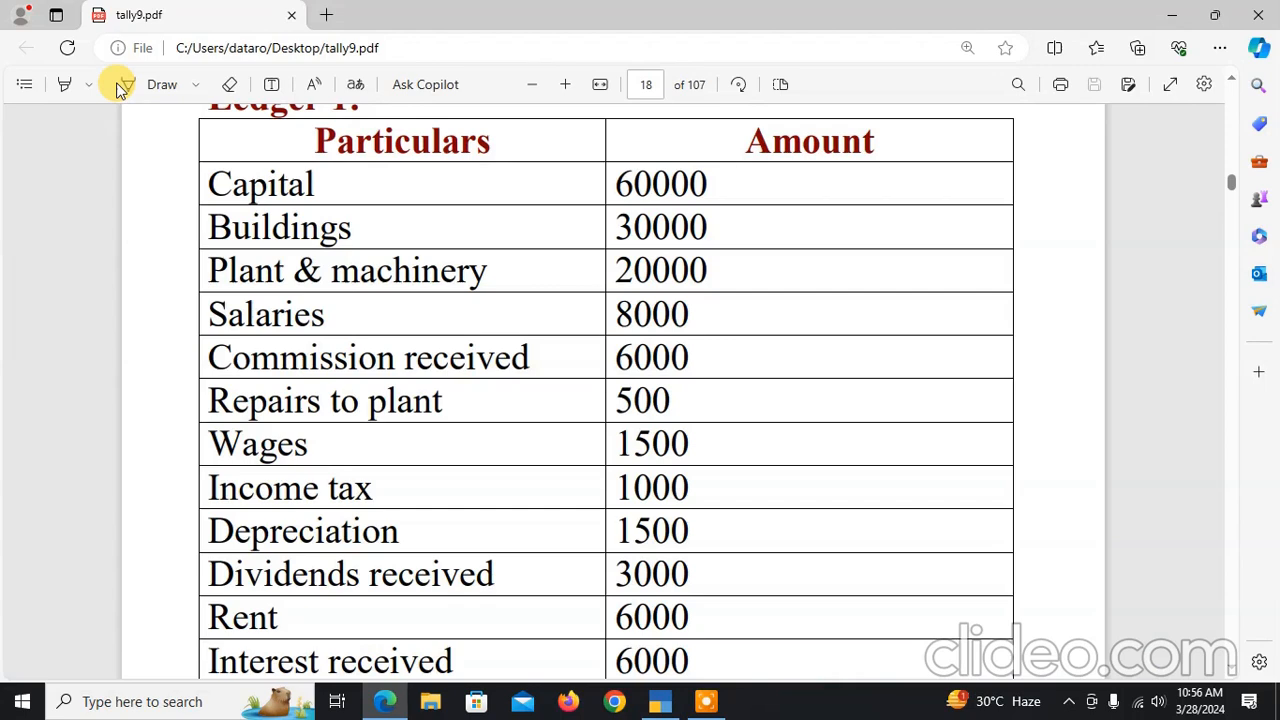
key(alt+Tab)
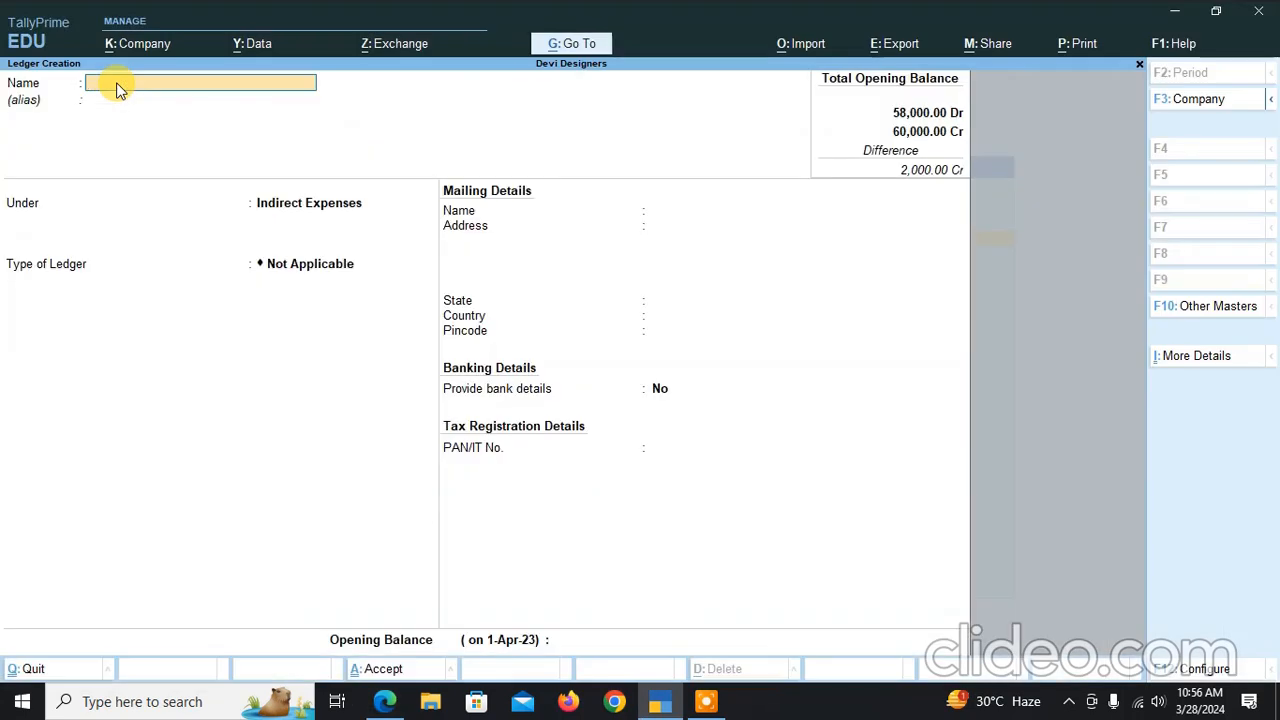
text(Commission Receive)
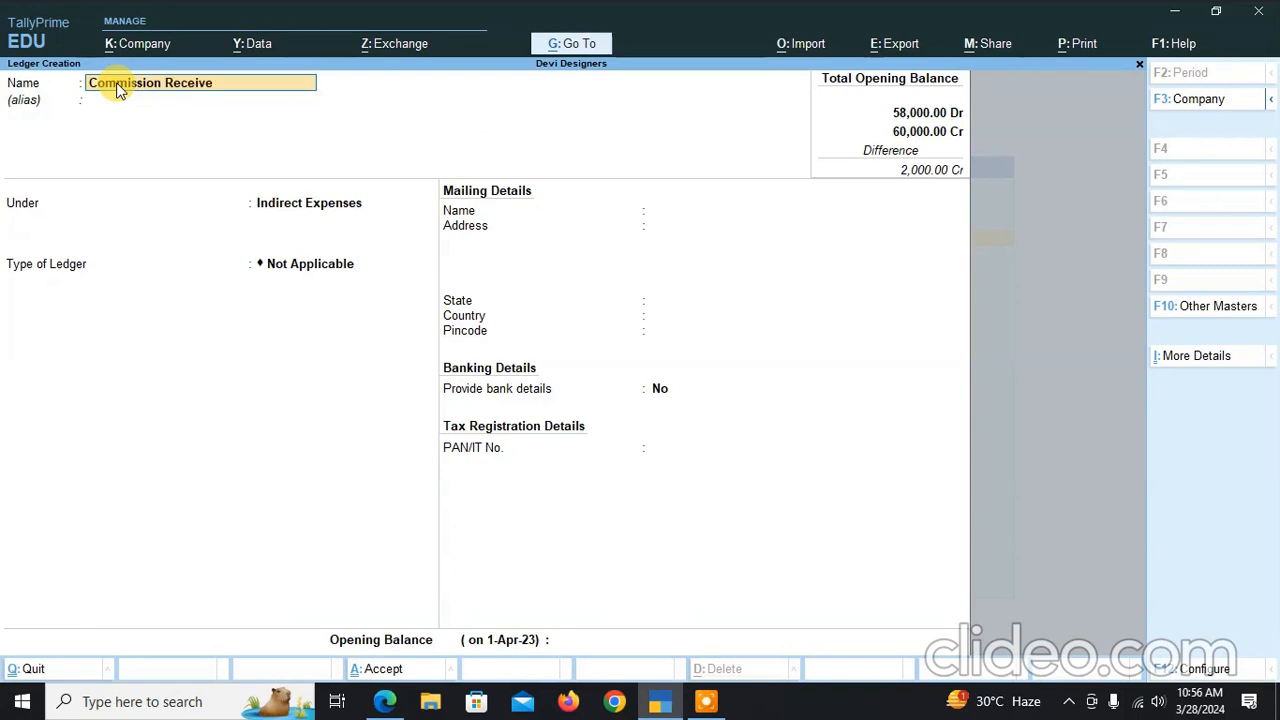
text(d)
key(Return)
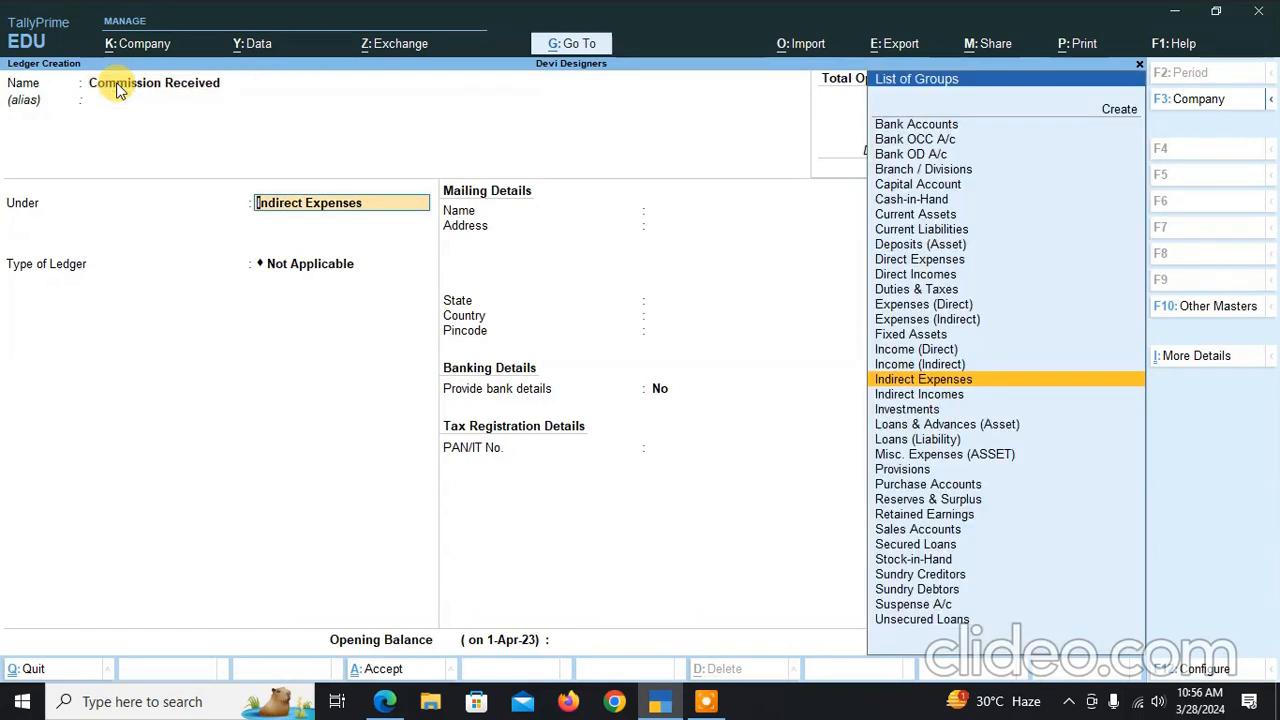
text(Indirect i)
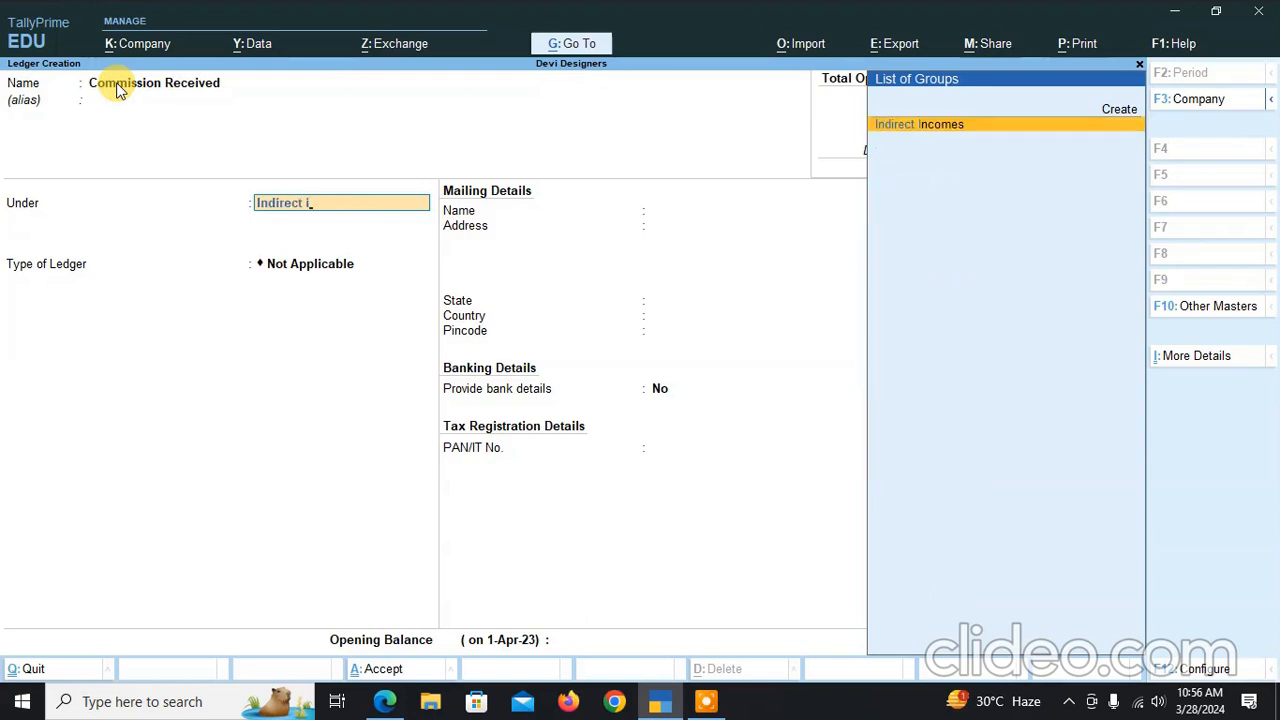
key(Return)
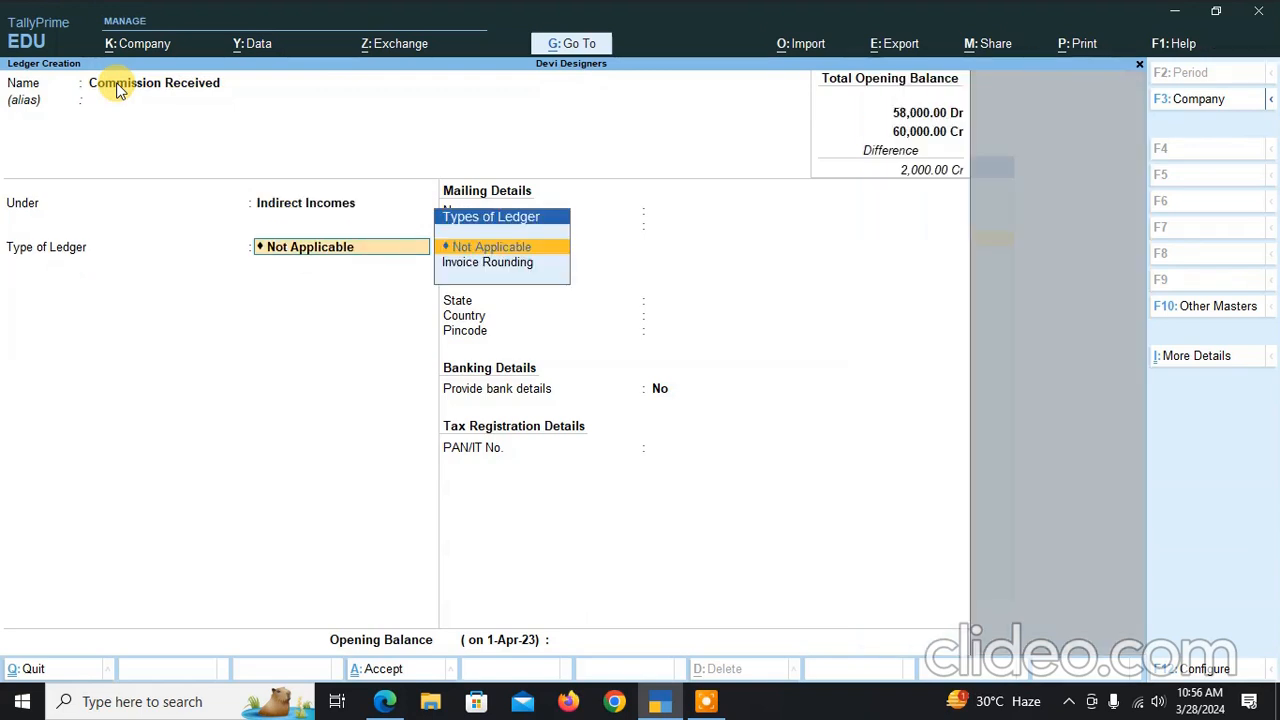
Set the Commission Received ledger's opening balance to 6000 Cr, keeping the other details at their defaults, and save it
key(Return)
key(Return)
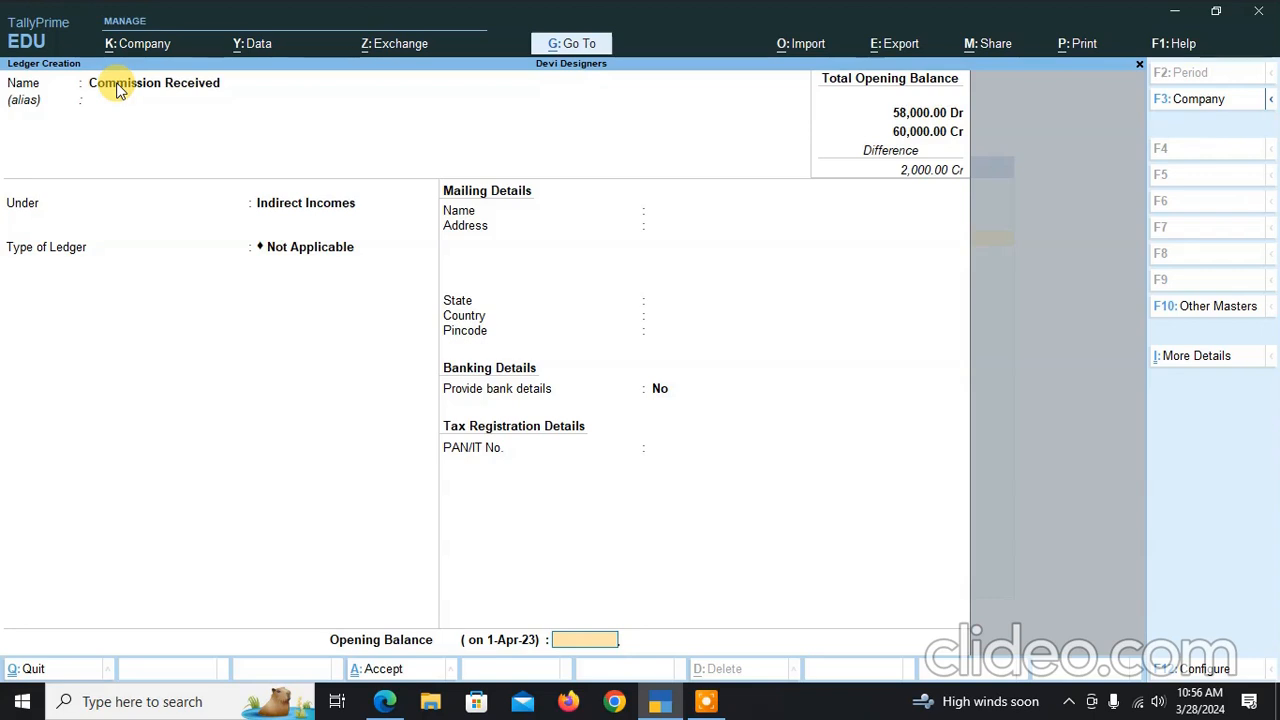
text(6,)
text(000)
key(Return)
key(Return)
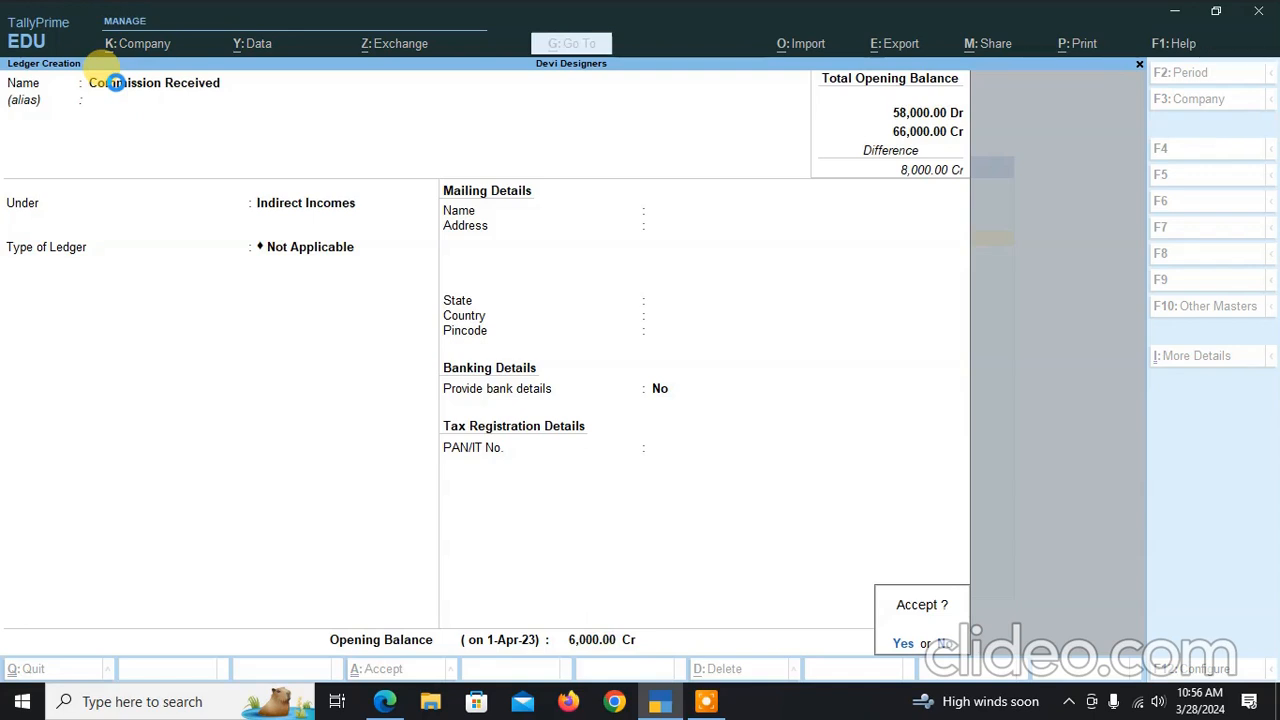
key(y)
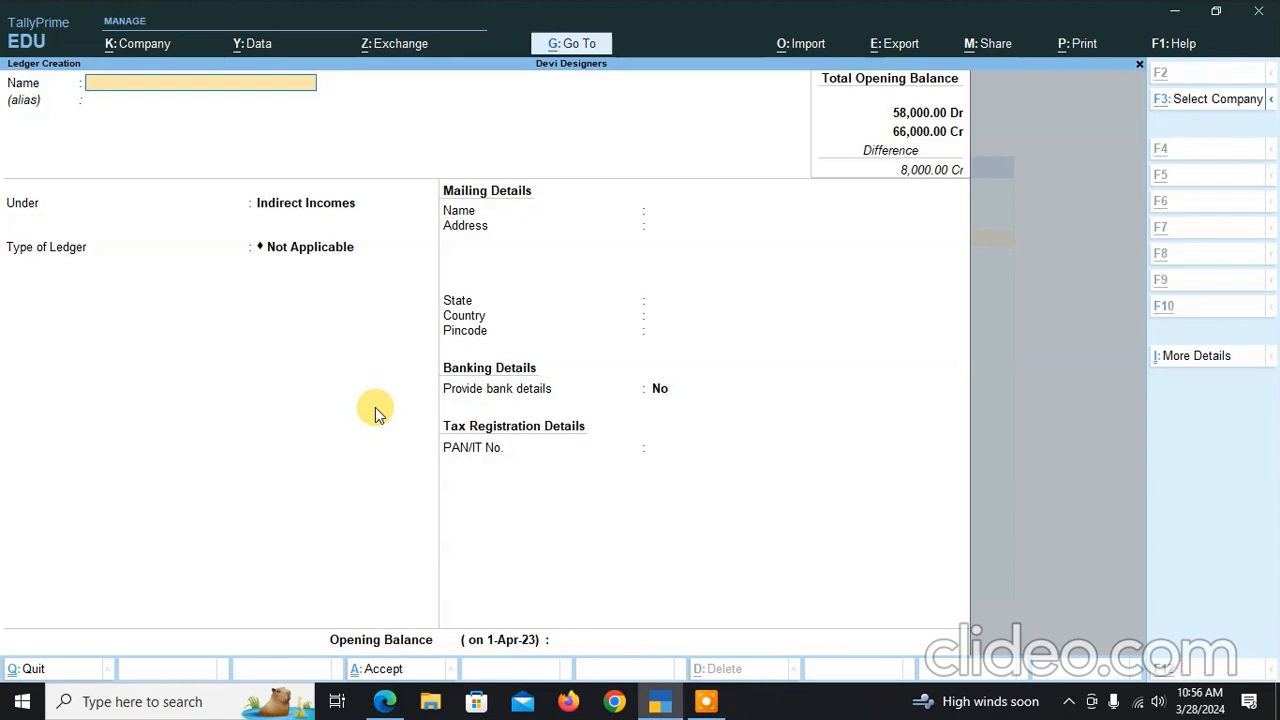
Check the sixth entry in the Ledger 1 table and name a new ledger Repair to Plant under Indirect Expenses
key(alt+Tab)
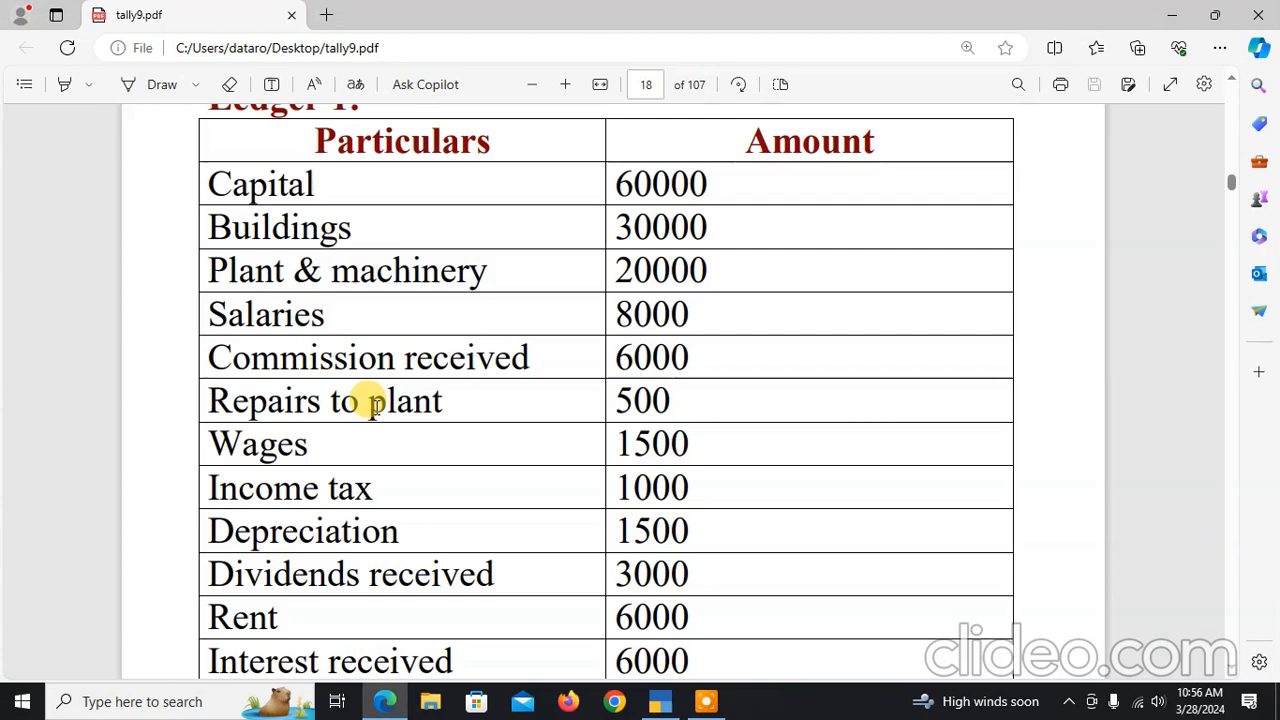
key(alt+Tab)
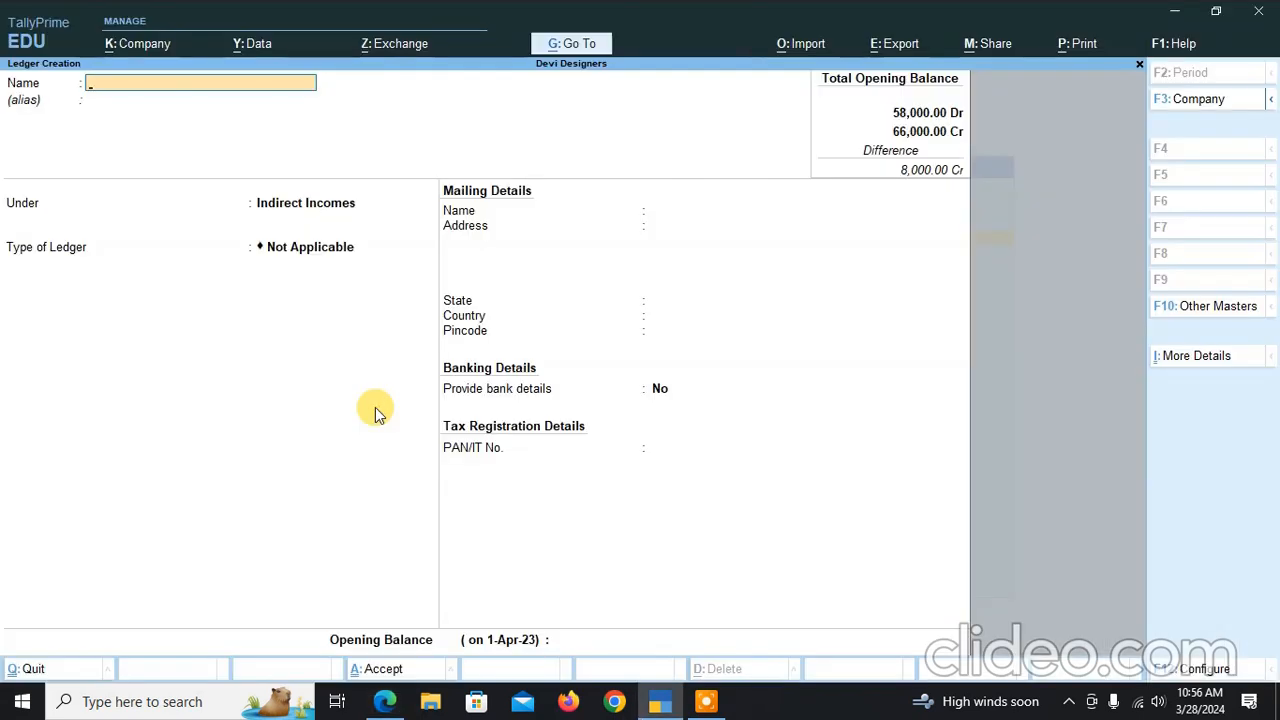
text(Repair to Plant)
key(Return)
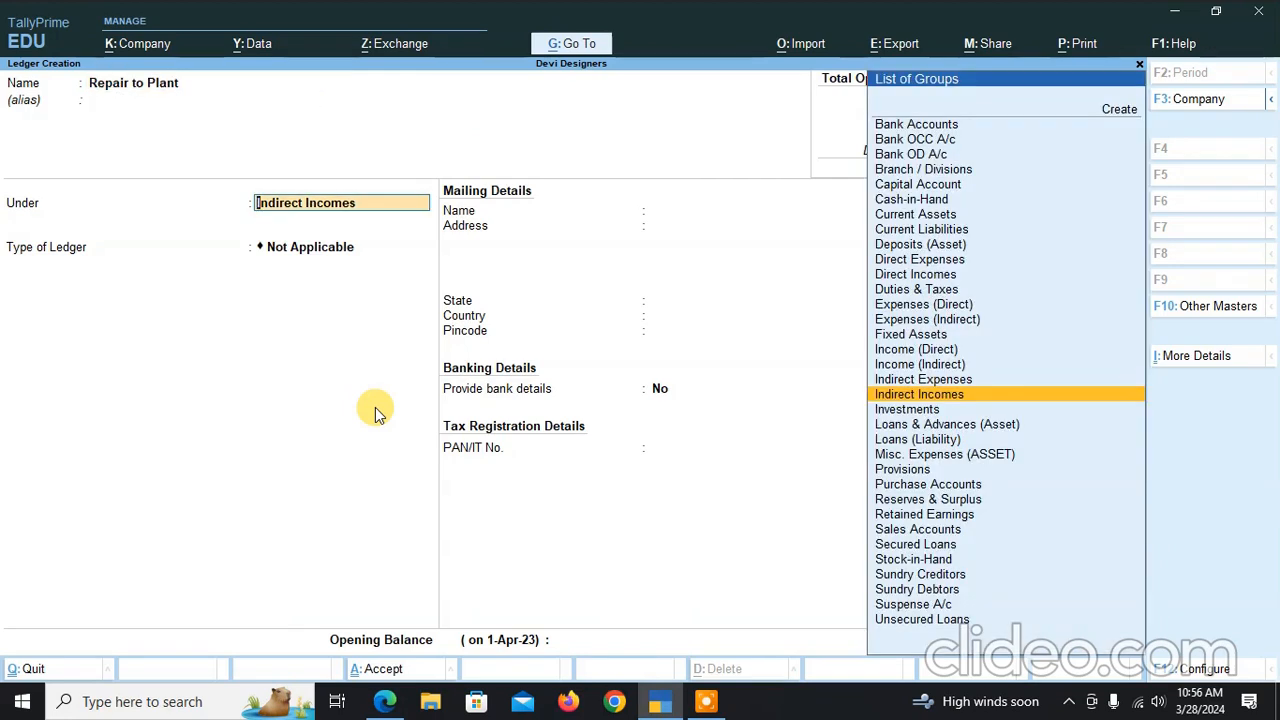
text(indirect e)
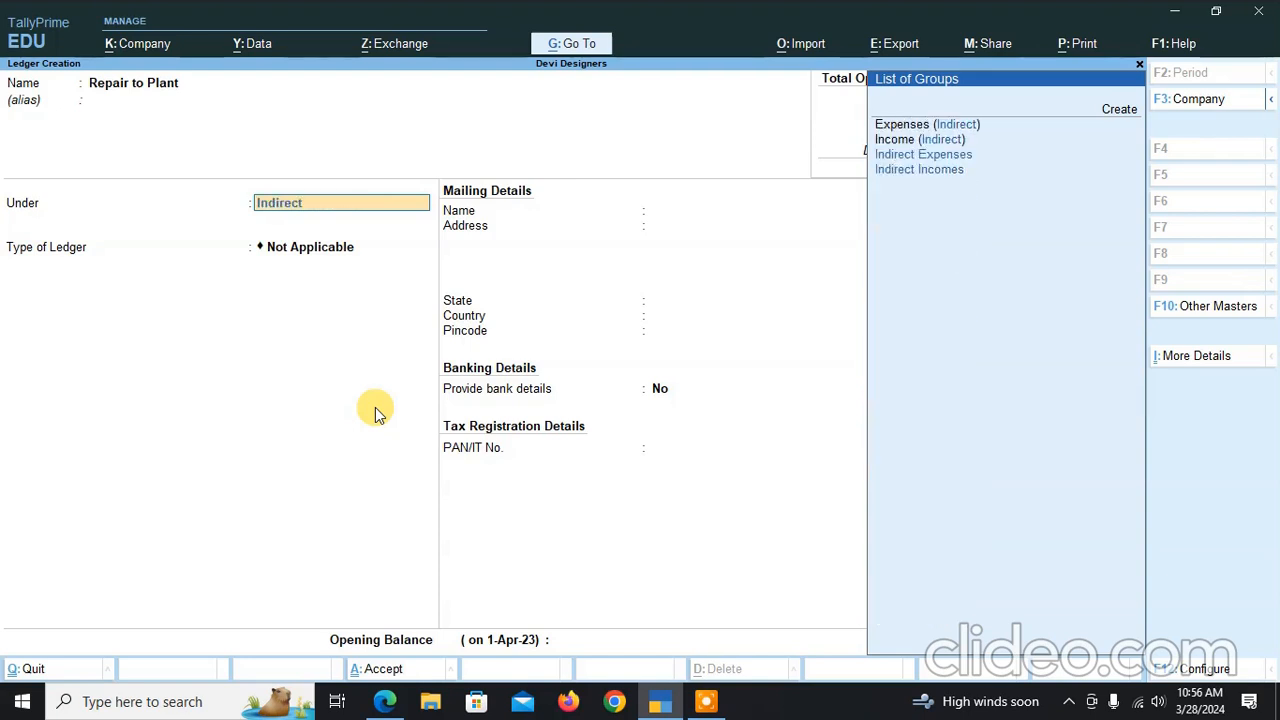
key(Return)
Set the Repair to Plant ledger's opening balance to 500 Dr, keeping the other details at their defaults, and save it
key(Return)
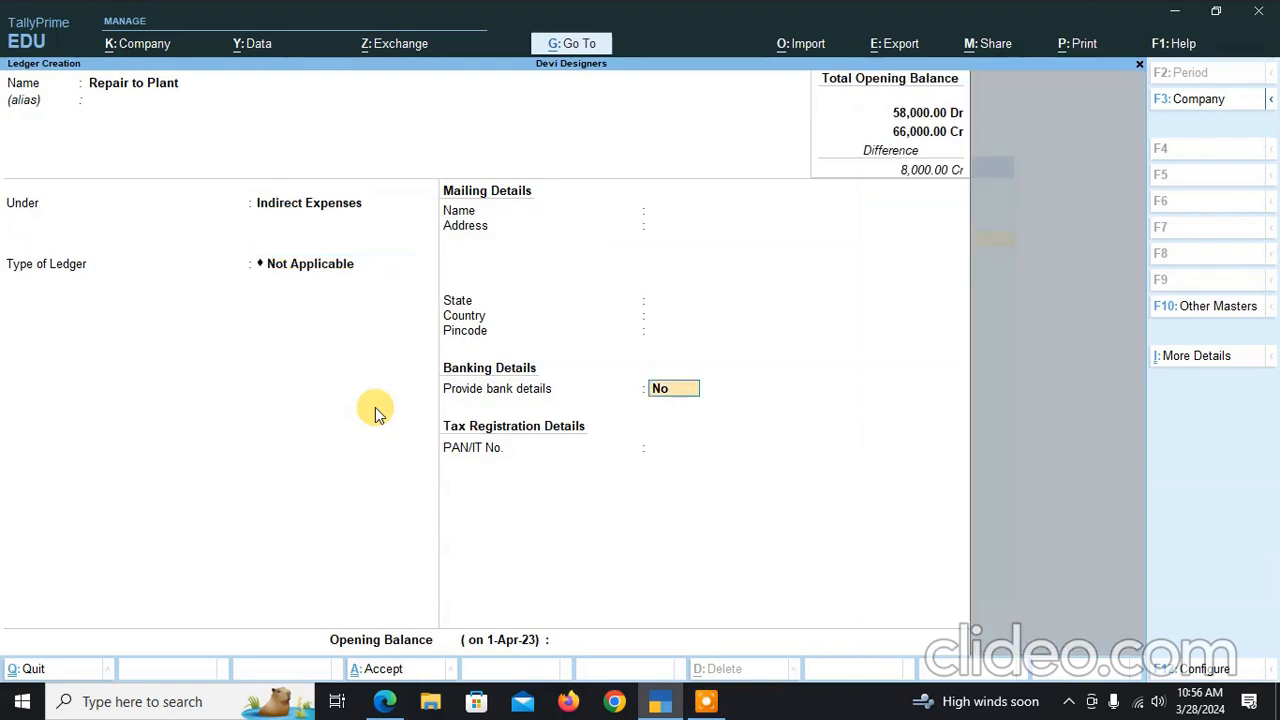
key(Return)
text(500)
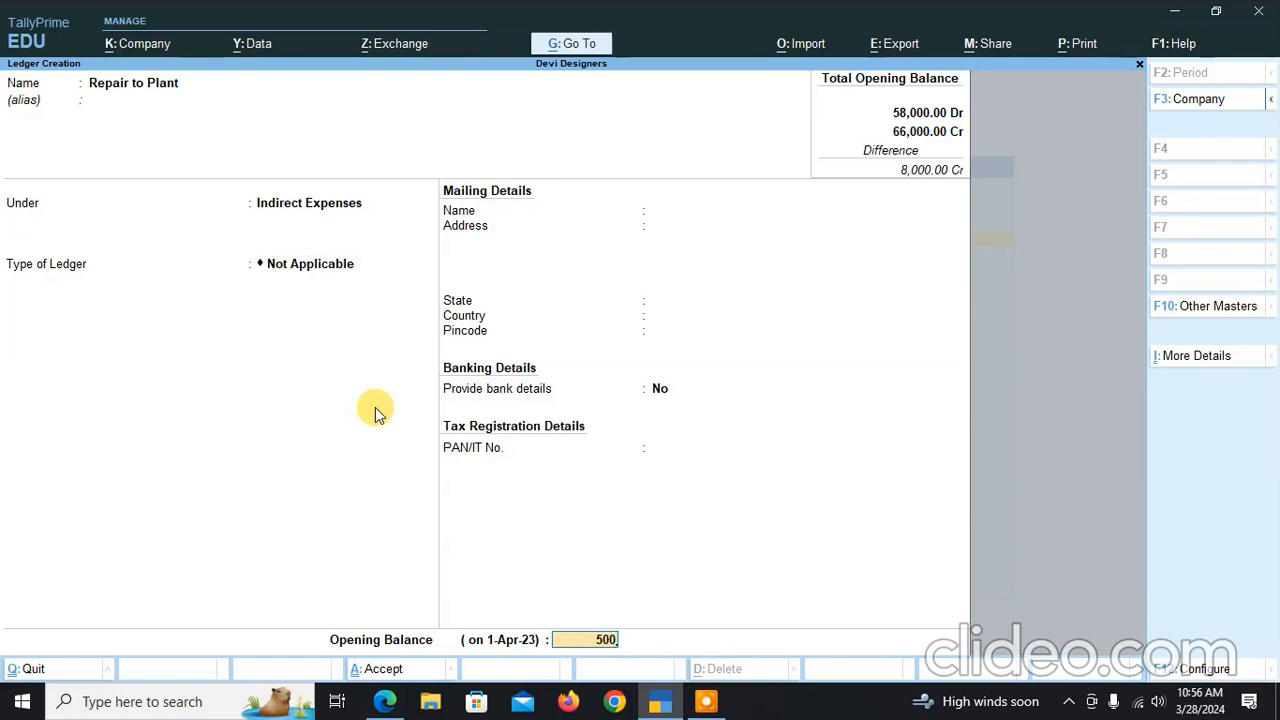
key(Return)
key(Return)
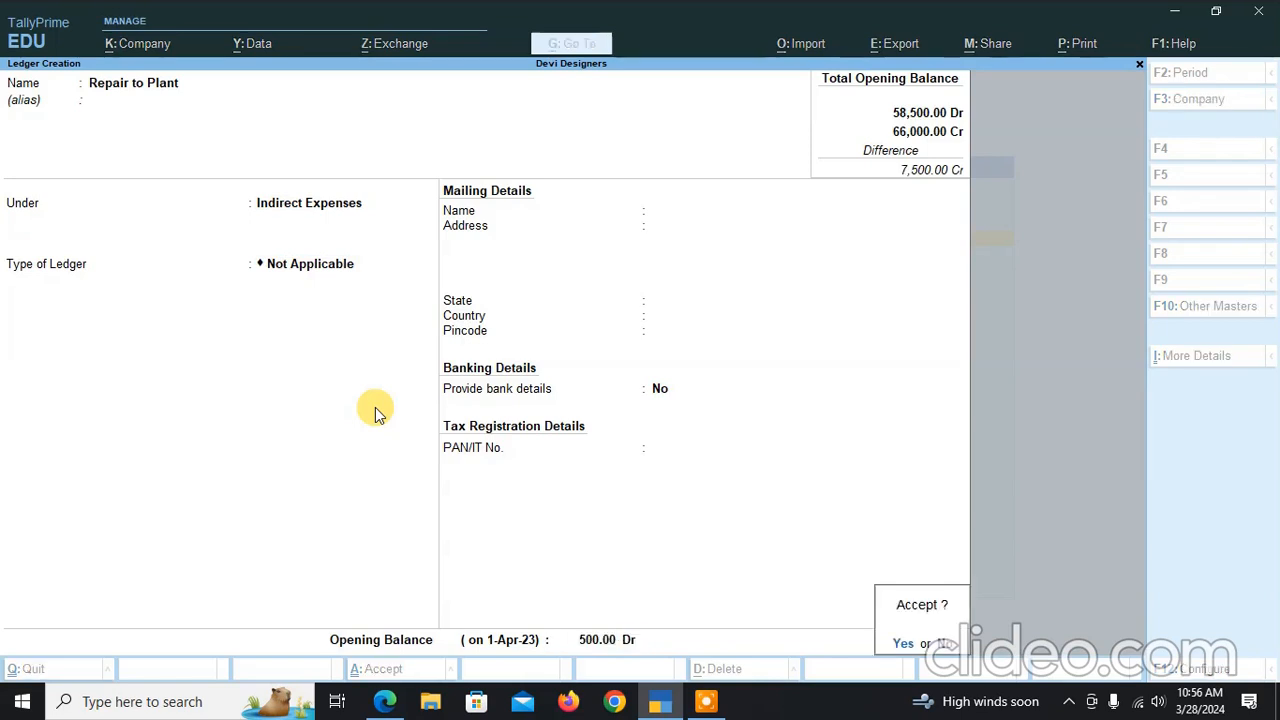
key(Return)
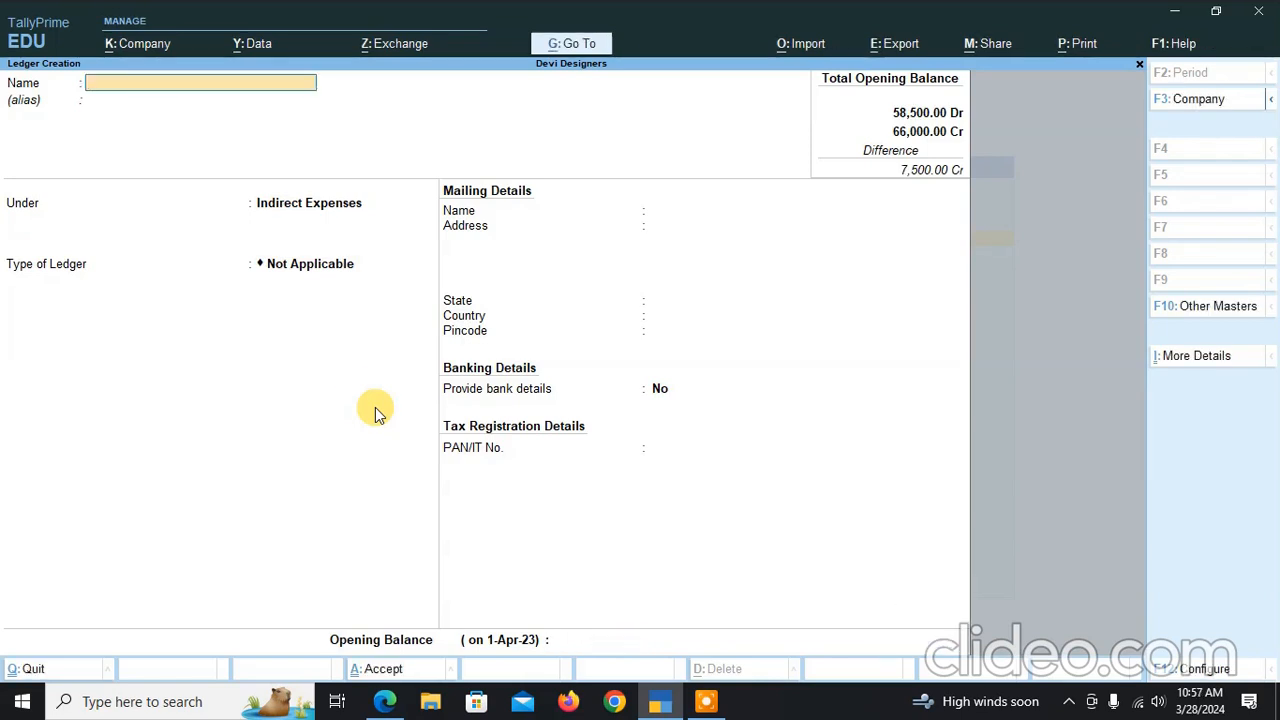
Check the seventh entry in the Ledger 1 table and name a new ledger Wages under the Direct Expenses group
key(super+Tab)
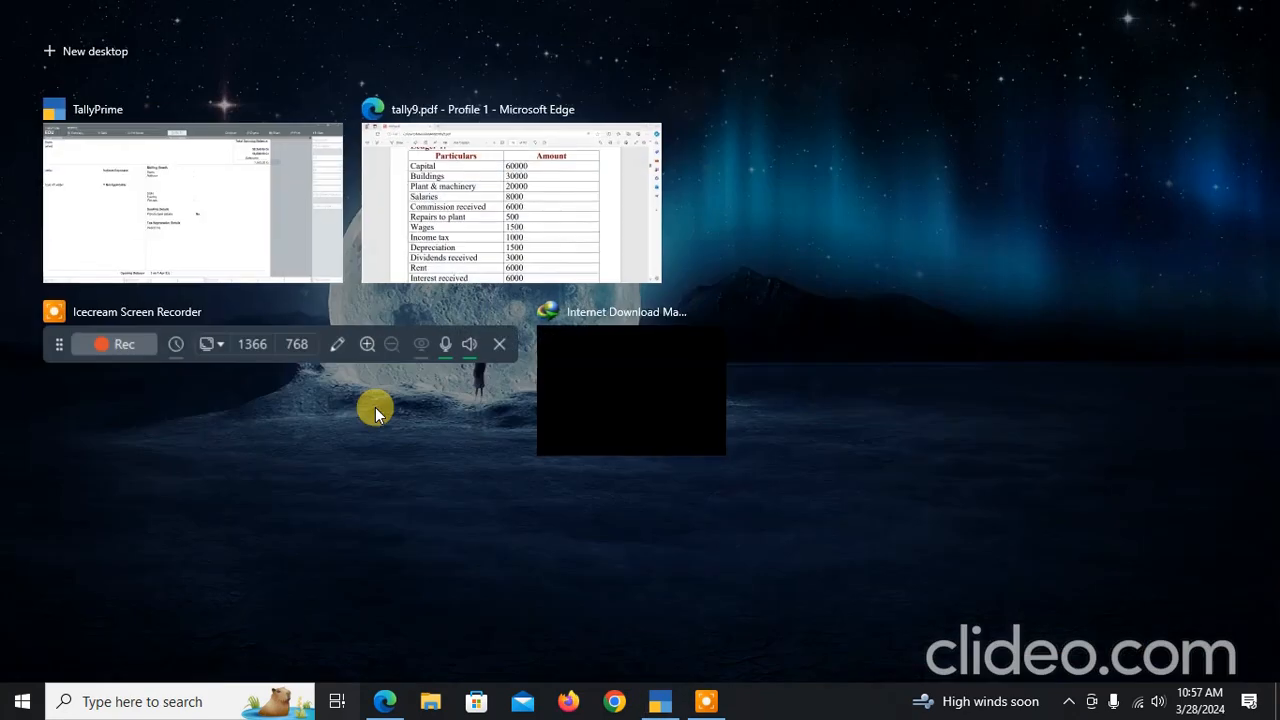
click(514, 223)
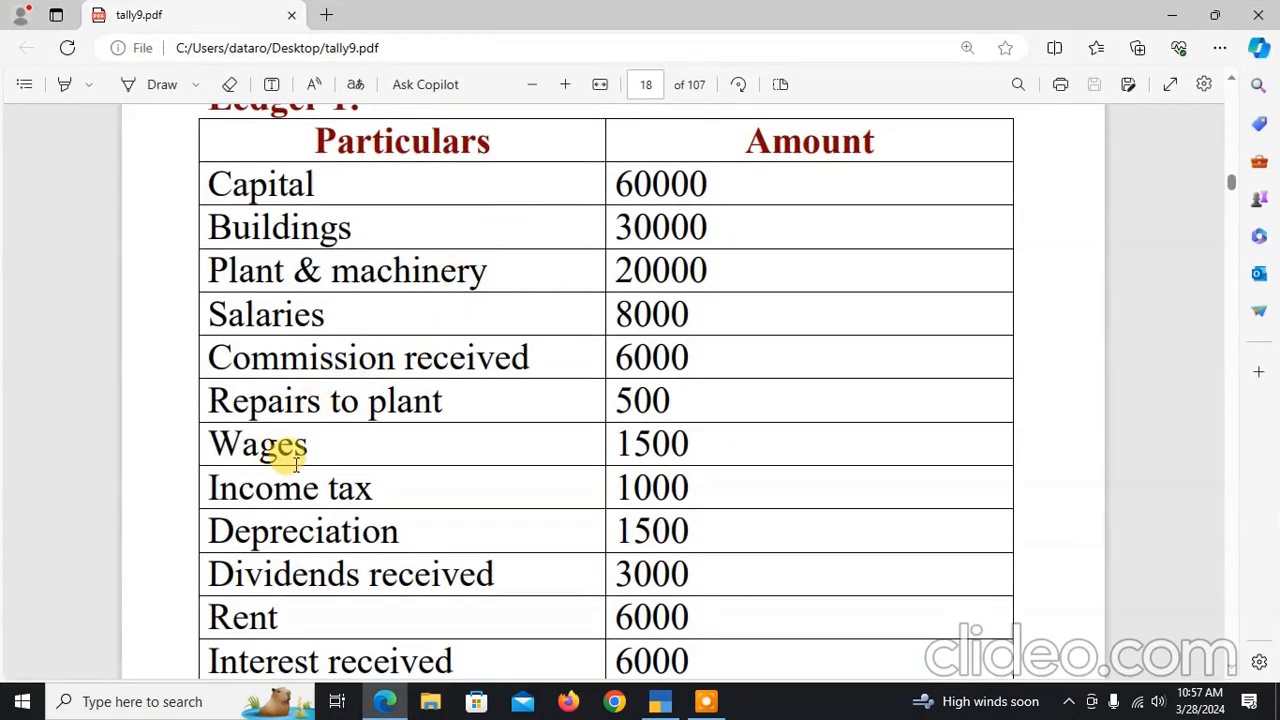
key(alt+Tab)
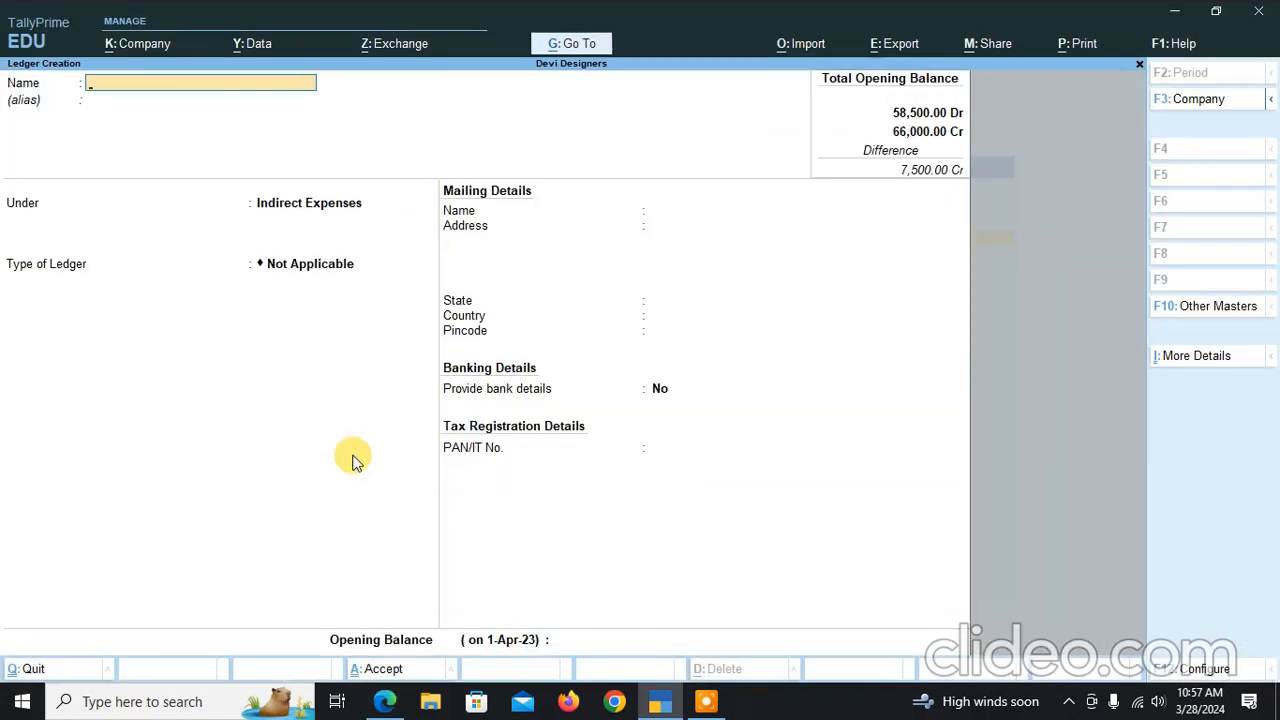
text(Wages)
key(Return)
key(Return)
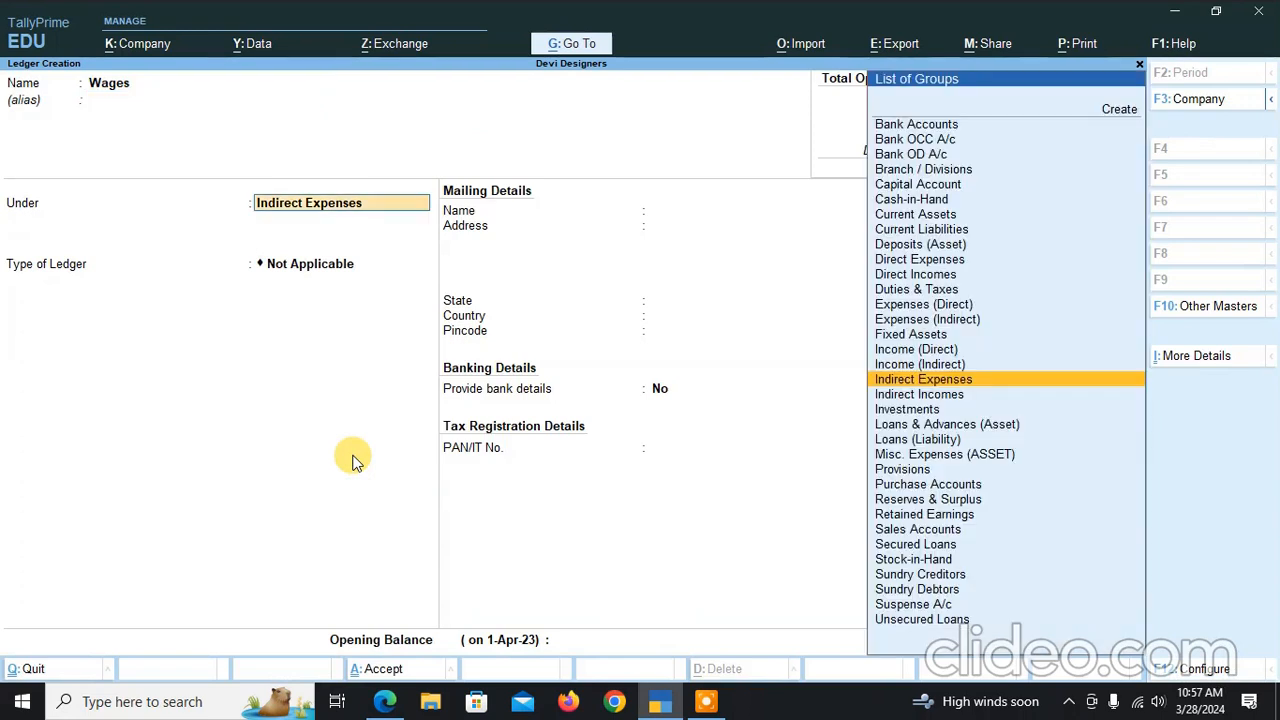
text(Direct e)
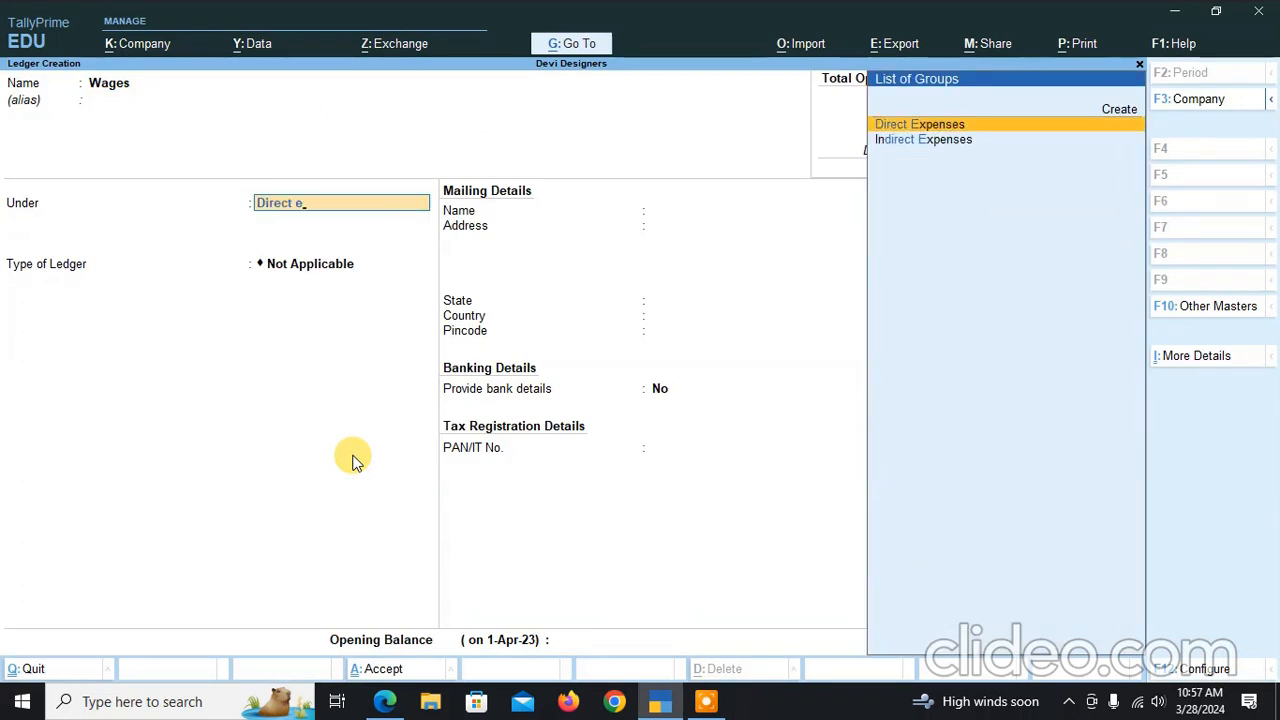
key(Return)
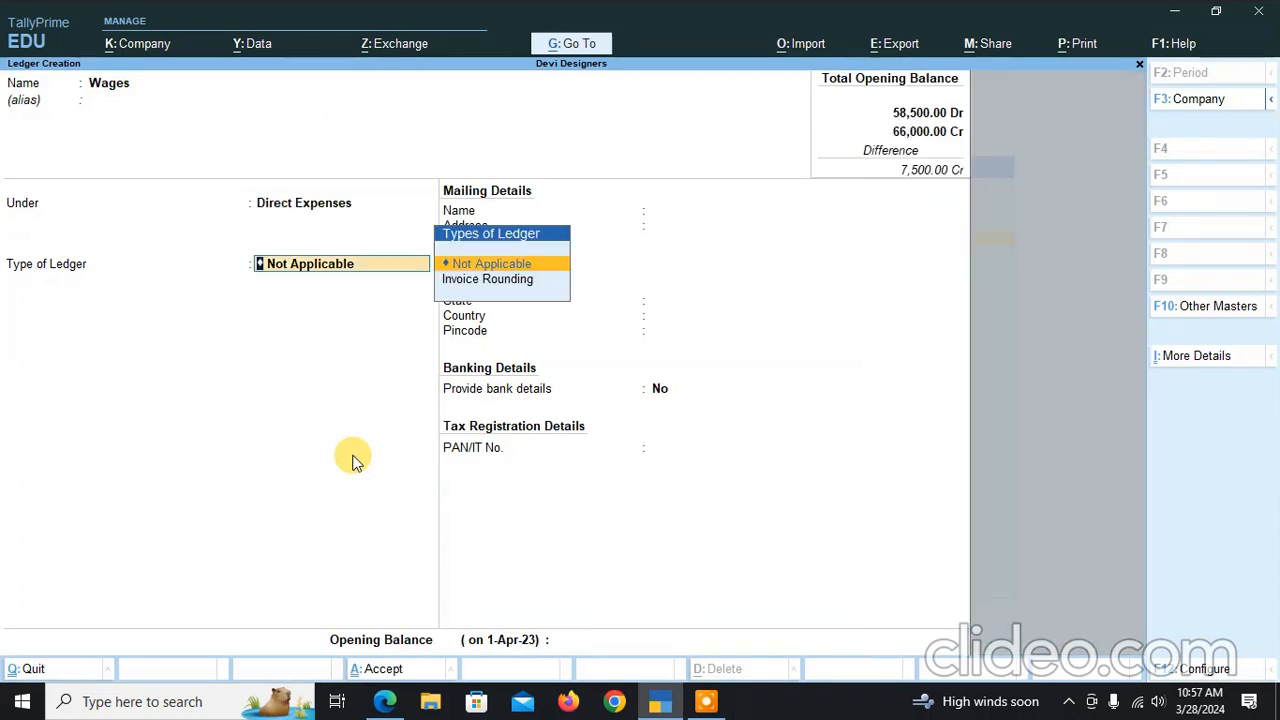
Set the Wages ledger's opening balance to 1500 Dr, keeping the other details at their defaults, and save it
key(Return)
key(Return)
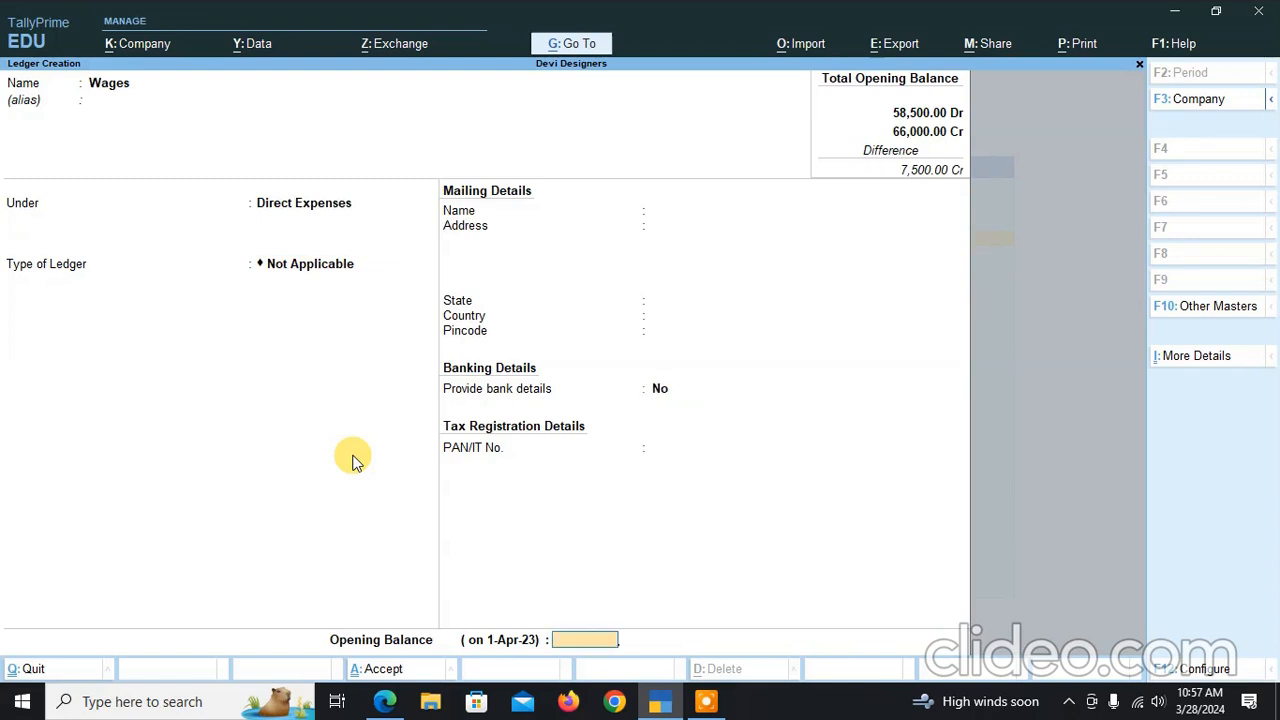
text(1,5000)
key(Return)
key(Return)
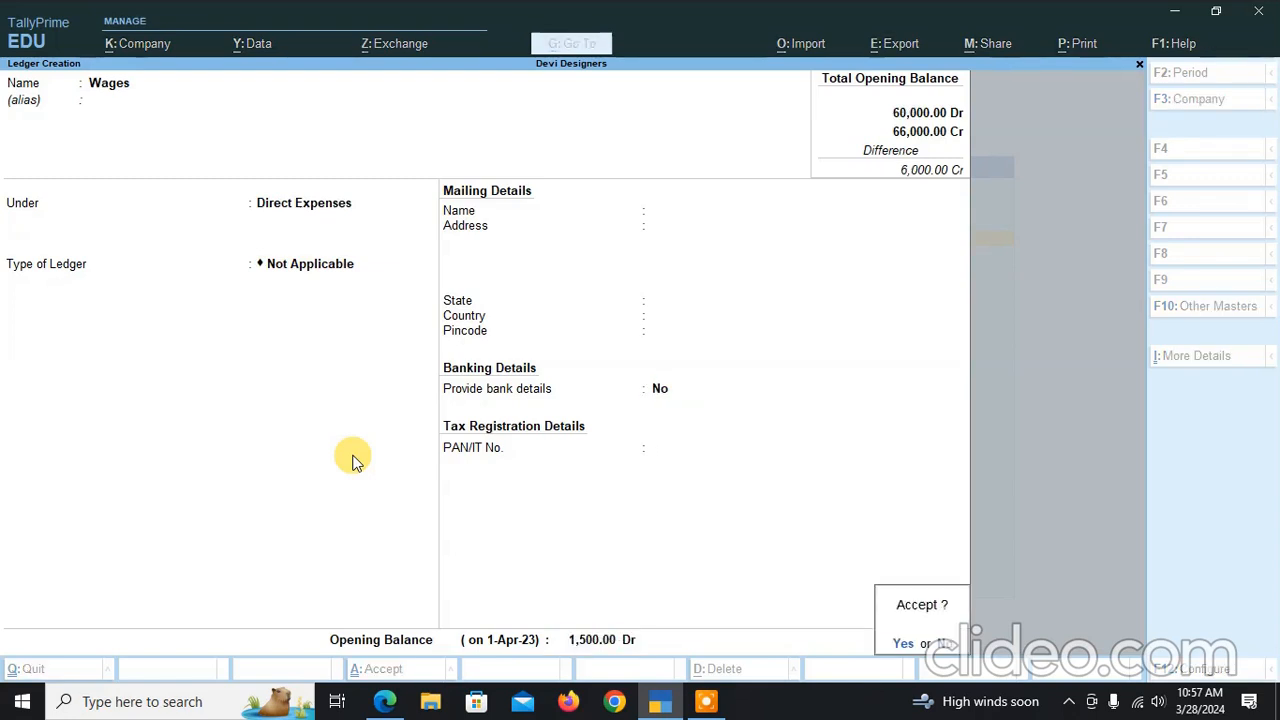
key(Return)
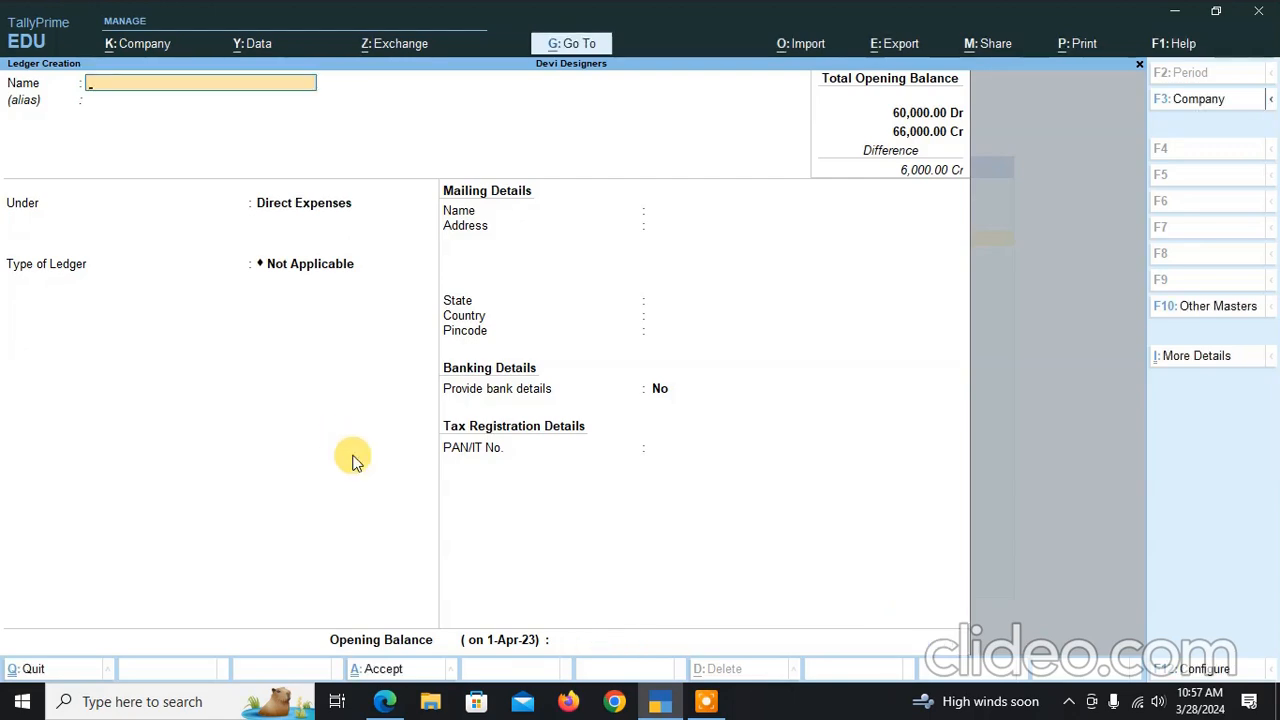
Check the eighth entry in the Ledger 1 table and name a new ledger Income Tax under the Current Liabilities group
key(alt+Tab)
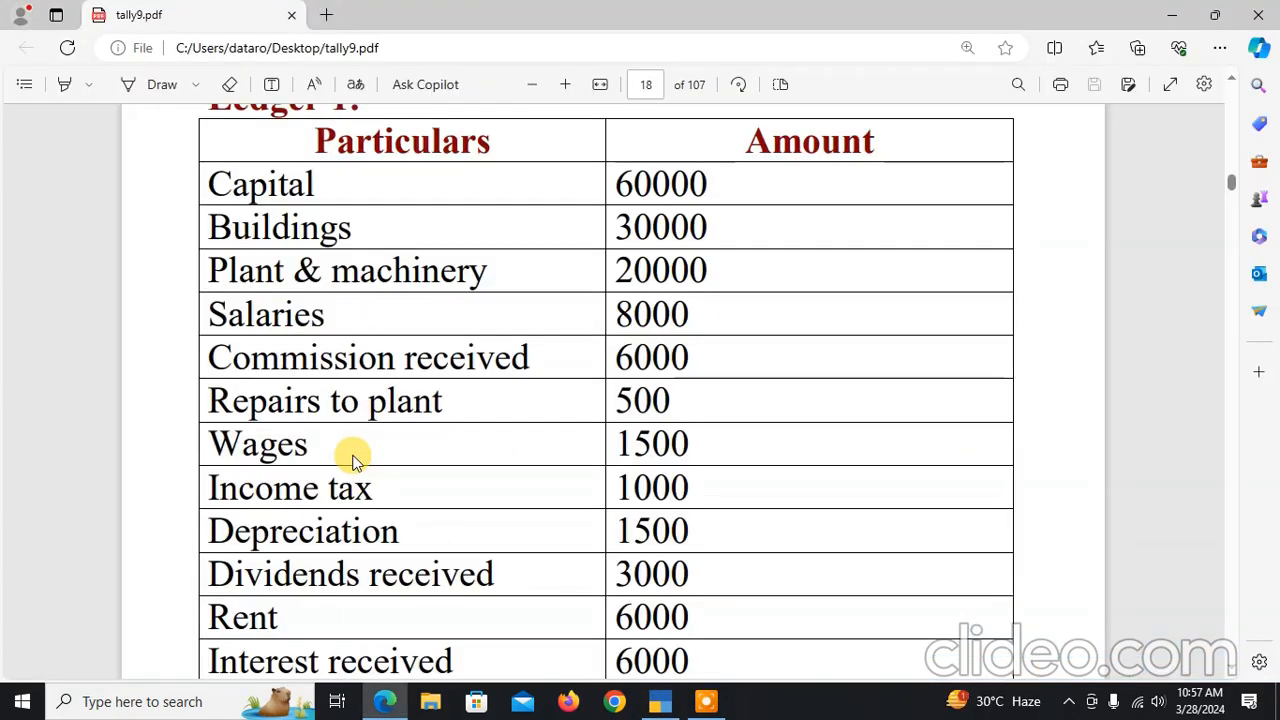
key(alt+Tab)
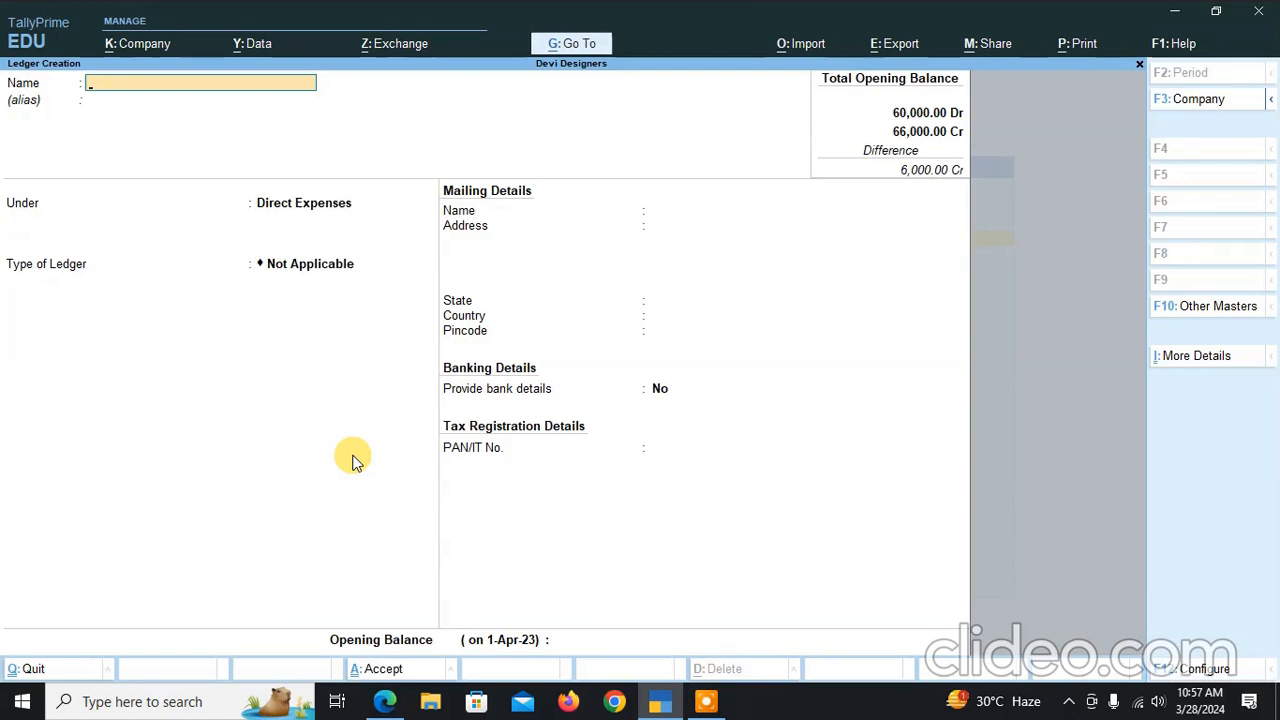
text(Income)
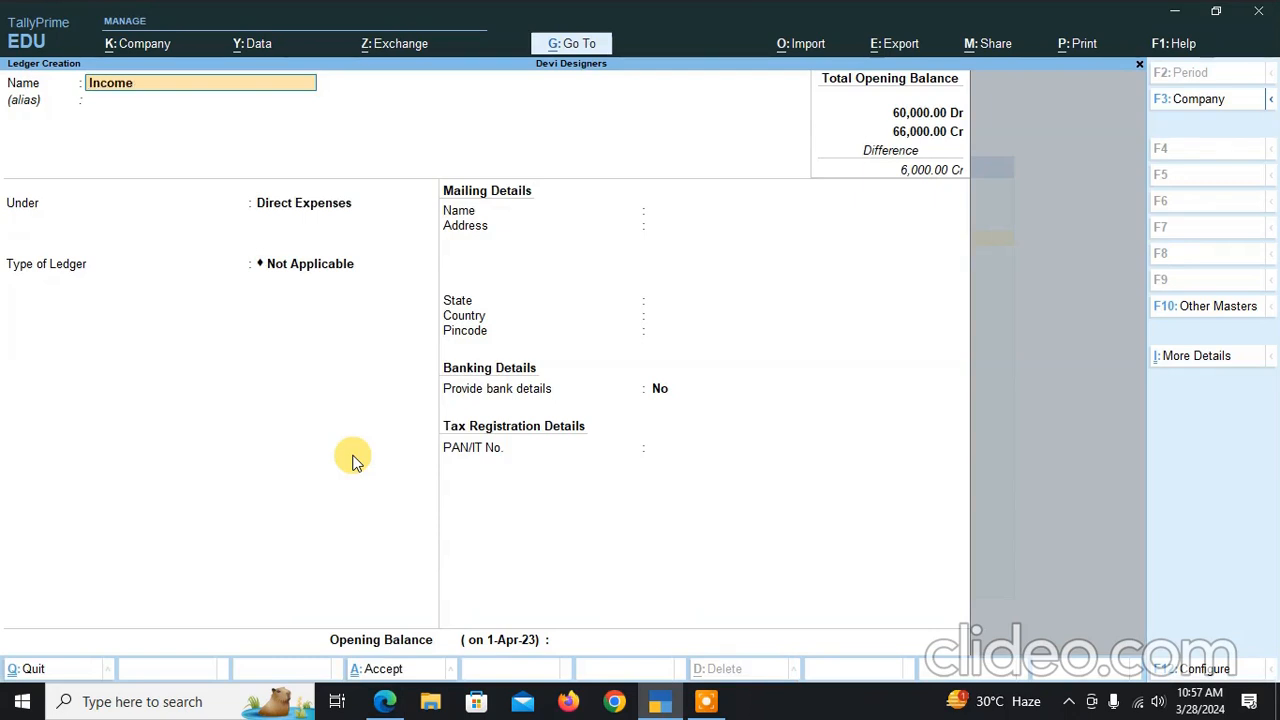
text( tax)
key(Return)
text(Cu)
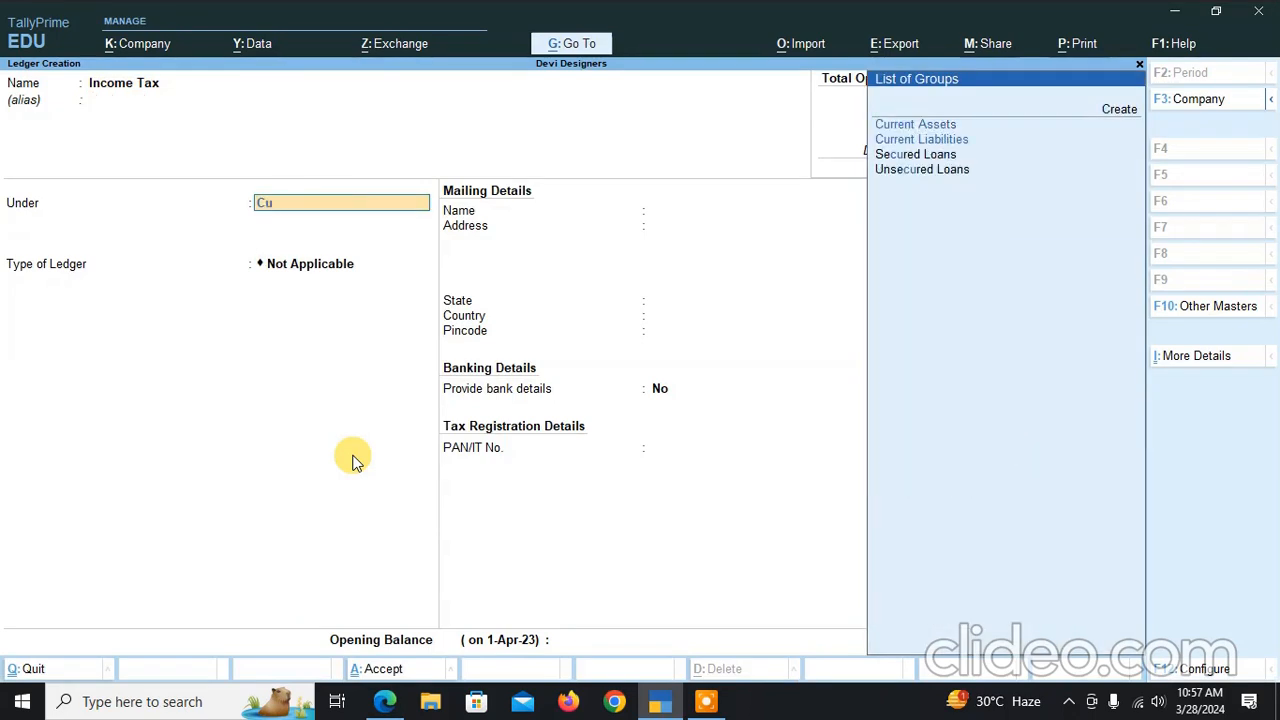
key(Down)
key(Return)
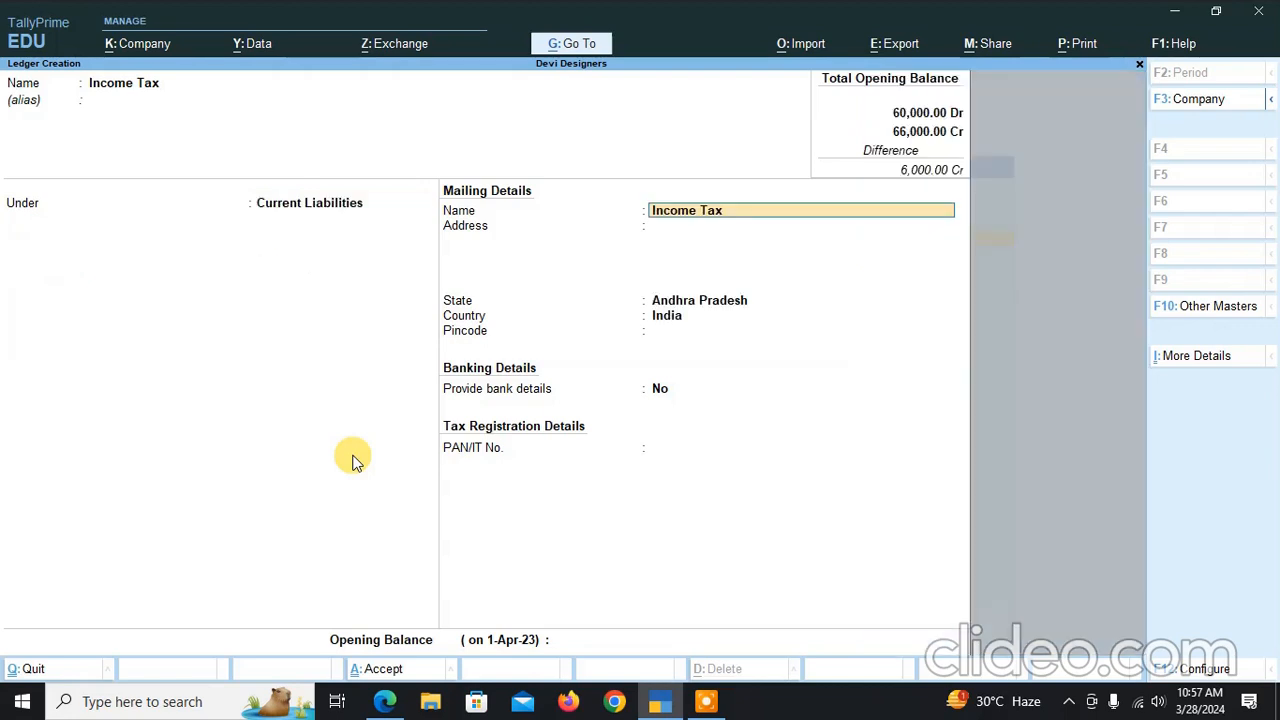
Keep the Income Tax ledger's mailing and bank defaults, check its amount in the table, set the opening balance to 1000 Cr and save it
key(Return)
key(Return)
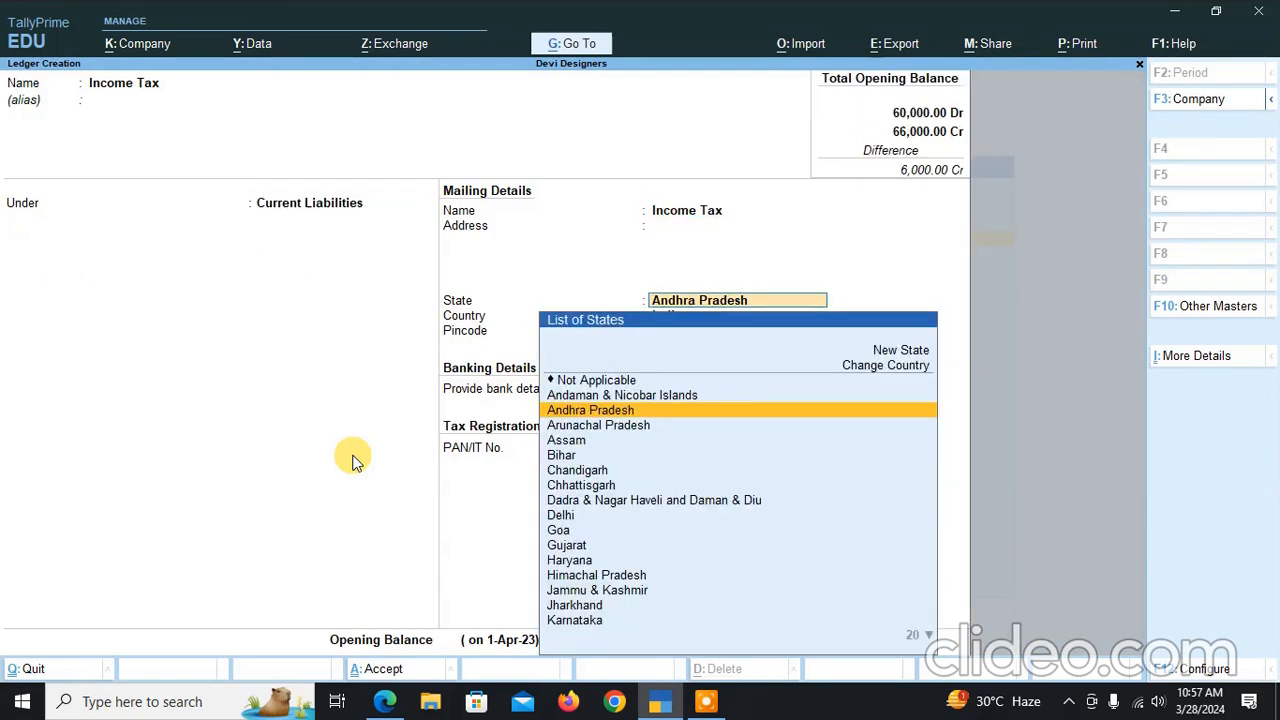
key(Return)
key(Return)
key(Return)
key(Return)
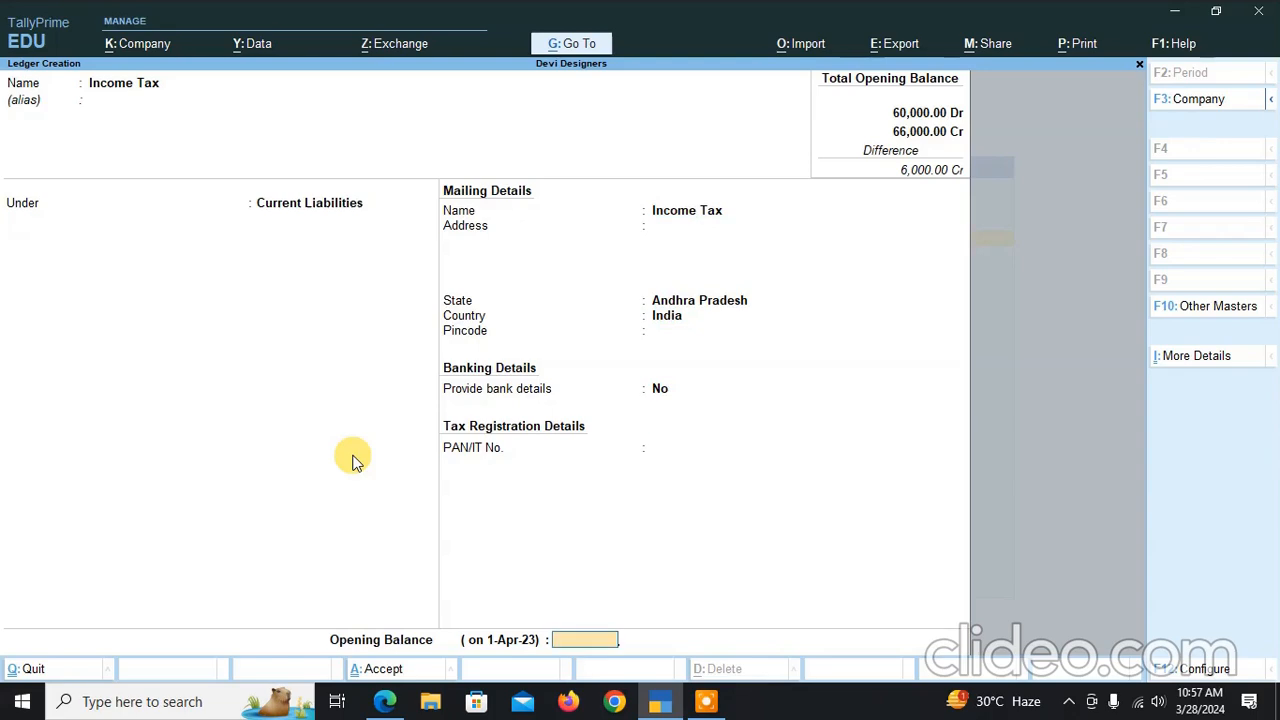
key(alt+Tab)
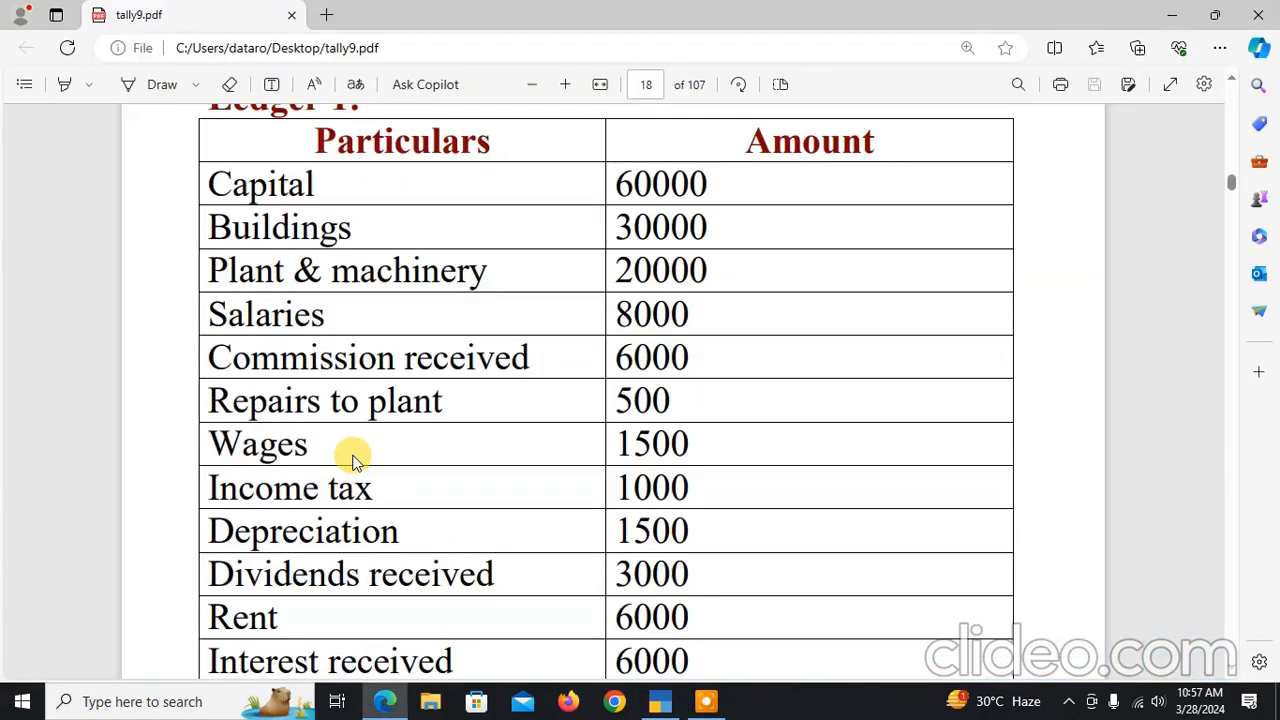
key(alt+Tab)
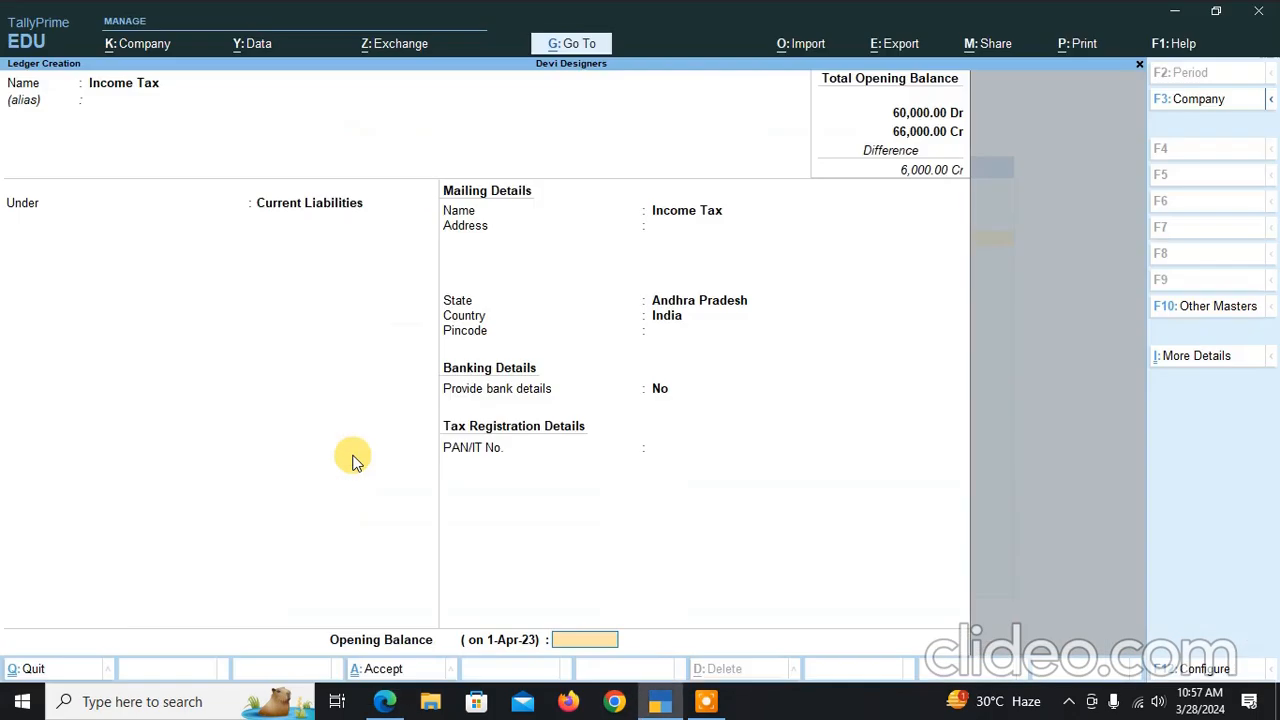
text(000)
key(Return)
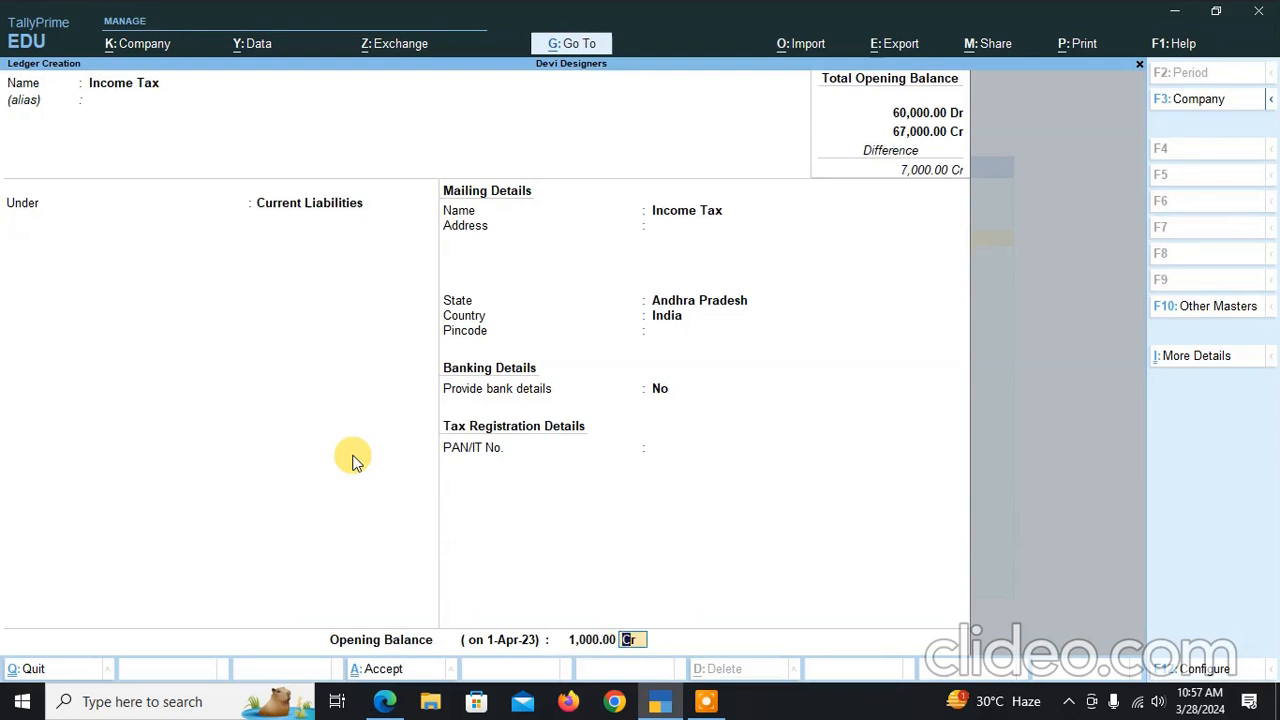
key(Return)
key(Return)
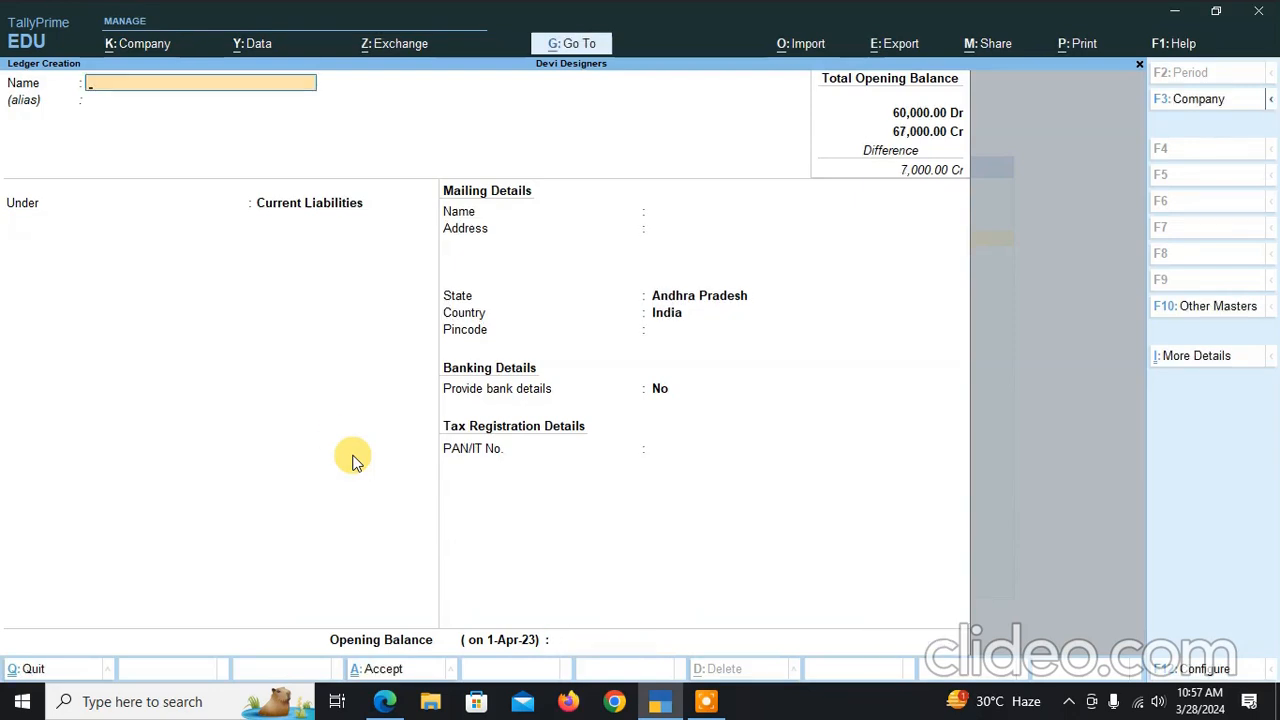
Check the ninth entry in the Ledger 1 table and name a new ledger Deprication under the Indirect Expenses group
key(alt+Tab)
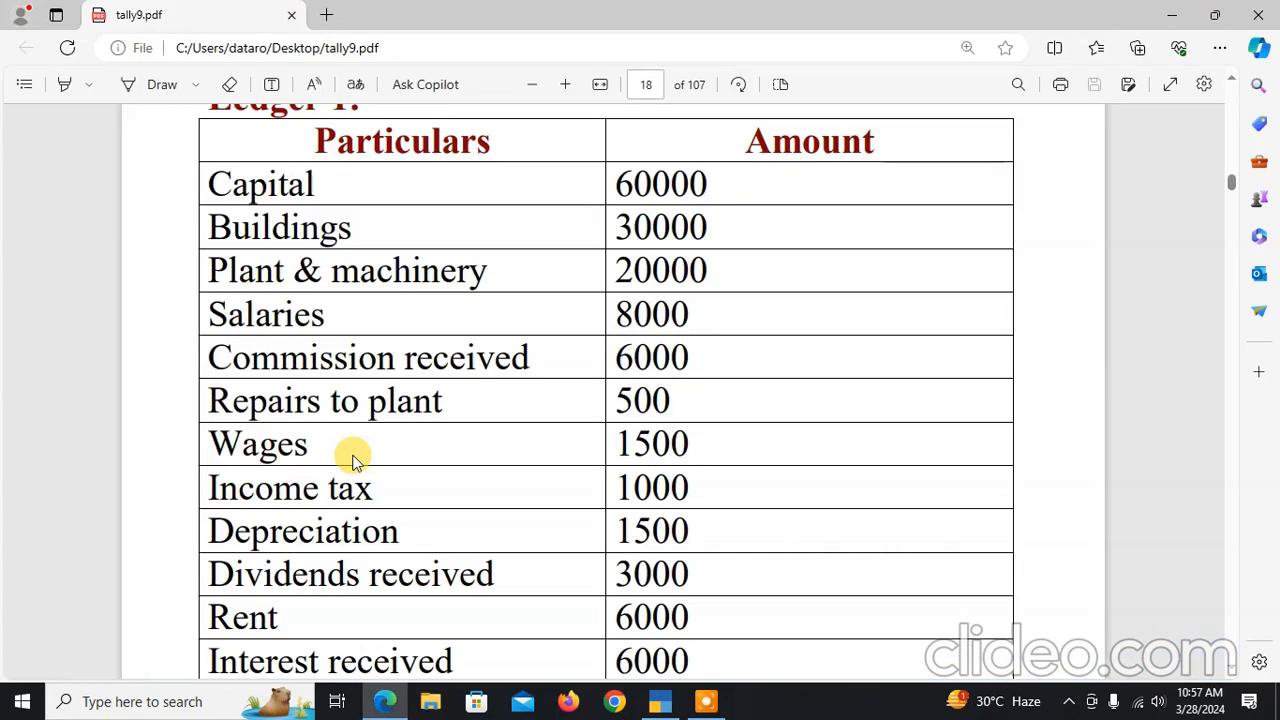
key(alt+Tab)
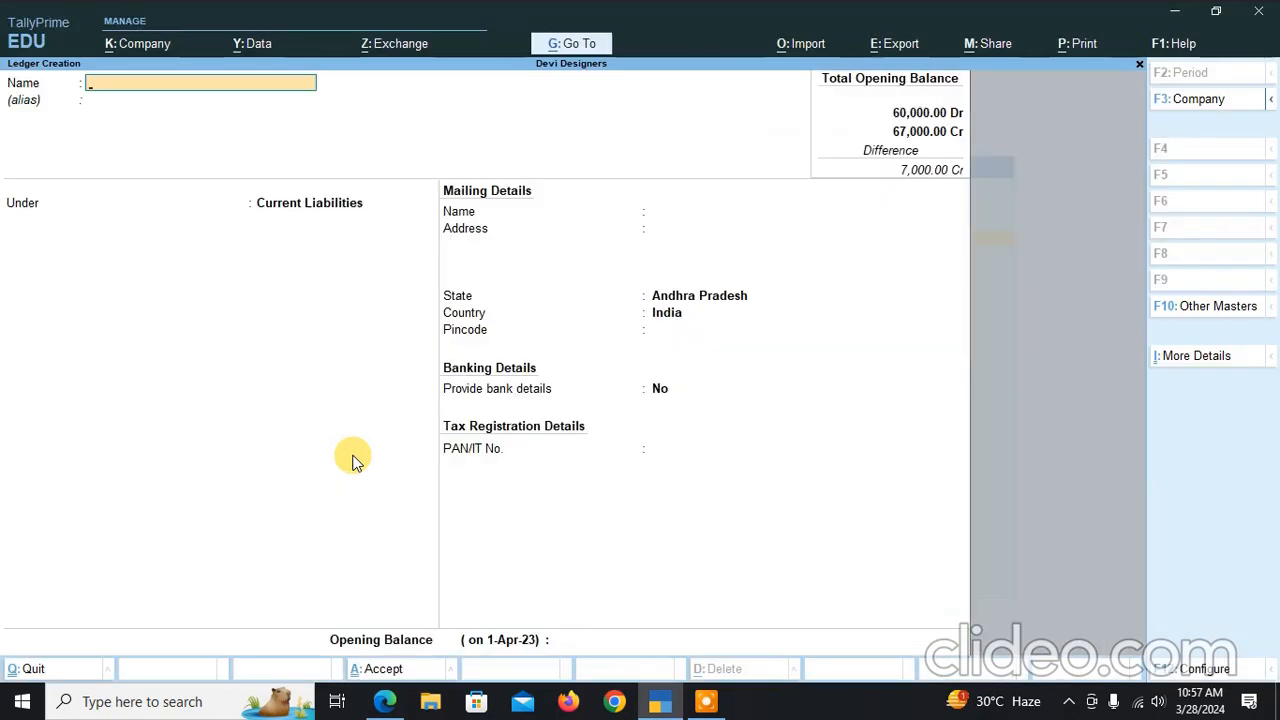
text(Deprication)
key(Return)
key(Return)
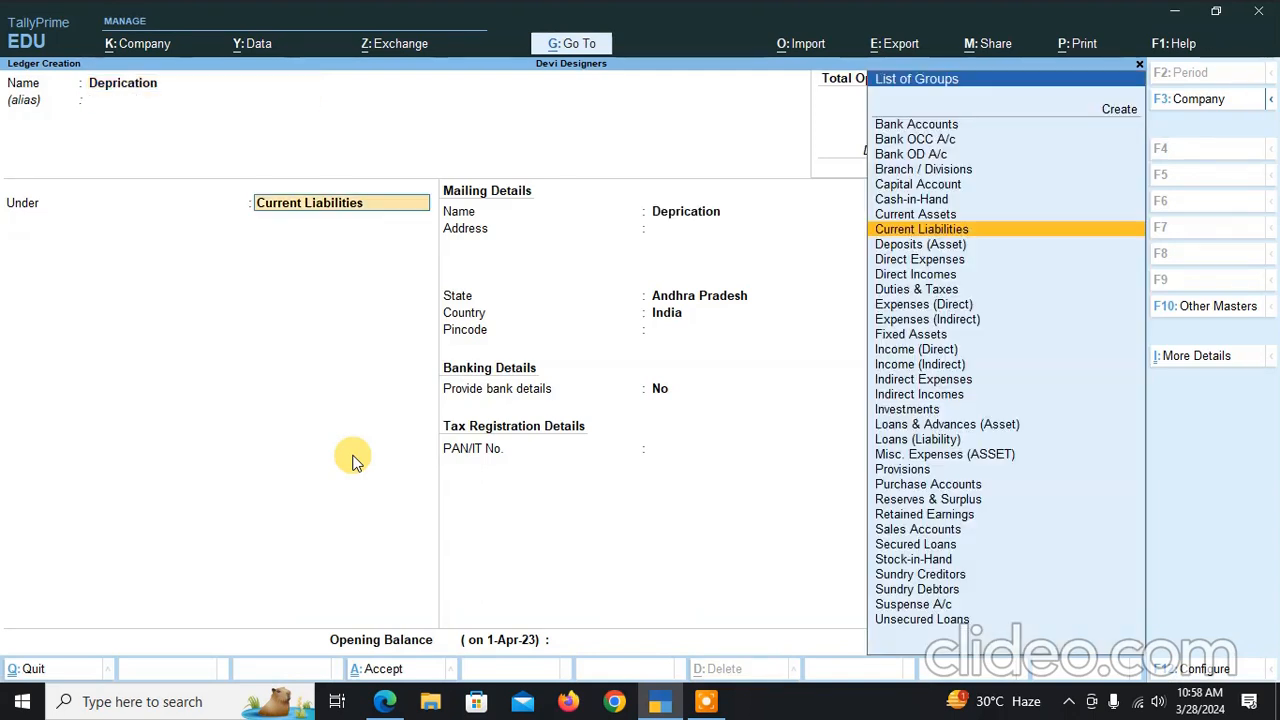
text(Indire)
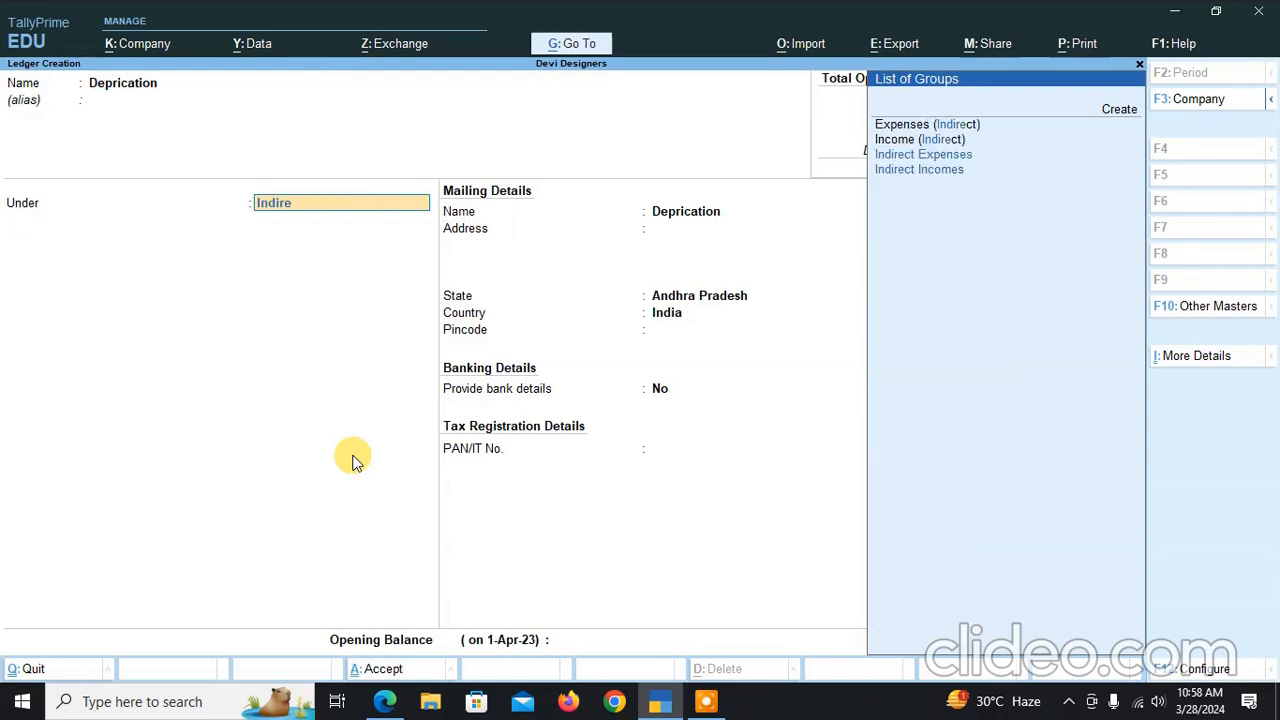
text(ct e)
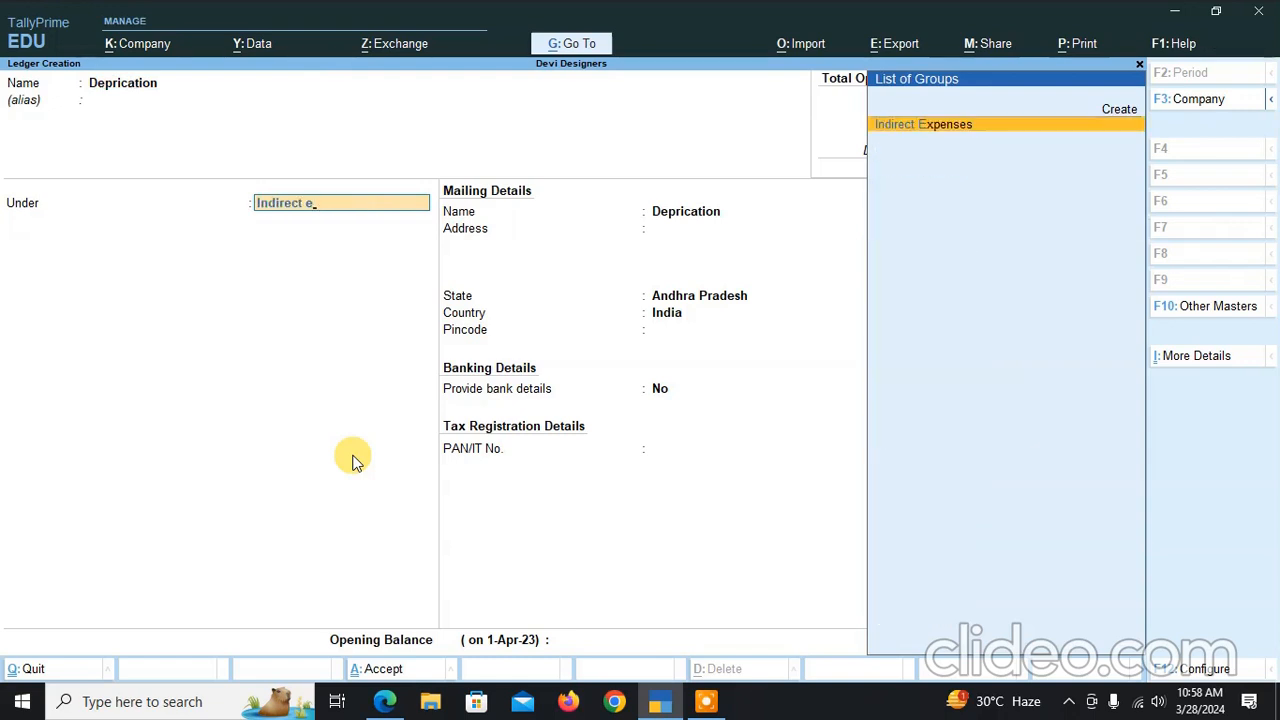
key(Return)
Check the depreciation amount in the table, set the Deprication ledger's opening balance to 1500 Dr with other details at their defaults, and save it
key(Return)
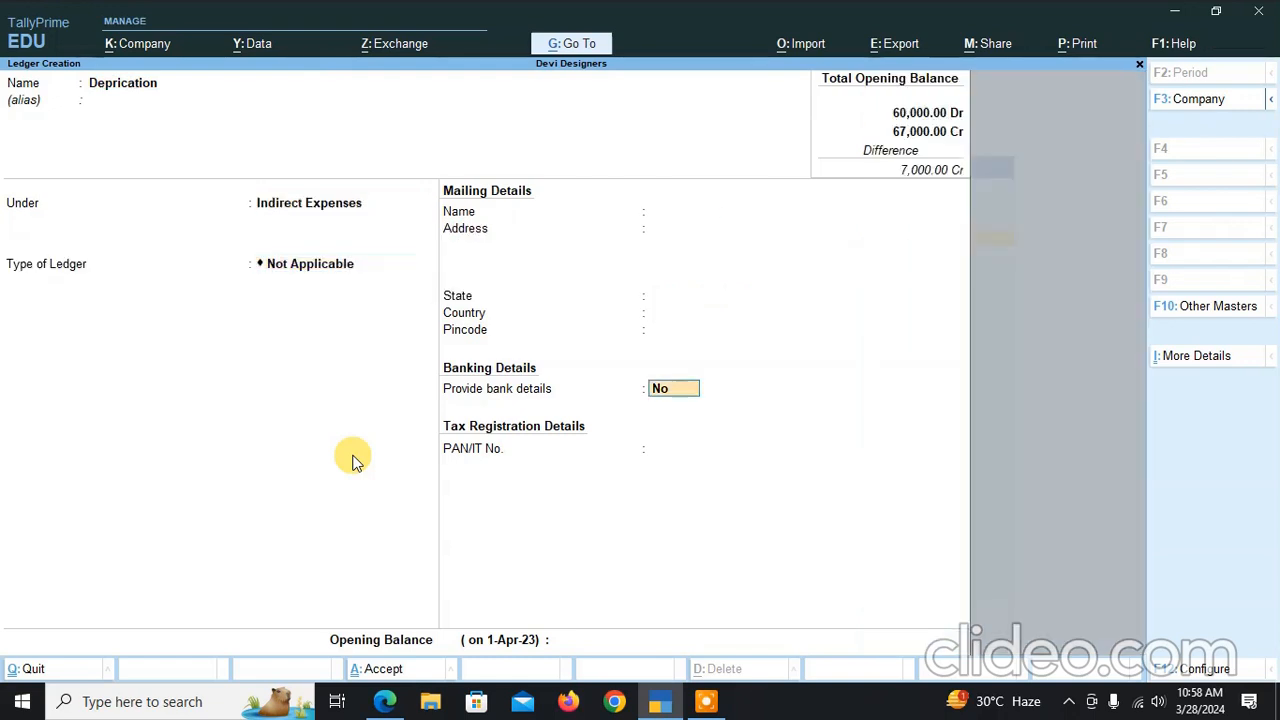
key(Return)
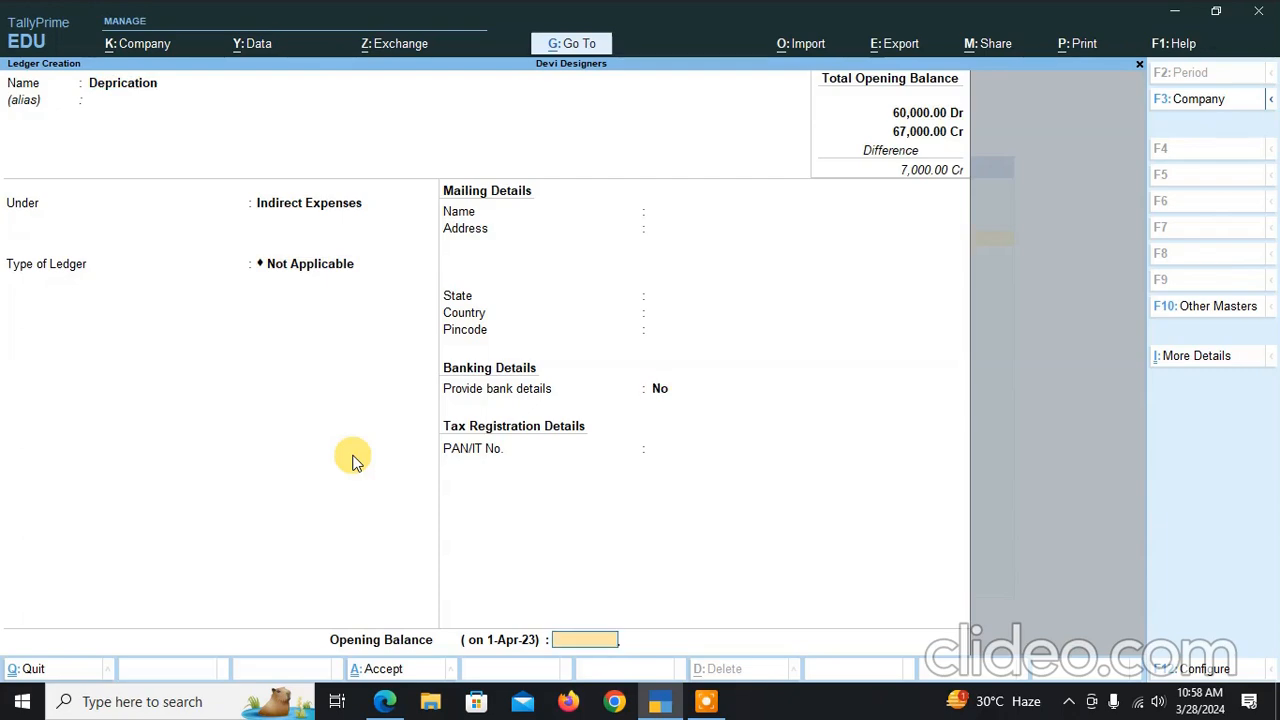
key(alt+Tab)
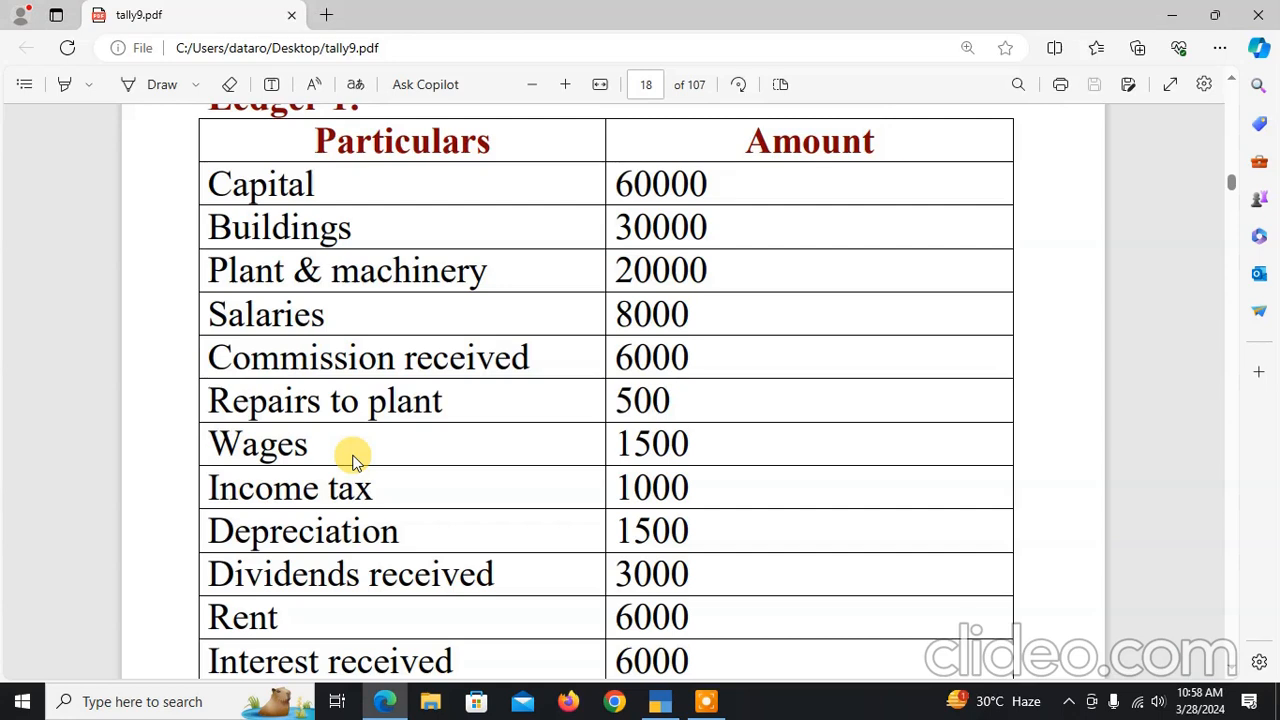
key(alt+Tab)
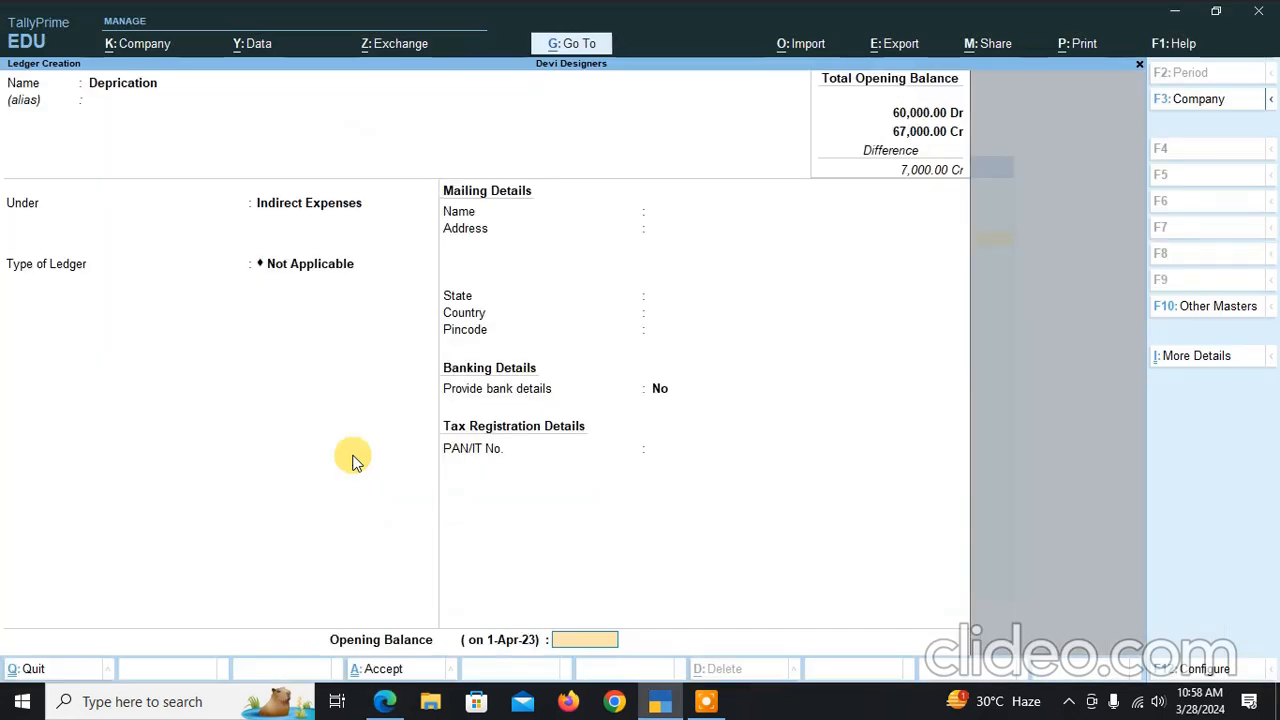
text(500)
key(Return)
key(Return)
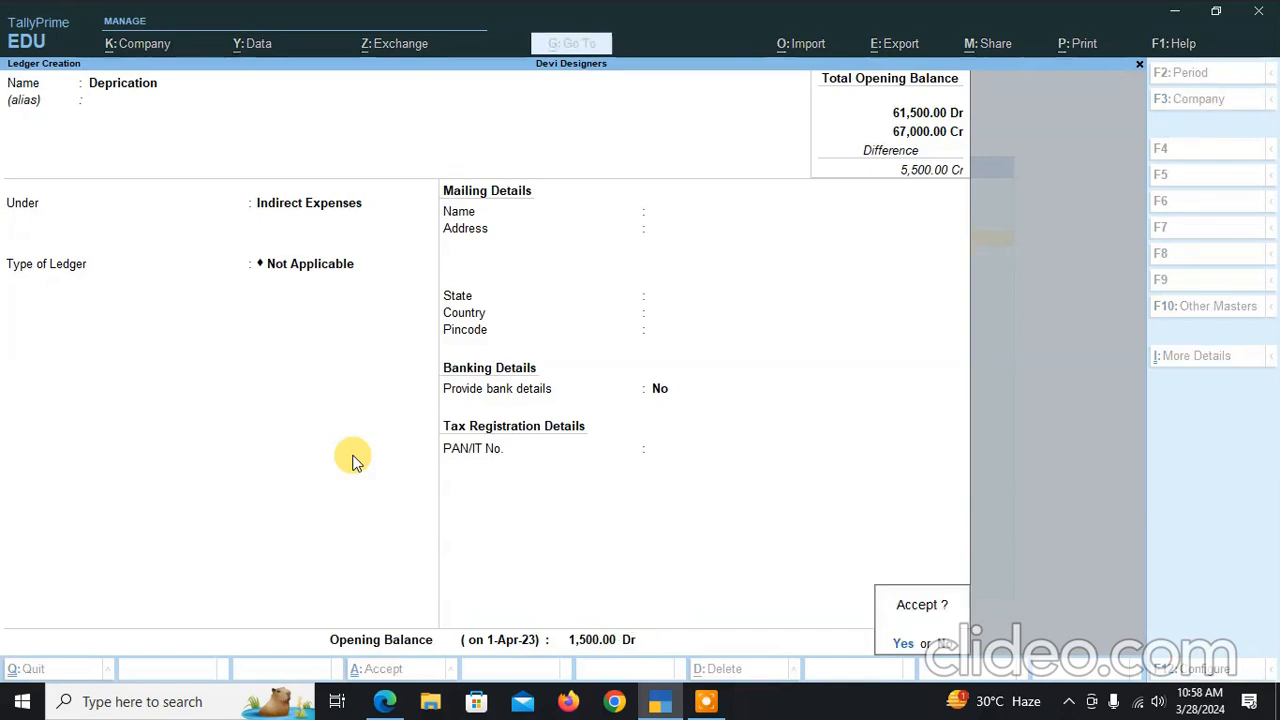
key(Return)
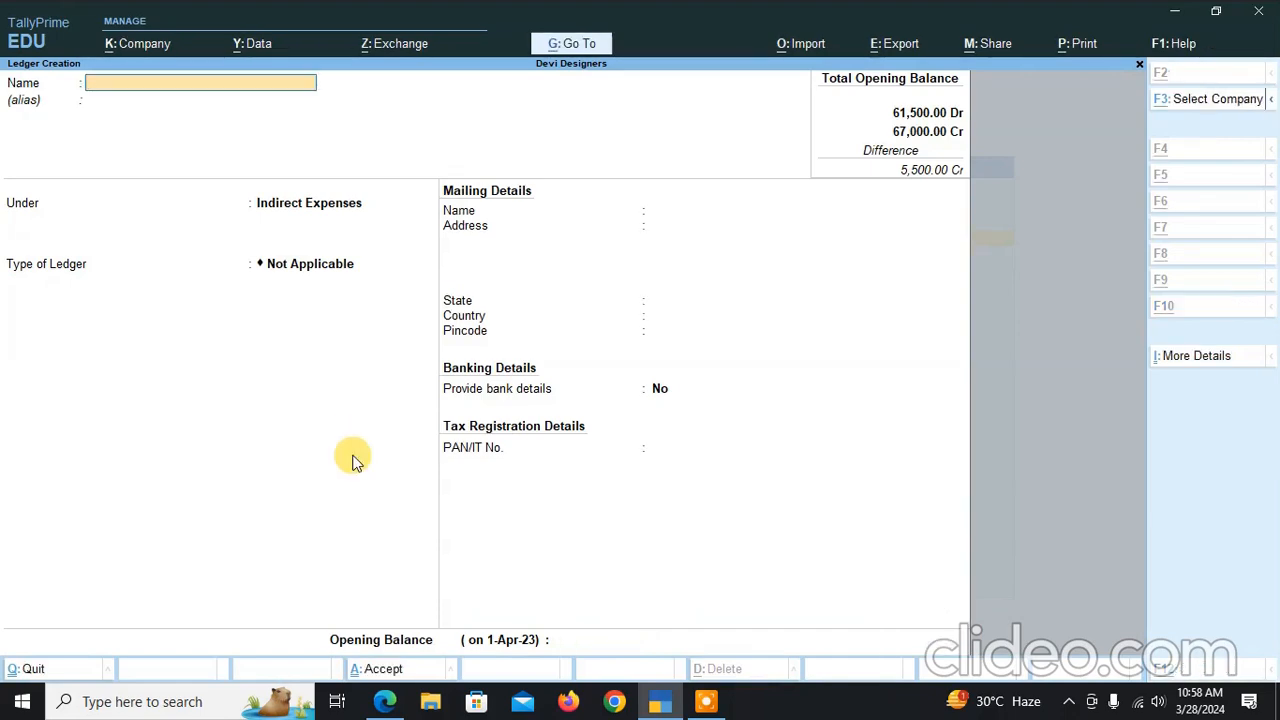
Check the tenth entry in the Ledger 1 table and name a new ledger Dividends Receives under the Indirect Incomes group
key(alt+Tab)
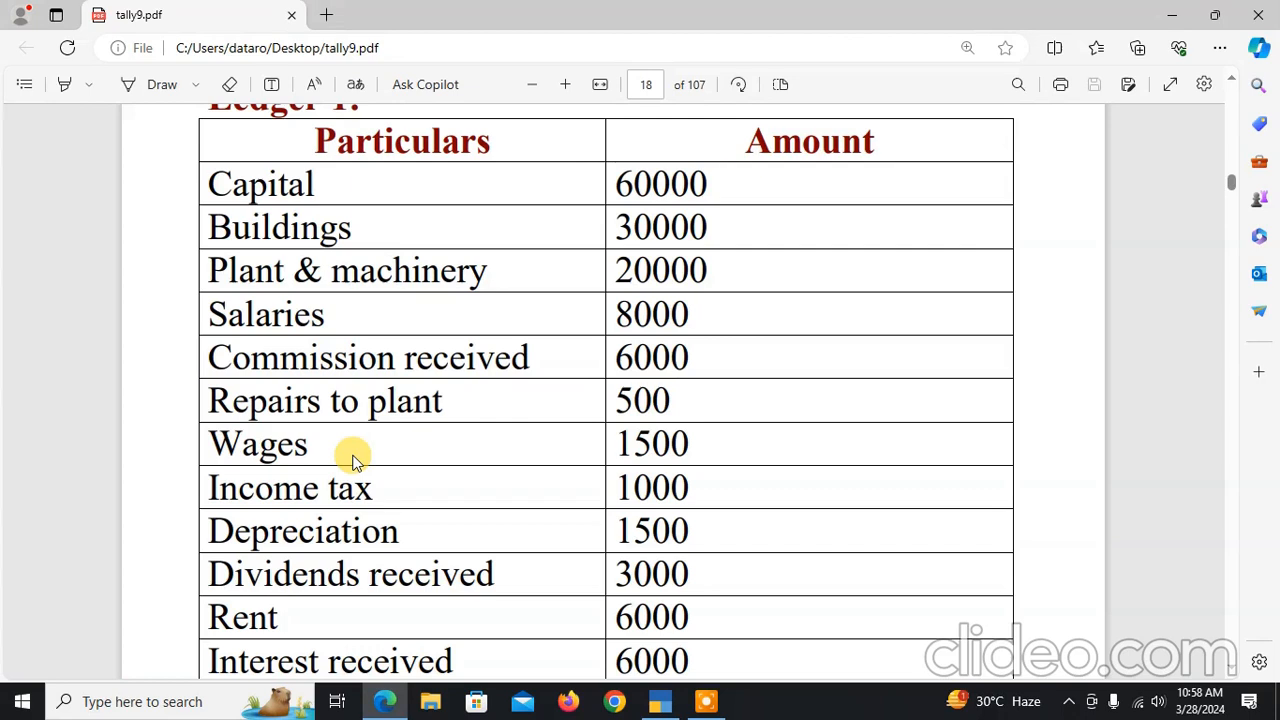
key(alt+Tab)
text(D)
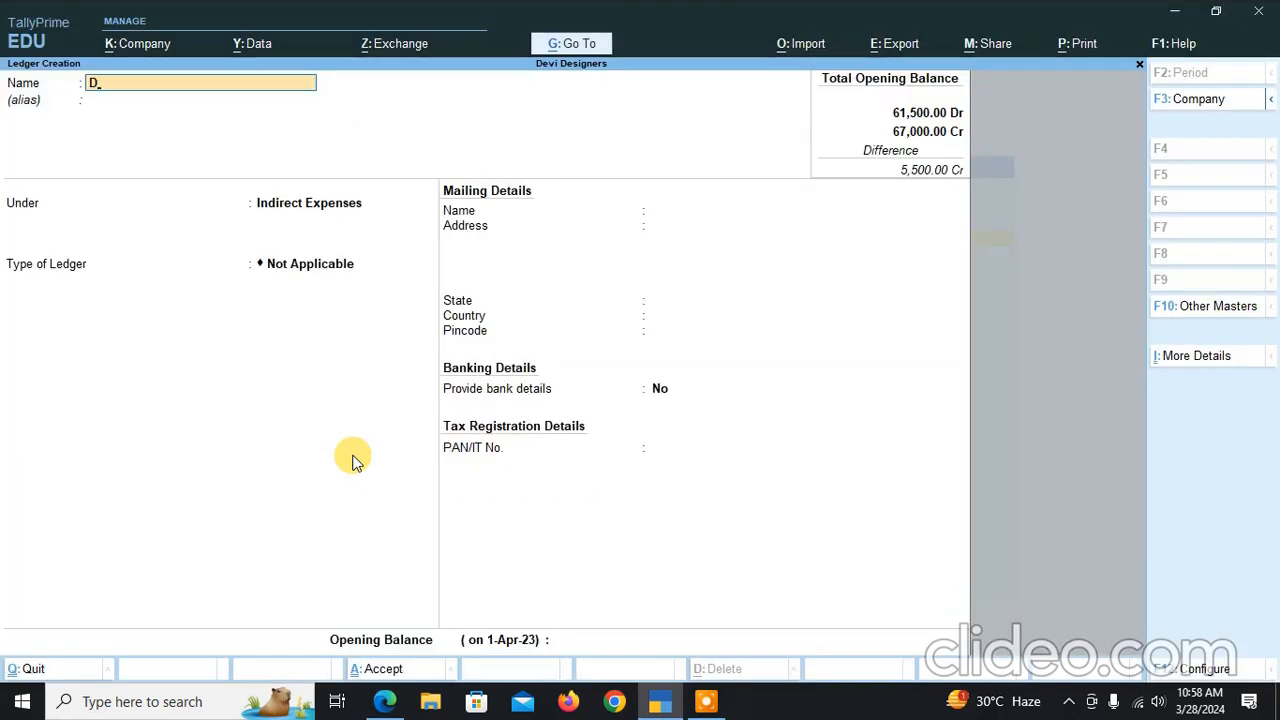
text(ivid)
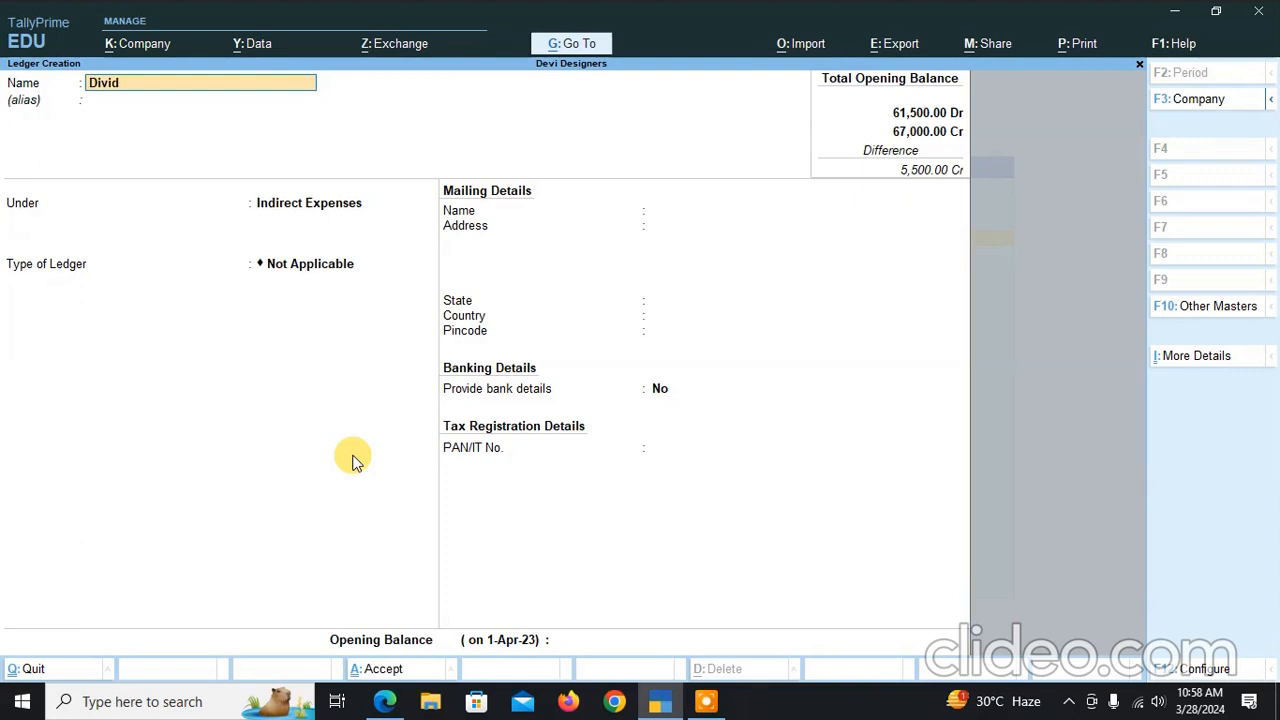
text(ends)
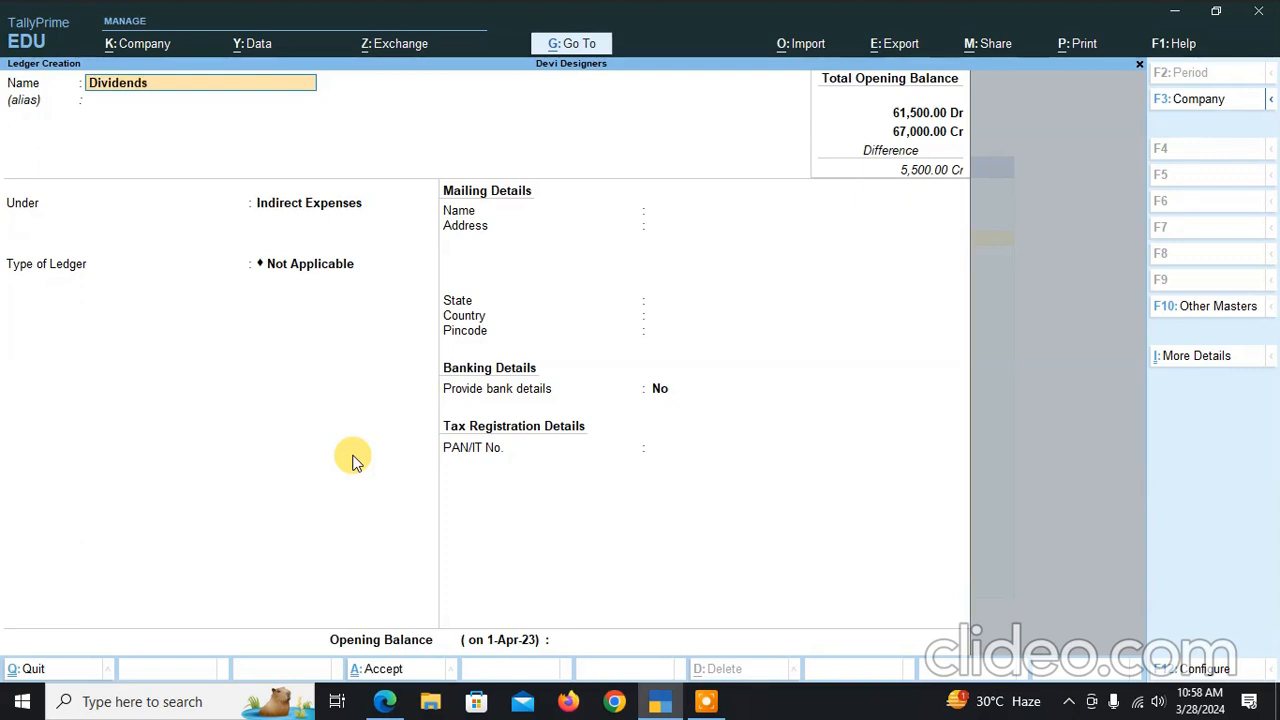
text( Receives)
key(Return)
text(I)
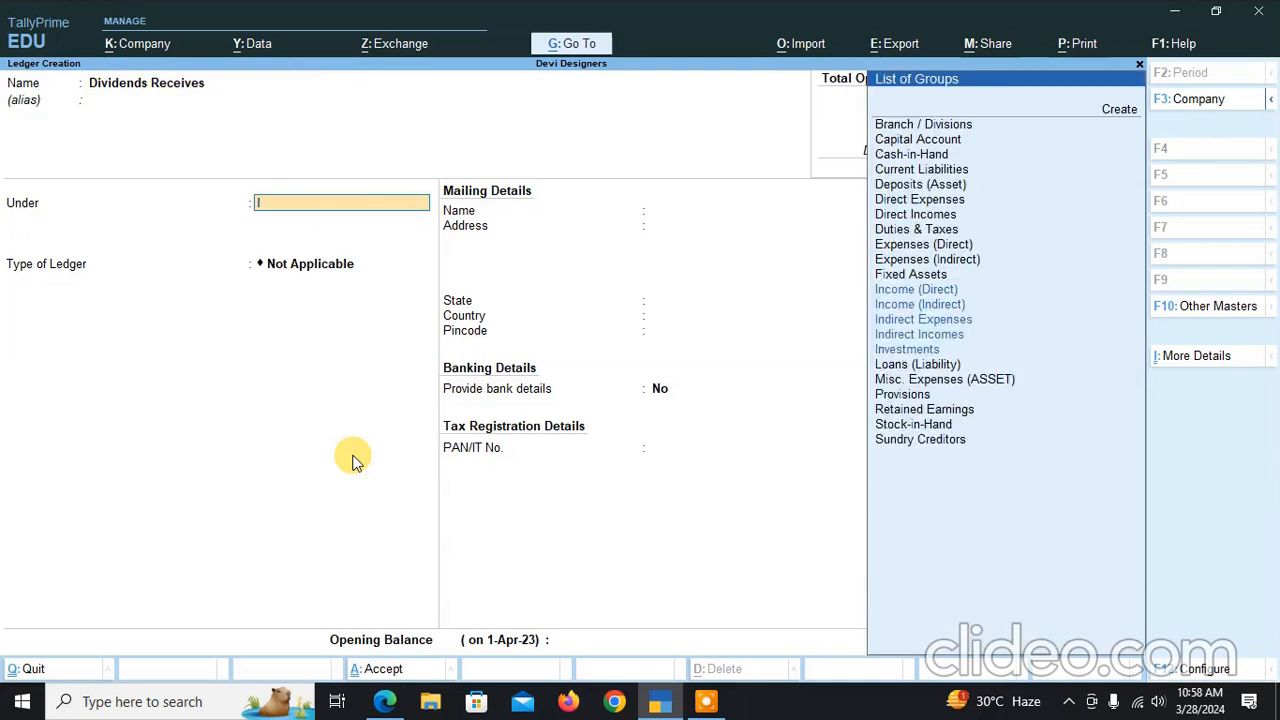
text(ndirect i)
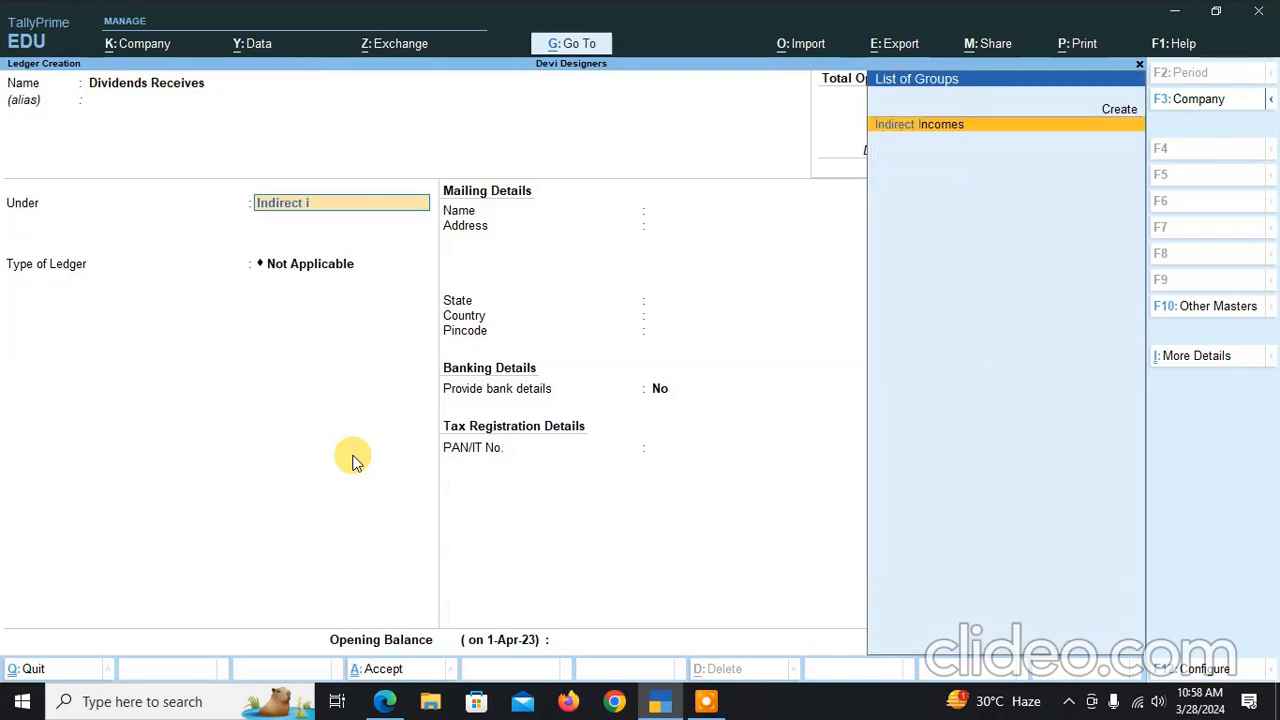
key(Return)
Check the dividends amount in the table, set the Dividends Receives ledger's opening balance to 3000 Cr with other details at their defaults, and save it
key(Return)
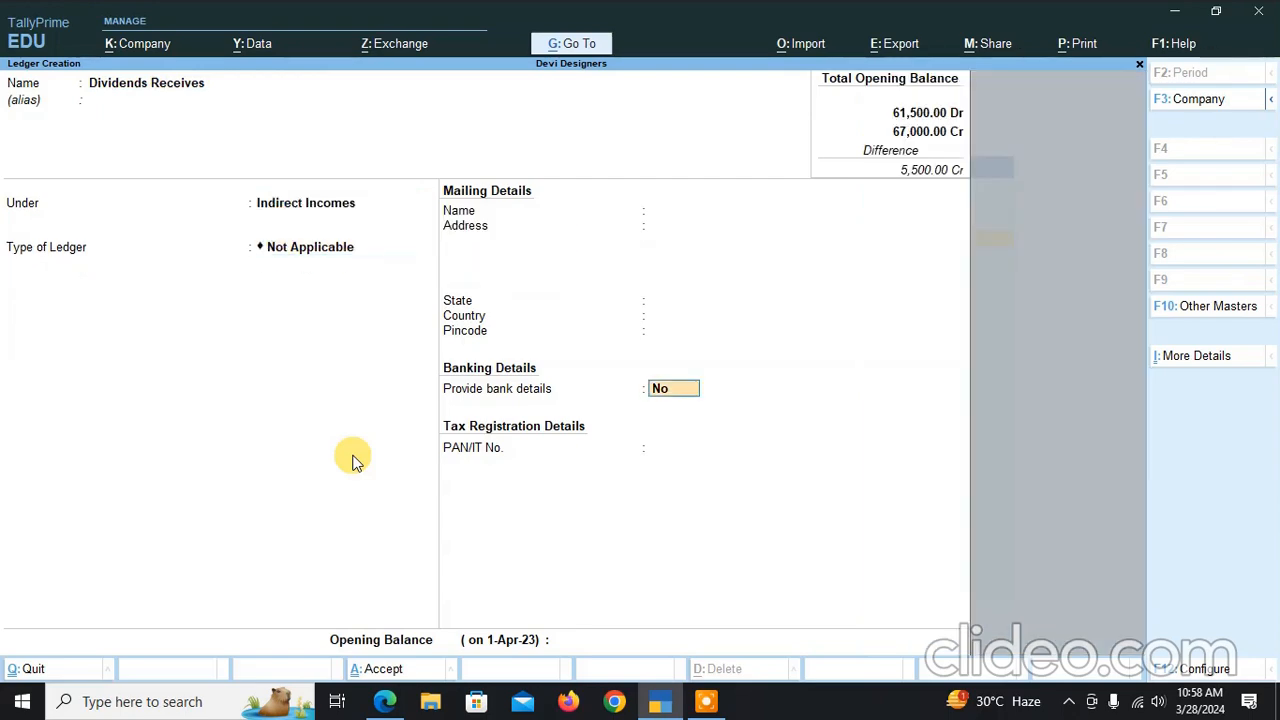
key(Return)
key(alt+Tab)
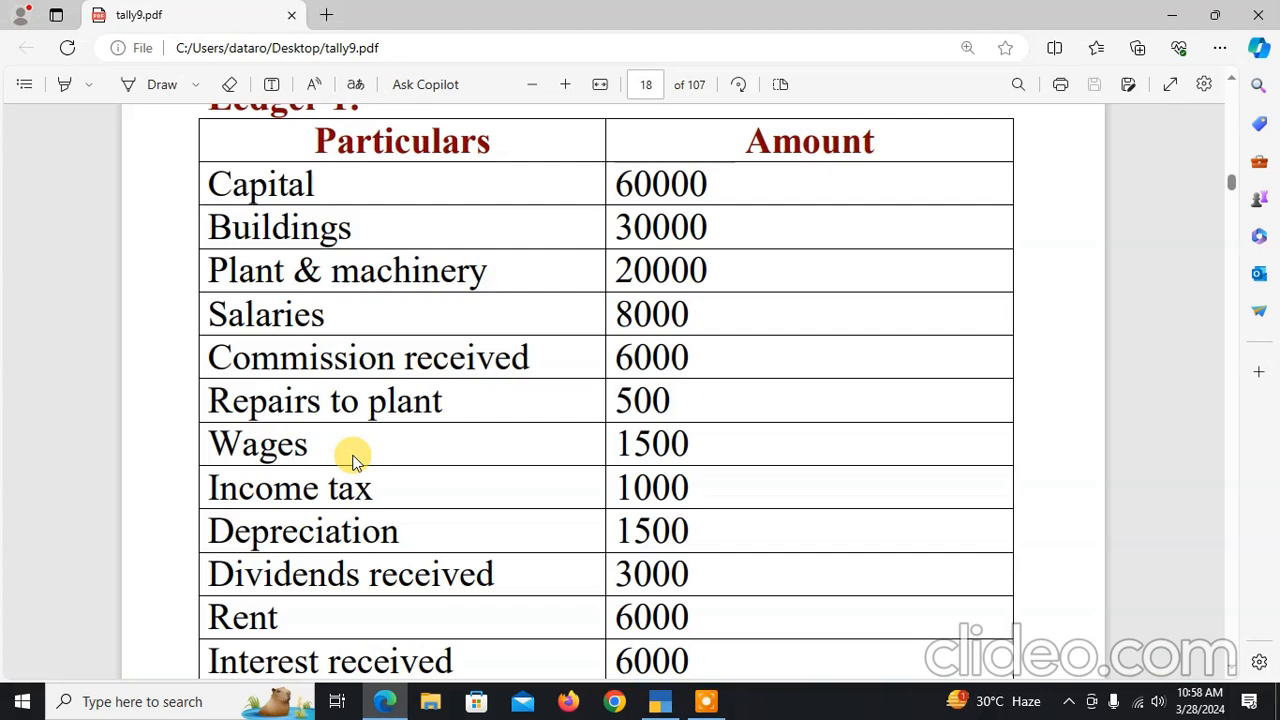
key(alt+Tab)
text(3000)
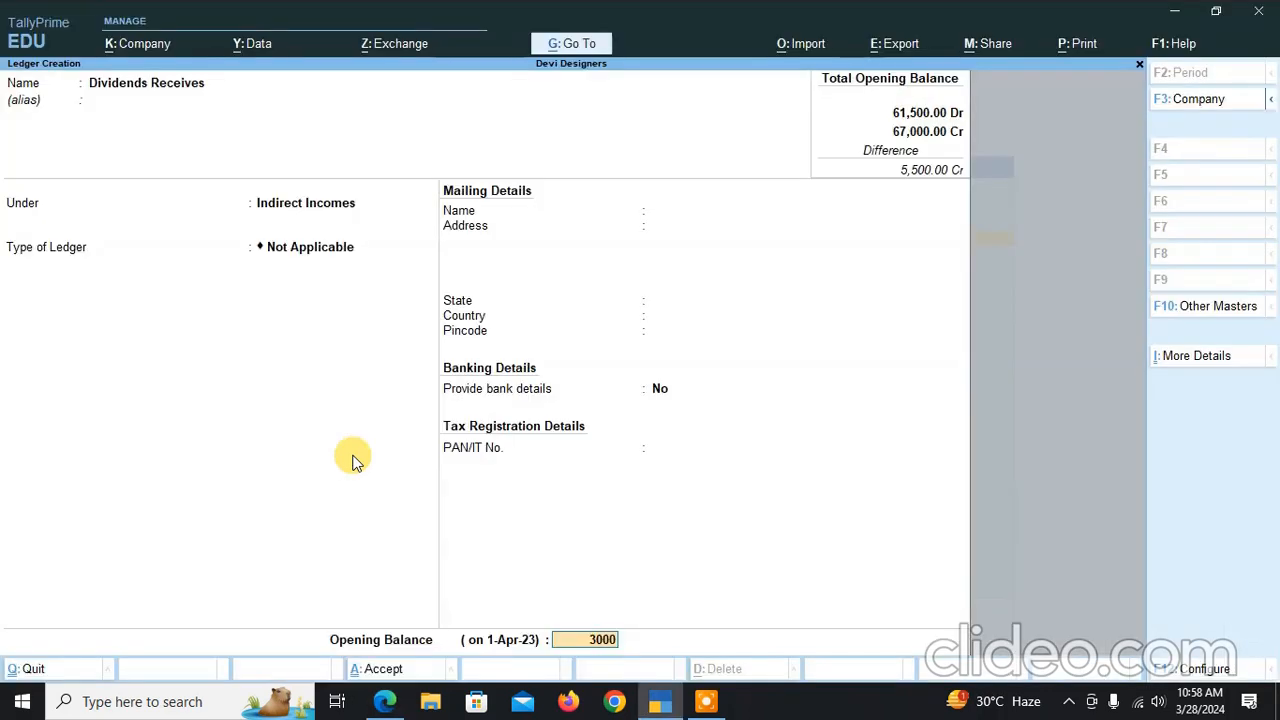
key(Return)
key(Return)
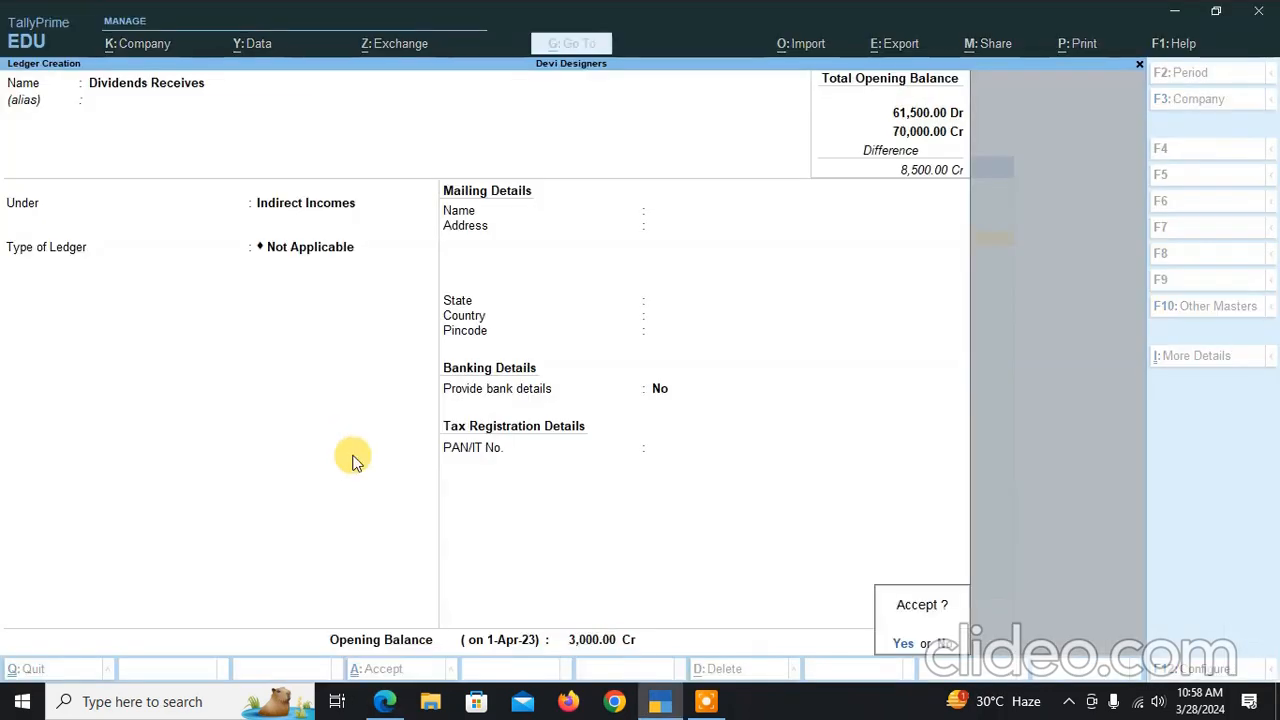
key(Return)
Check the eleventh entry in the Ledger 1 table and name a new ledger Rent under the Indirect Expenses group
key(alt+Tab)
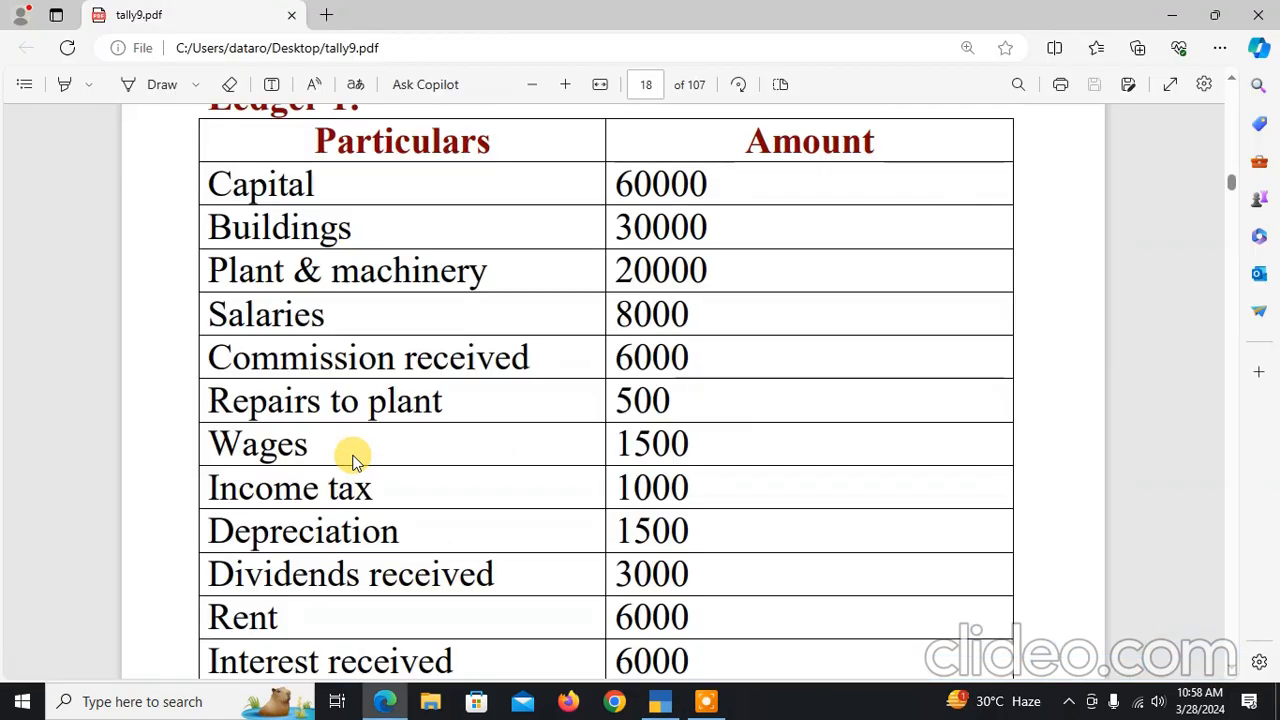
scroll(298, 435, down, 1)
scroll(298, 435, down, 2)
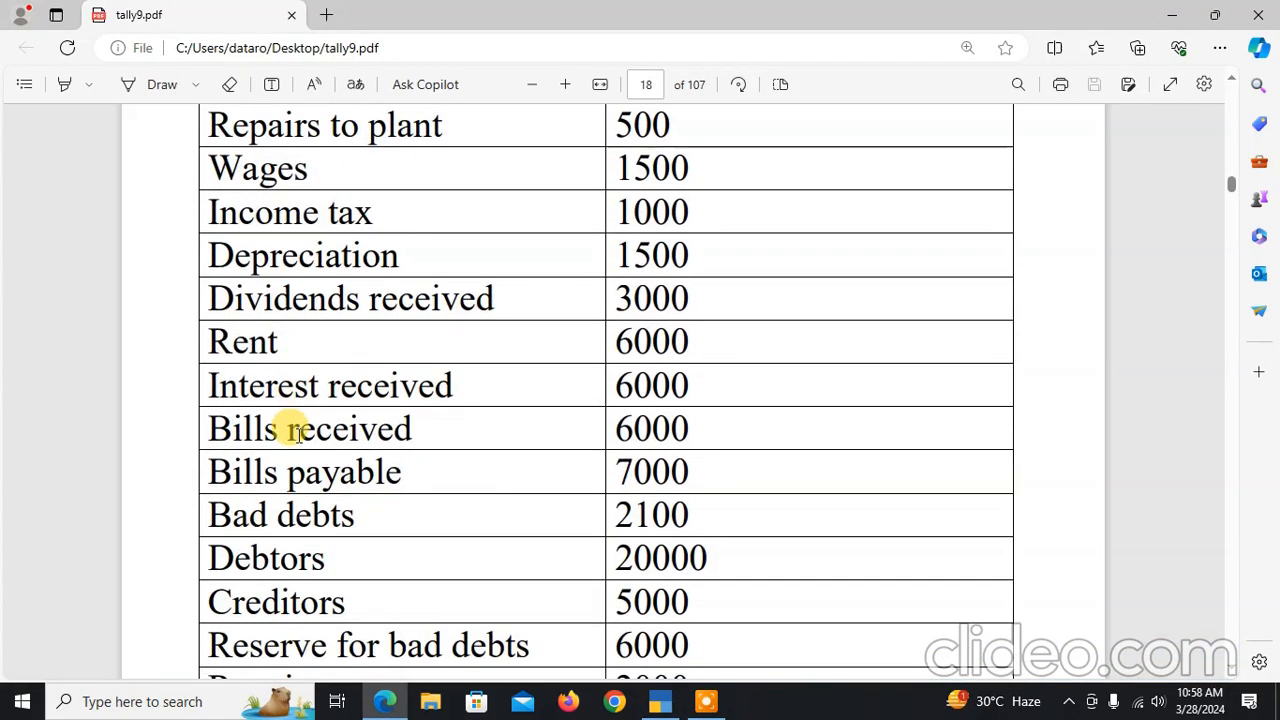
key(alt+Tab)
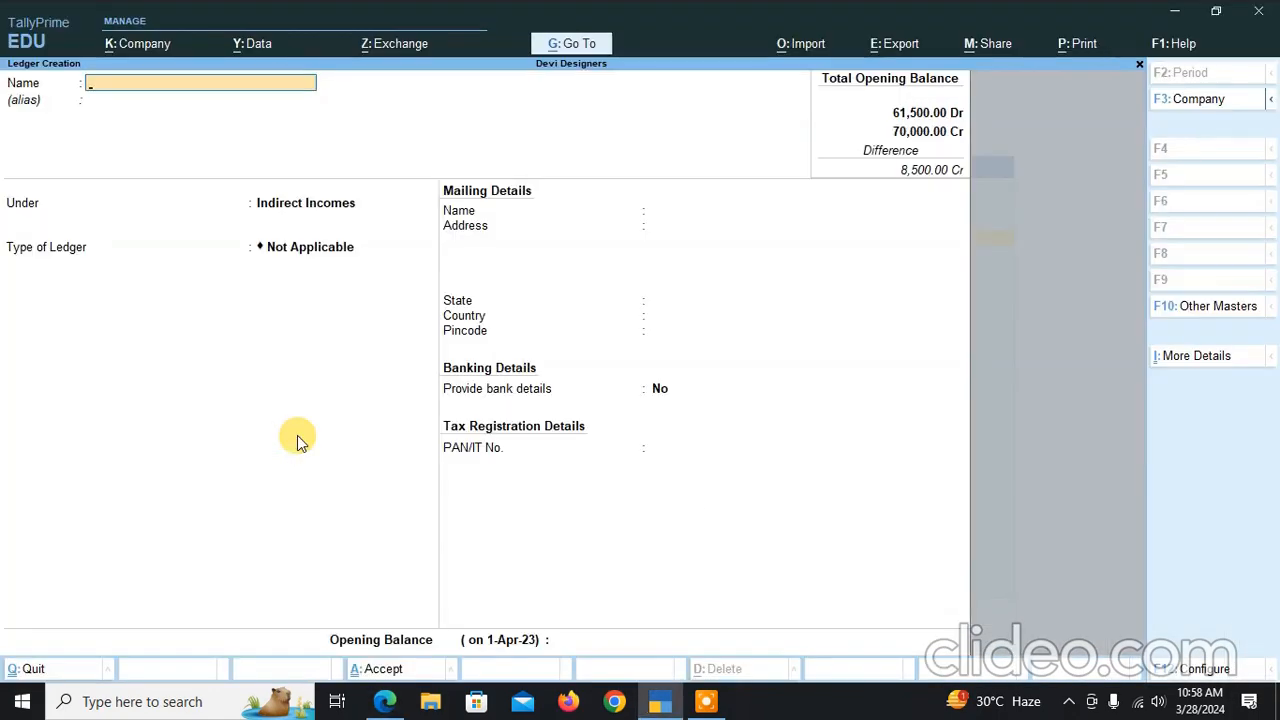
text(Re)
key(Return)
key(Return)
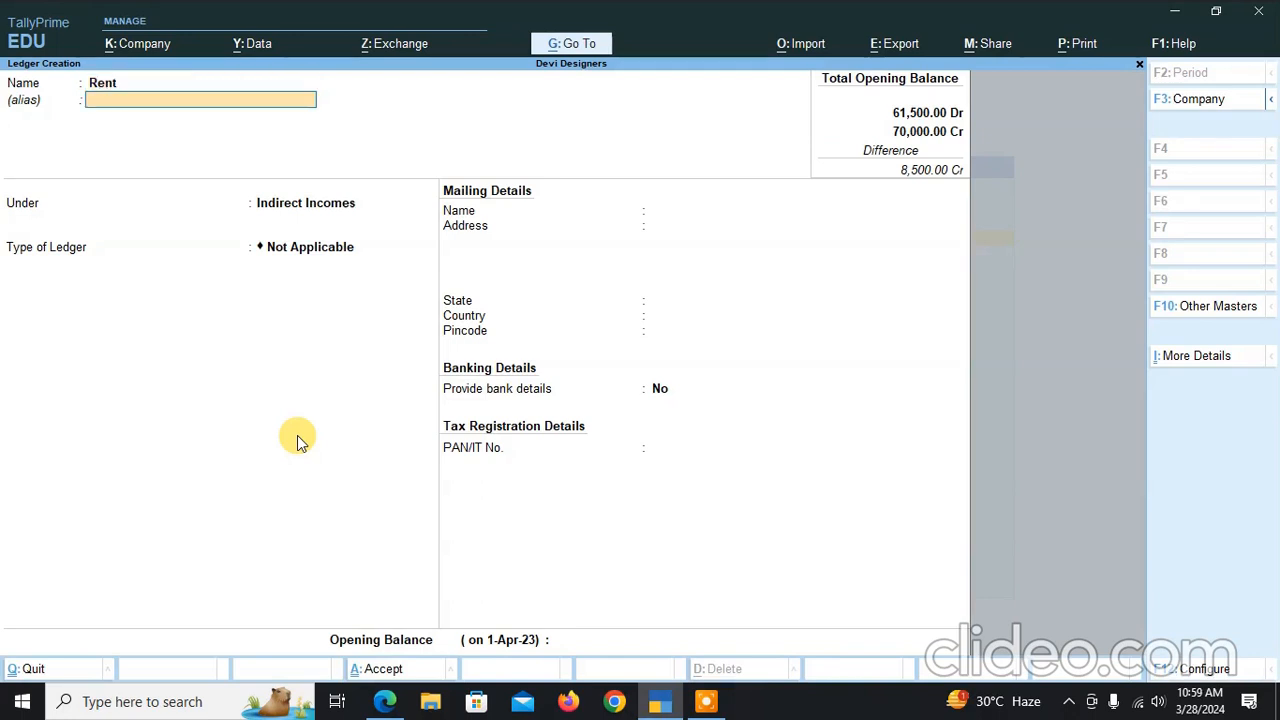
text(Indirect e)
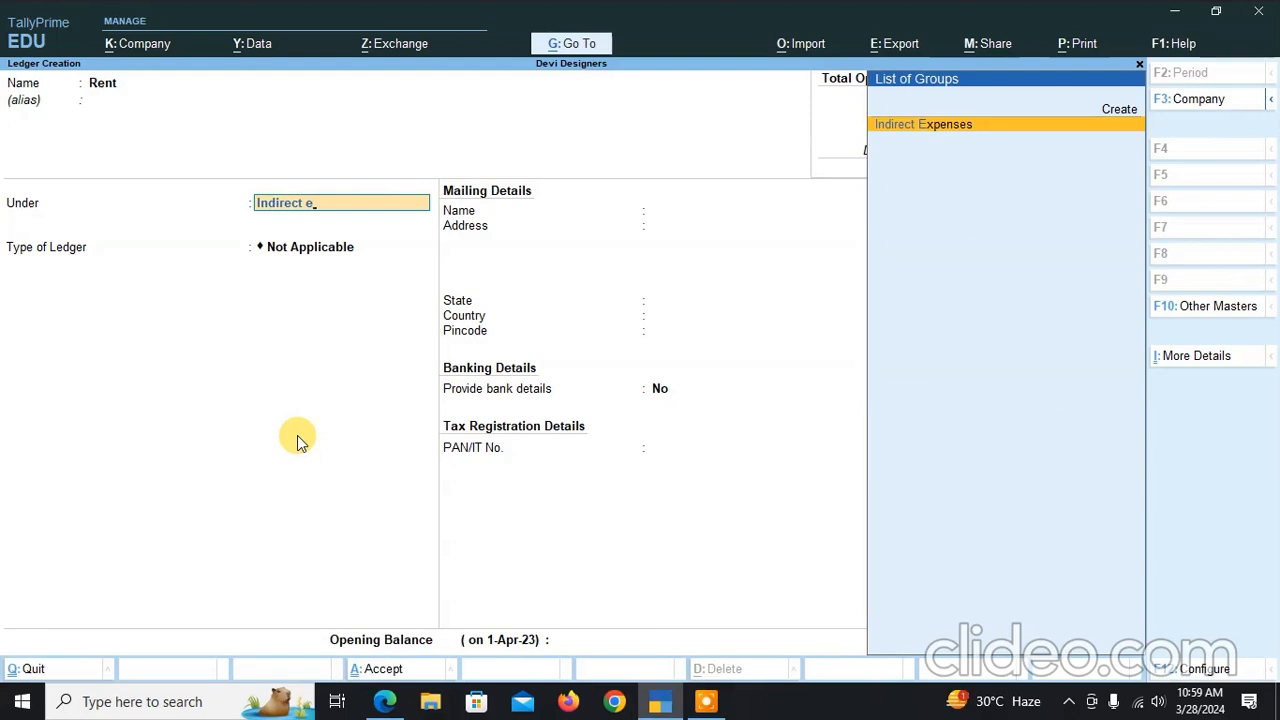
key(Return)
Check the rent amount in the table, set the Rent ledger's opening balance to 6000 Dr with other details at their defaults, and save it
key(Return)
key(Return)
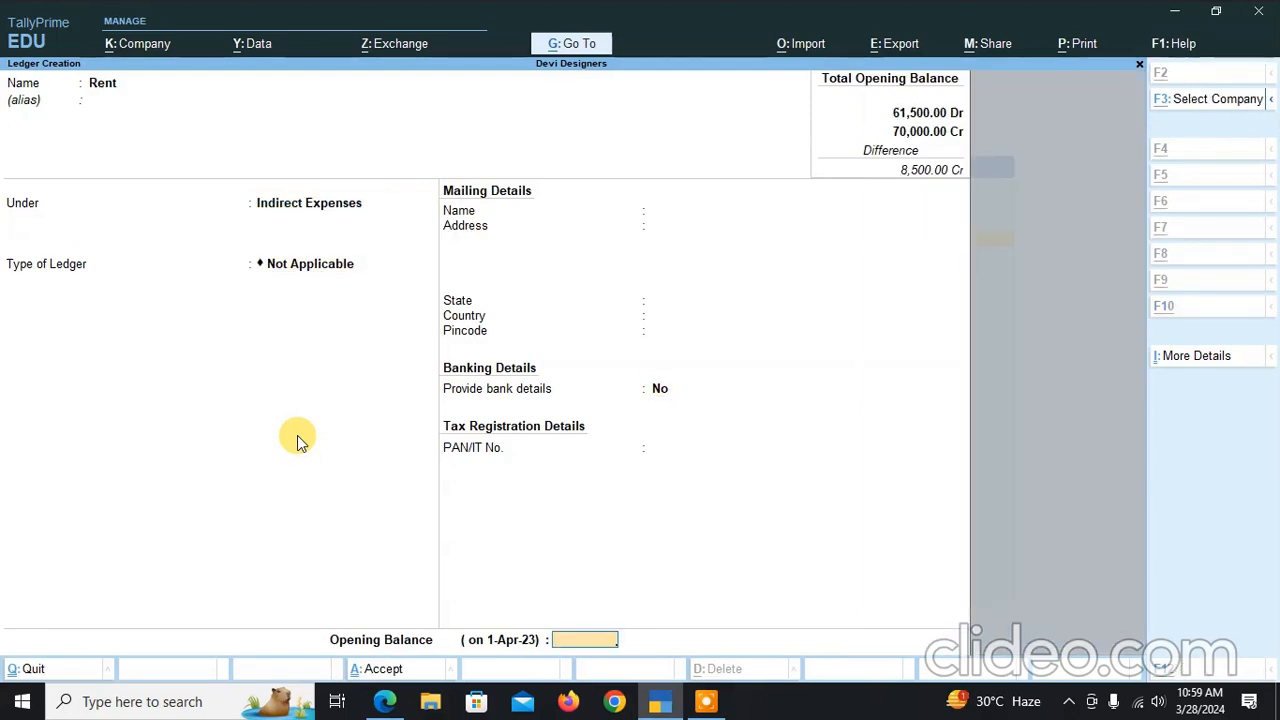
key(alt+Tab)
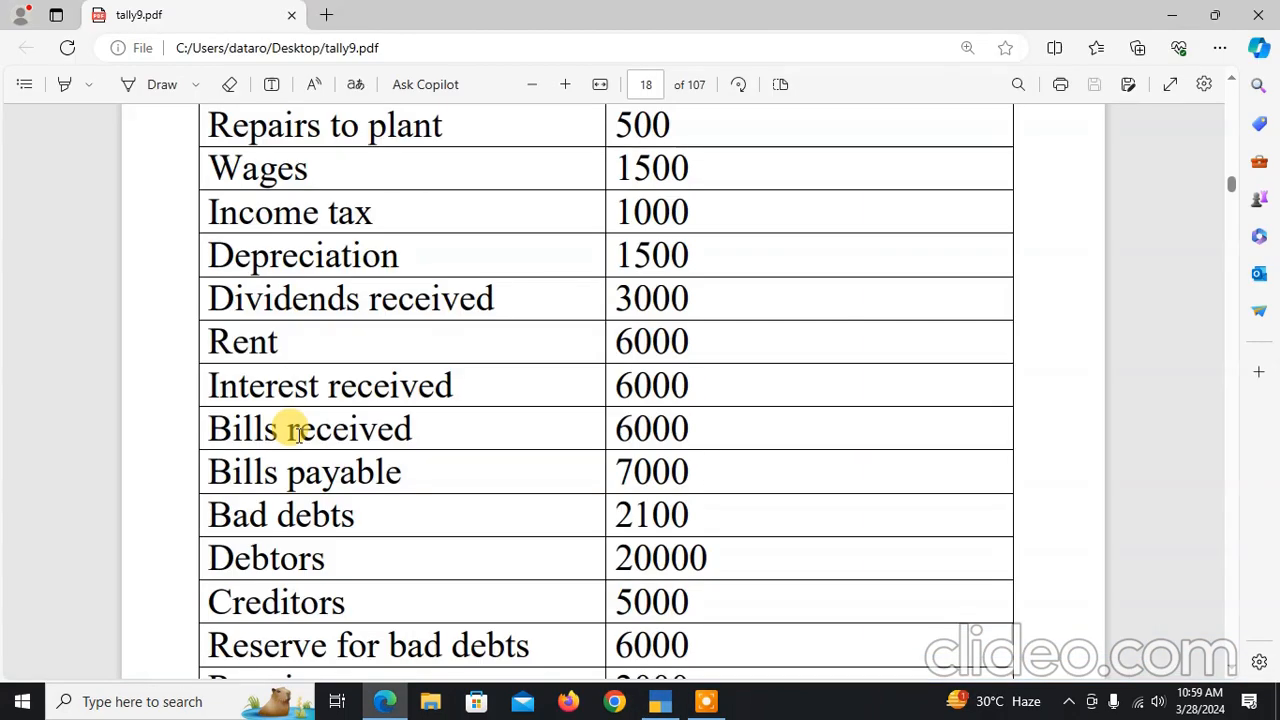
key(alt+Tab)
text(6000)
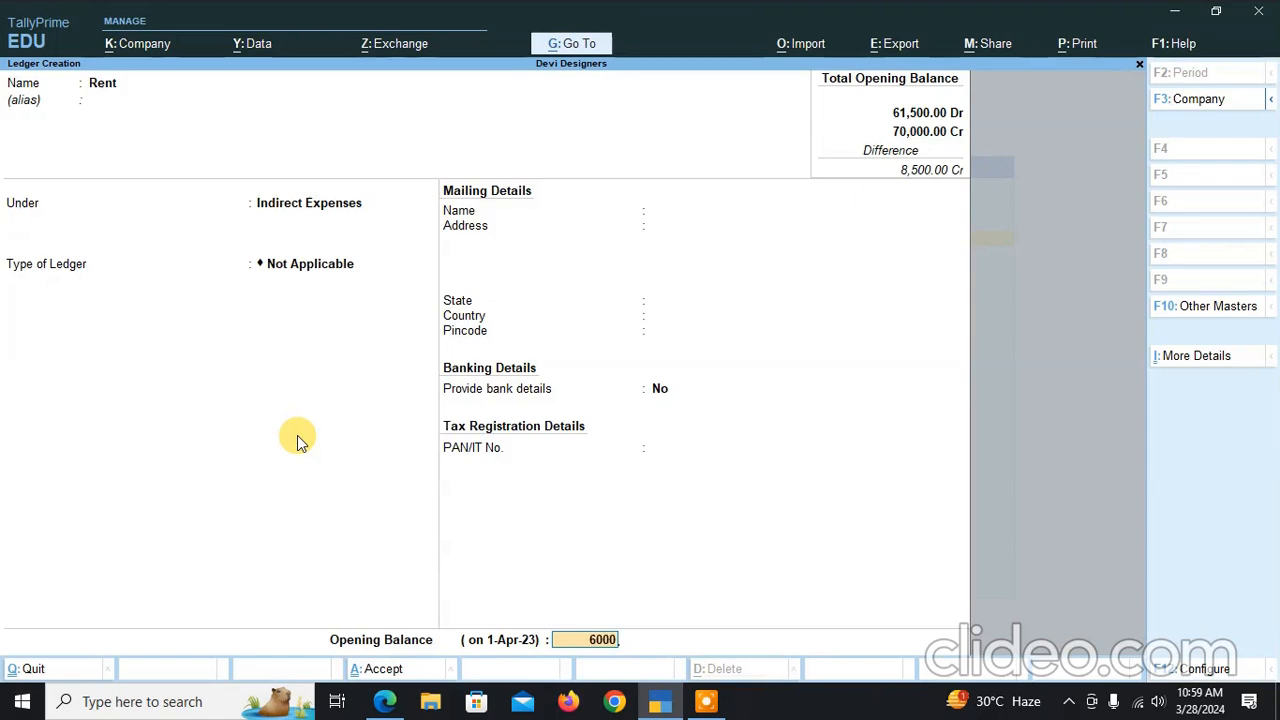
key(Return)
key(Return)
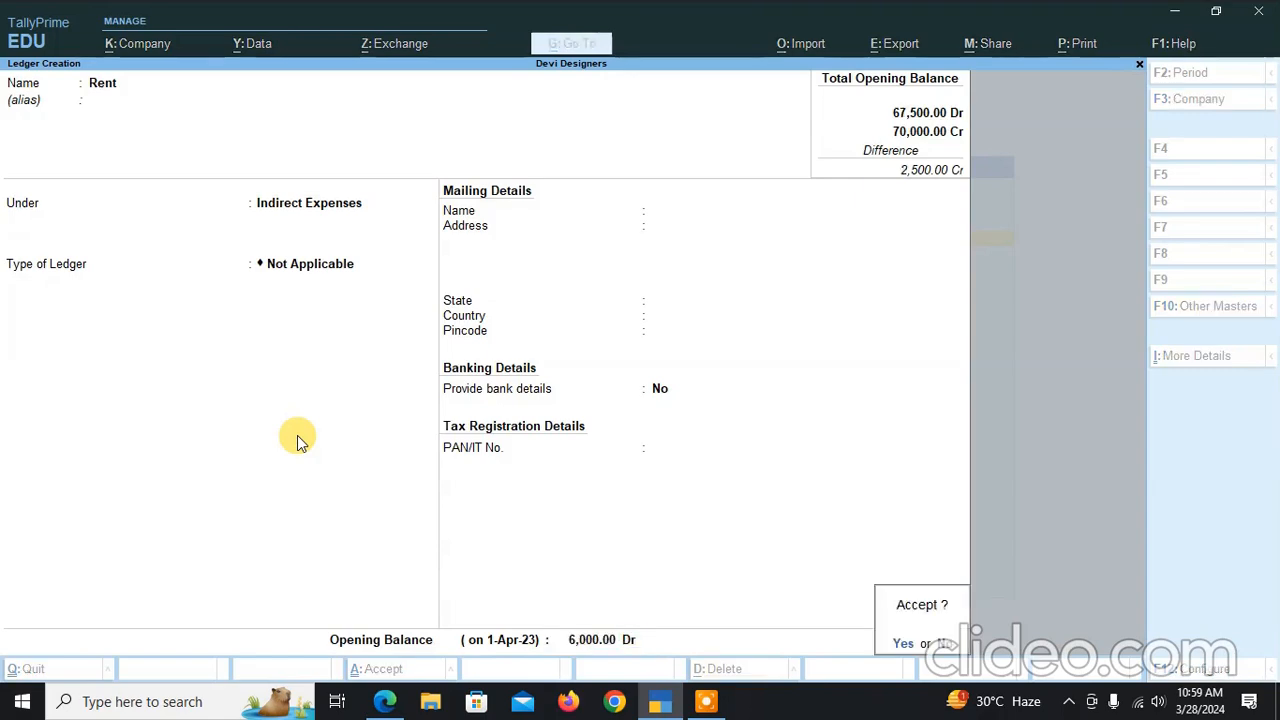
key(Return)
Check the twelfth entry in the Ledger 1 table and name a new ledger Interest Received under the Indirect Incomes group
key(alt+Tab)
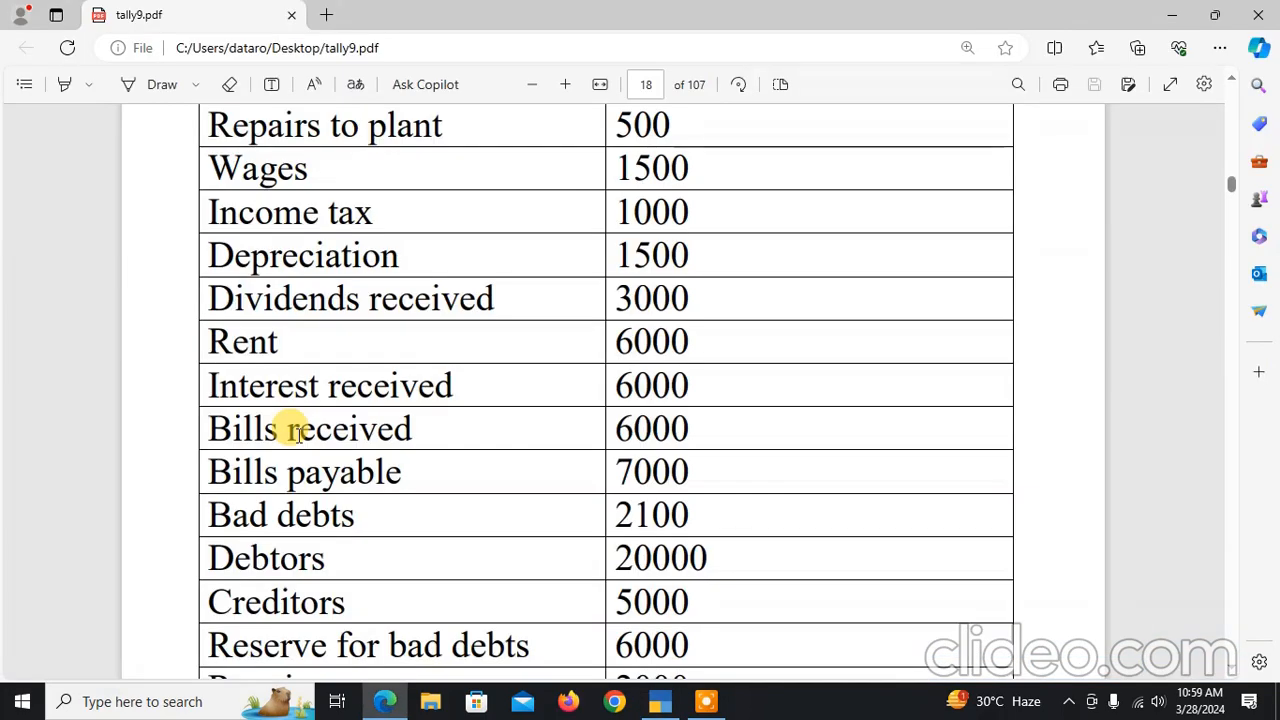
key(alt+Tab)
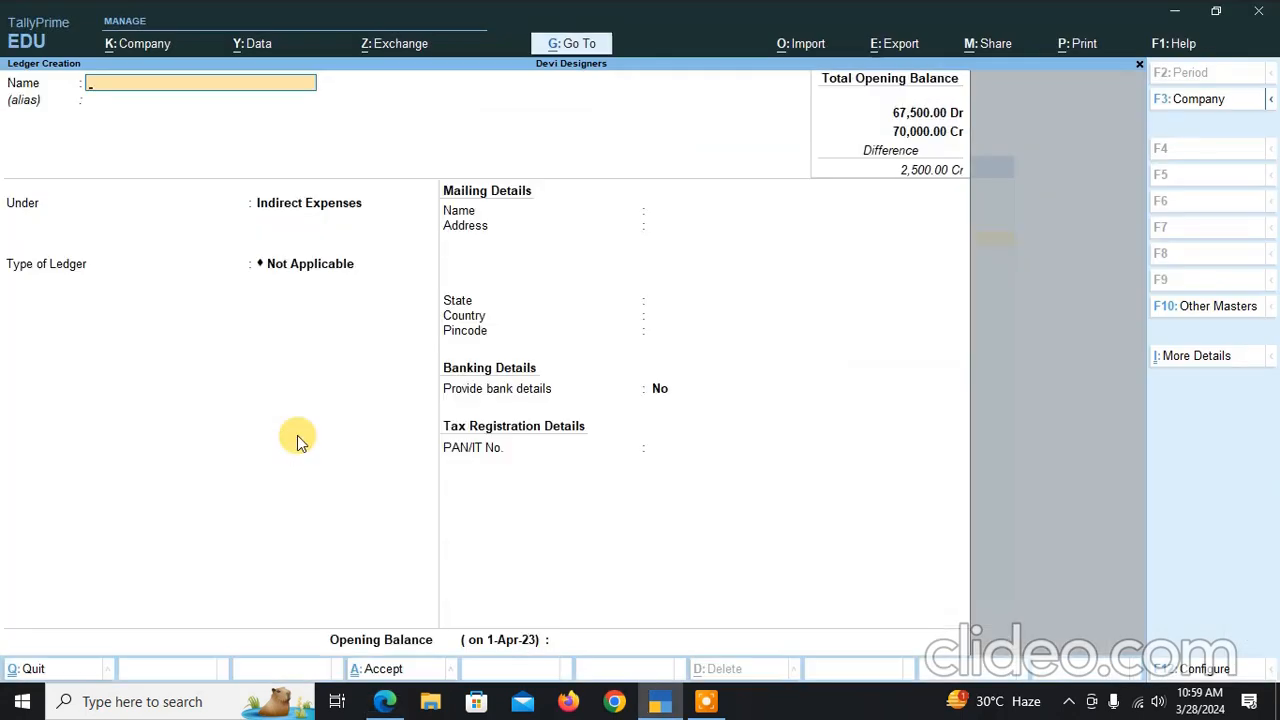
text(Interest Received)
key(Return)
key(Return)
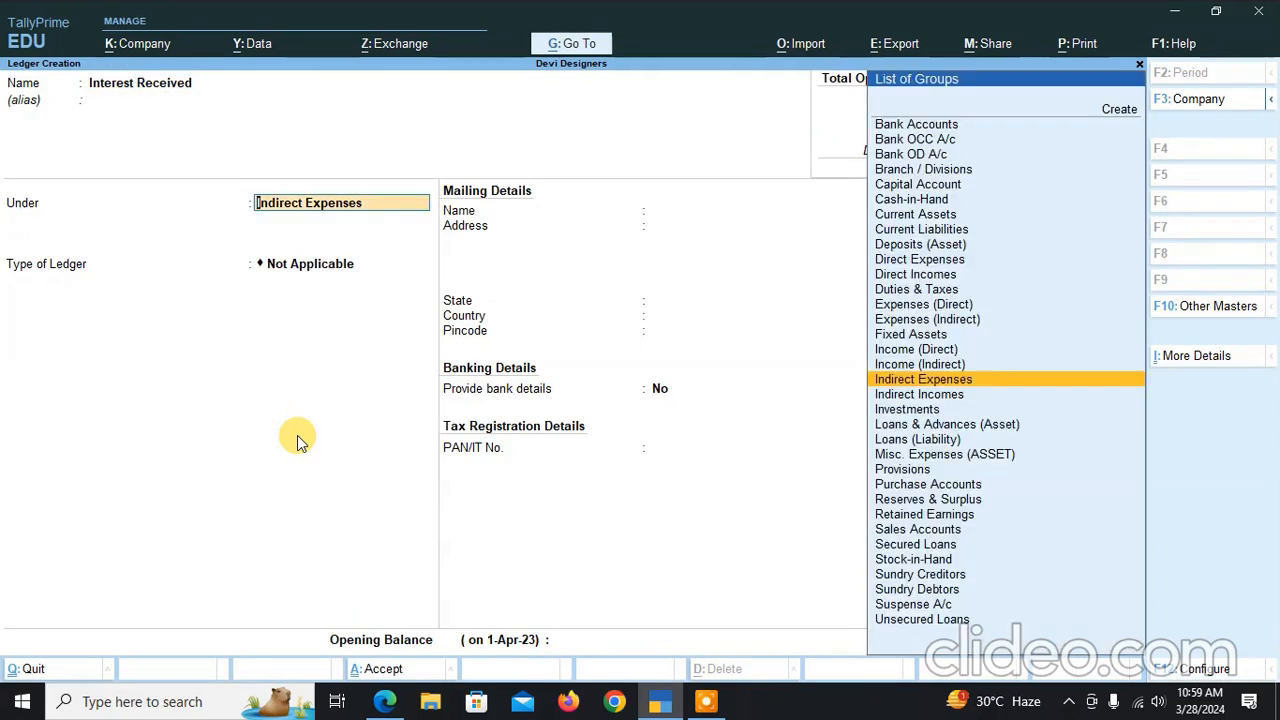
text(Indire)
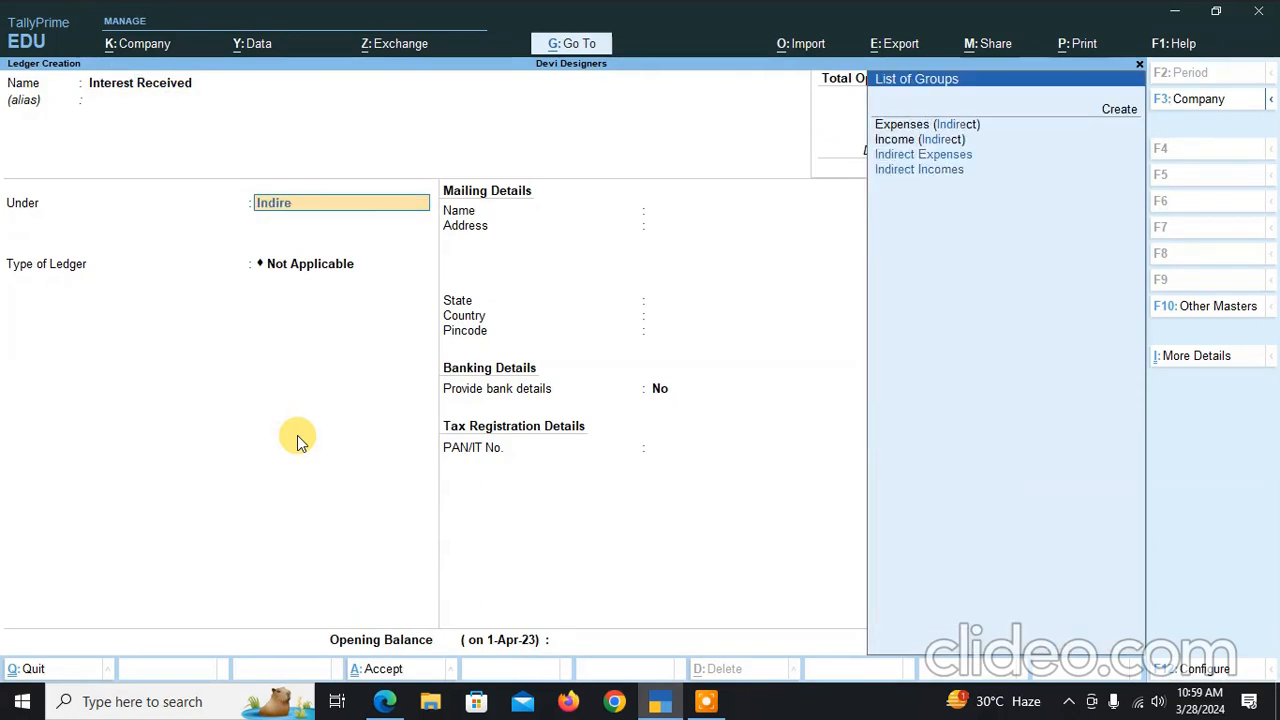
text(ct I)
key(Return)
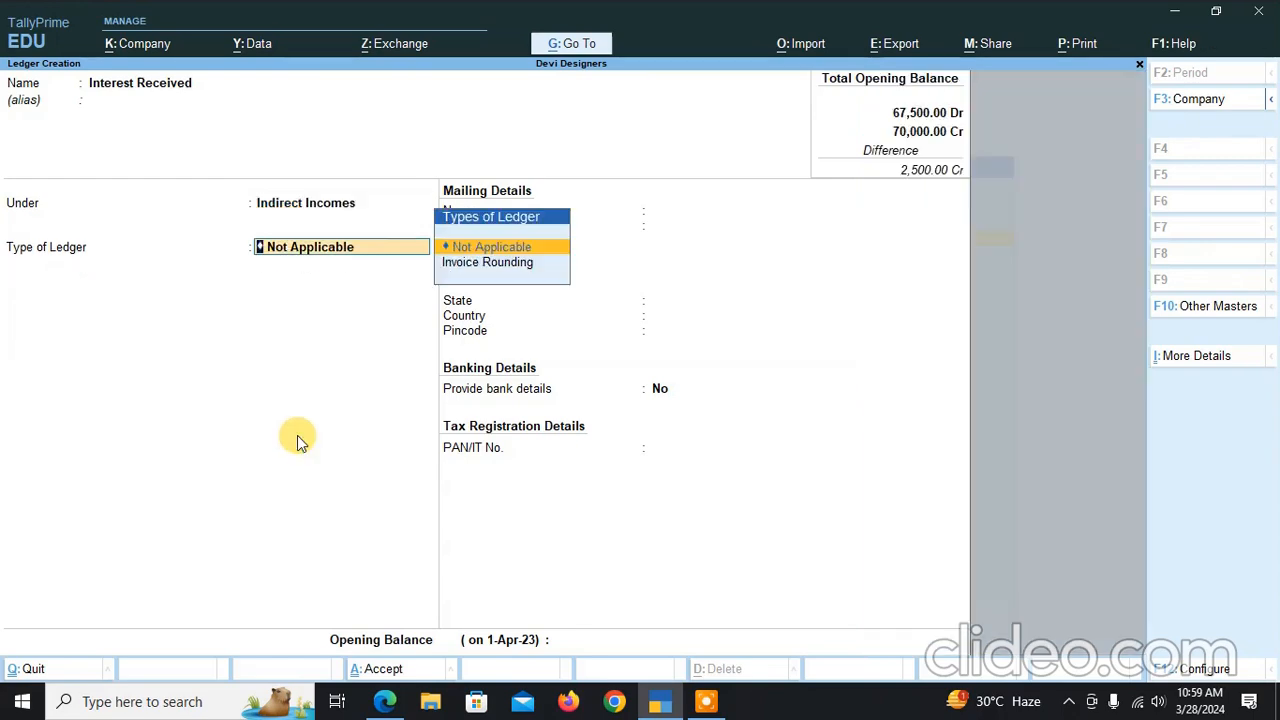
Check the interest amount in the table, set the Interest Received ledger's opening balance to 6000 Cr with other details at their defaults, and save it
key(Return)
key(Return)
key(alt+Tab)
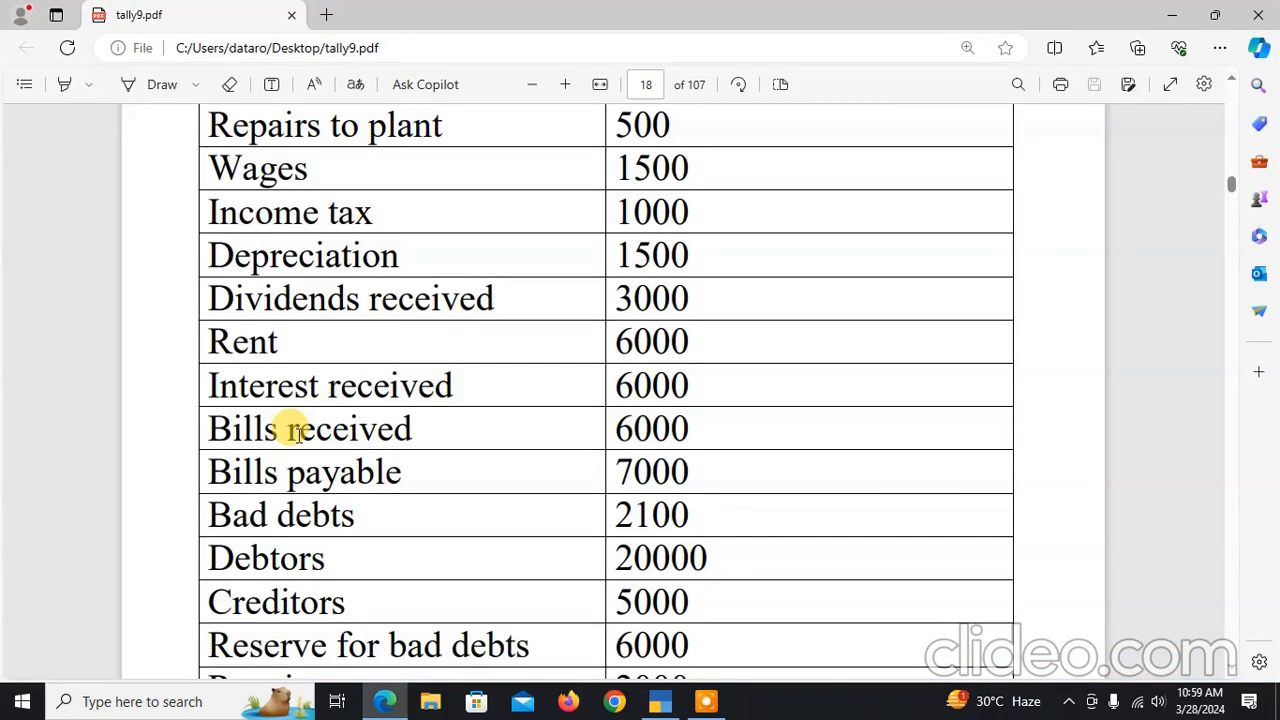
key(alt+Tab)
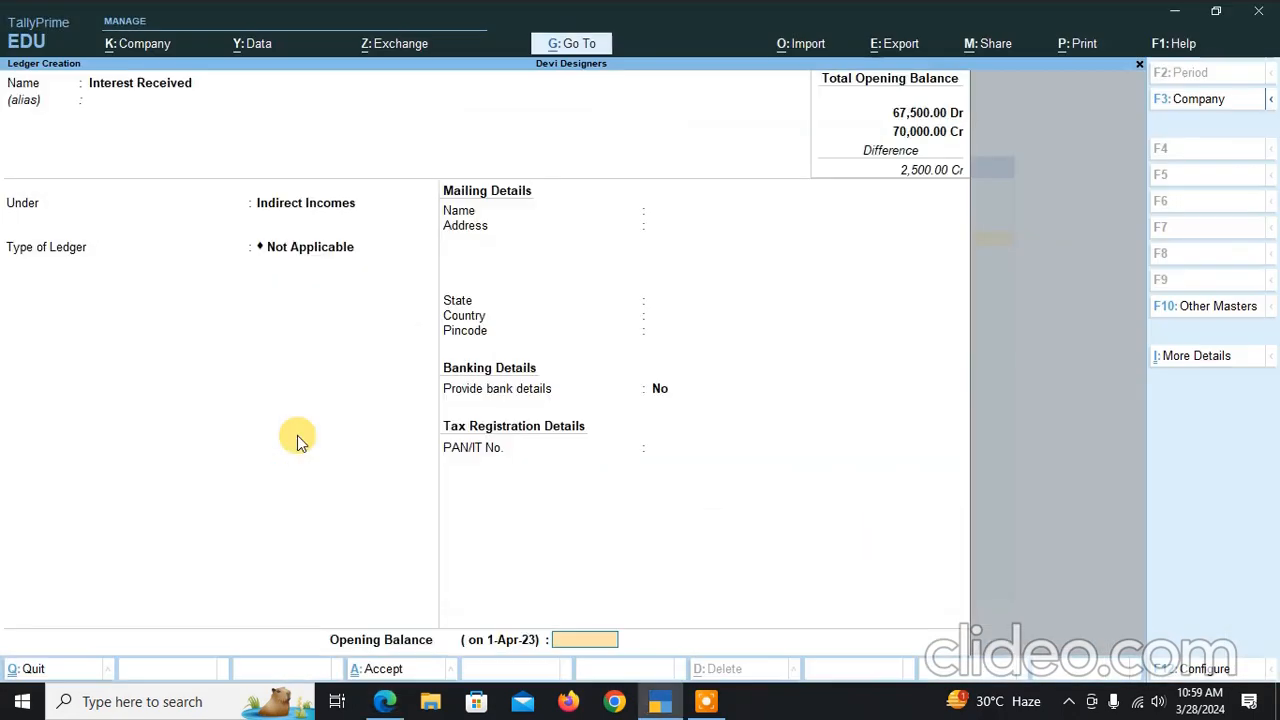
text(6,000)
key(Return)
key(Return)
key(Return)
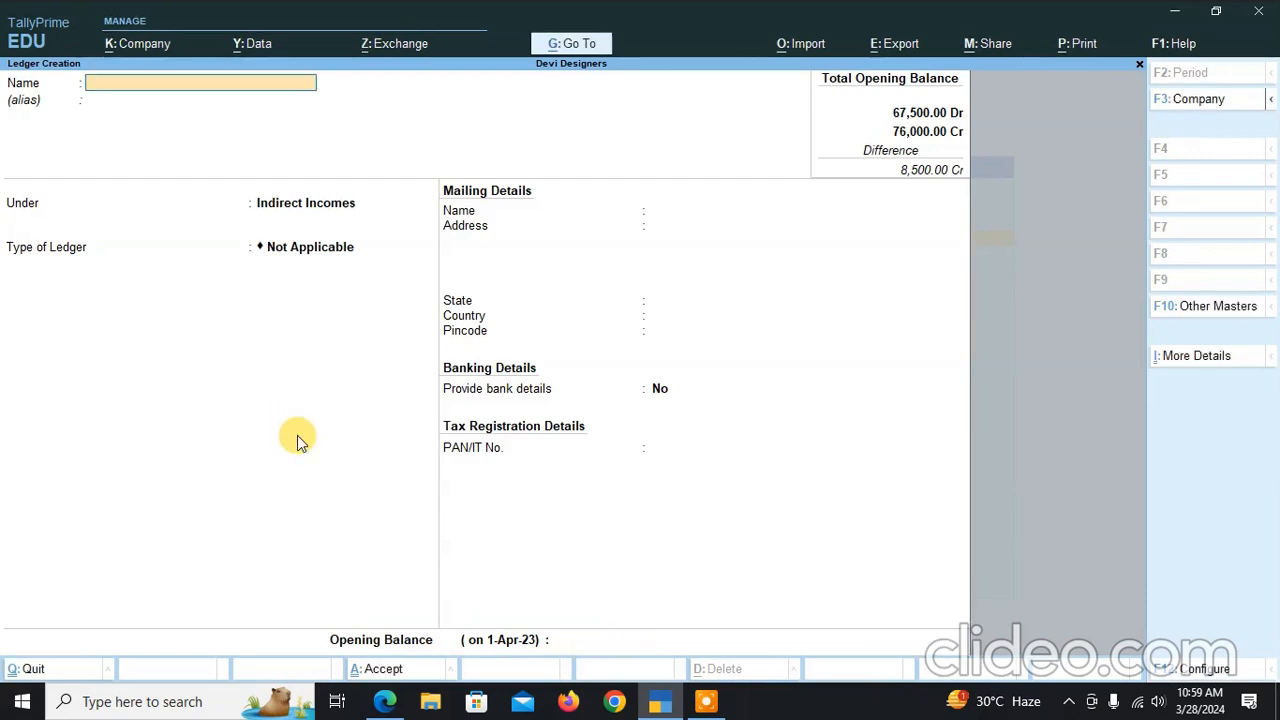
Check the thirteenth entry in the Ledger 1 table and name a new ledger Bills Received under the Current Assets group
key(alt+Tab)
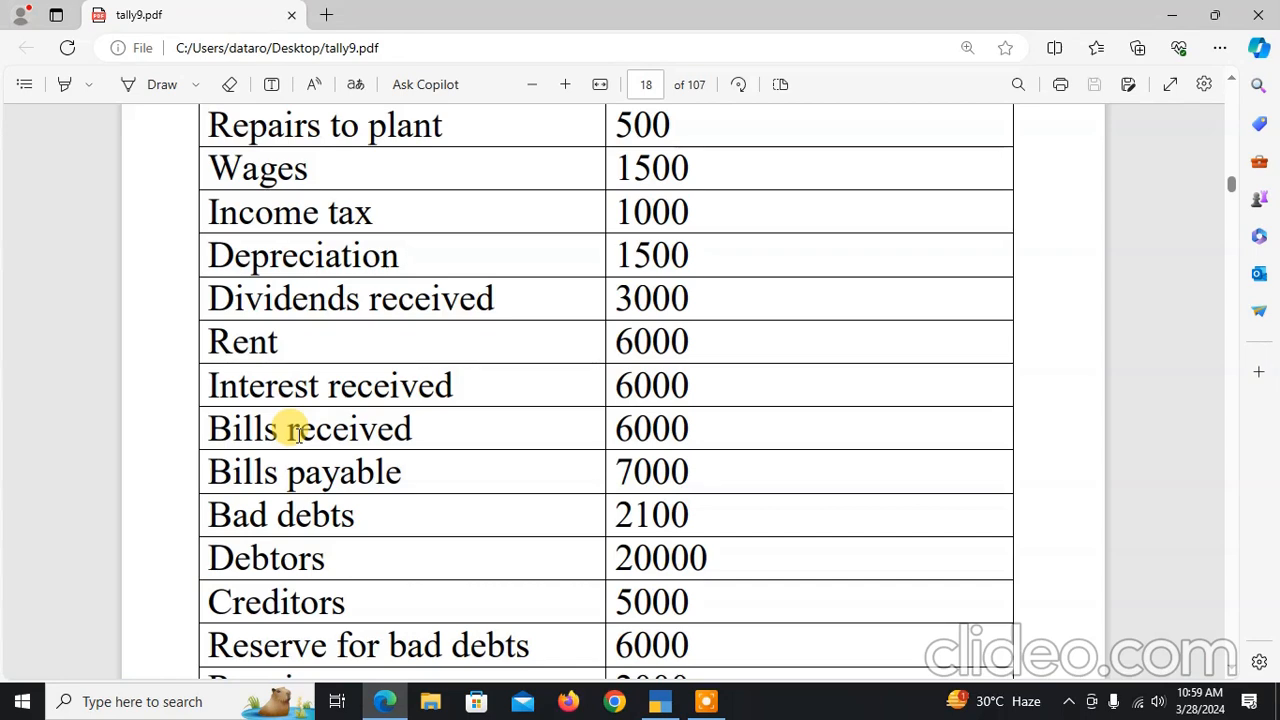
key(alt+Tab)
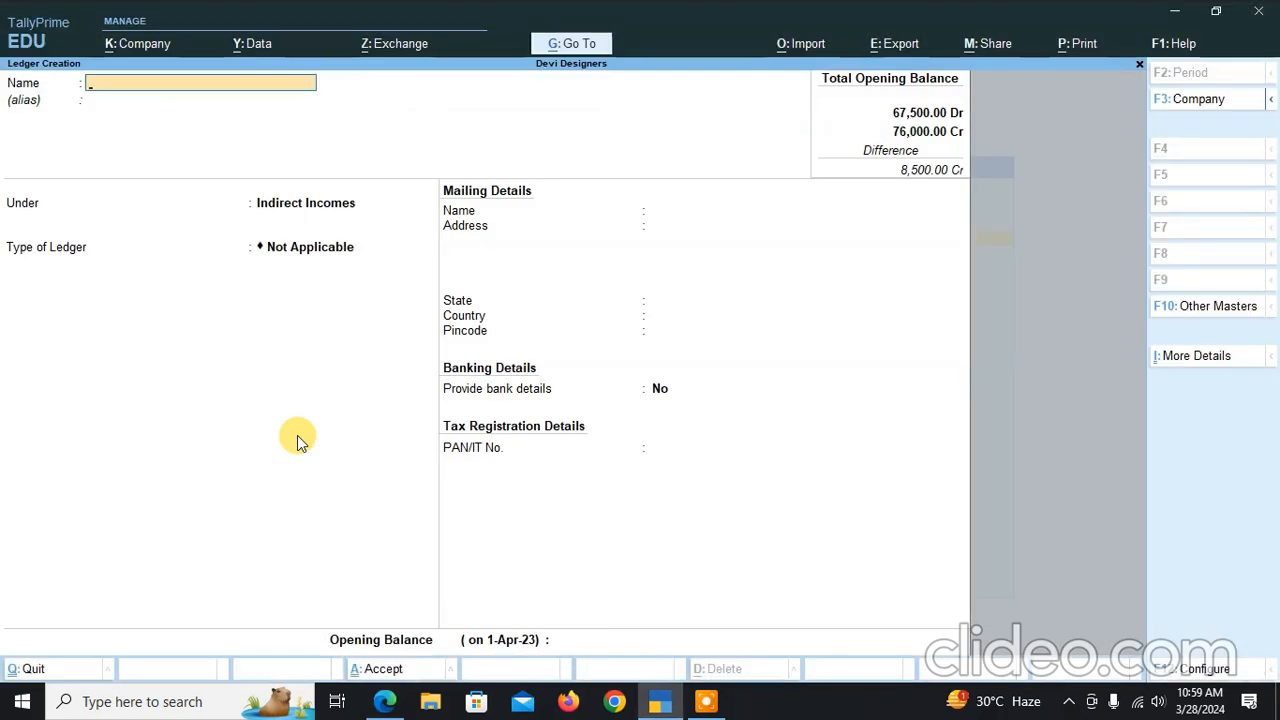
text(Bill)
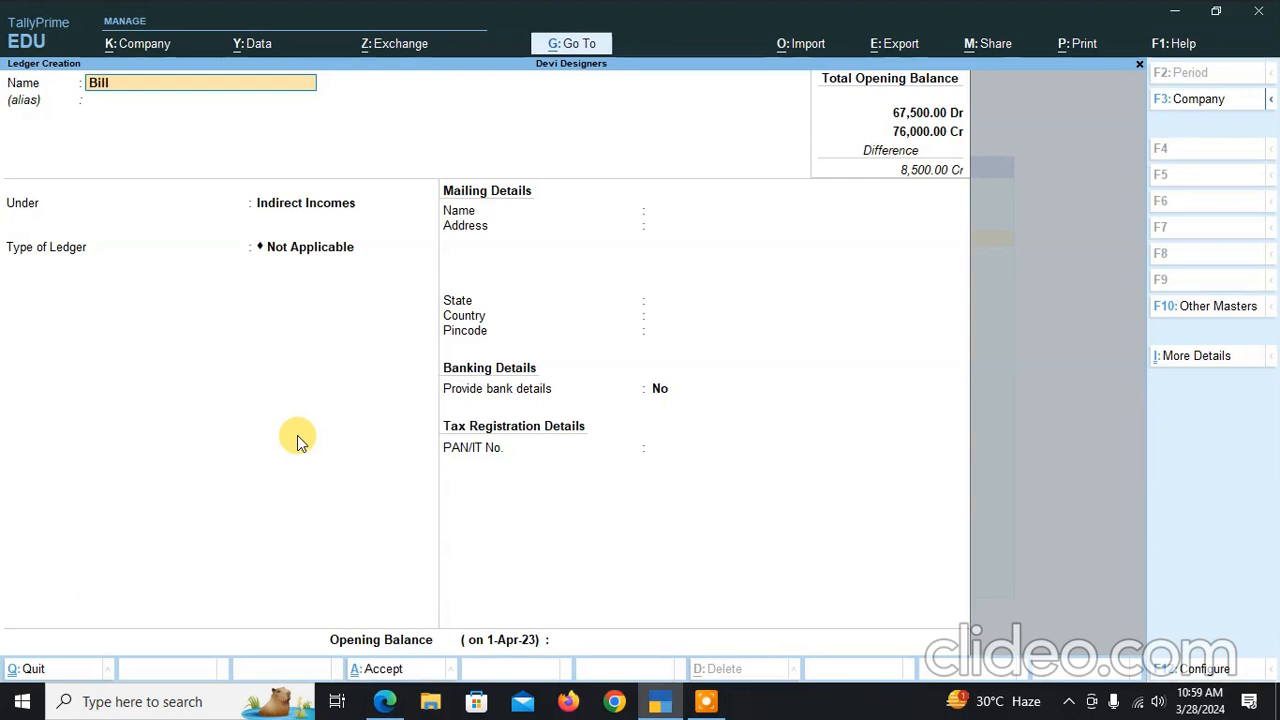
text(s Receiv)
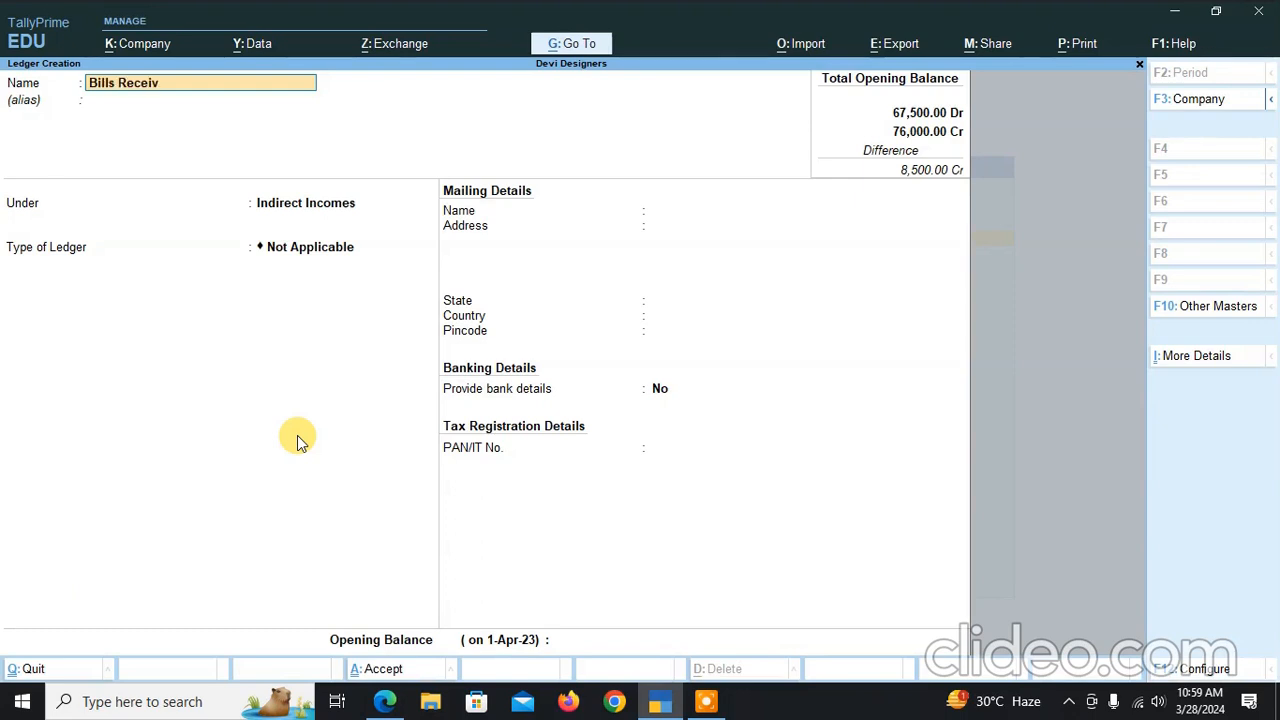
text(ed)
key(Return)
key(Return)
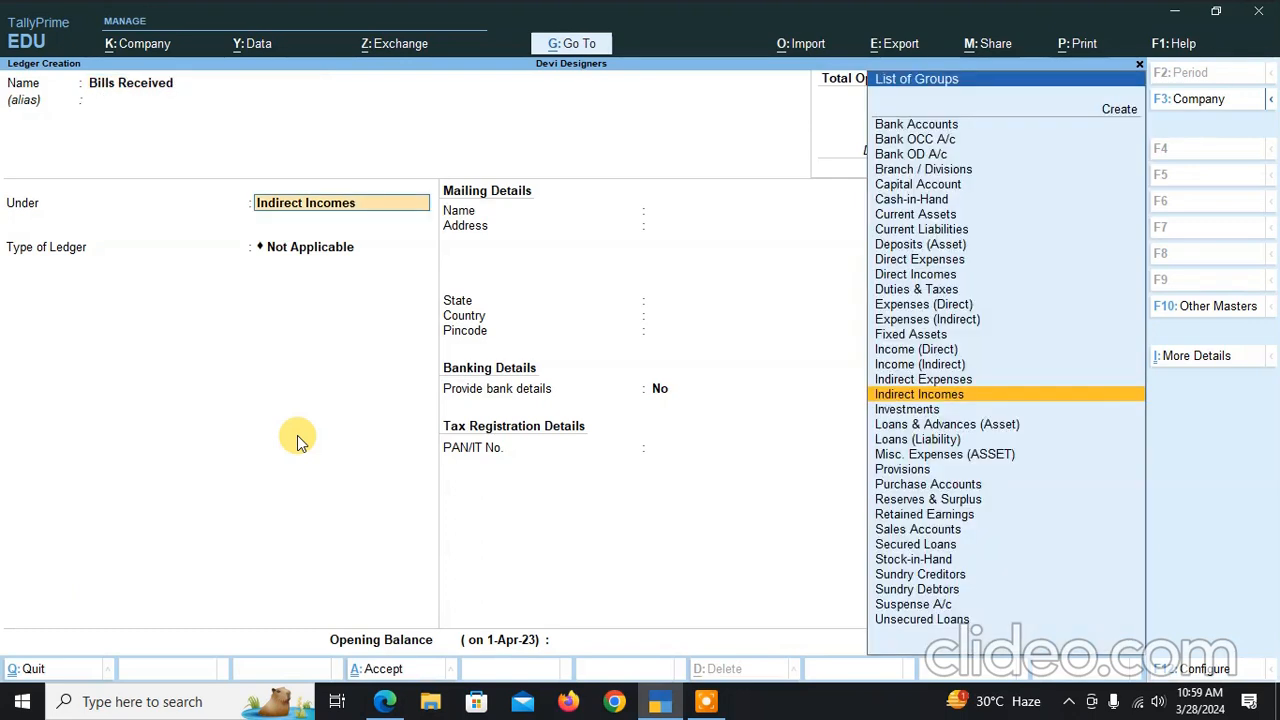
text(Cu)
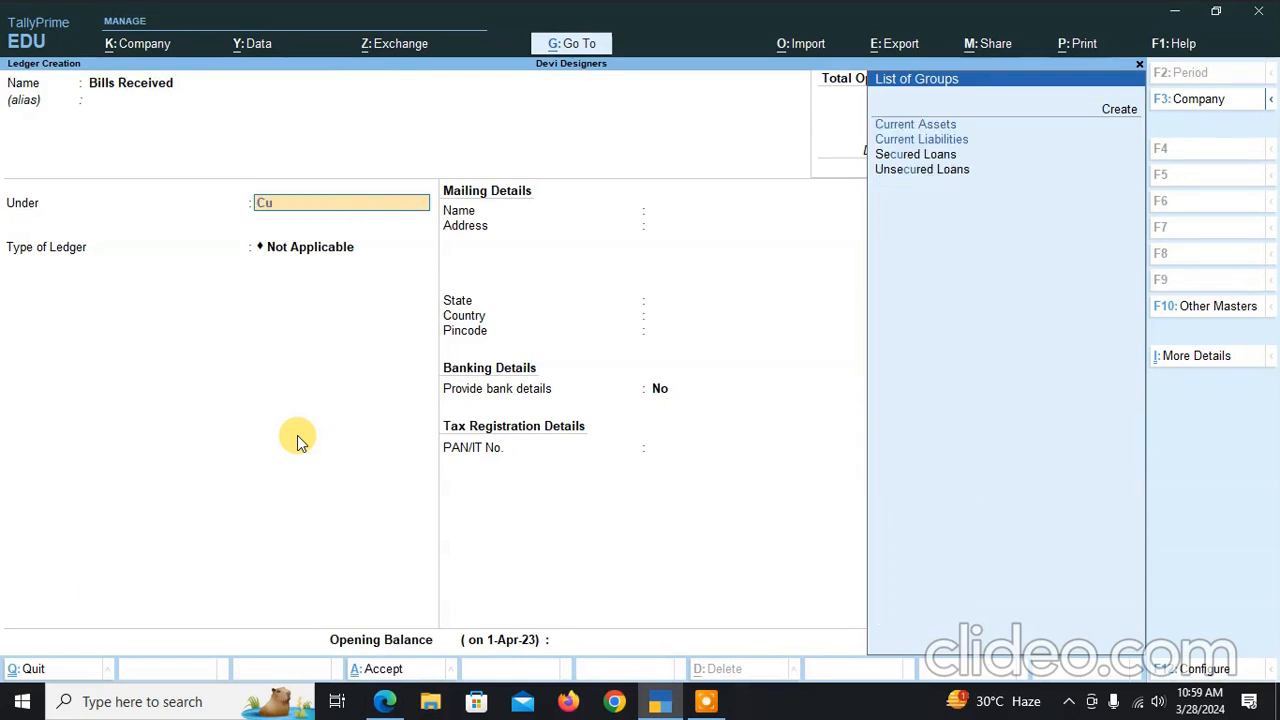
key(Down)
key(Up)
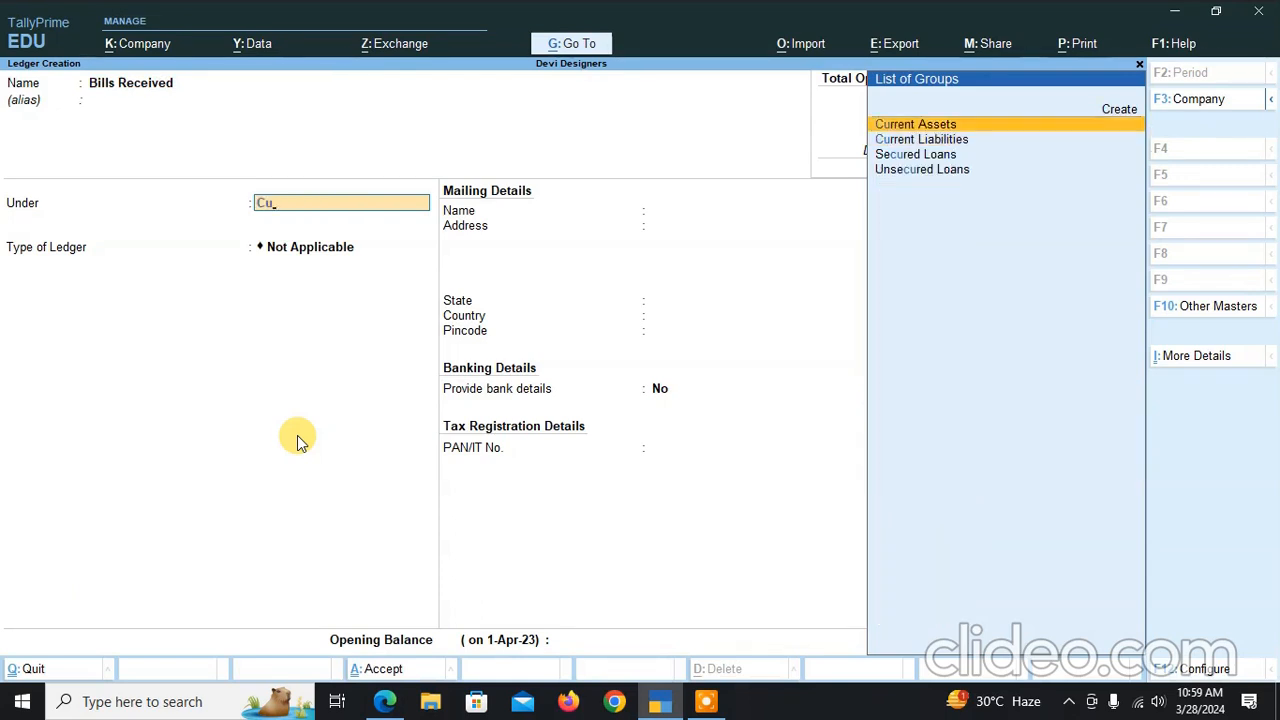
key(Return)
Keep the Bills Received ledger's mailing and bank defaults, check its amount in the table, set the opening balance to 6000 Dr and save it
key(Return)
key(Return)
key(Return)
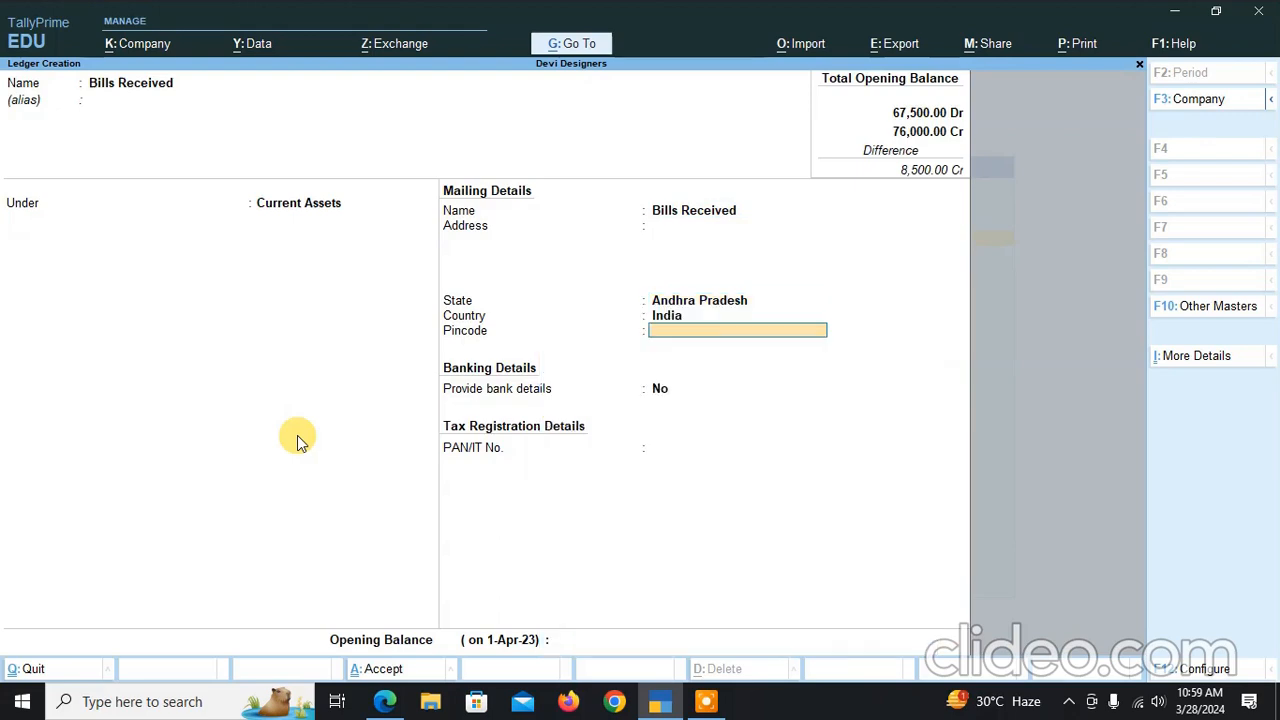
key(Return)
key(Return)
key(Return)
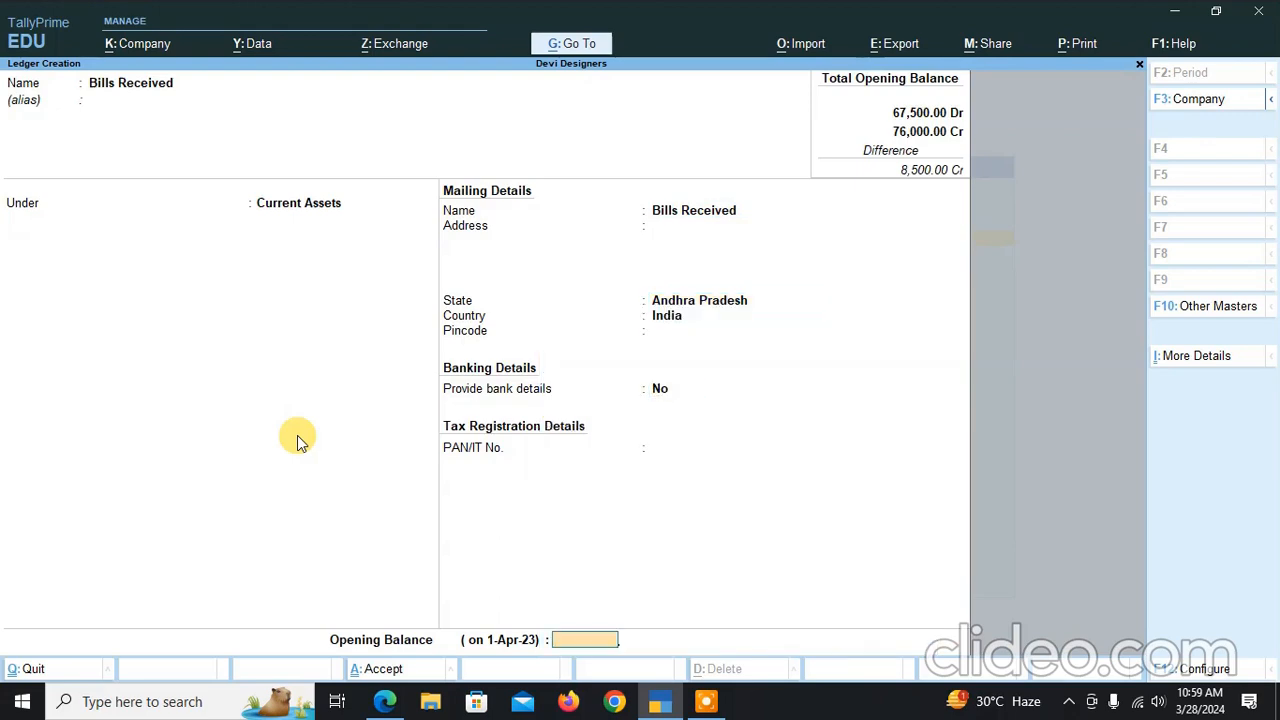
key(alt+Tab)
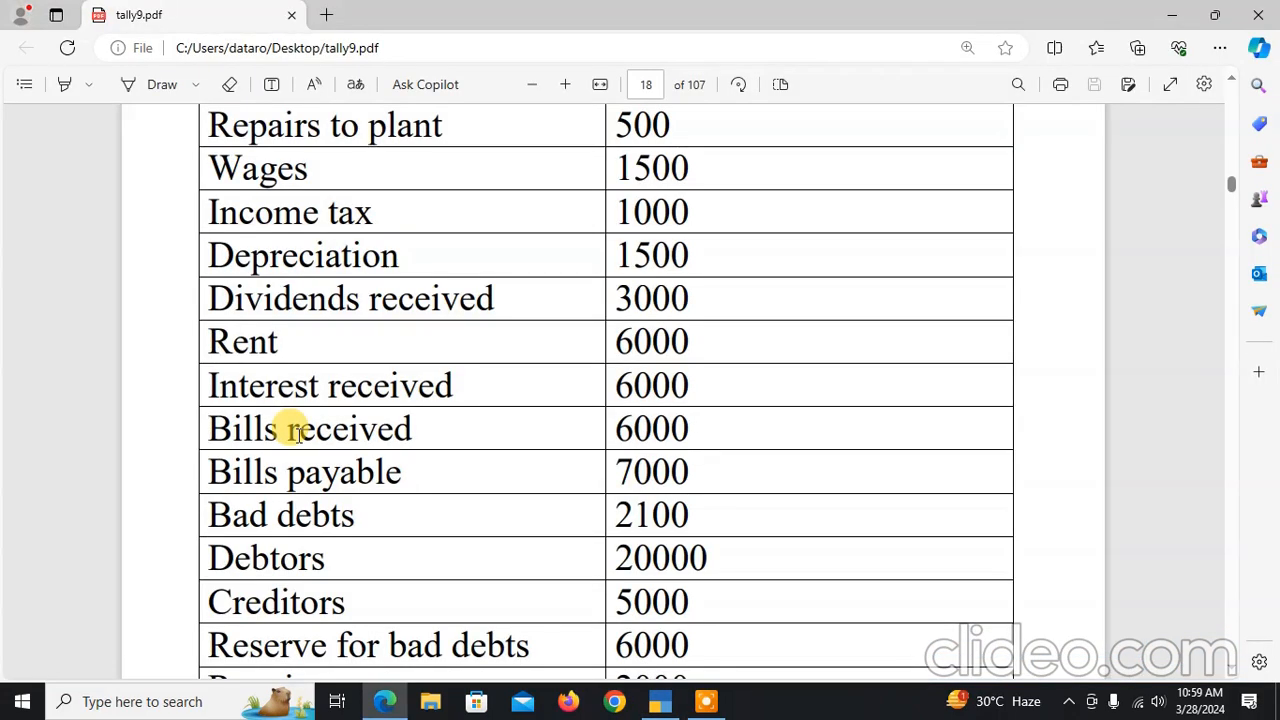
key(alt+Tab)
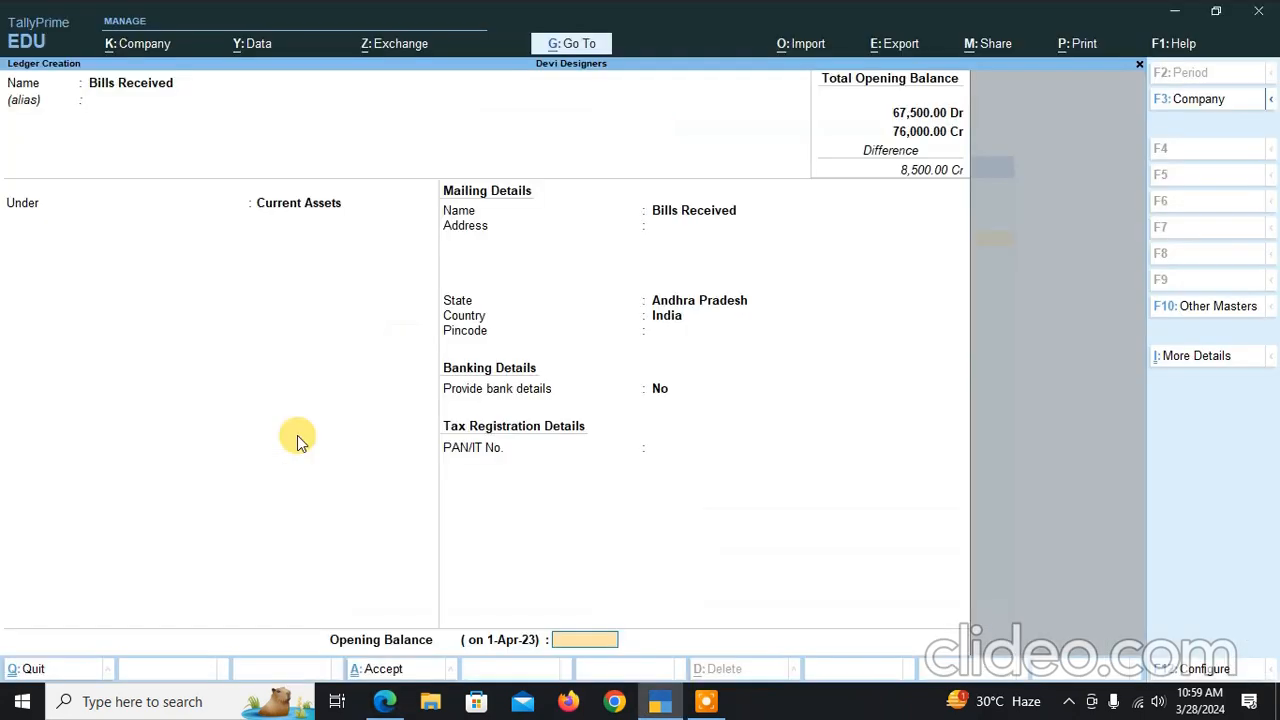
text(6000)
key(Return)
key(Return)
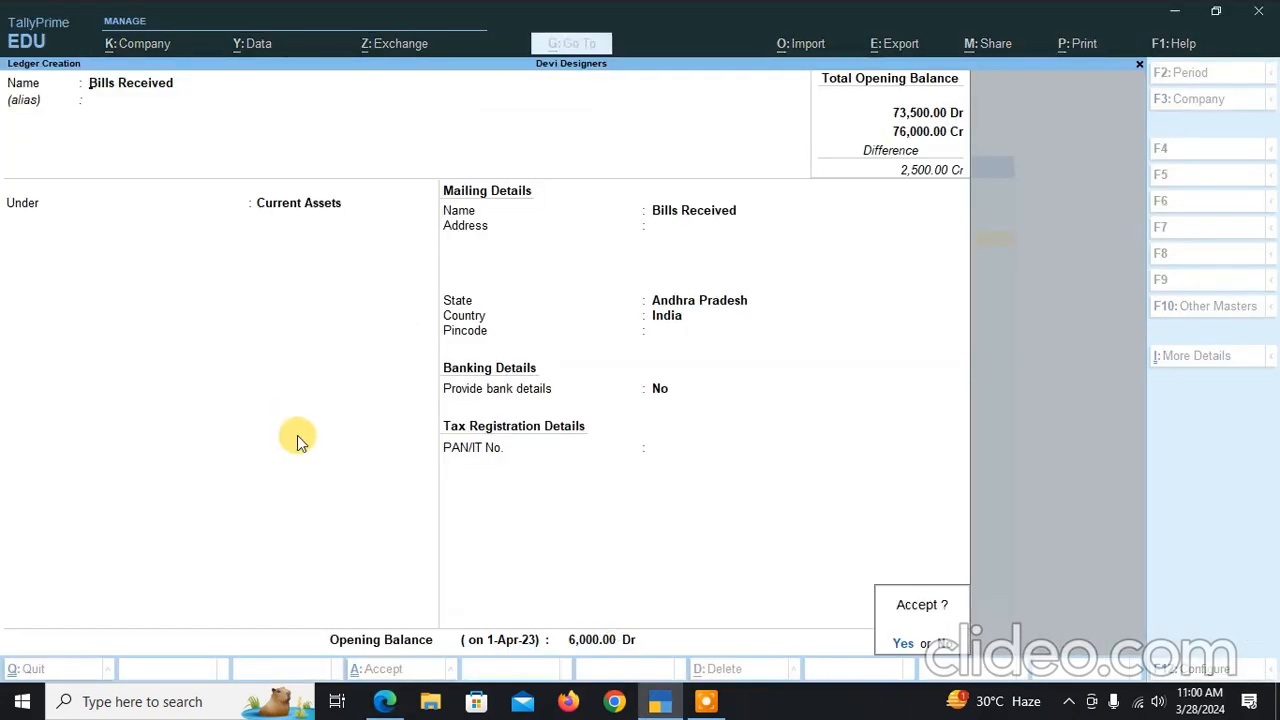
key(Return)
Check the fourteenth entry in the Ledger 1 table and name a new ledger B/p under the Current Liabilities group
key(alt+Tab)
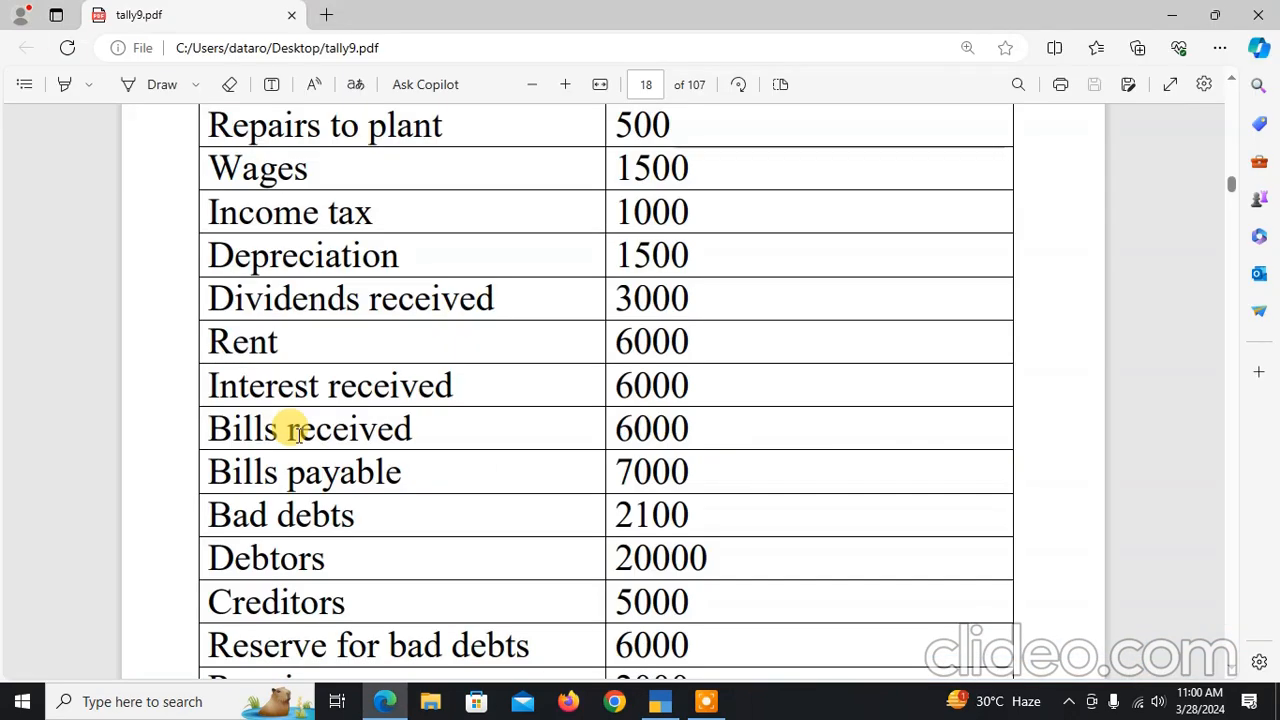
key(alt+Tab)
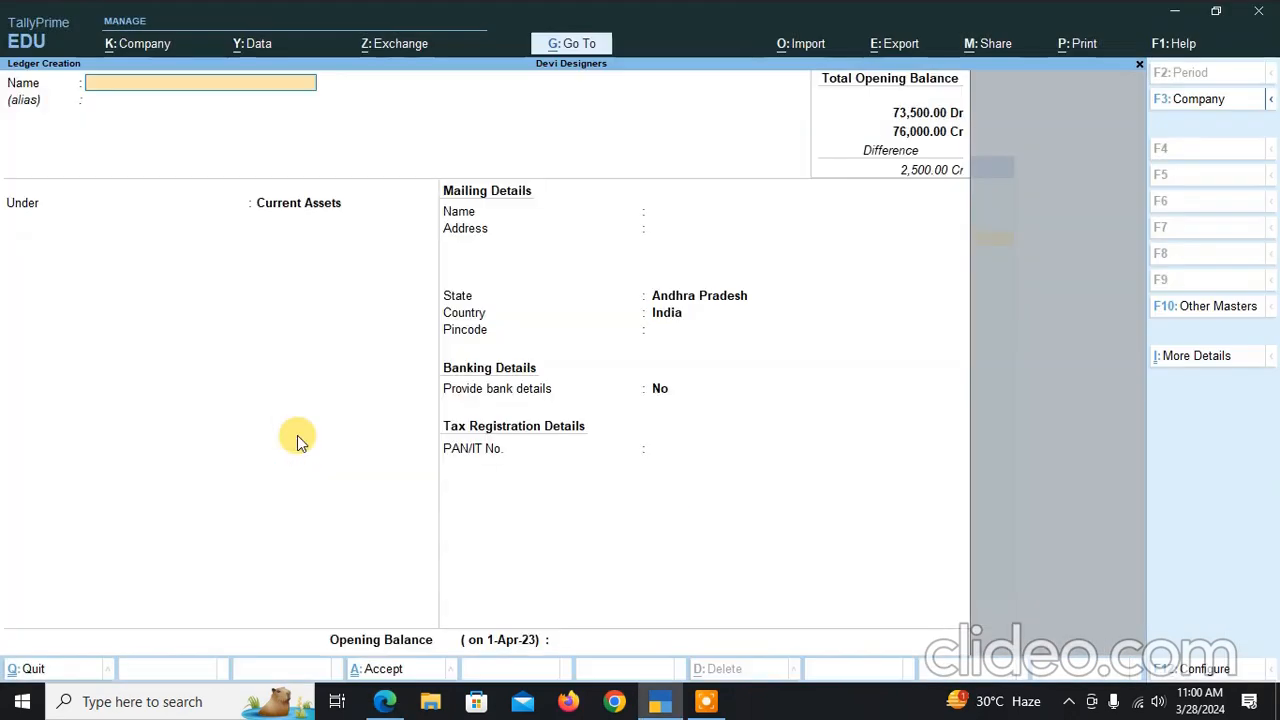
text(B/p)
key(Return)
key(Return)
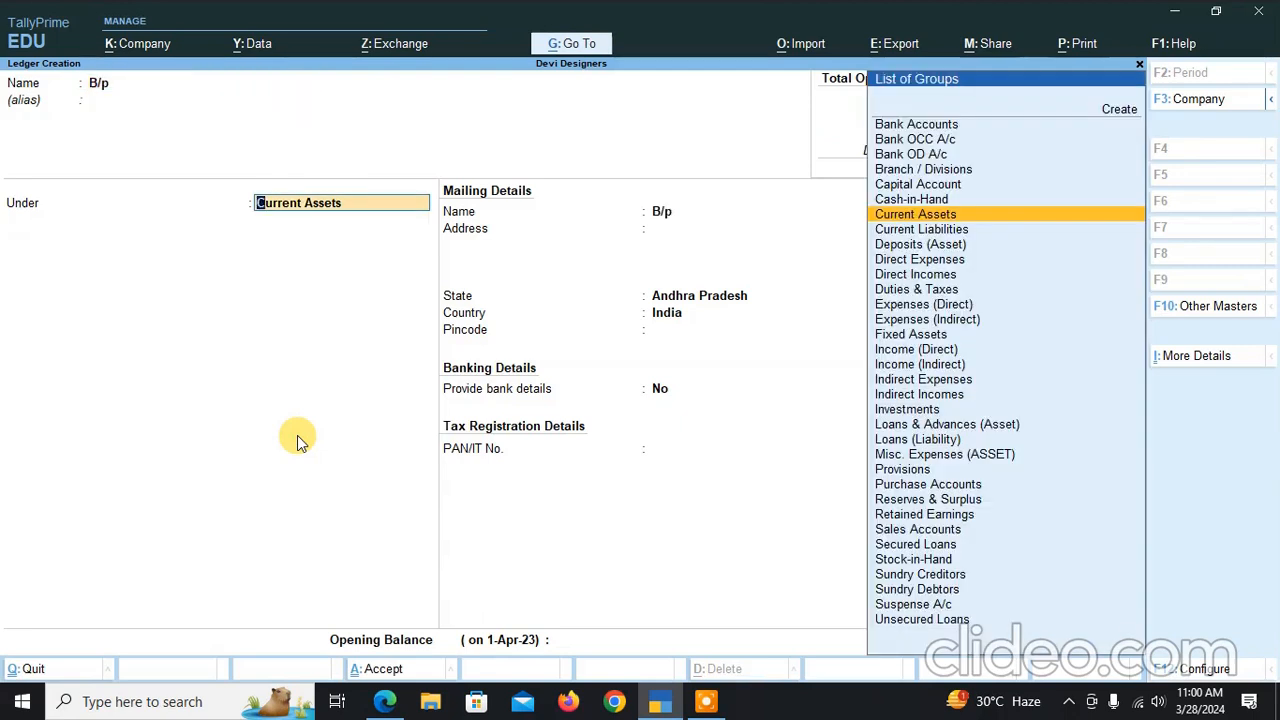
text(Cu)
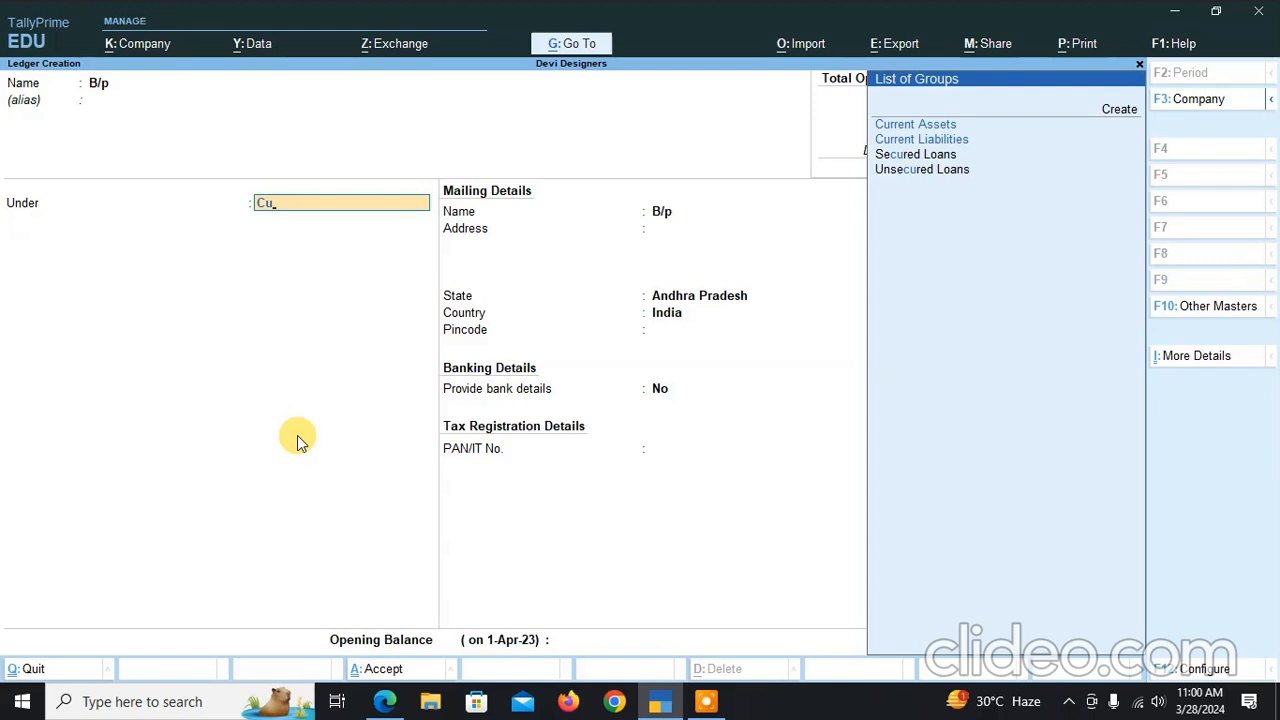
key(Down)
key(Return)
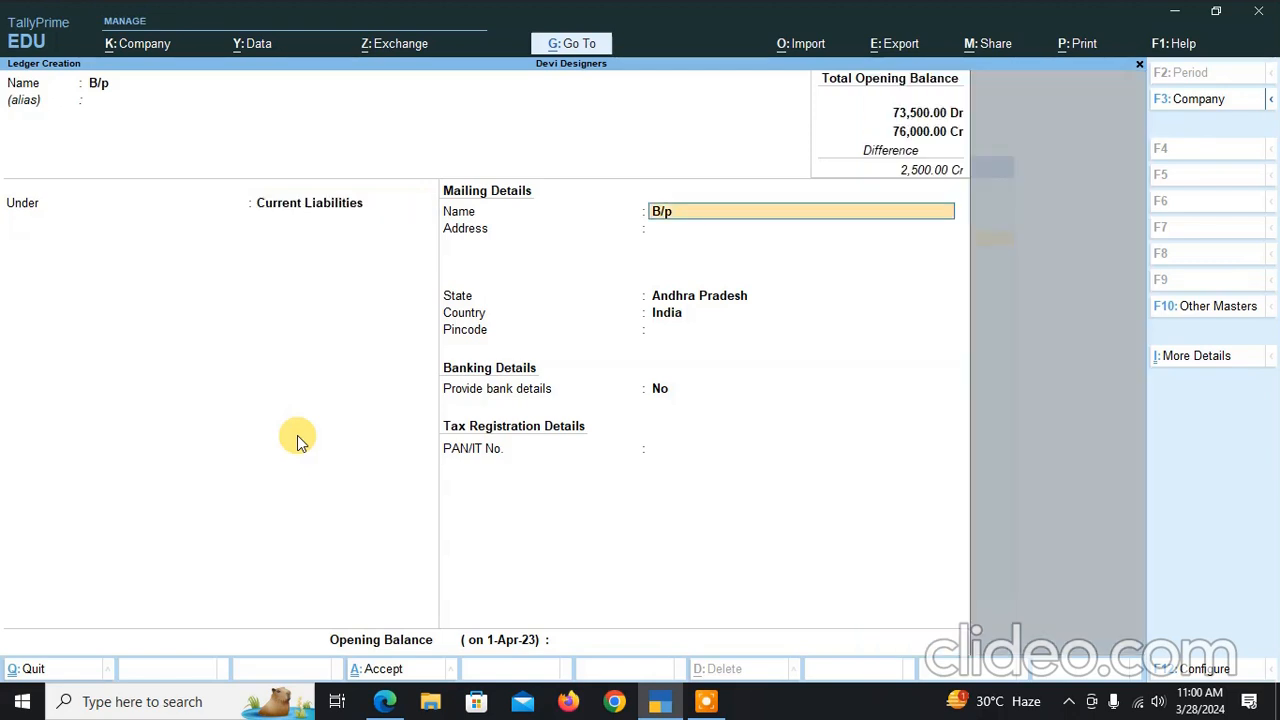
Keep the B/p ledger's mailing and bank defaults, check the bills payable amount in the table, set the opening balance to 7000 Cr and save it
key(Return)
key(Return)
key(Return)
key(Return)
key(Return)
key(Return)
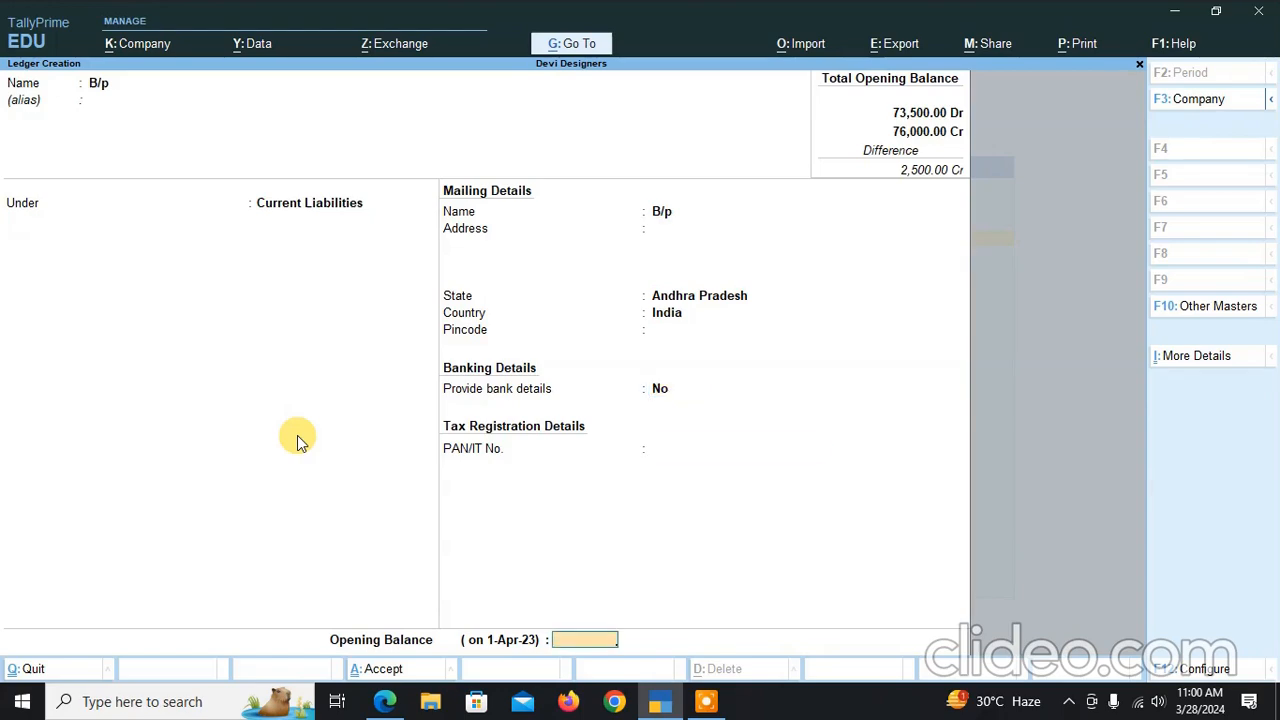
key(alt+Tab)
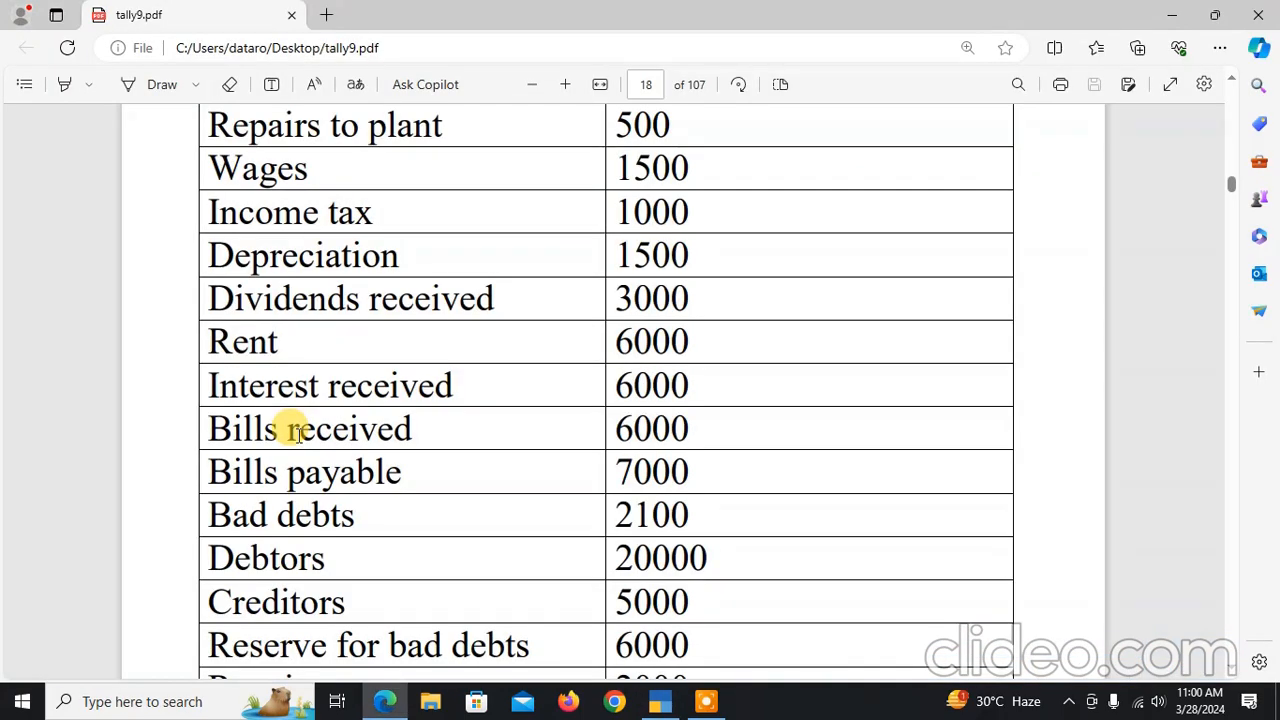
key(alt+Tab)
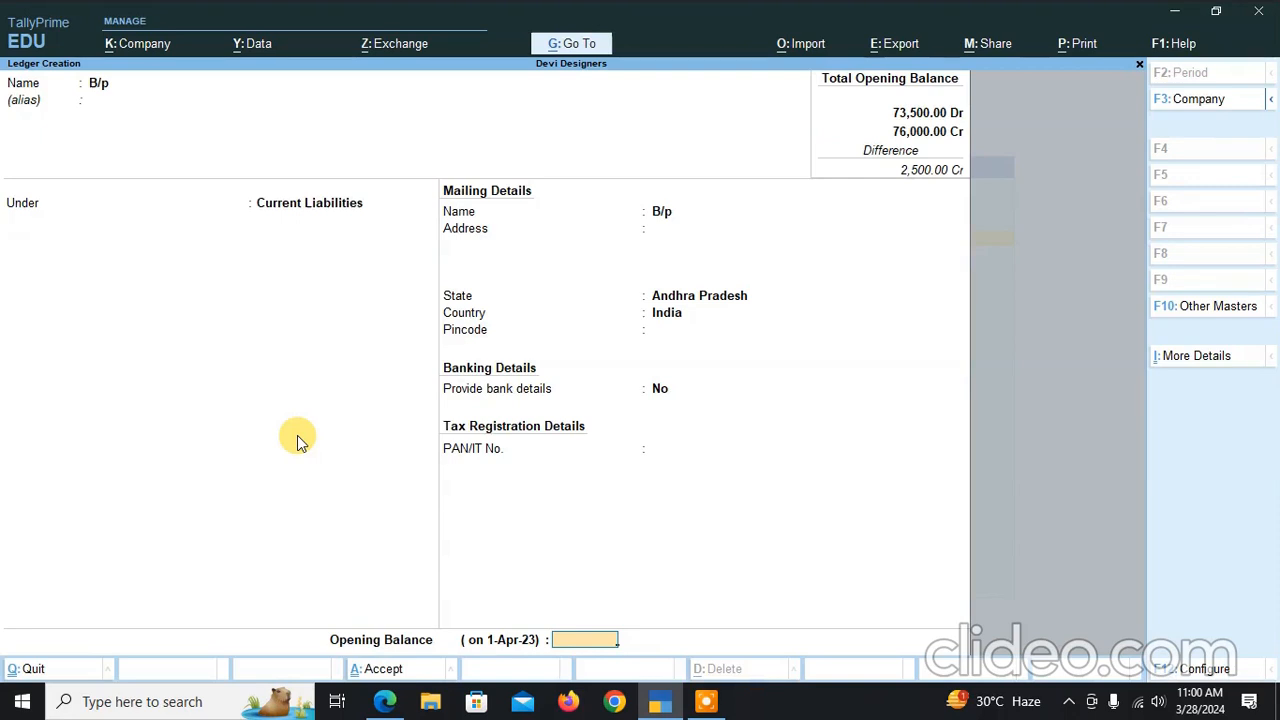
text(7000)
key(Return)
key(Return)
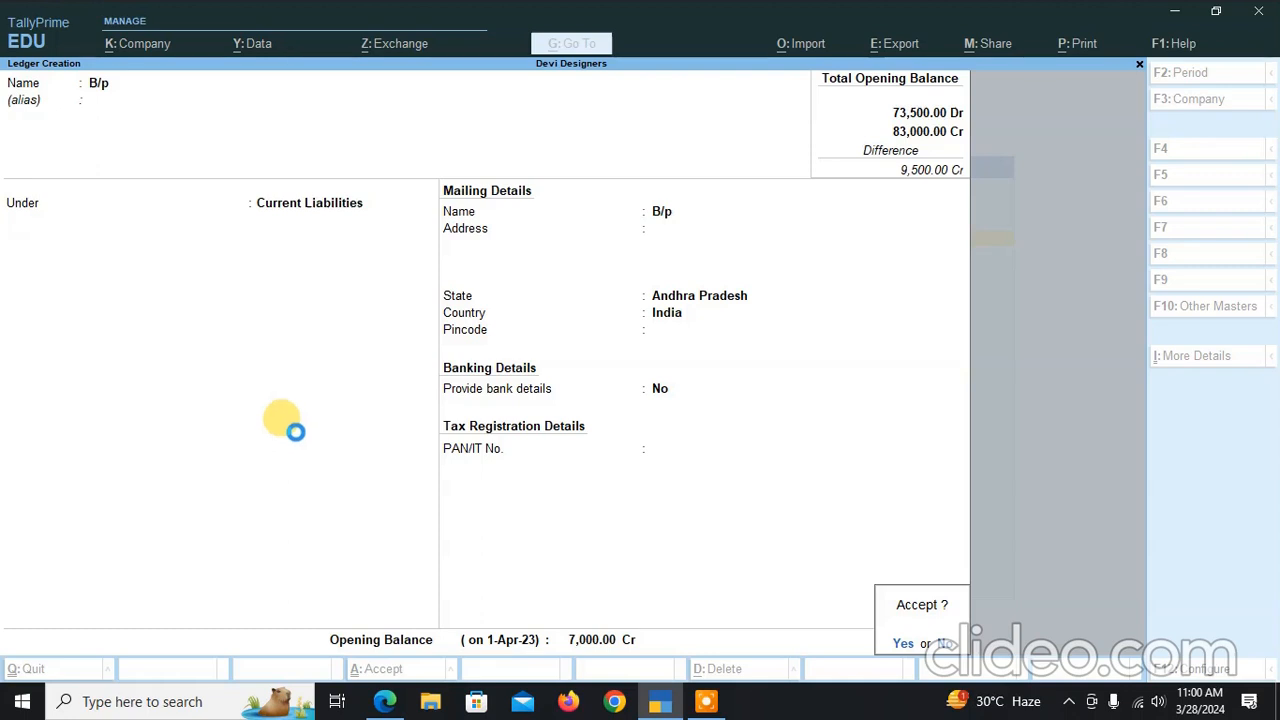
key(y)
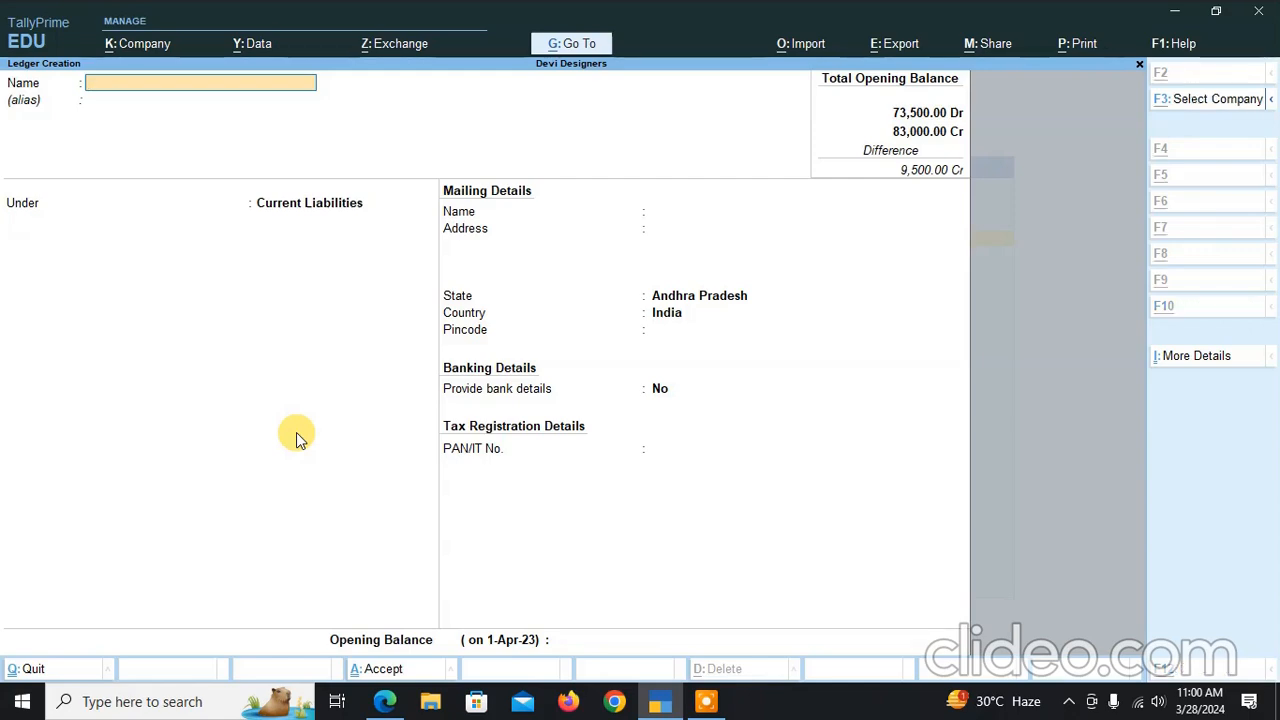
Check the fifteenth entry in the Ledger 1 table and name a new ledger Bad Debts under the Indirect Expenses group
key(alt+Tab)
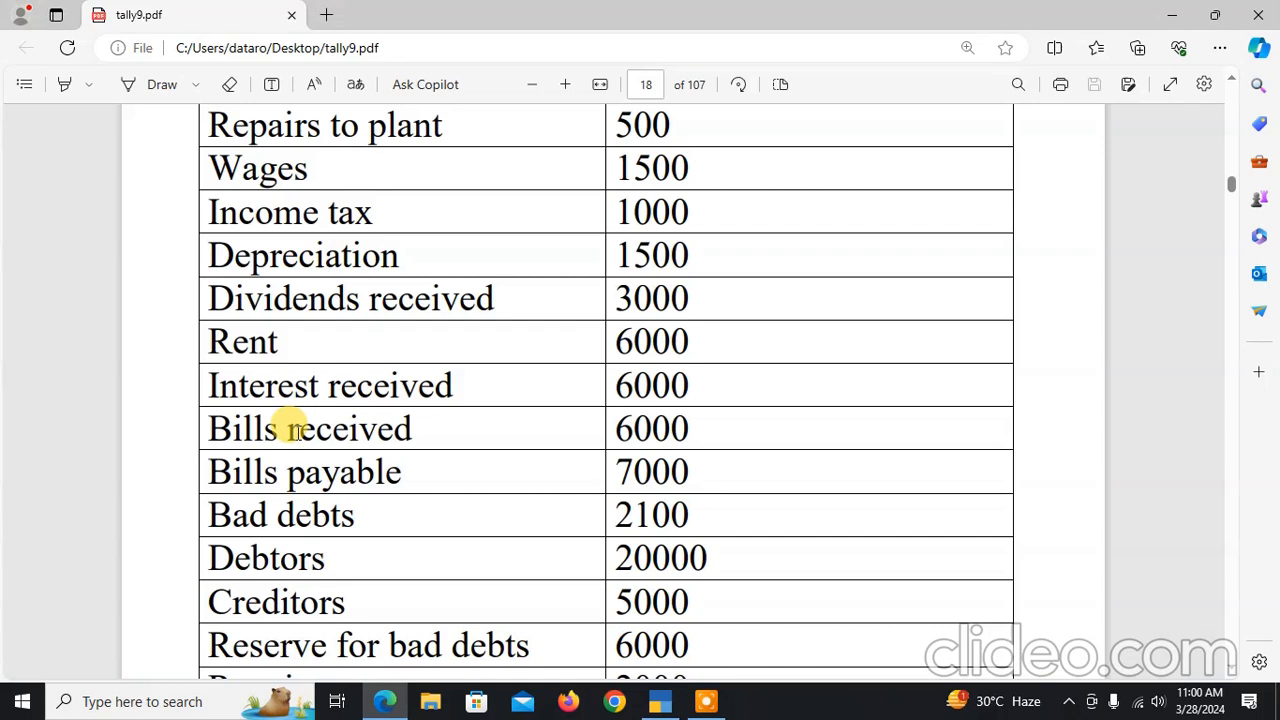
key(alt+Tab)
text(B)
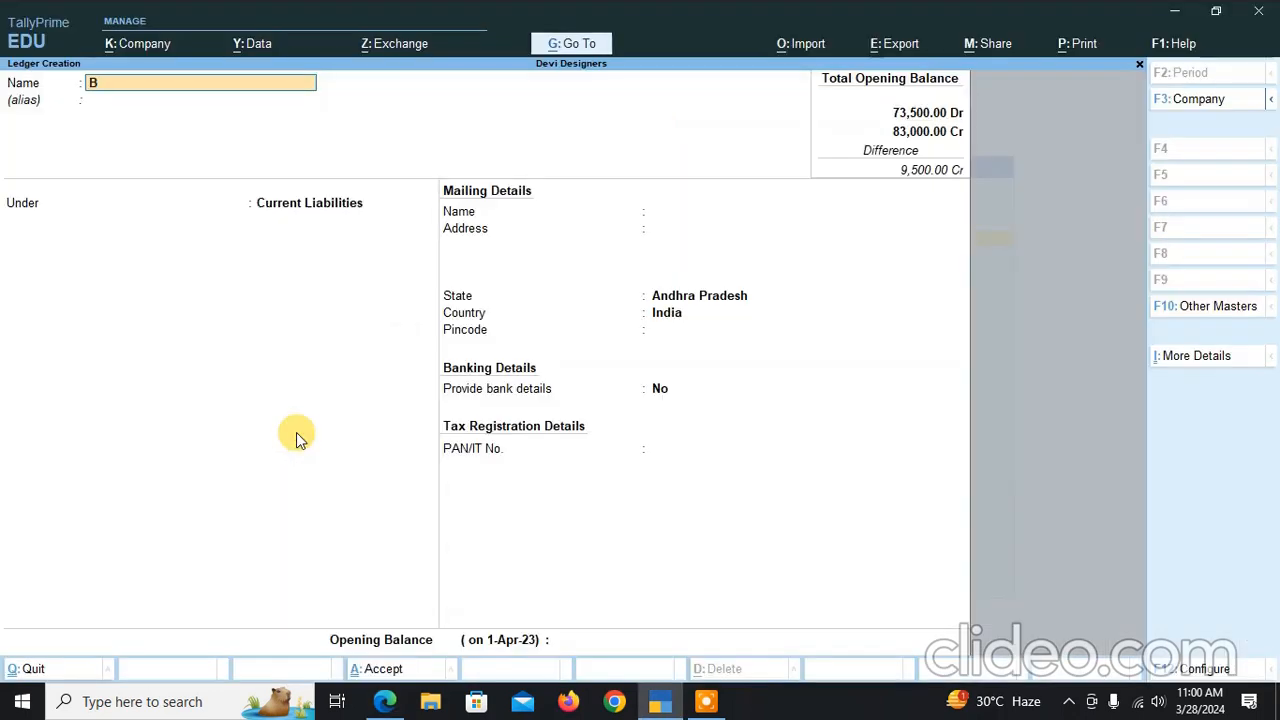
text(ad debts)
key(Return)
key(Return)
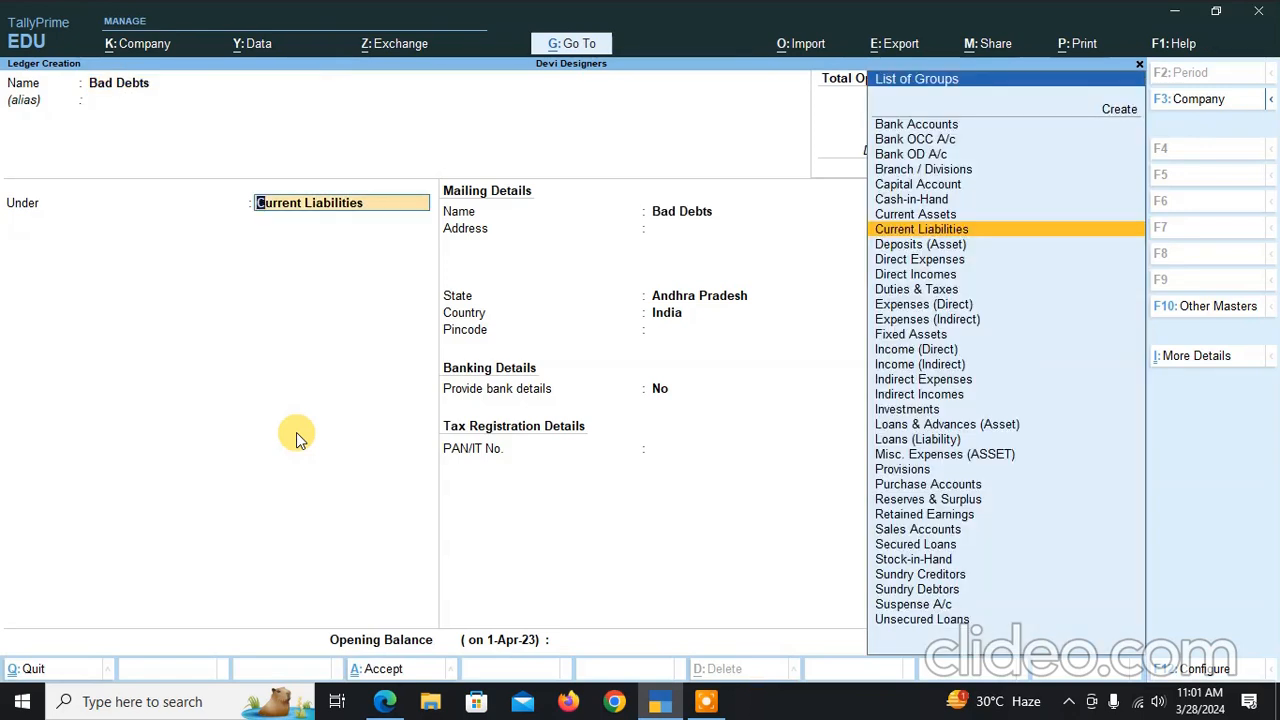
text(Indirect Expe)
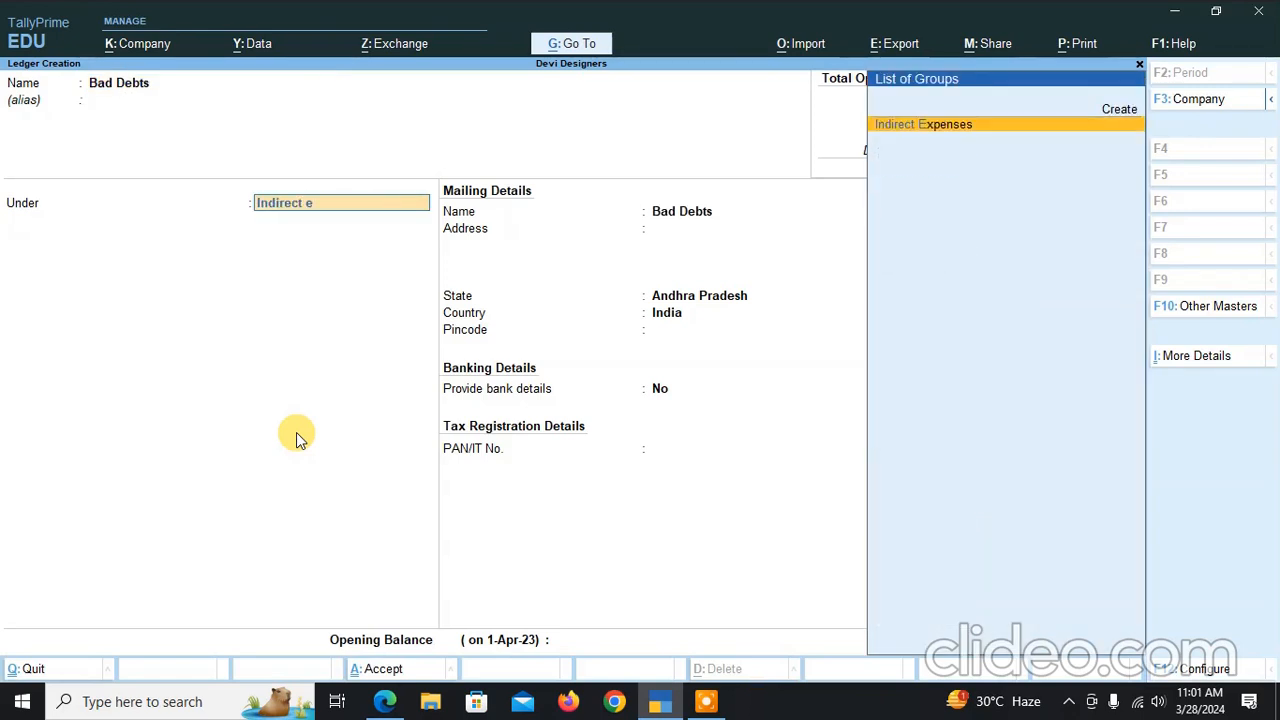
key(Return)
Keep the Bad Debts ledger's other defaults, check its amount in the table, set the opening balance to 2100 Dr and save it
key(Return)
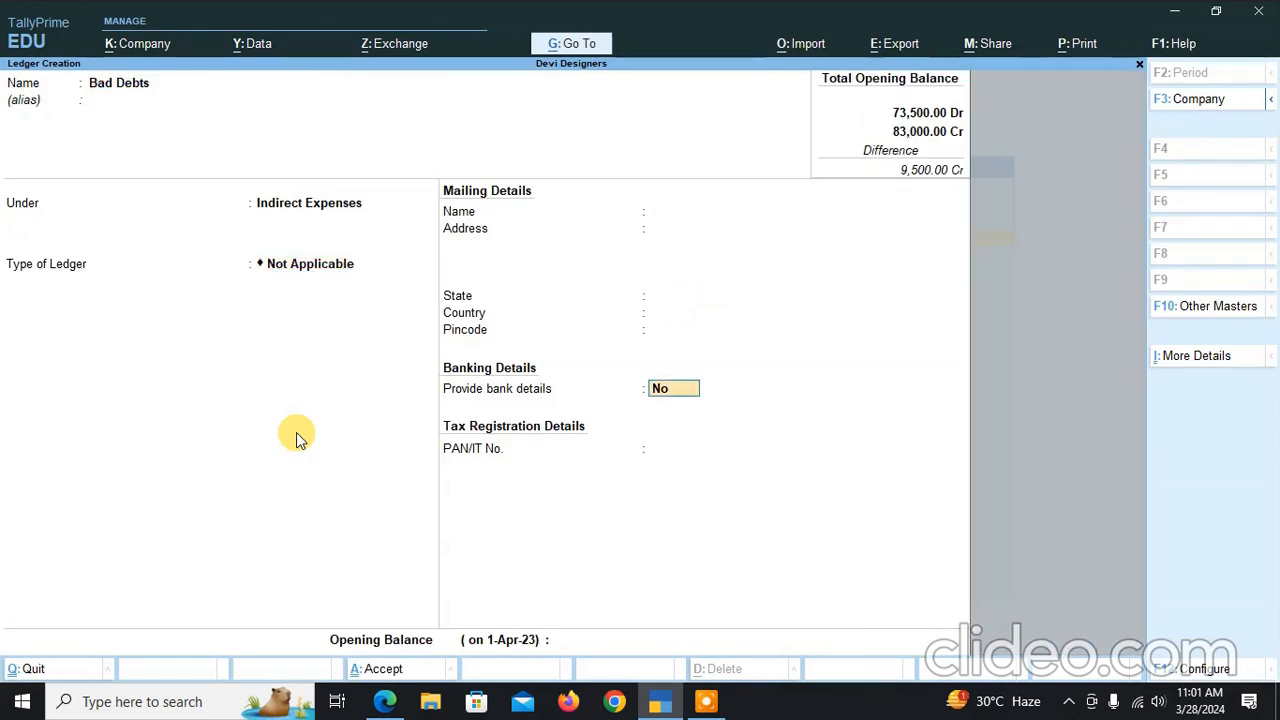
key(Return)
key(alt+Tab)
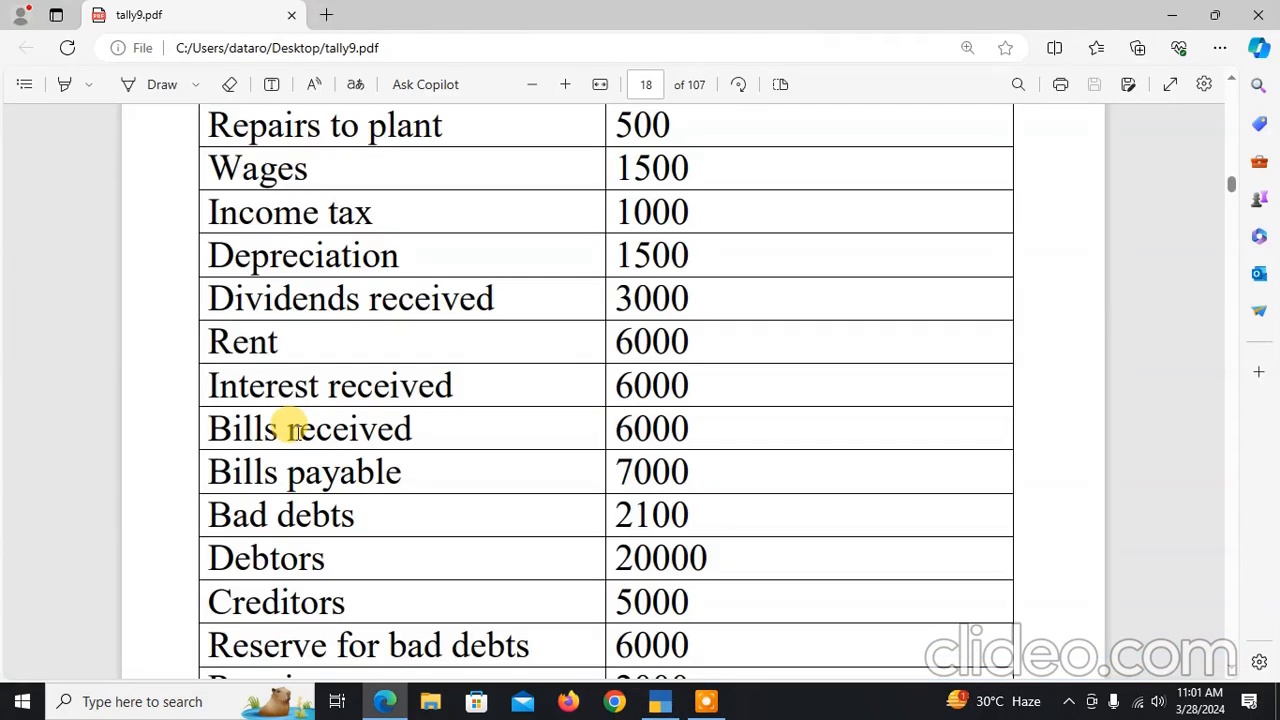
key(alt+Tab)
text(2,1)
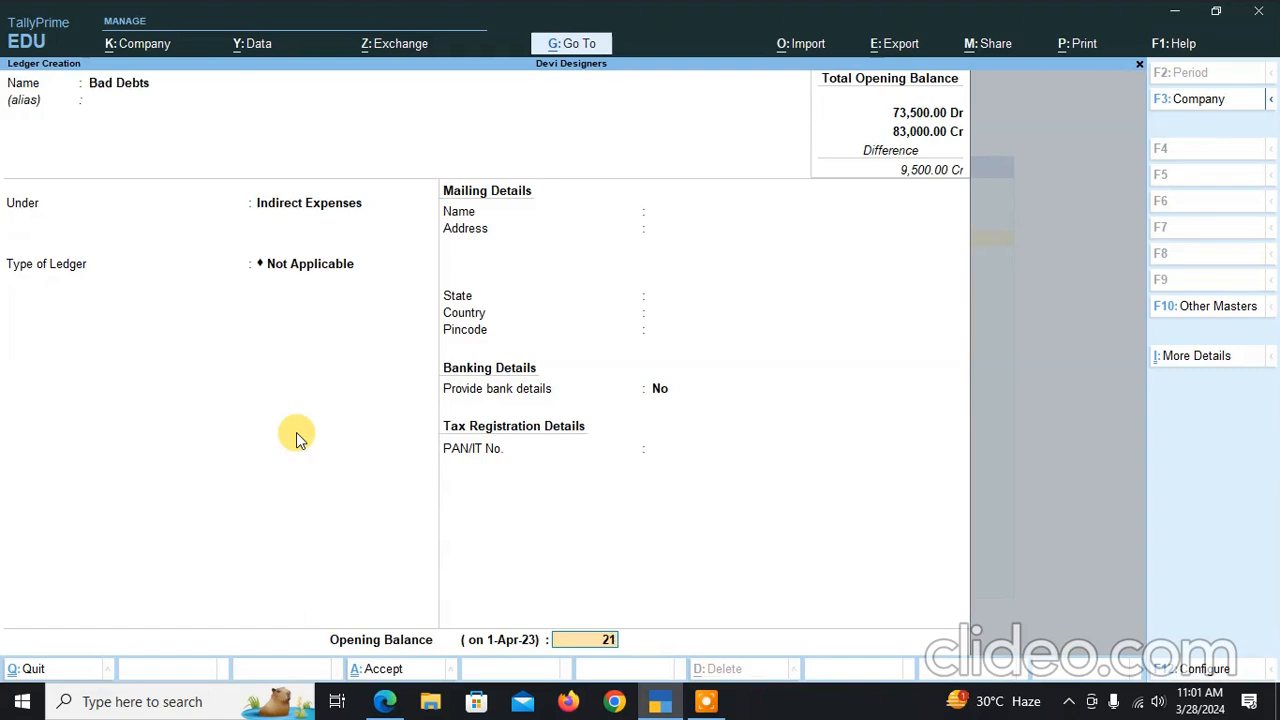
text(00)
key(Return)
key(Return)
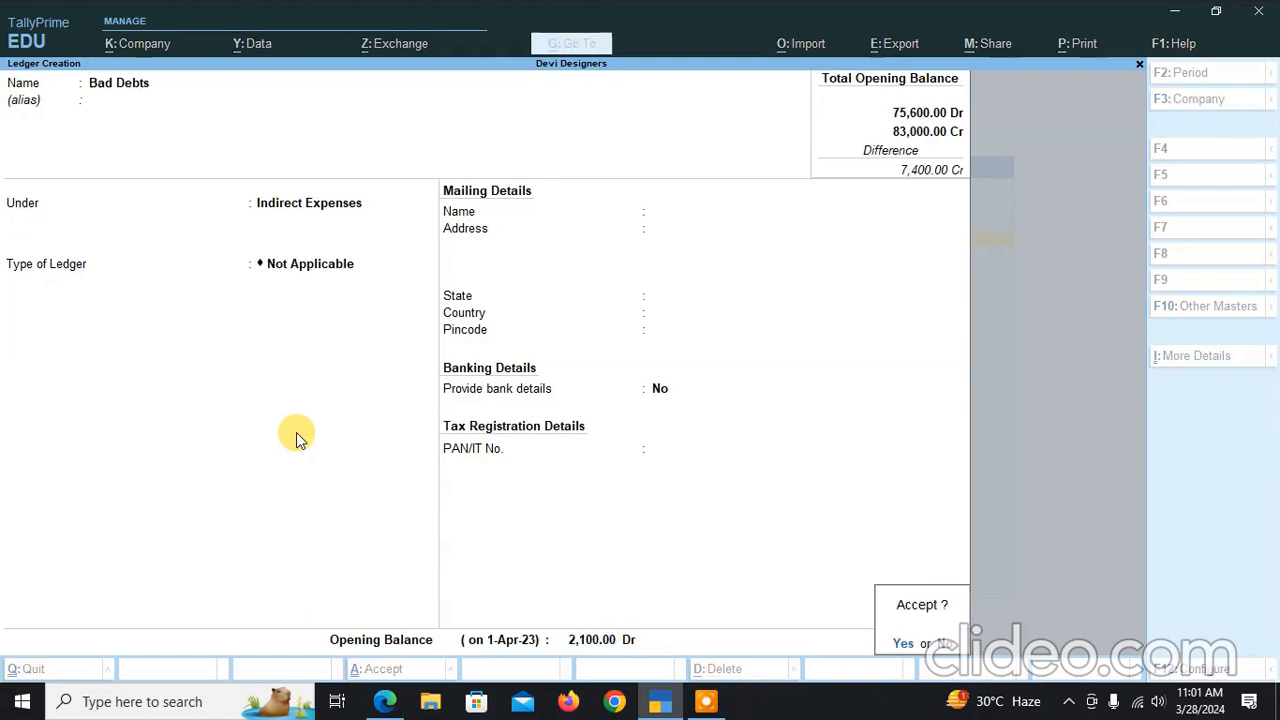
click(290, 428)
Check the sixteenth entry in the Ledger 1 table and name a new ledger Debtors under the Sundry Debtors group
key(alt+Tab)
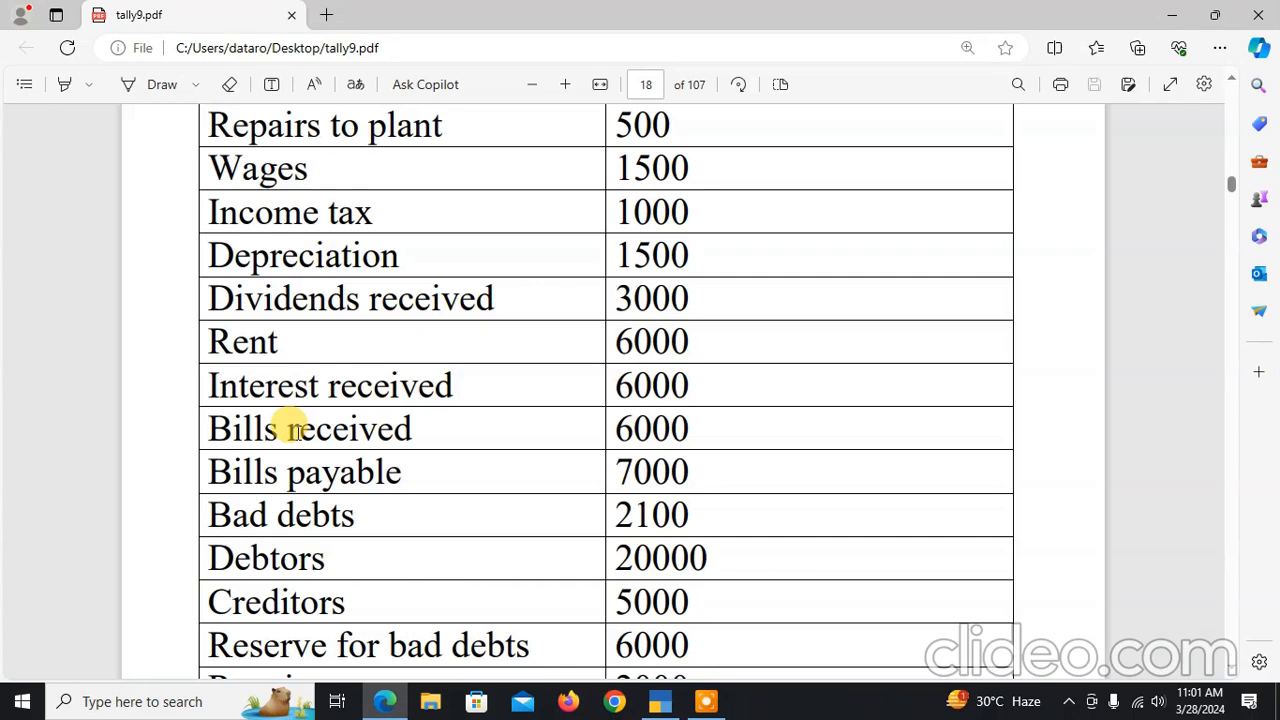
key(alt+Tab)
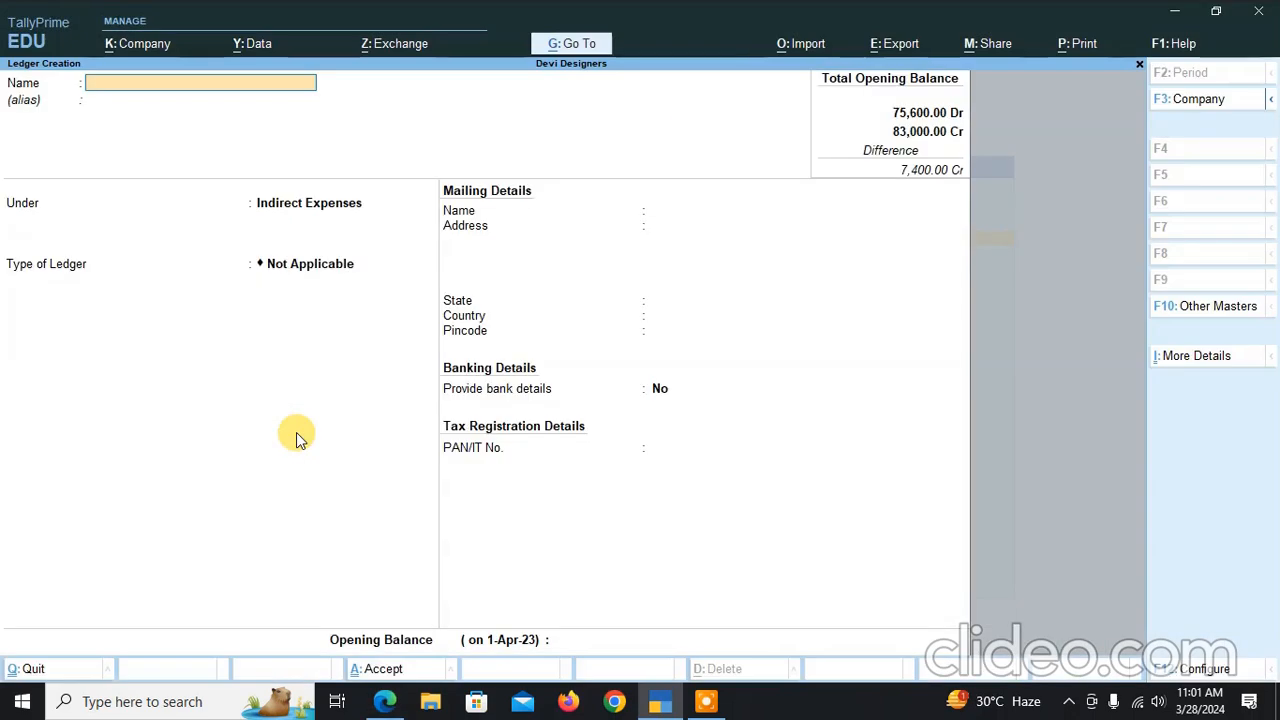
text(Debtors)
key(Return)
key(Return)
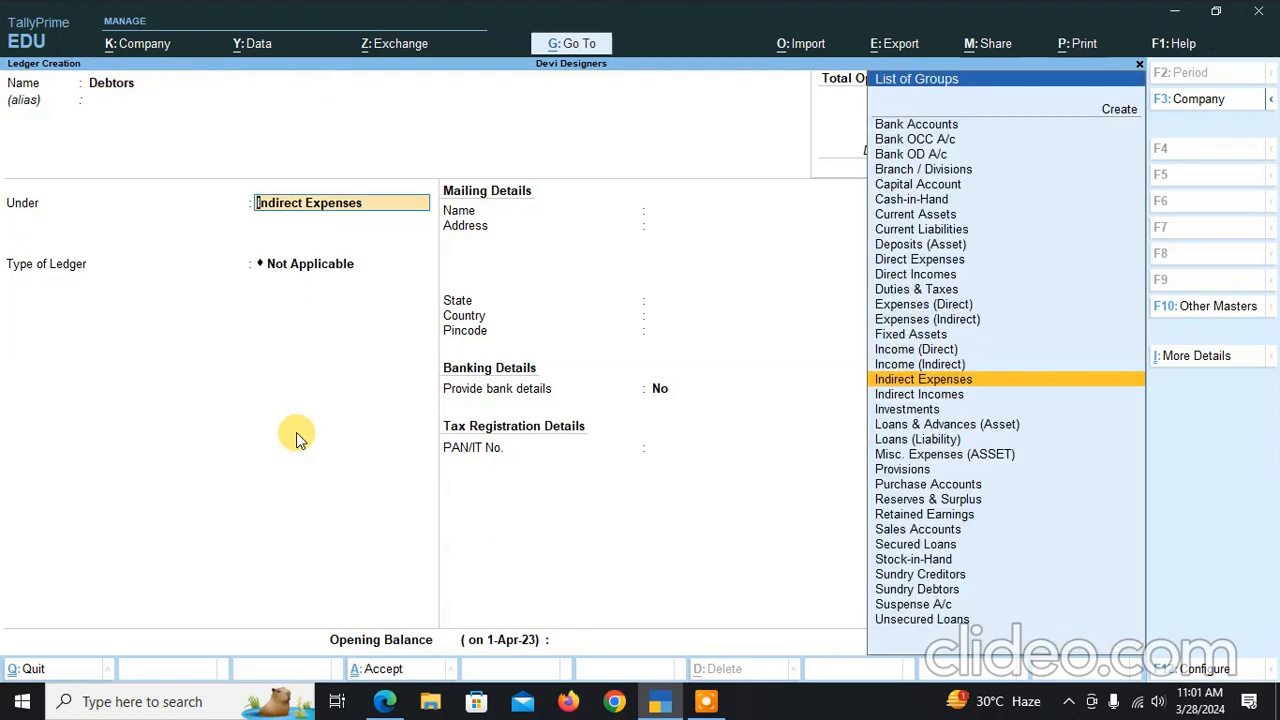
text(Sundry)
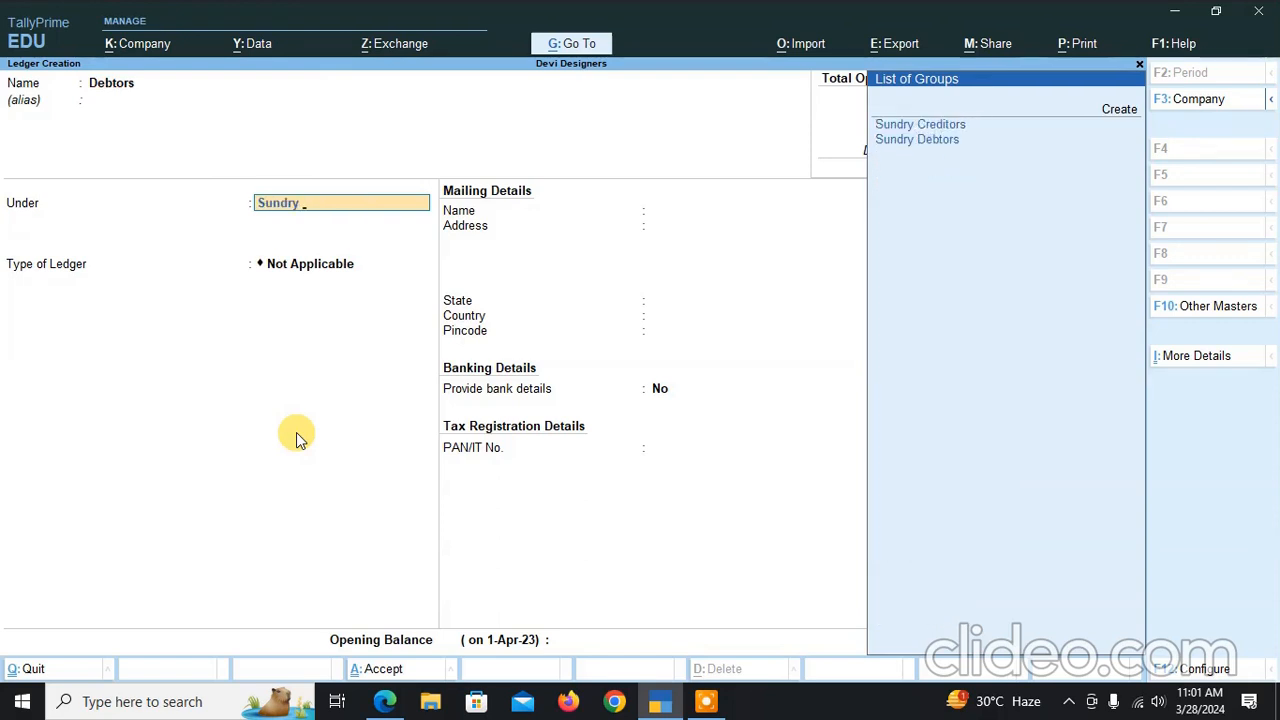
text(d)
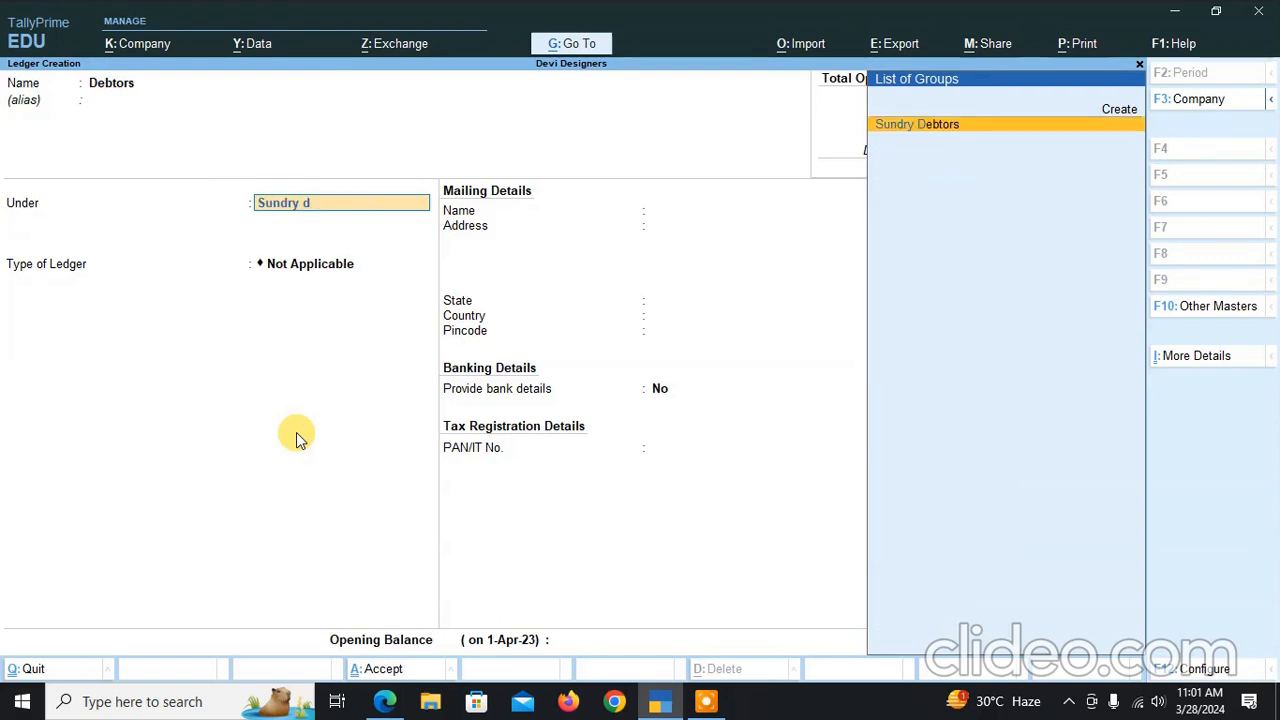
key(Return)
Keep the Debtors ledger's bill-by-bill, credit period, mailing, bank and tax details at their defaults
key(Return)
key(Return)
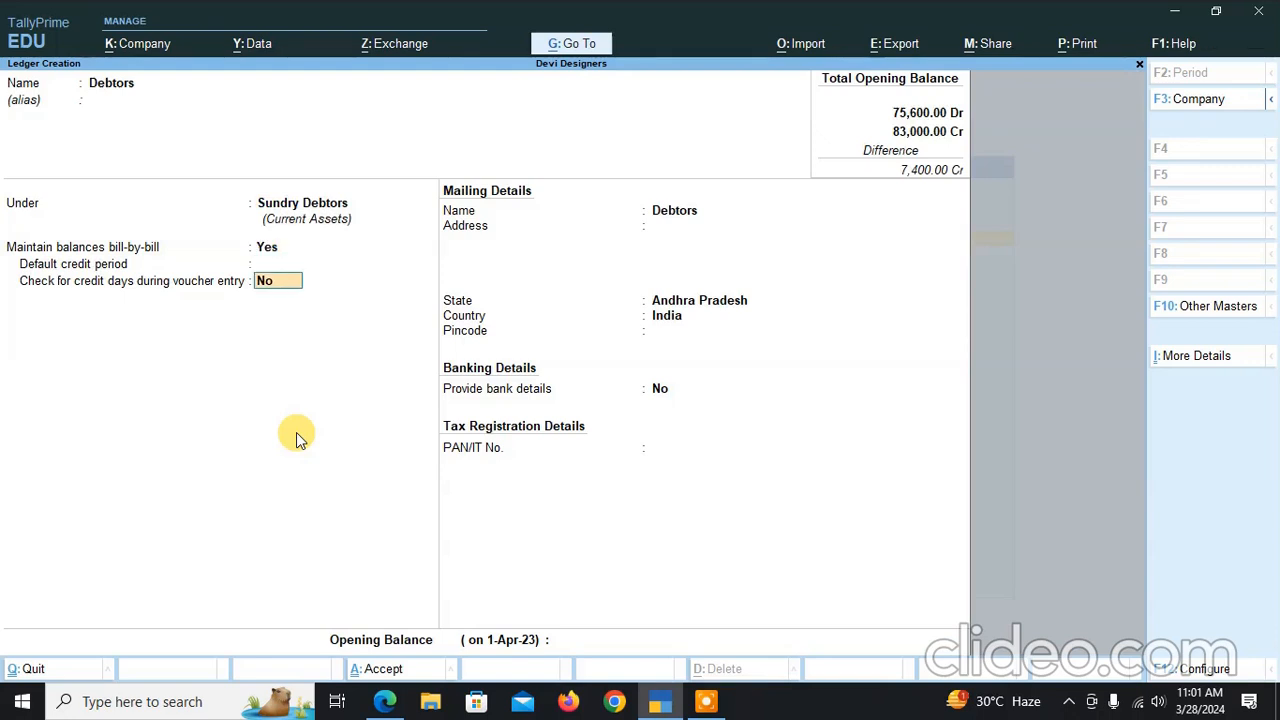
key(Return)
key(Return)
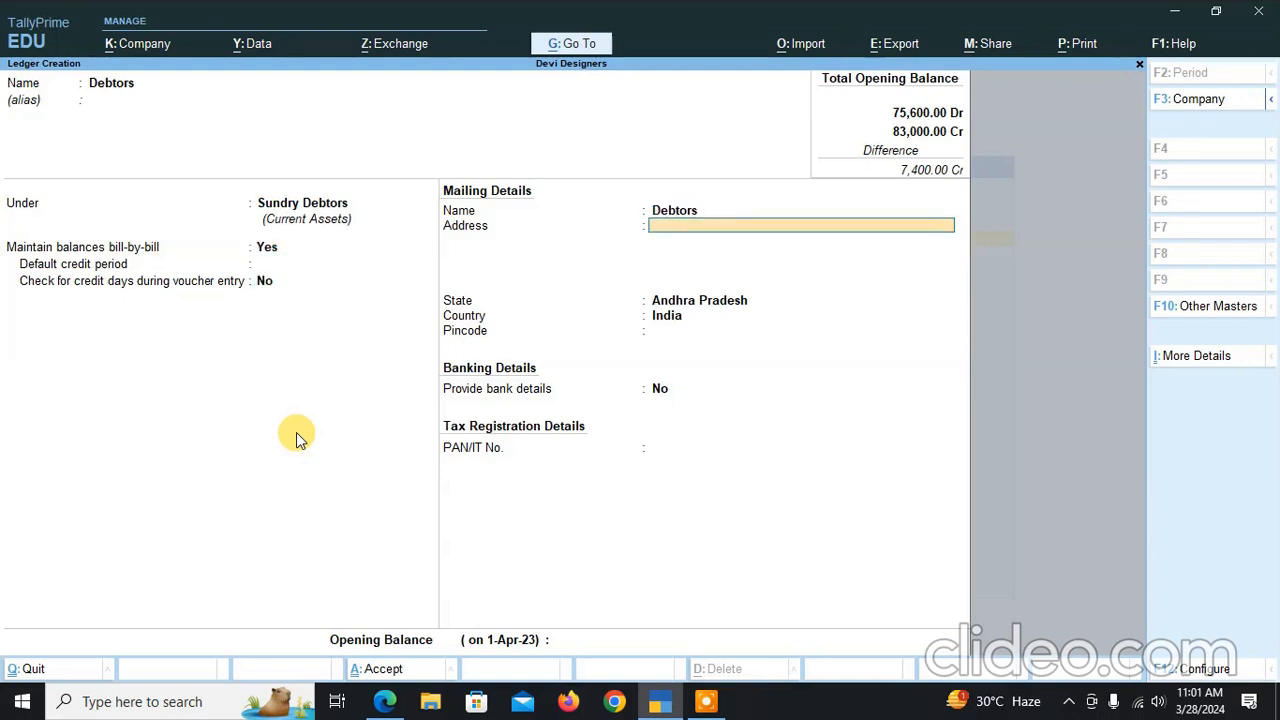
key(Return)
key(Return)
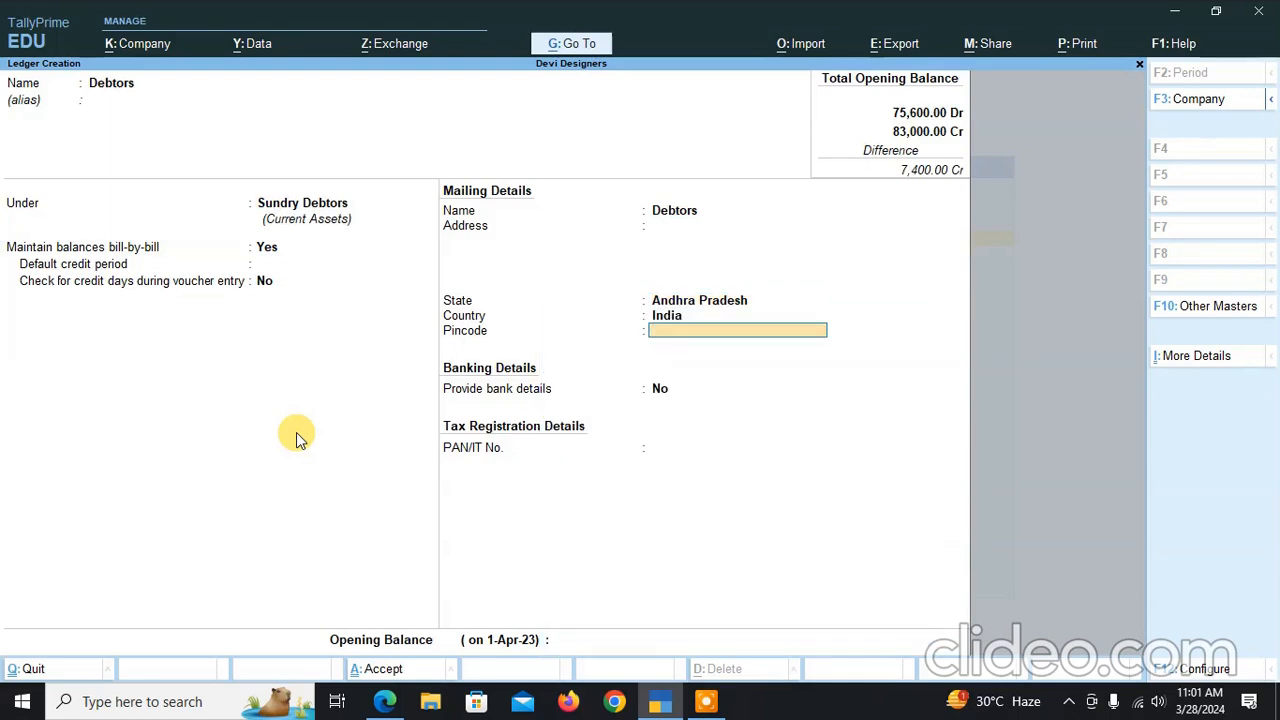
key(Return)
key(Return)
key(Return)
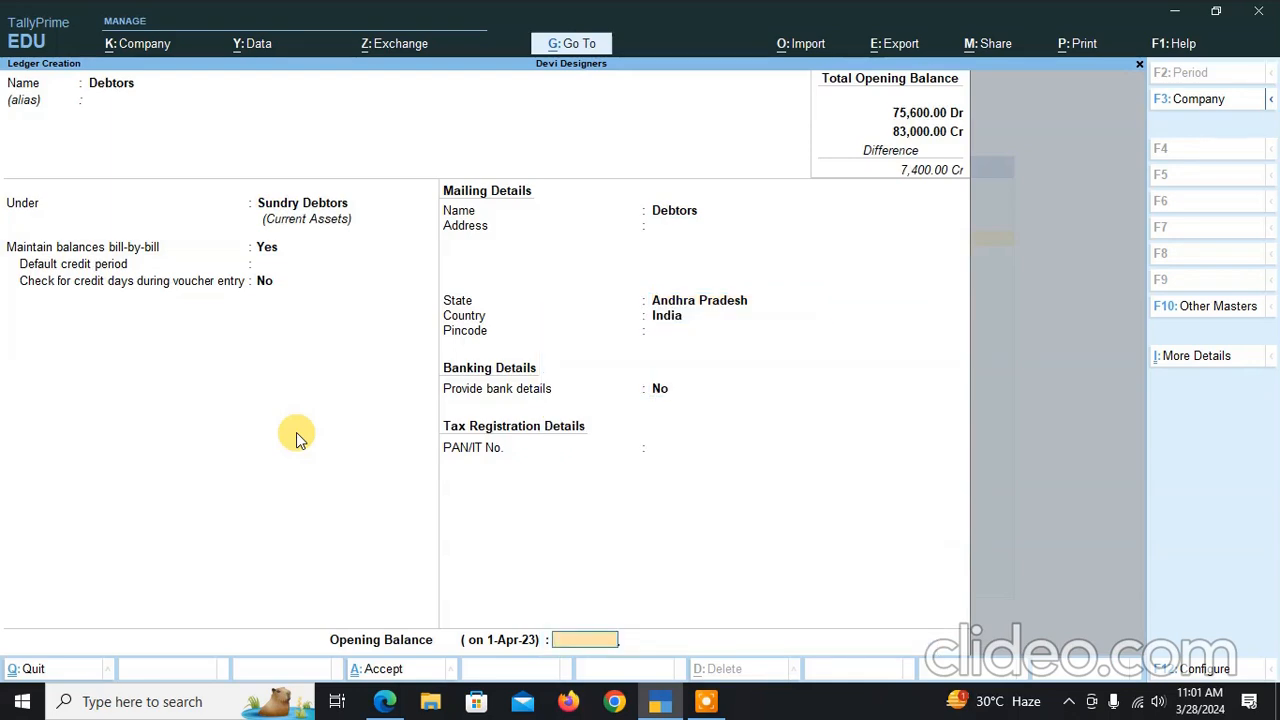
Check the debtors amount in the table, set the Debtors ledger's opening balance to 20000 Dr and save it
key(alt+Tab)
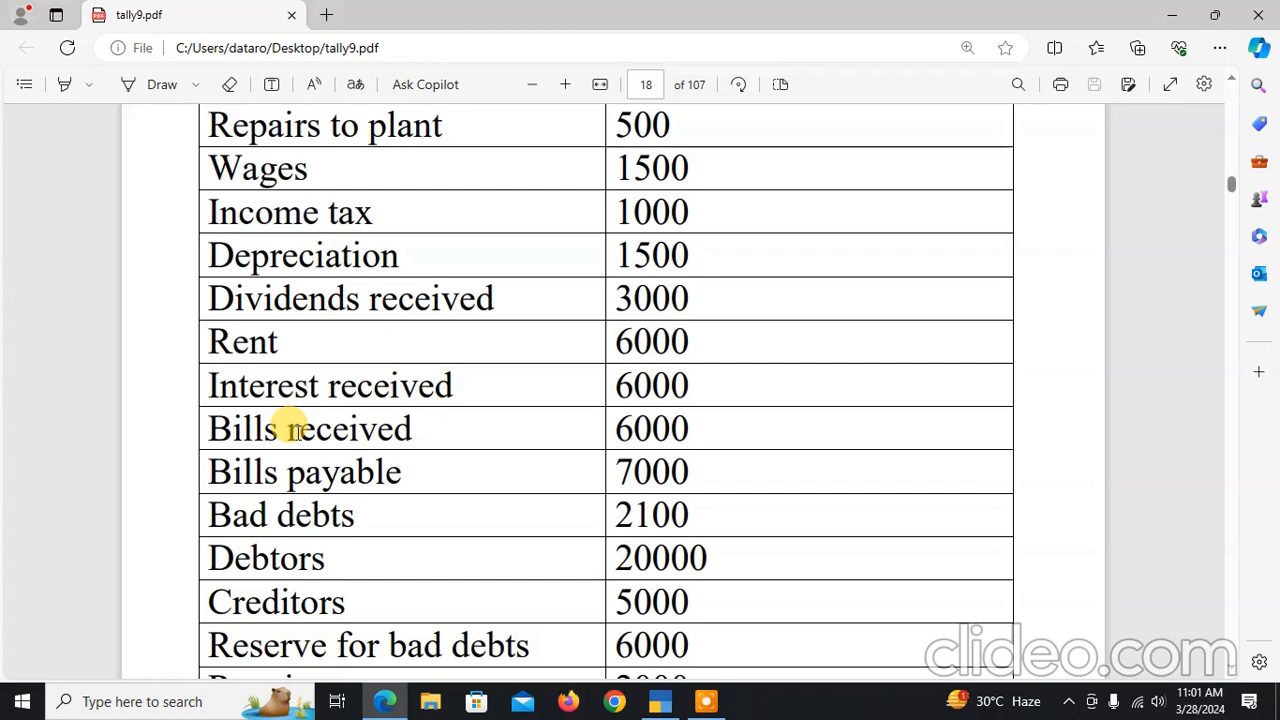
key(alt+Tab)
text(20000)
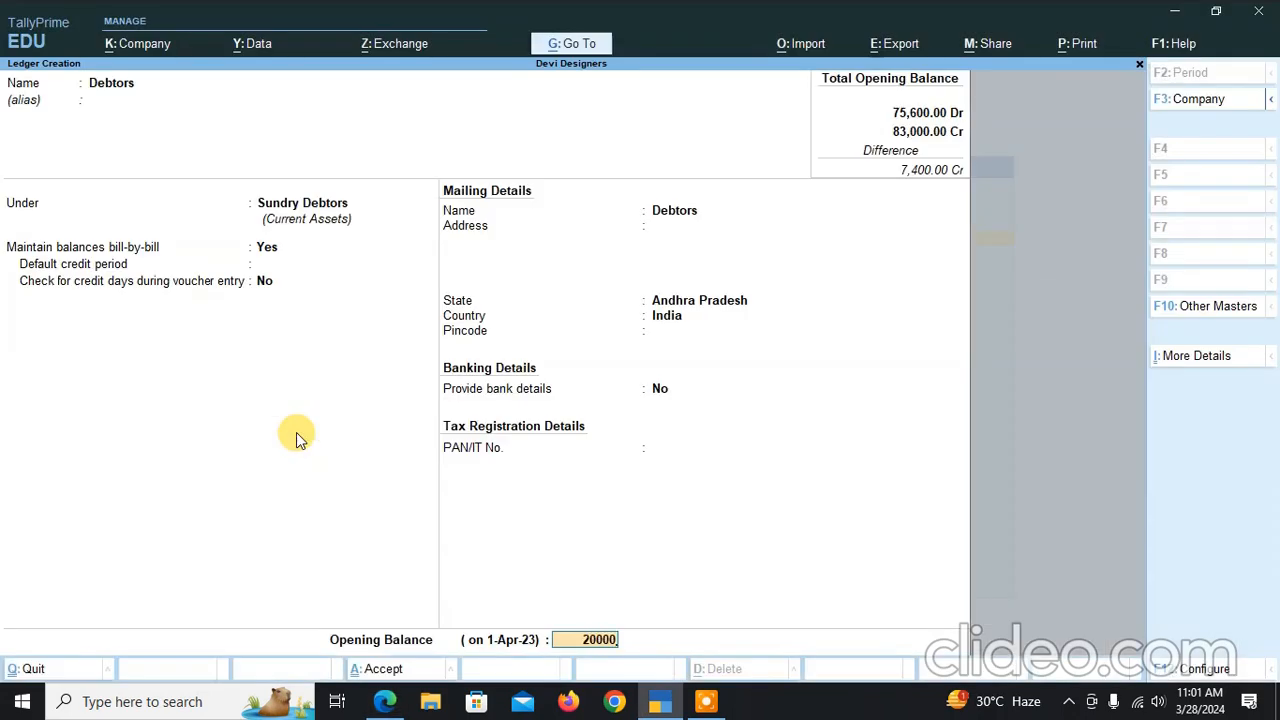
key(Return)
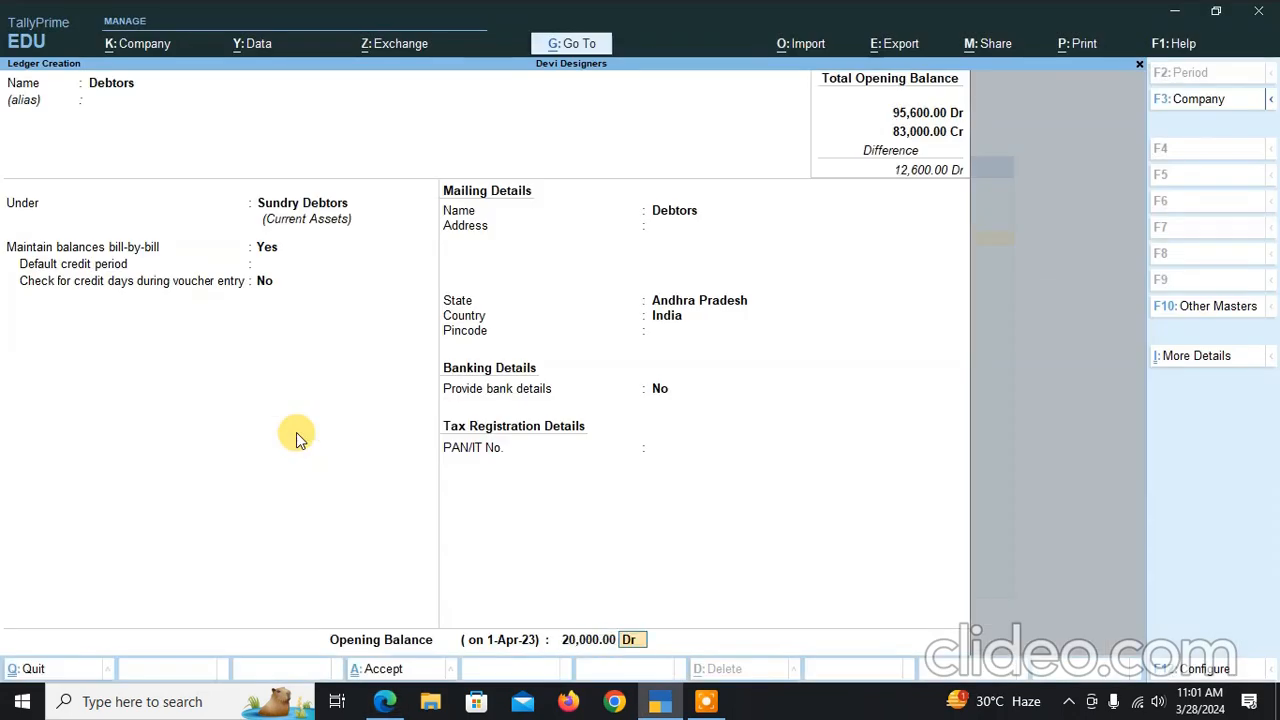
key(Return)
key(Return)
key(Return)
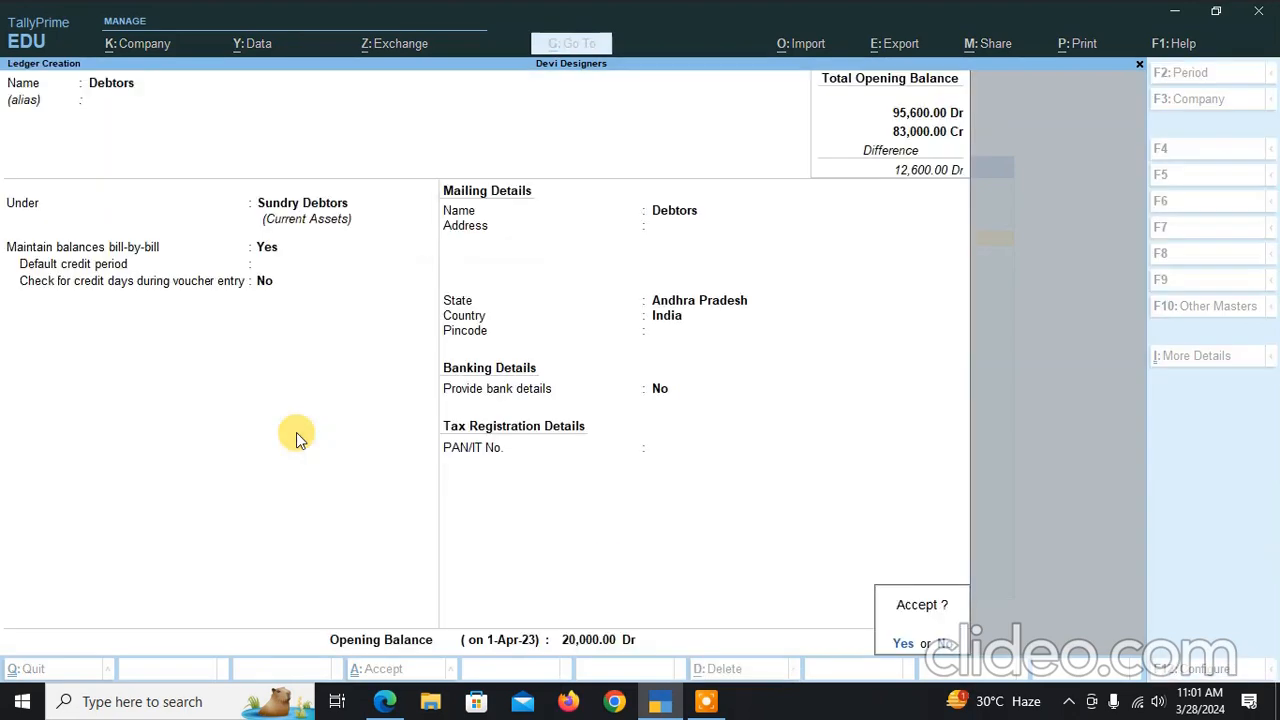
key(Return)
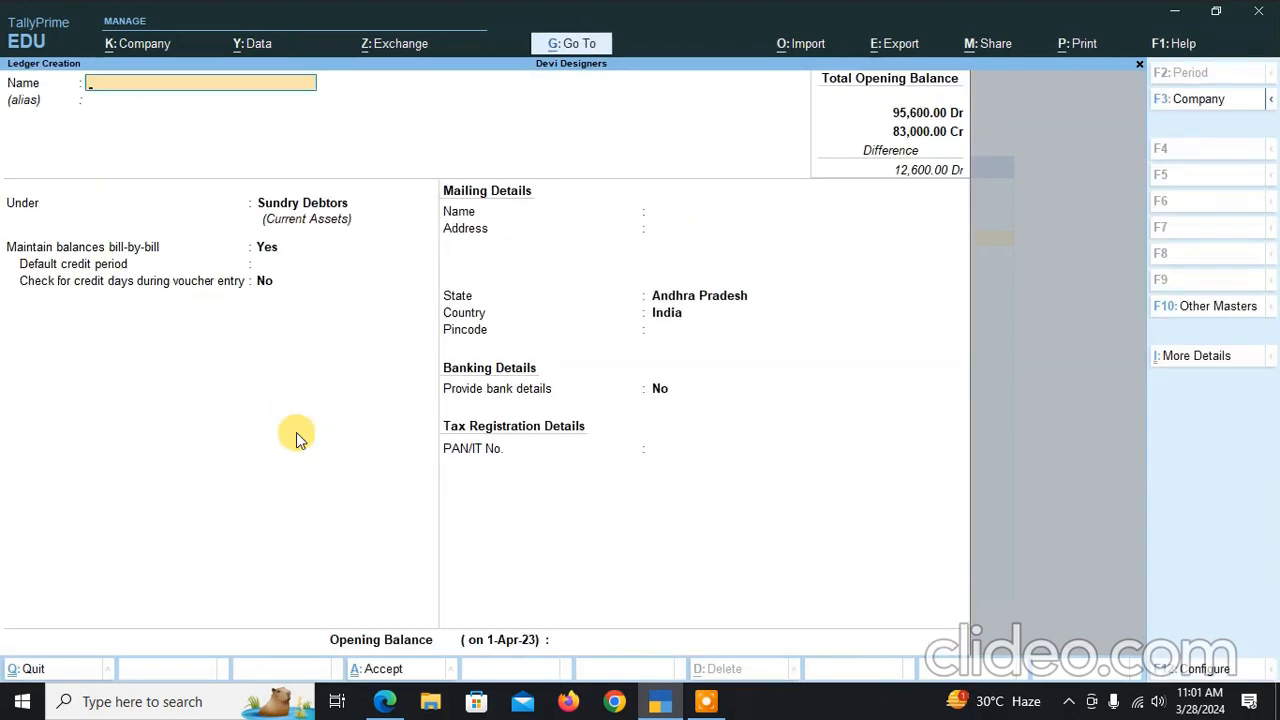
Check the entry after Debtors in the Ledger 1 table and name a new ledger Creditors under the Sundry Creditors group
key(alt+Tab)
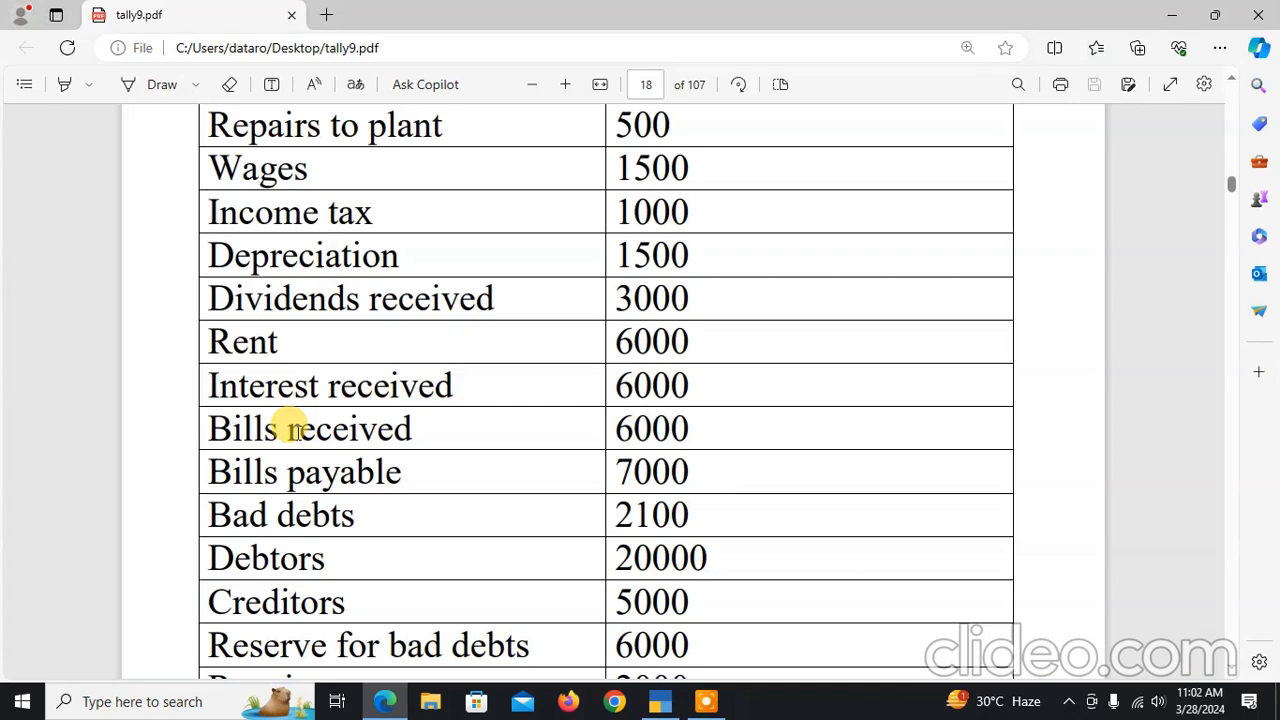
key(alt+Tab)
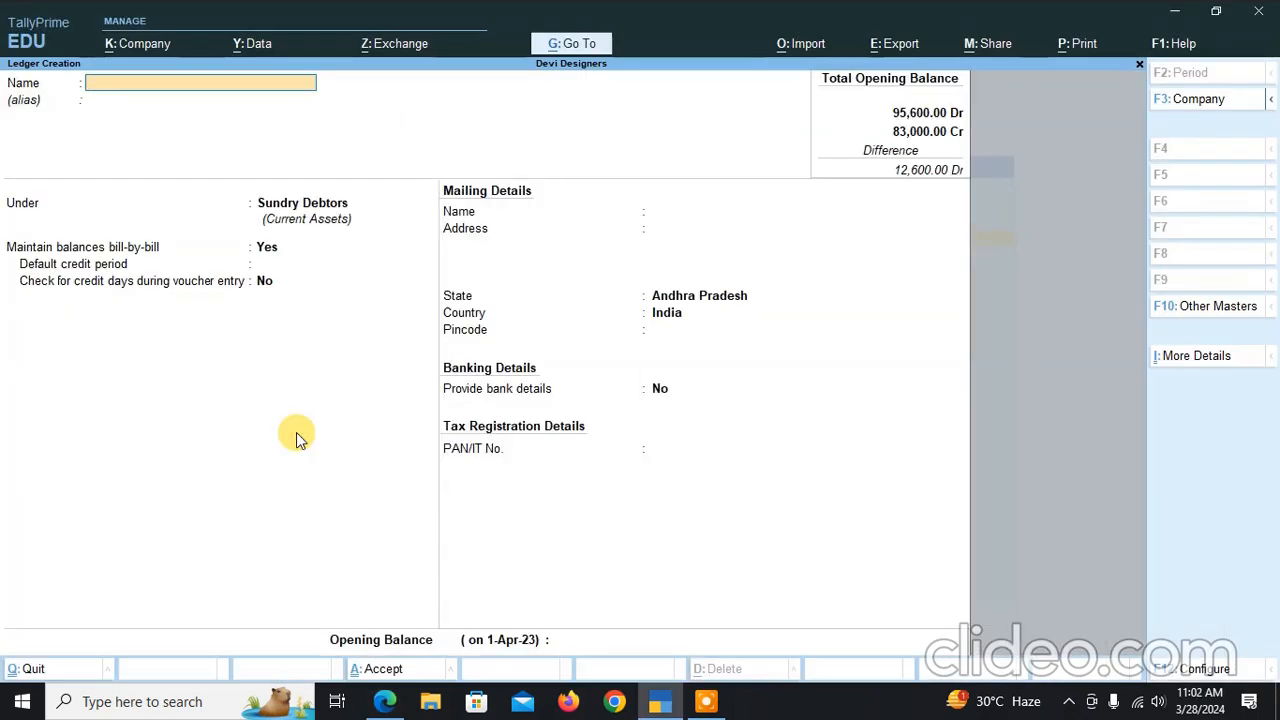
text(Creditors)
key(Return)
key(Return)
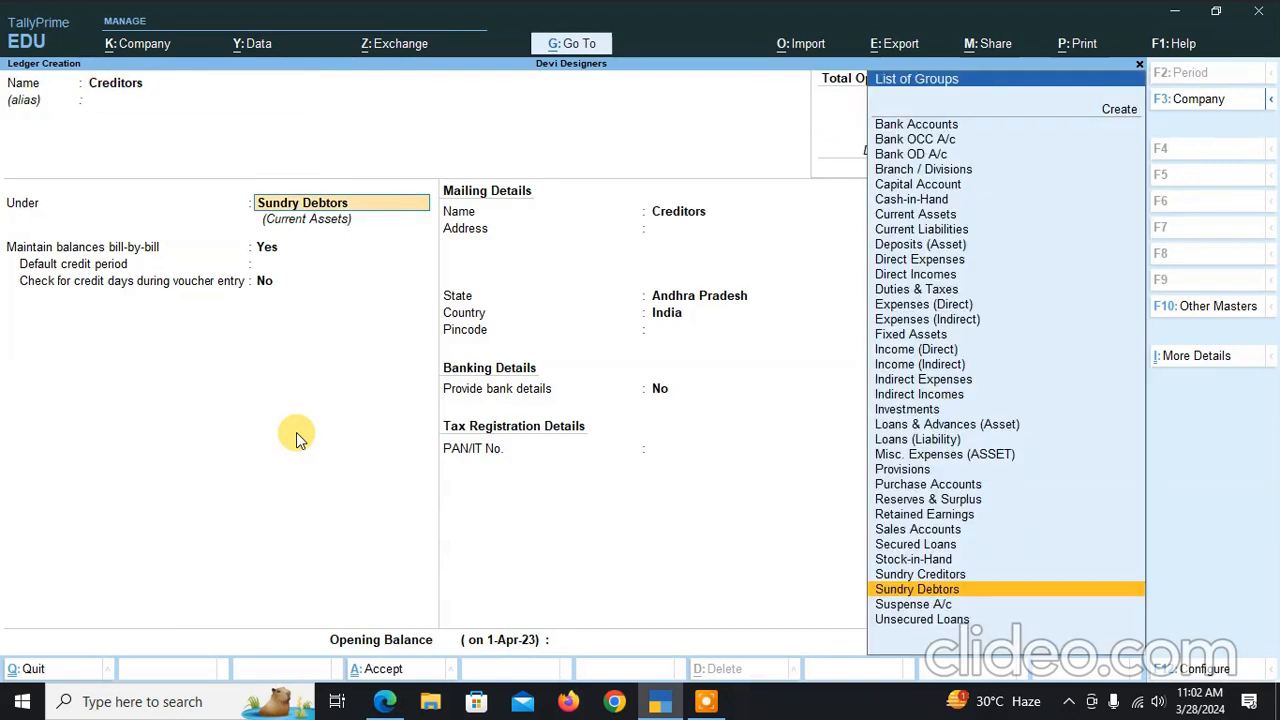
text(Sundry)
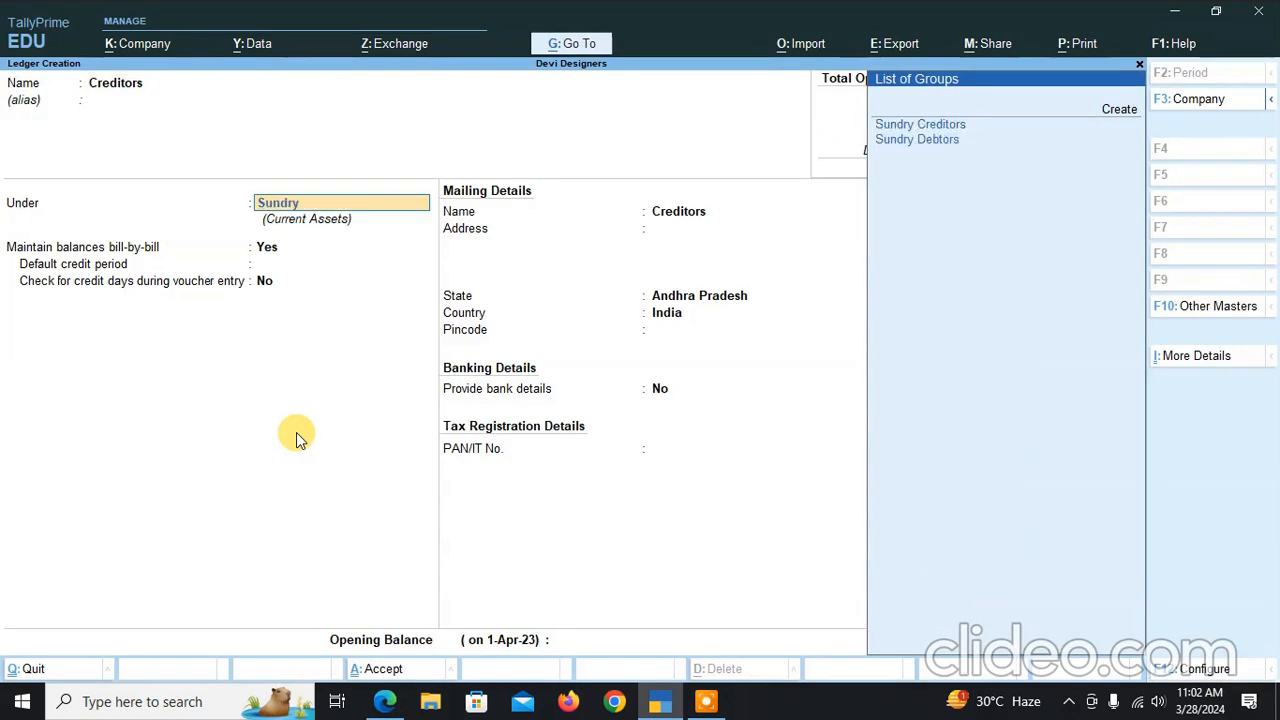
text( C)
key(Return)
Keep the Creditors ledger's bill-by-bill, credit period, mailing, bank and tax details at their defaults
key(Return)
key(Return)
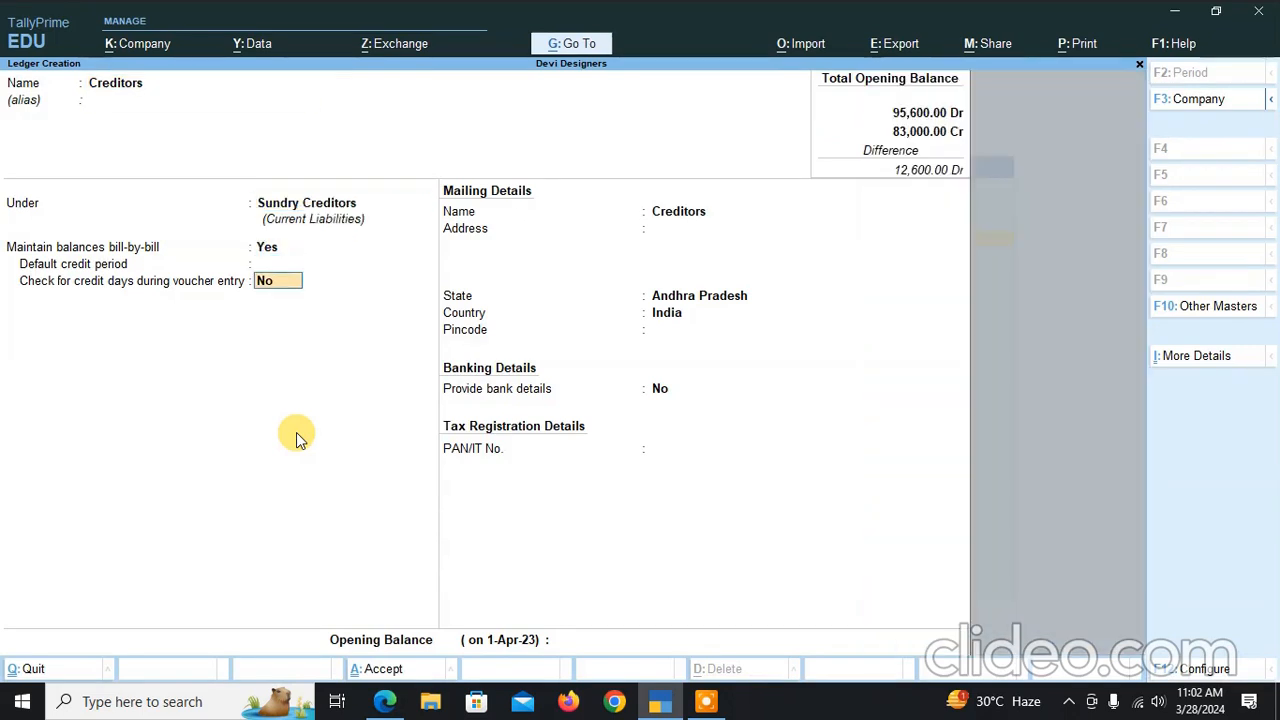
key(Return)
key(Return)
key(Return)
key(Return)
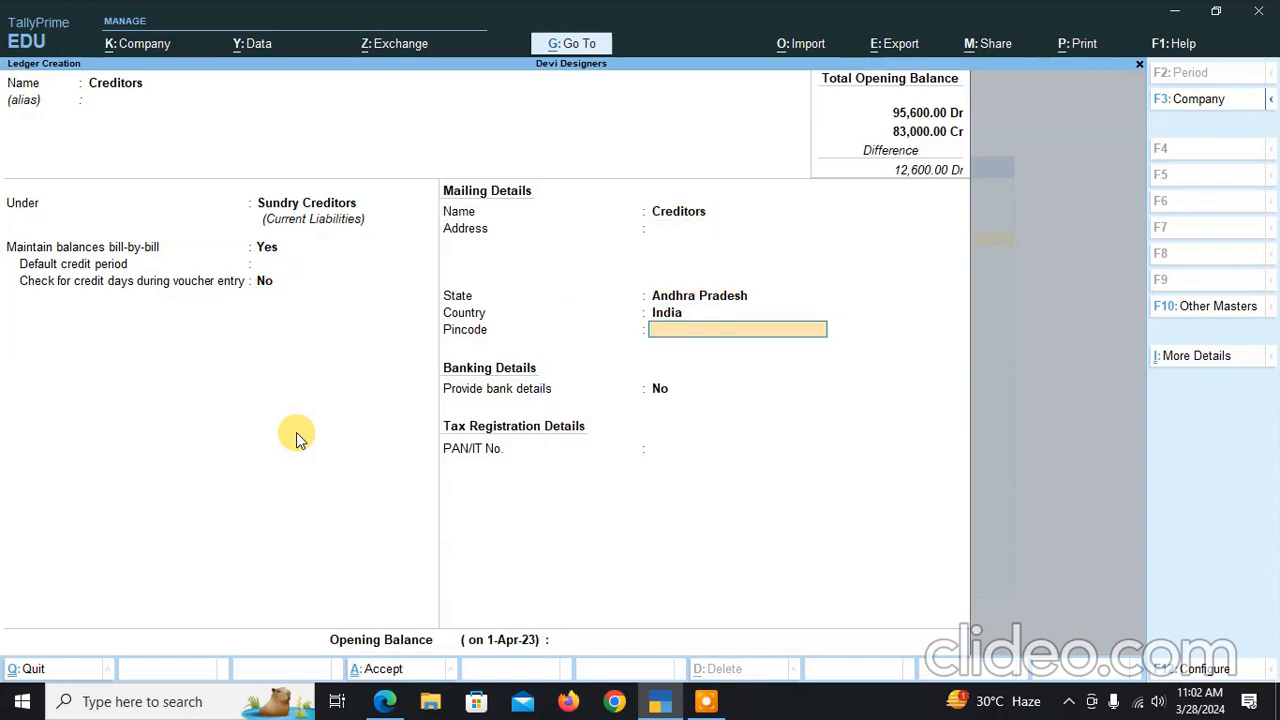
key(Return)
key(Return)
key(Return)
Check the creditors amount in the table, set the Creditors ledger's opening balance to 5000 Cr and save it without a bill-wise breakup
key(alt+Tab)
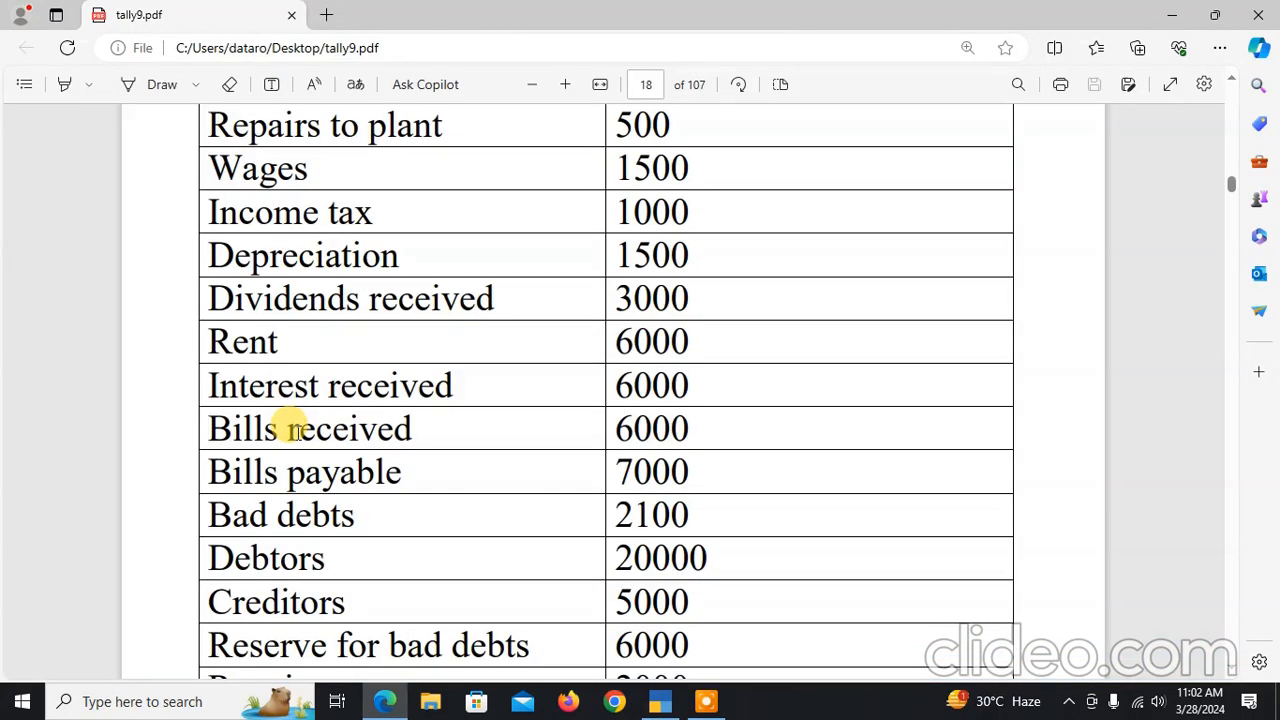
key(alt+Tab)
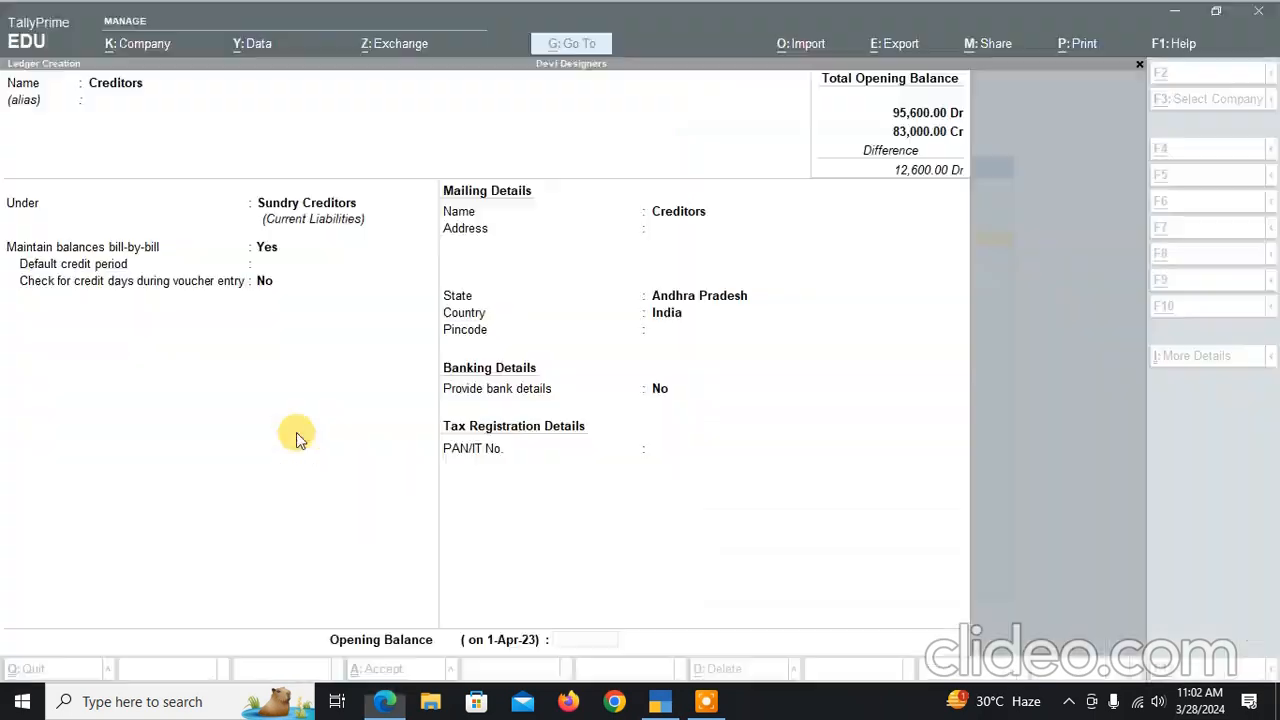
text(5,000)
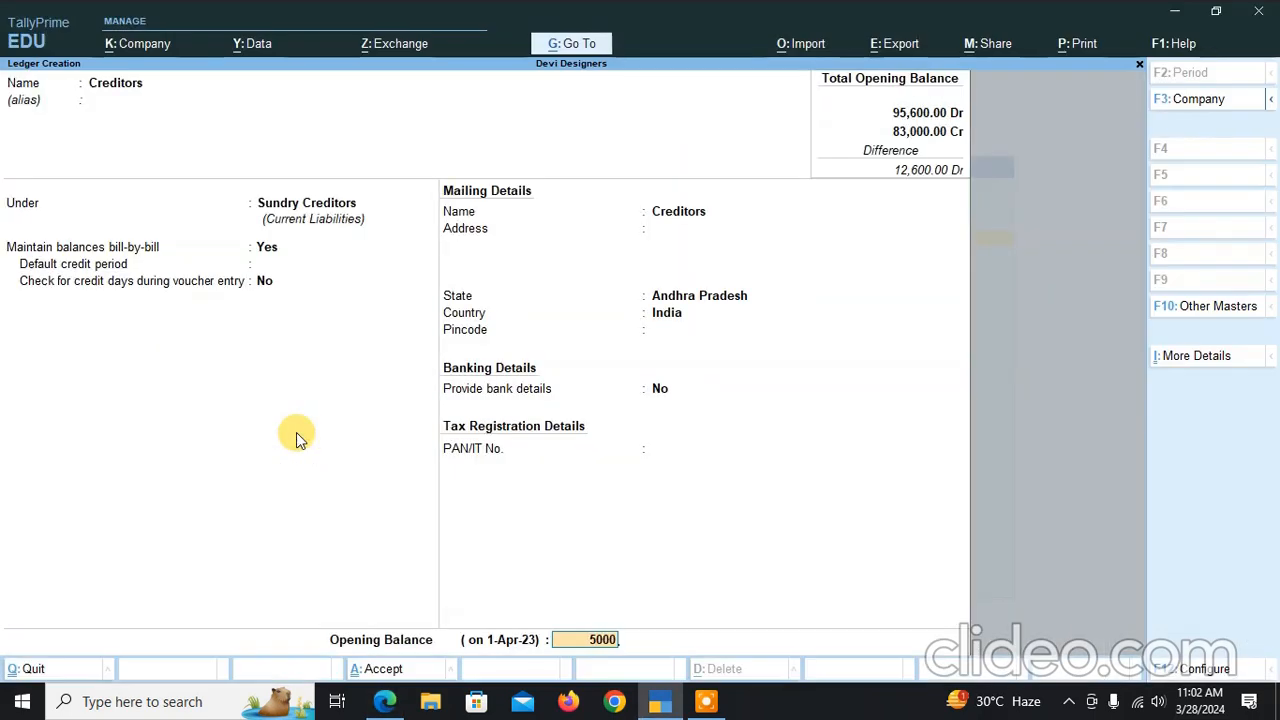
key(Return)
key(Return)
key(Return)
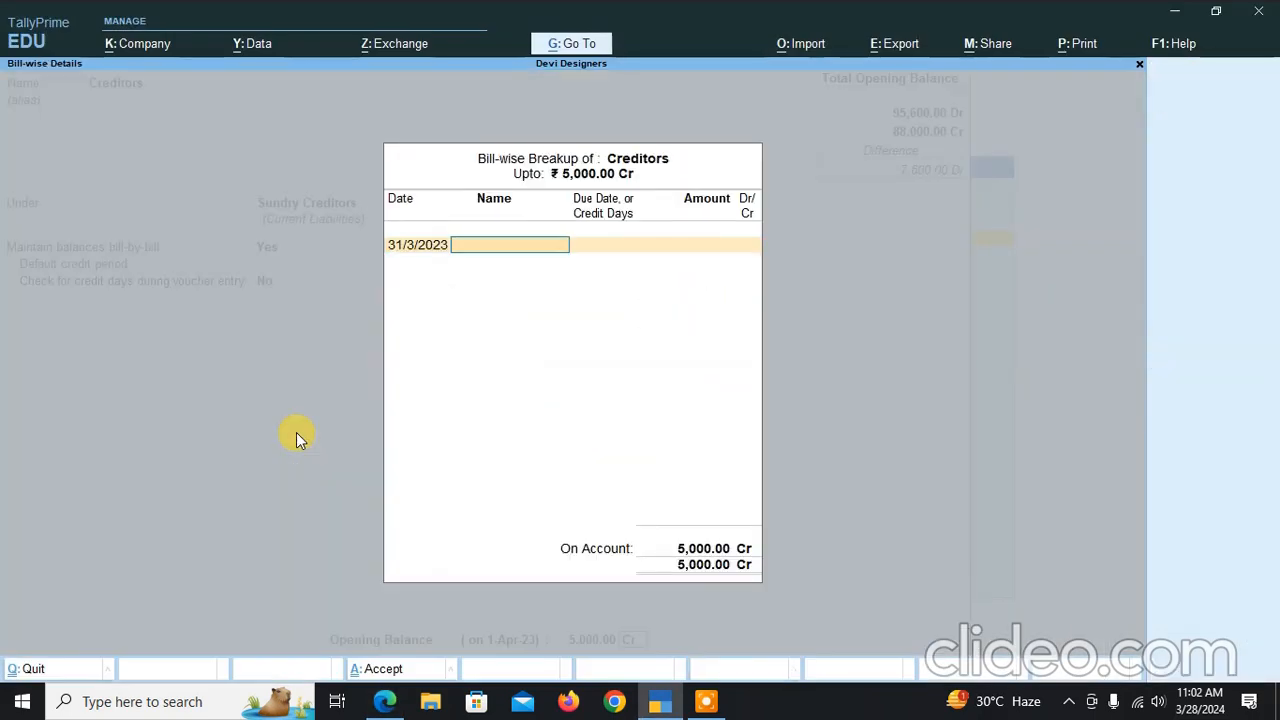
key(Return)
click(296, 432)
key(Return)
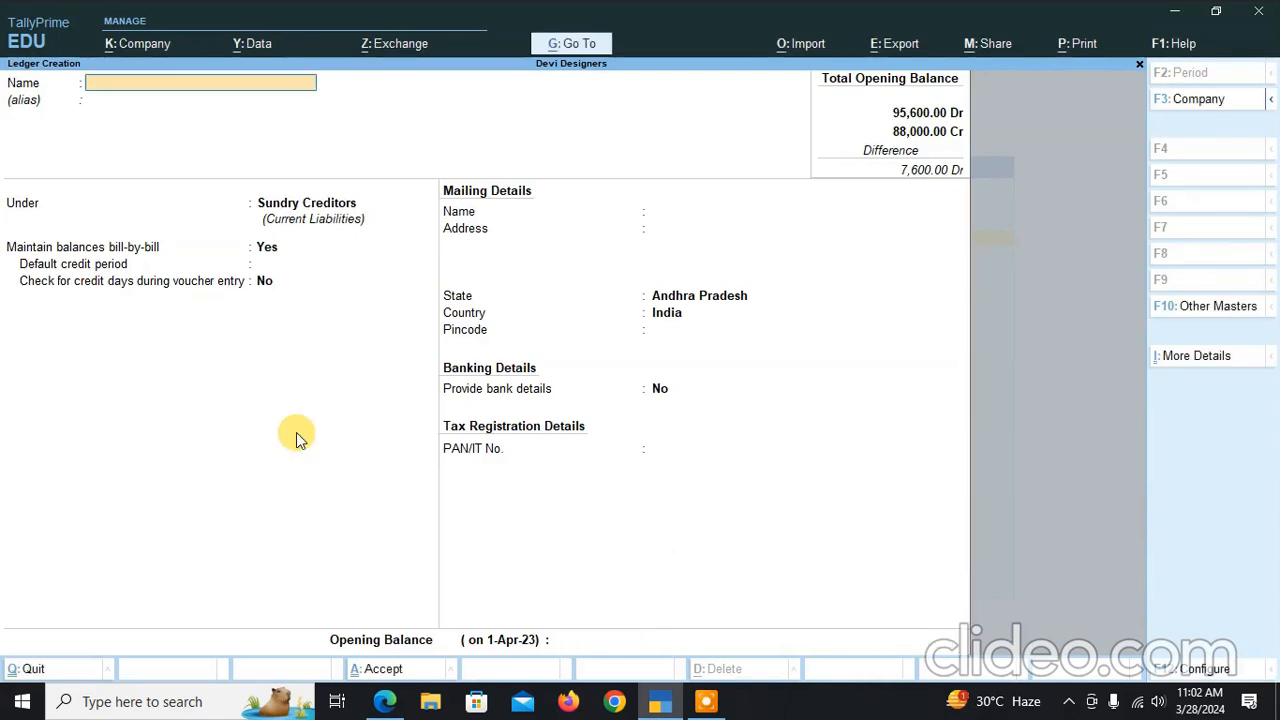
Check the entry after Creditors in the table and name a new ledger Reserve for Bad Debts under the Indirect Incomes group
key(alt+Tab)
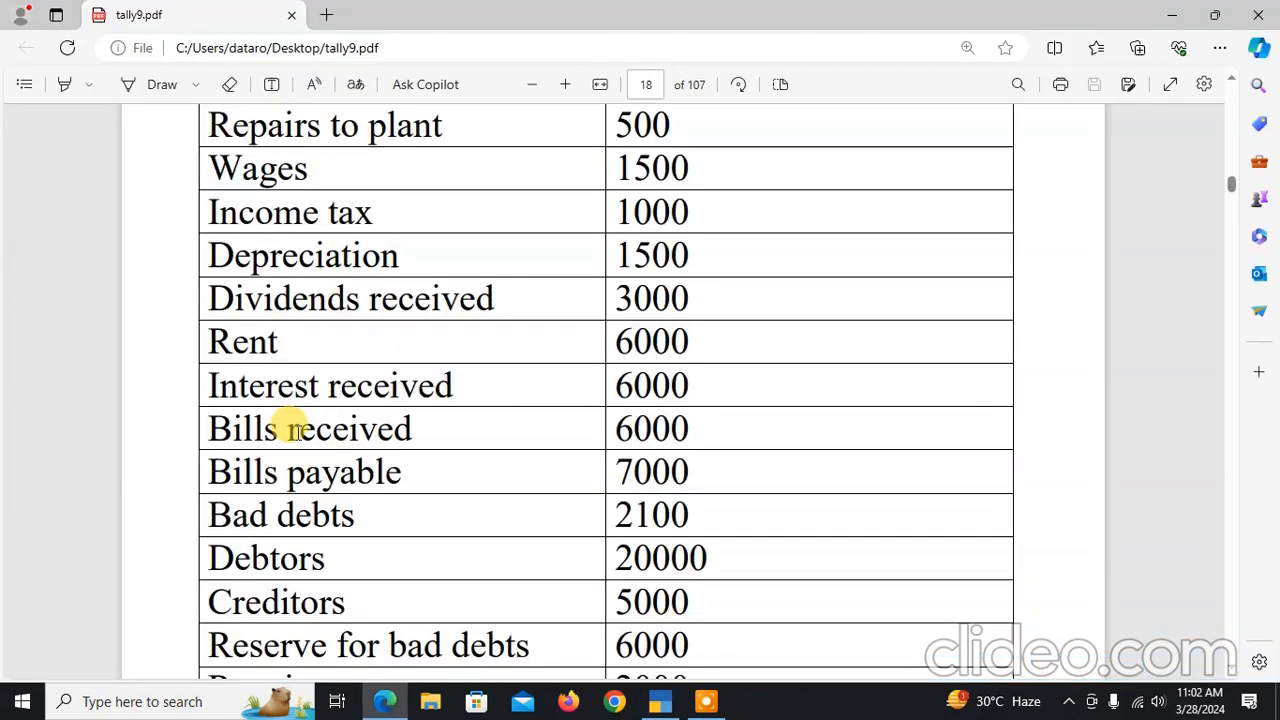
scroll(339, 415, down, 3)
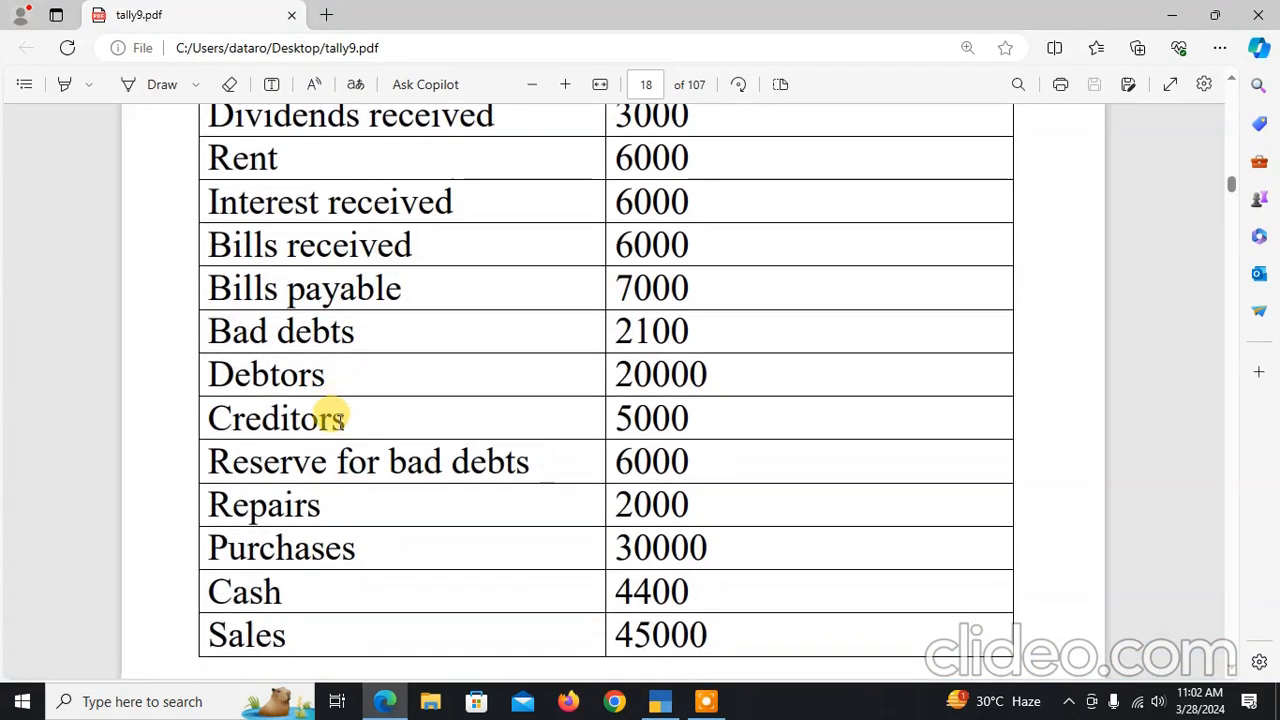
scroll(339, 420, down, 2)
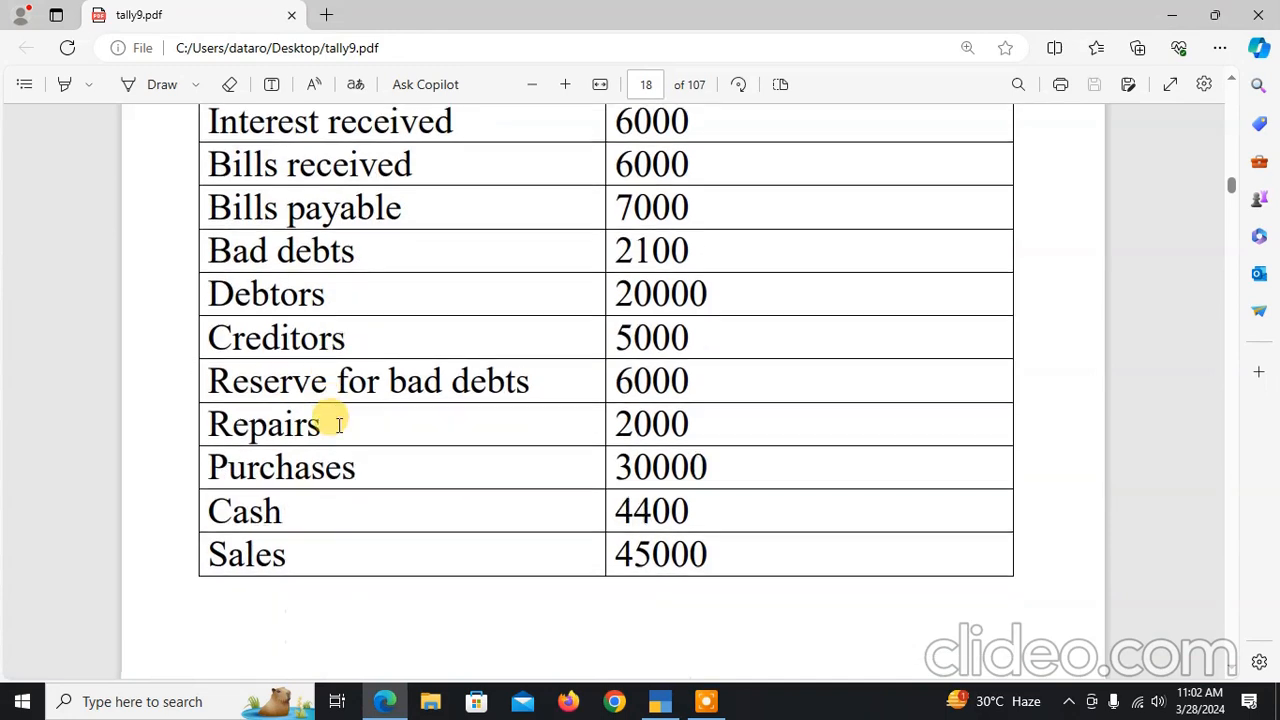
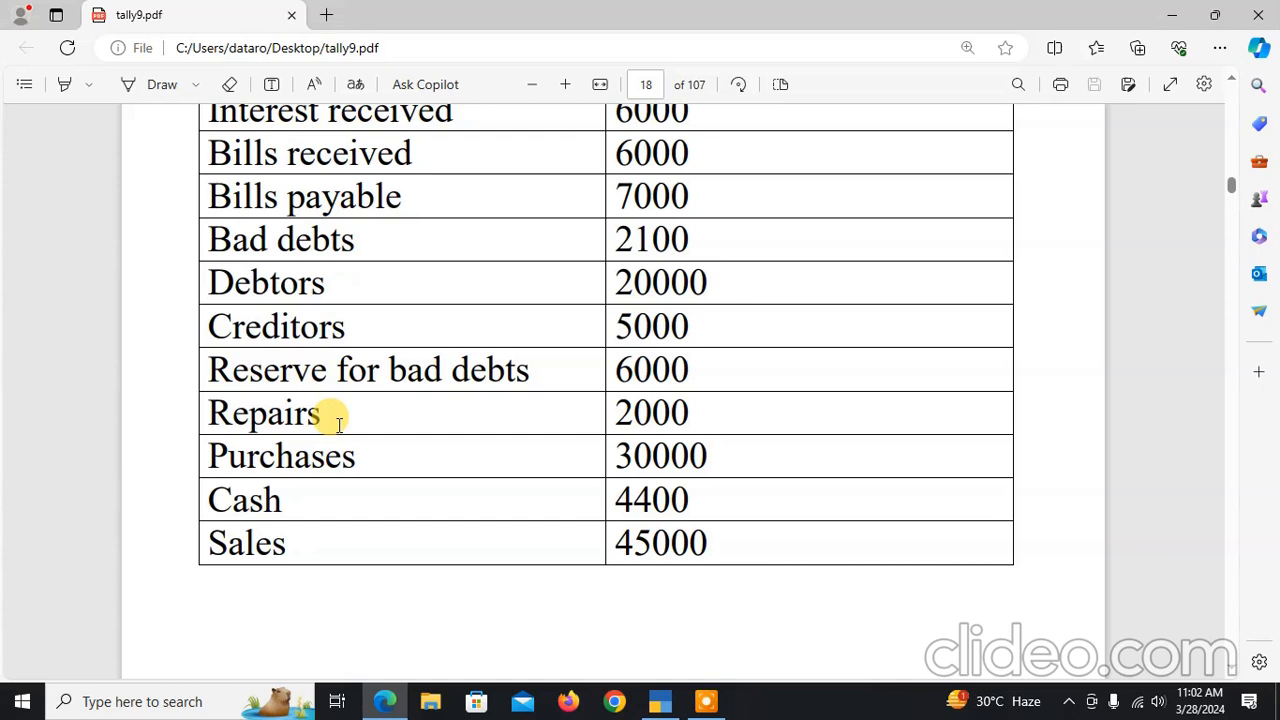
key(alt+Tab)
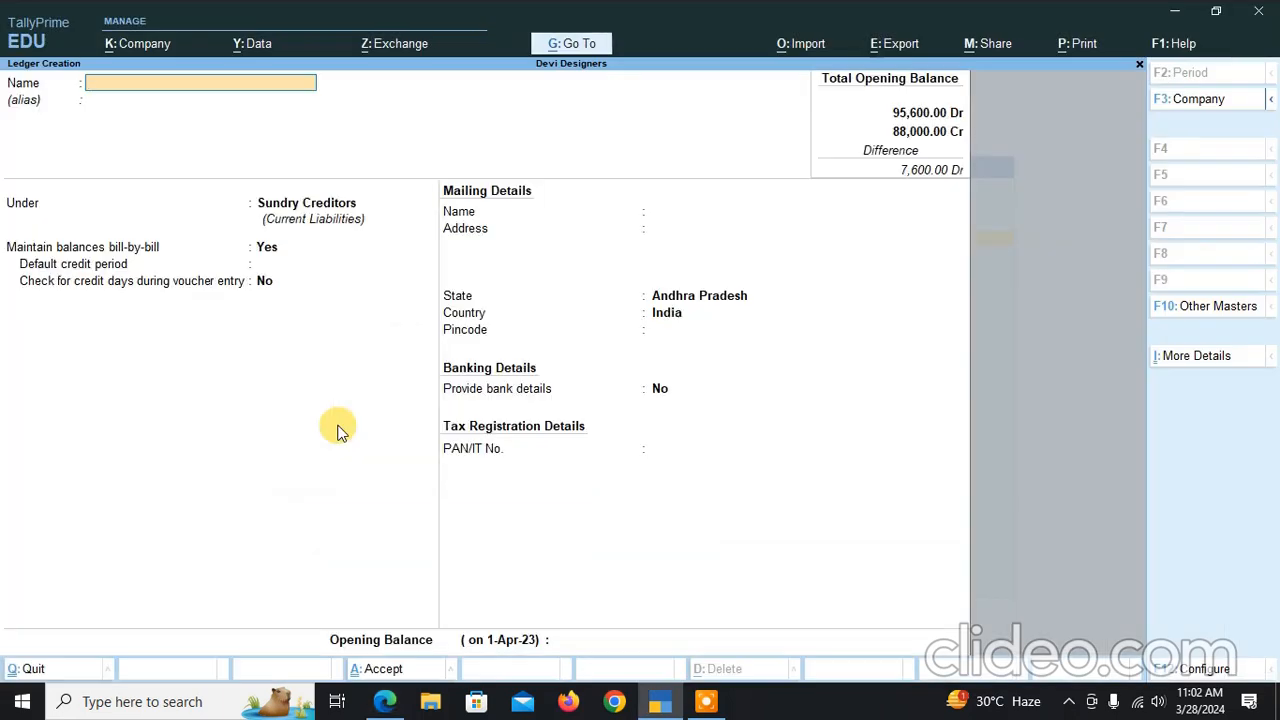
text(s)
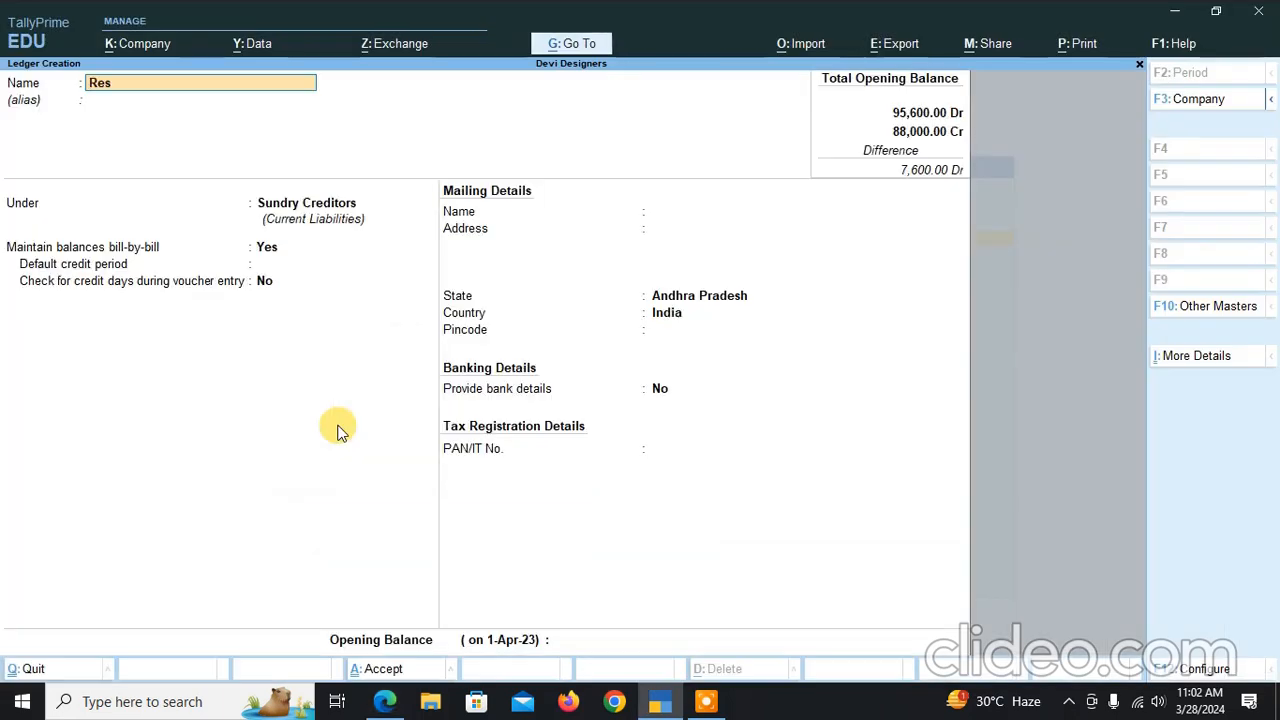
text(erve for bad Debt)
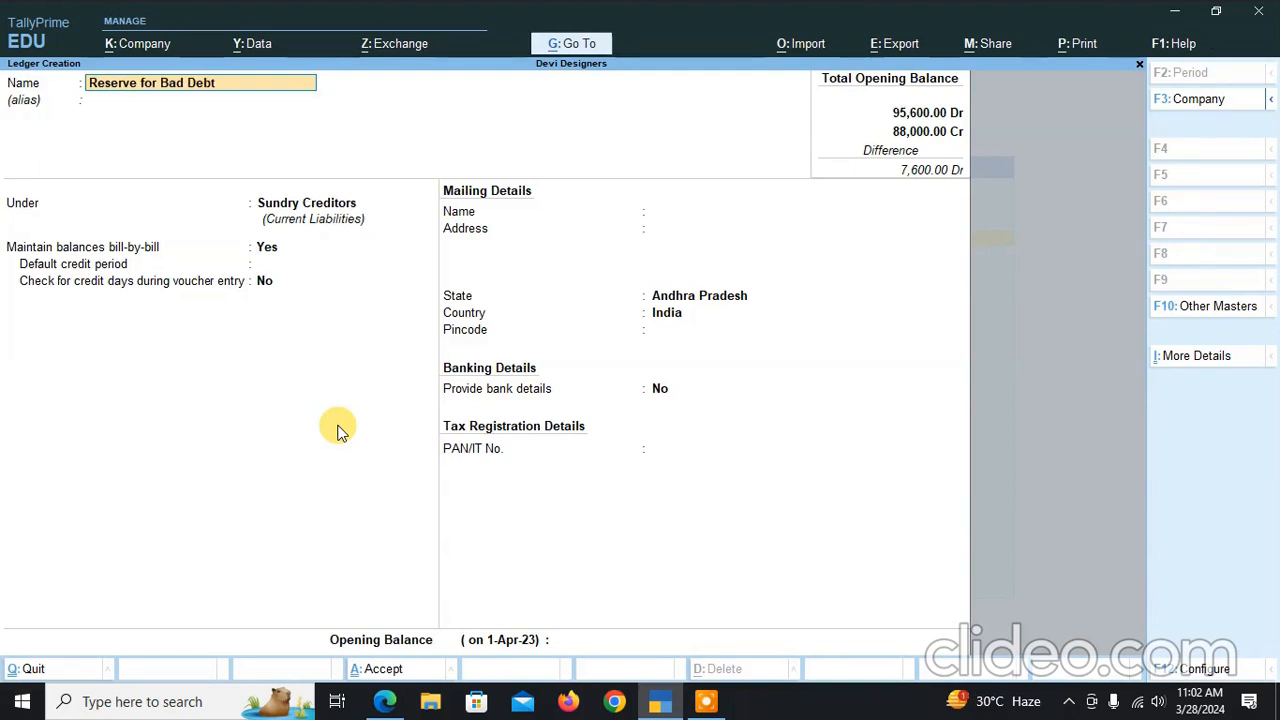
text(s)
key(Return)
key(Return)
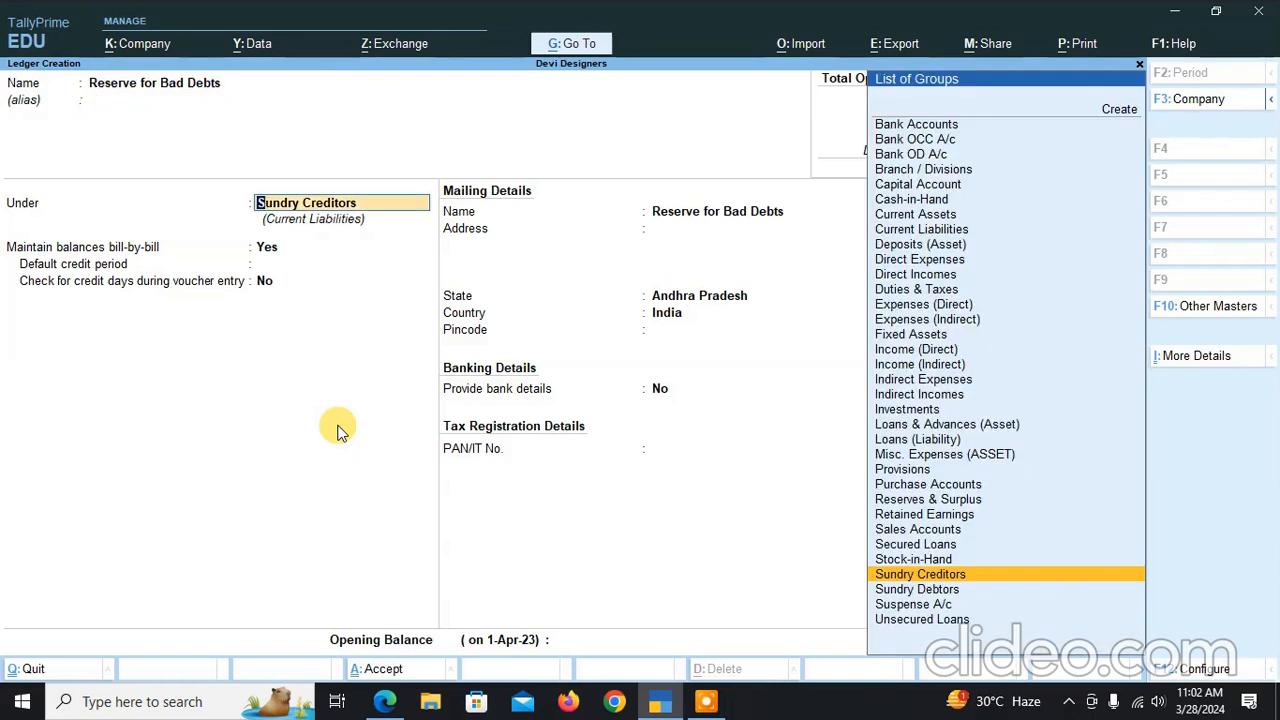
text(Indirect)
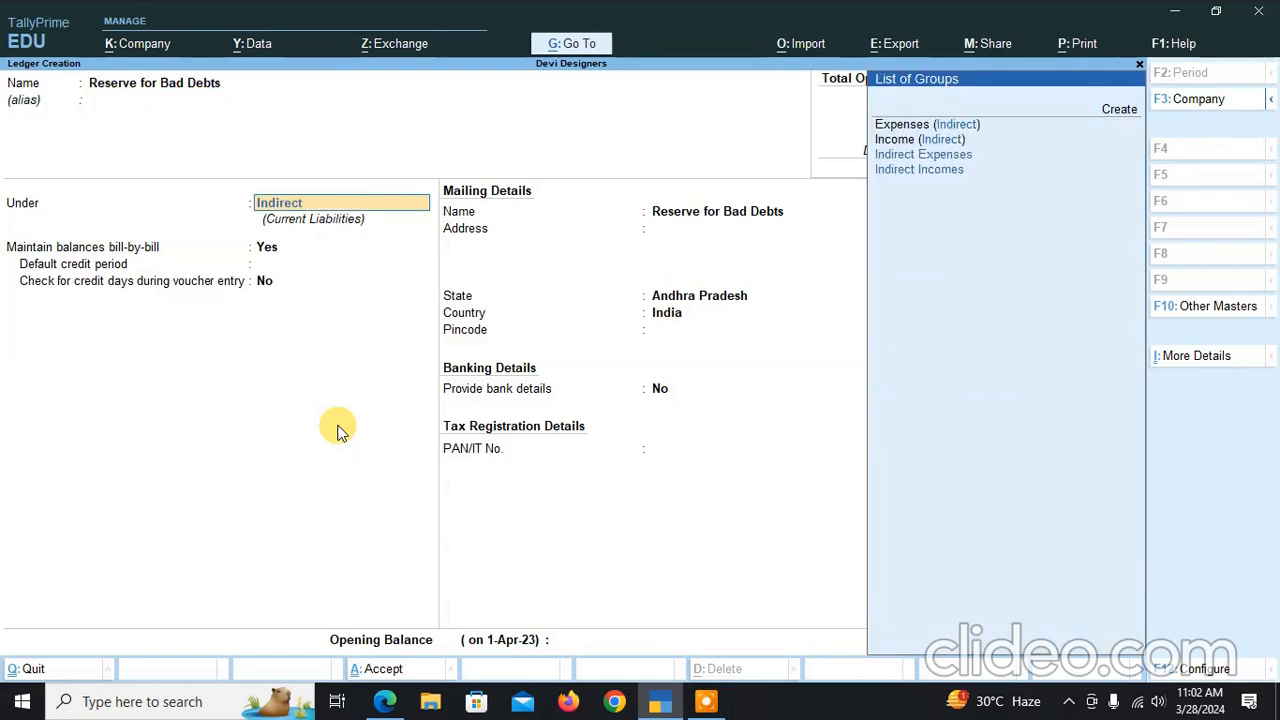
text( I)
key(Return)
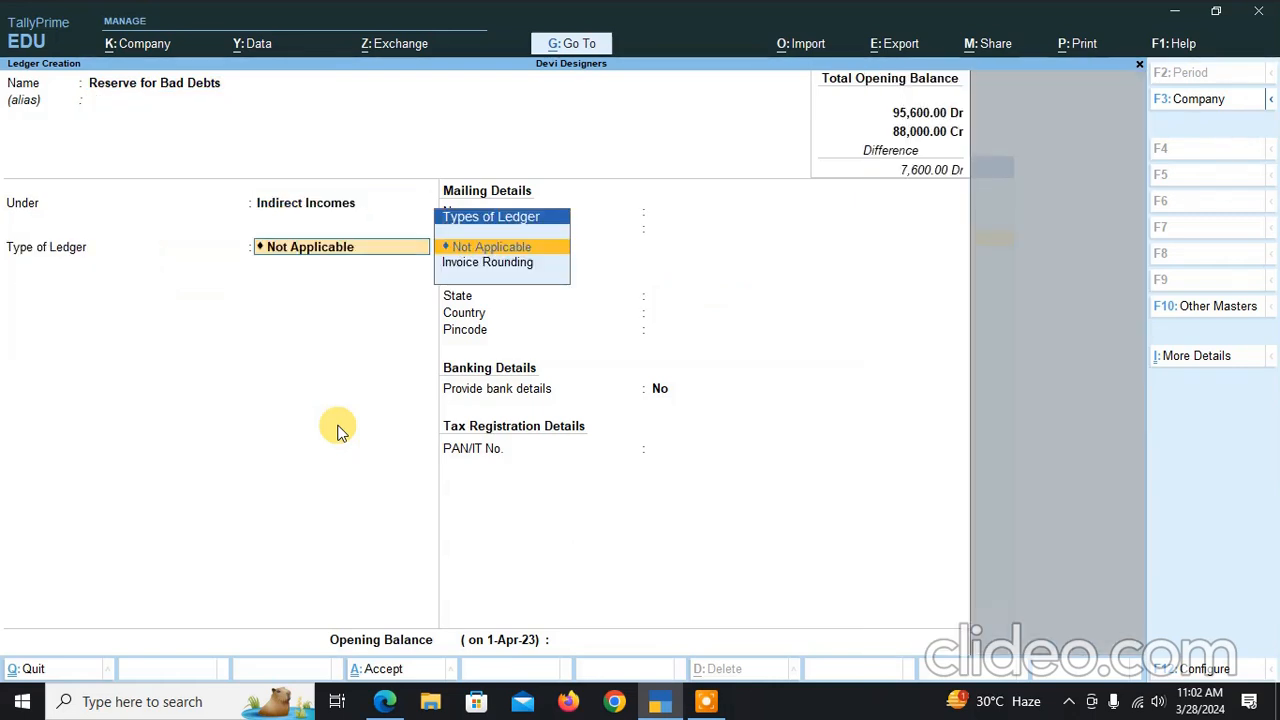
Keep the Reserve for Bad Debts ledger's other defaults, check its amount in the table, set the opening balance to 6000 Cr and save it
key(Return)
key(Return)
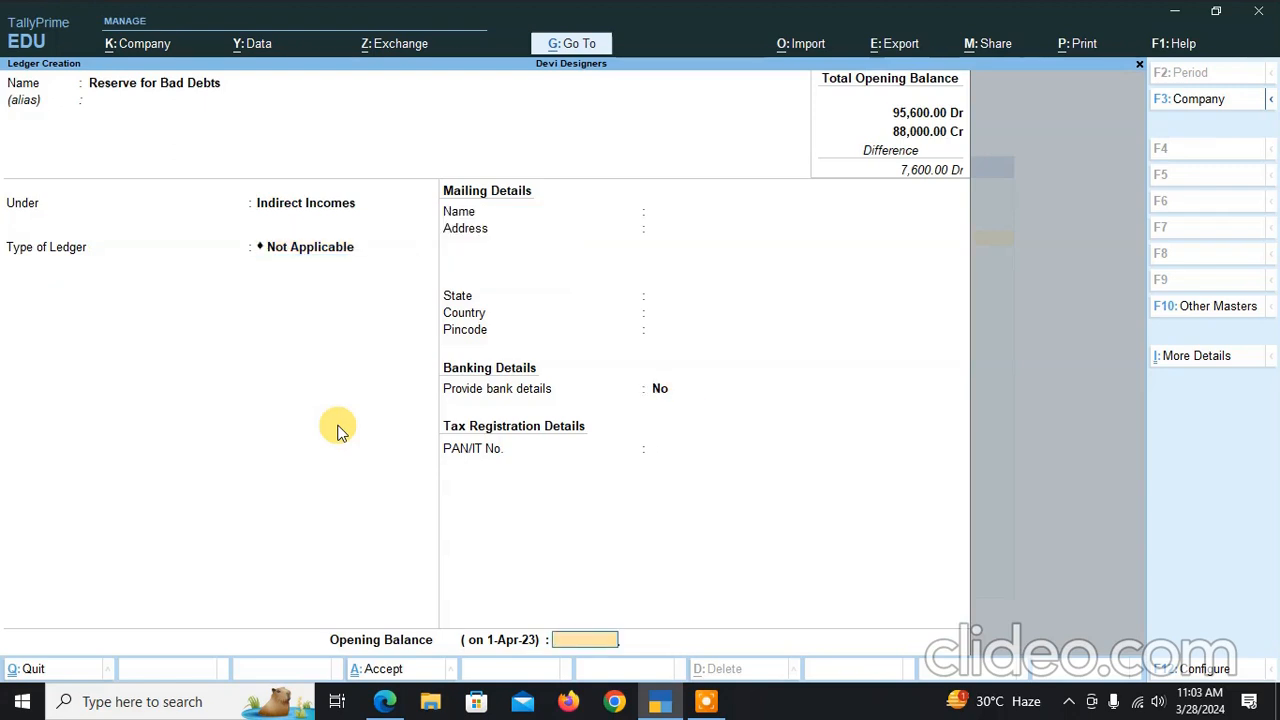
key(alt+Tab)
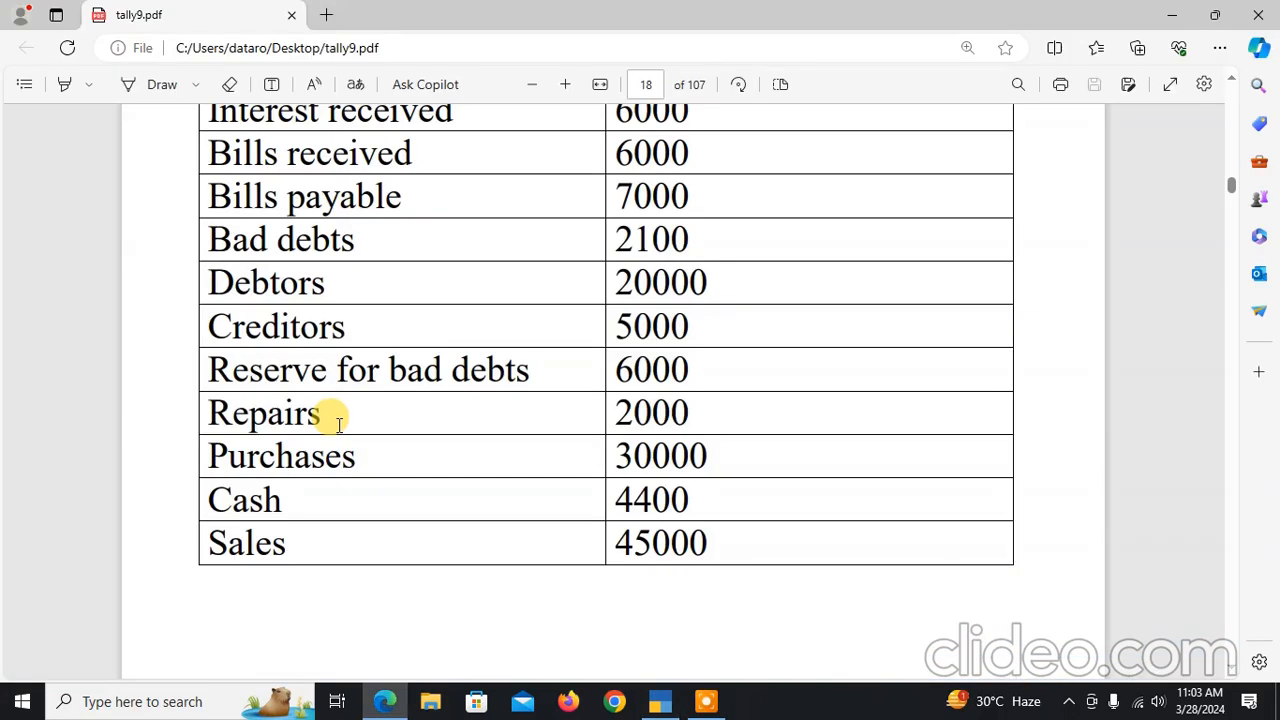
key(alt+Tab)
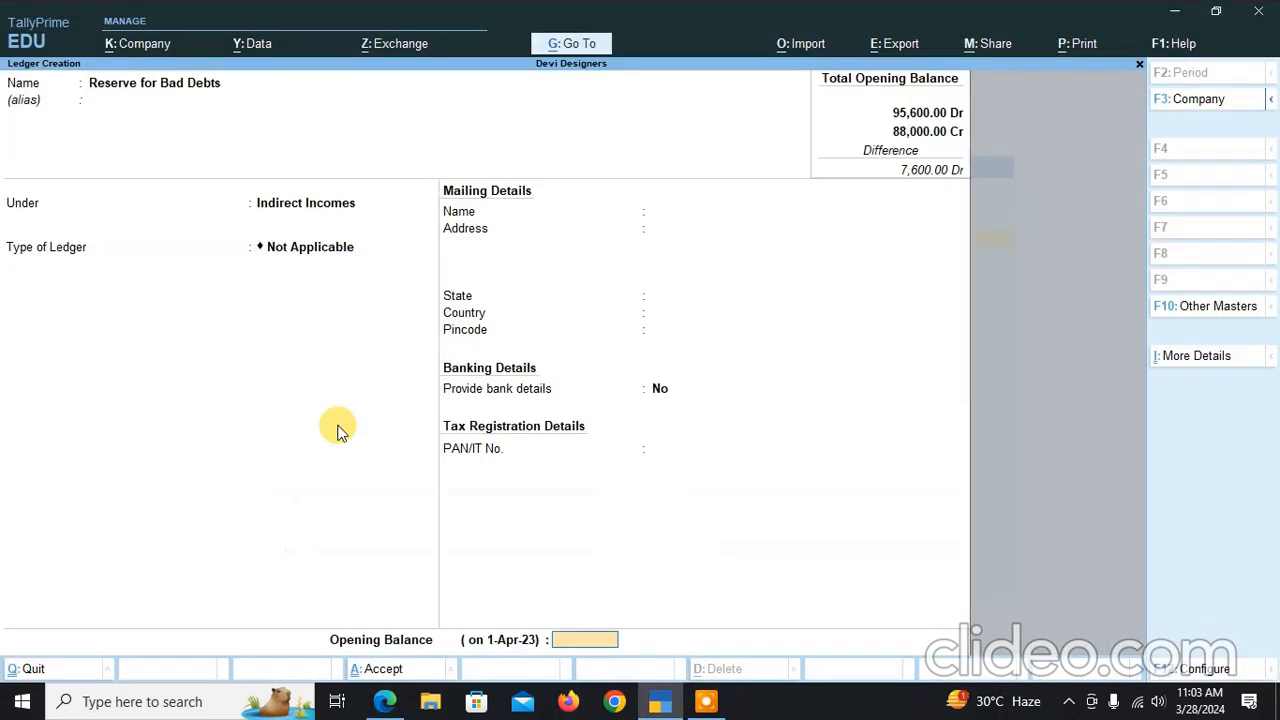
text(6000)
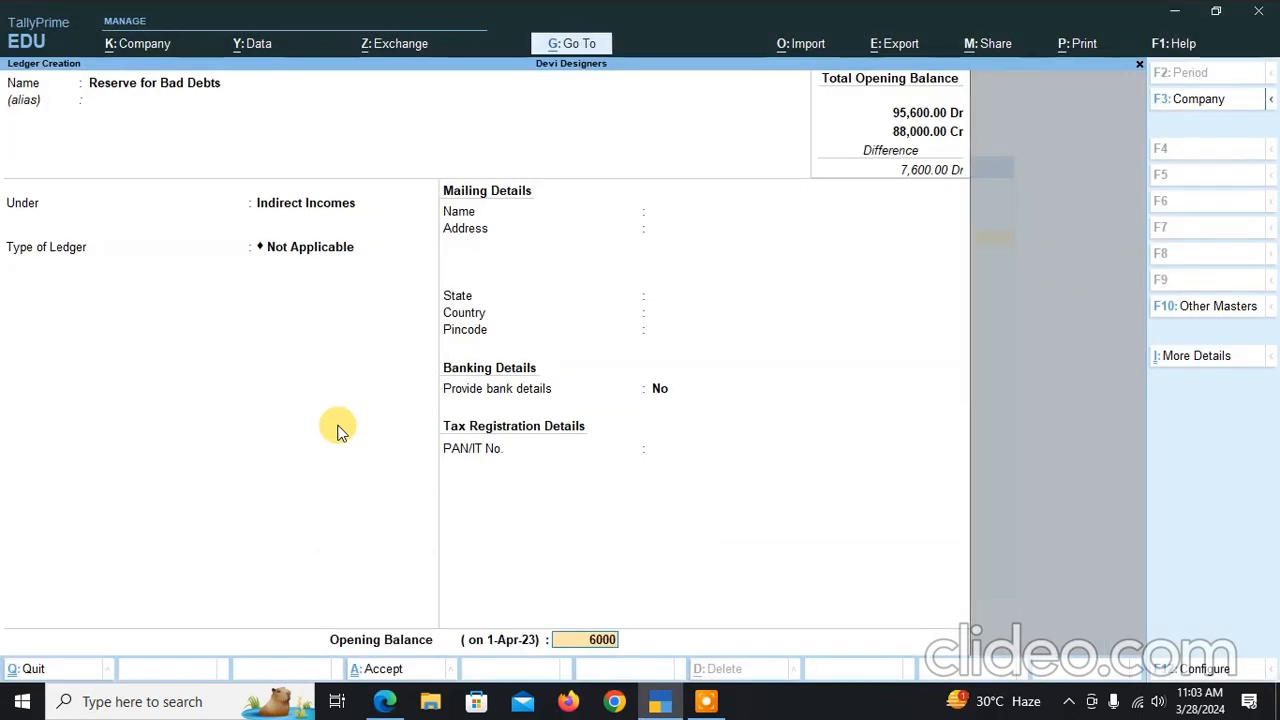
key(Return)
key(Return)
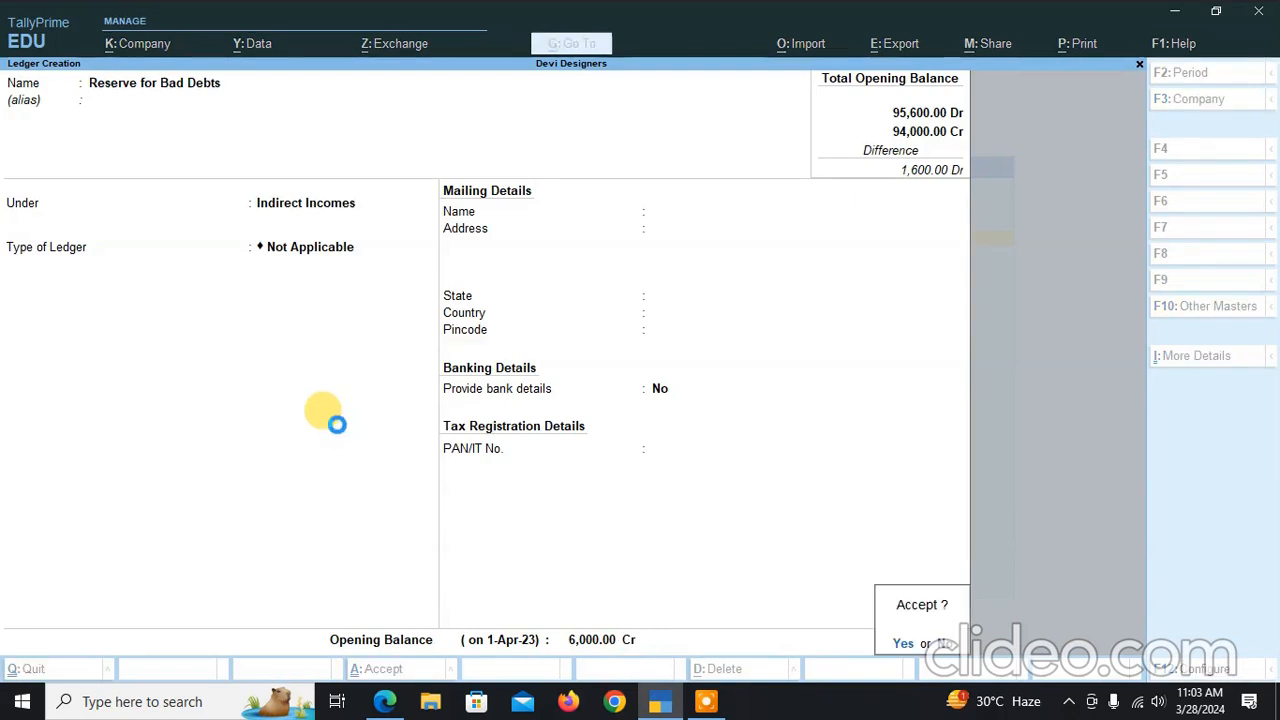
key(Return)
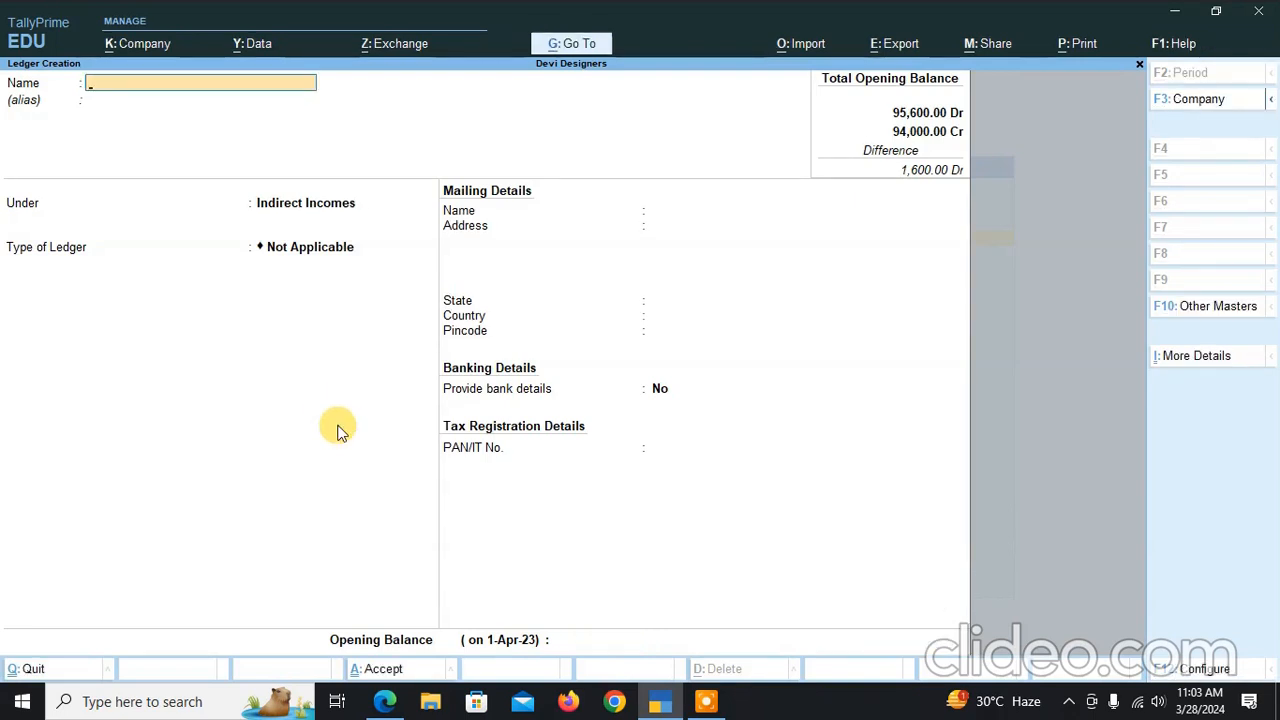
Check the entry after Reserve for bad debts in the table and name a new ledger Repairs under the Indirect Expenses group
key(alt+Tab)
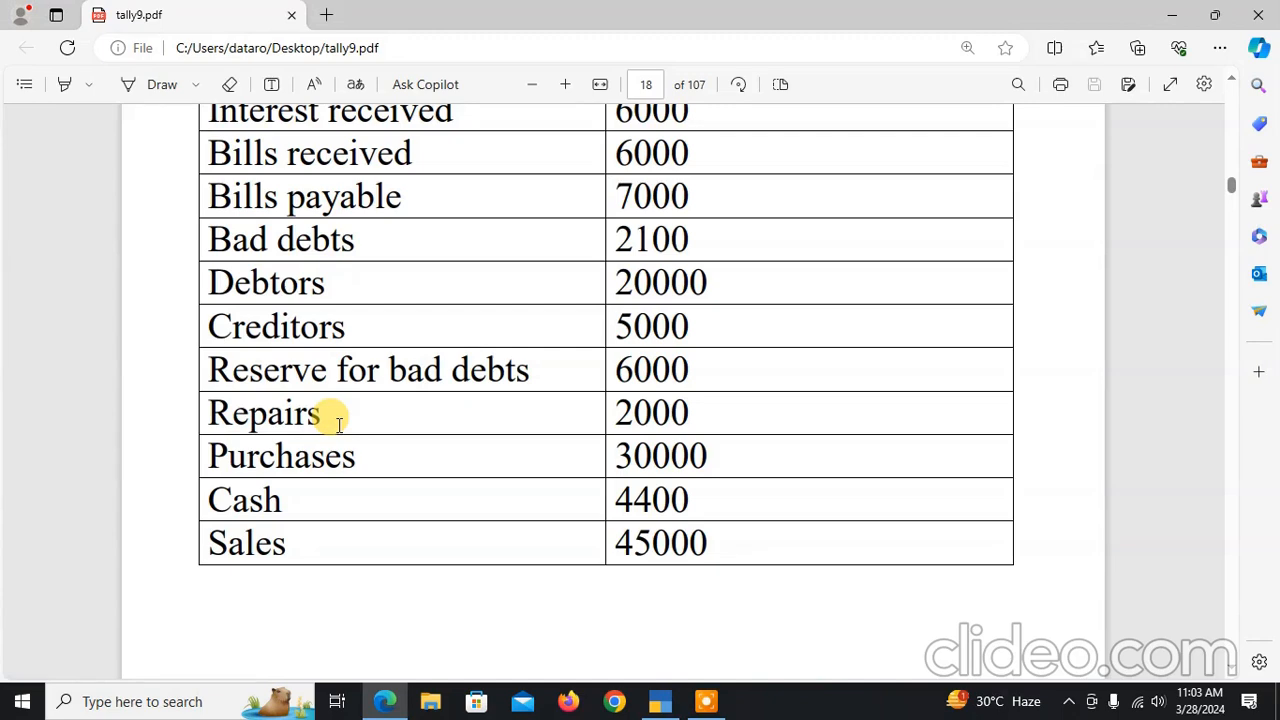
key(alt+Tab)
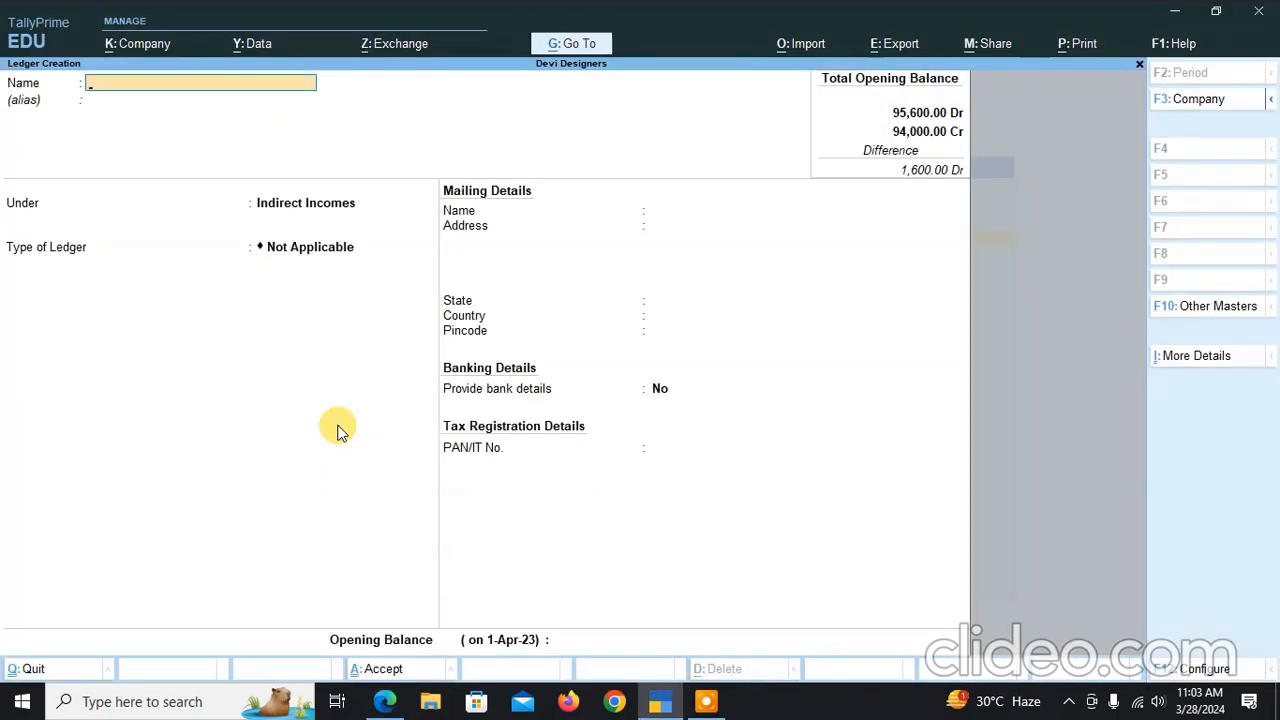
text(Repairs)
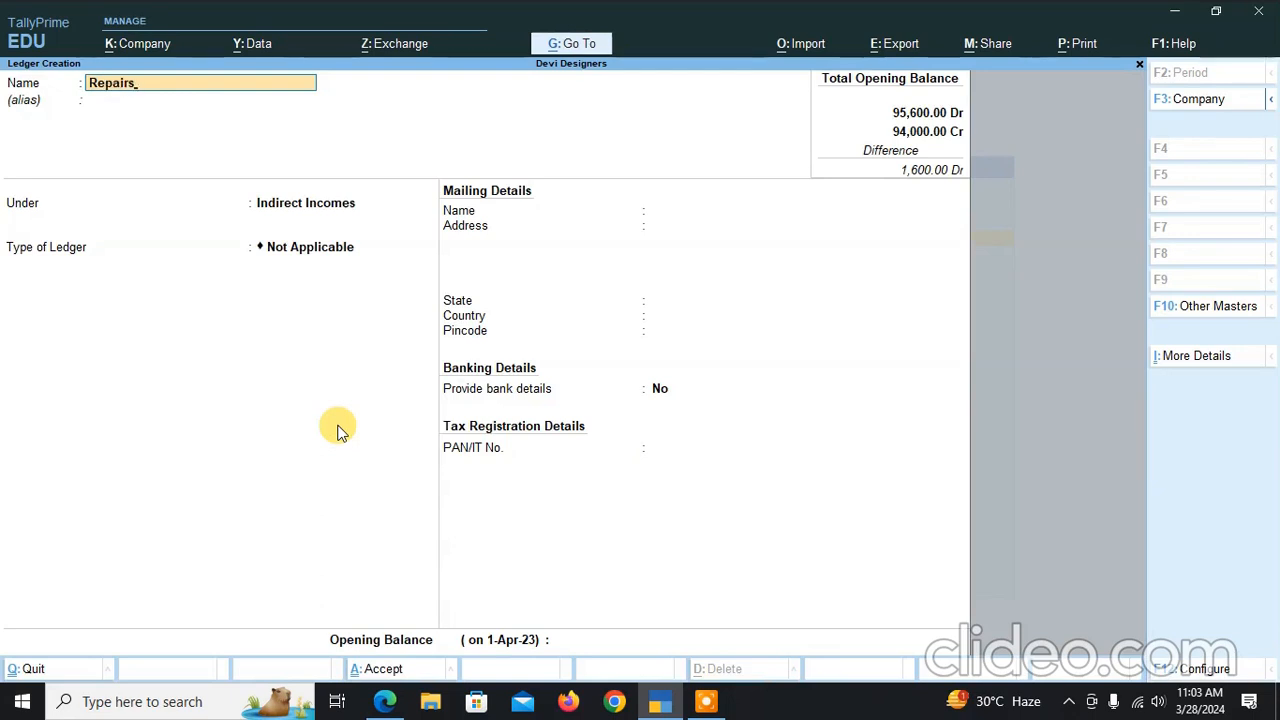
key(Return)
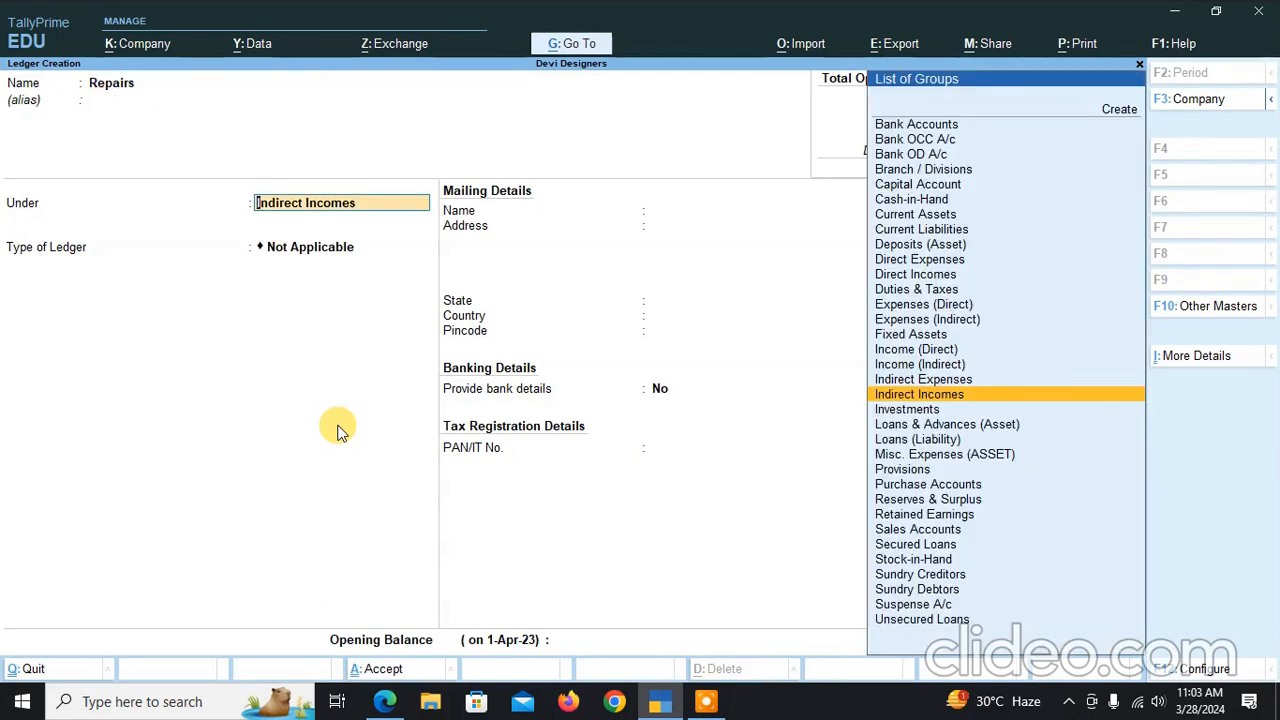
text(Indirect e)
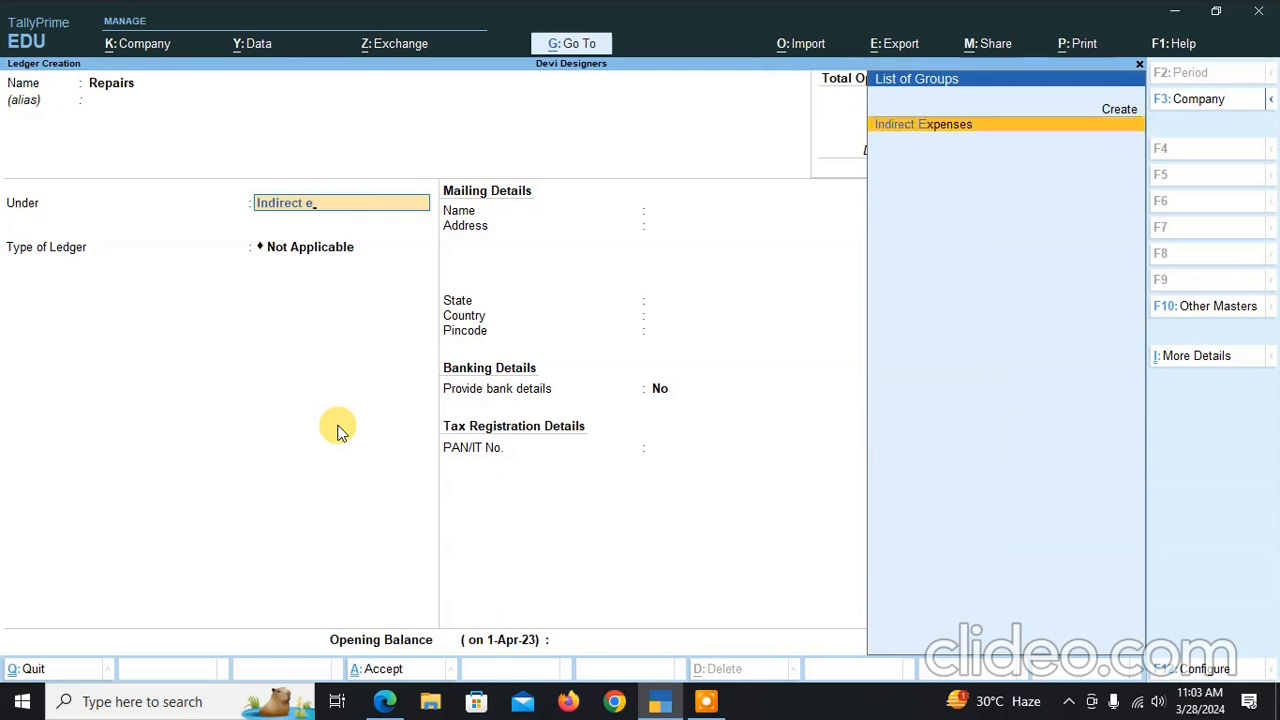
key(Return)
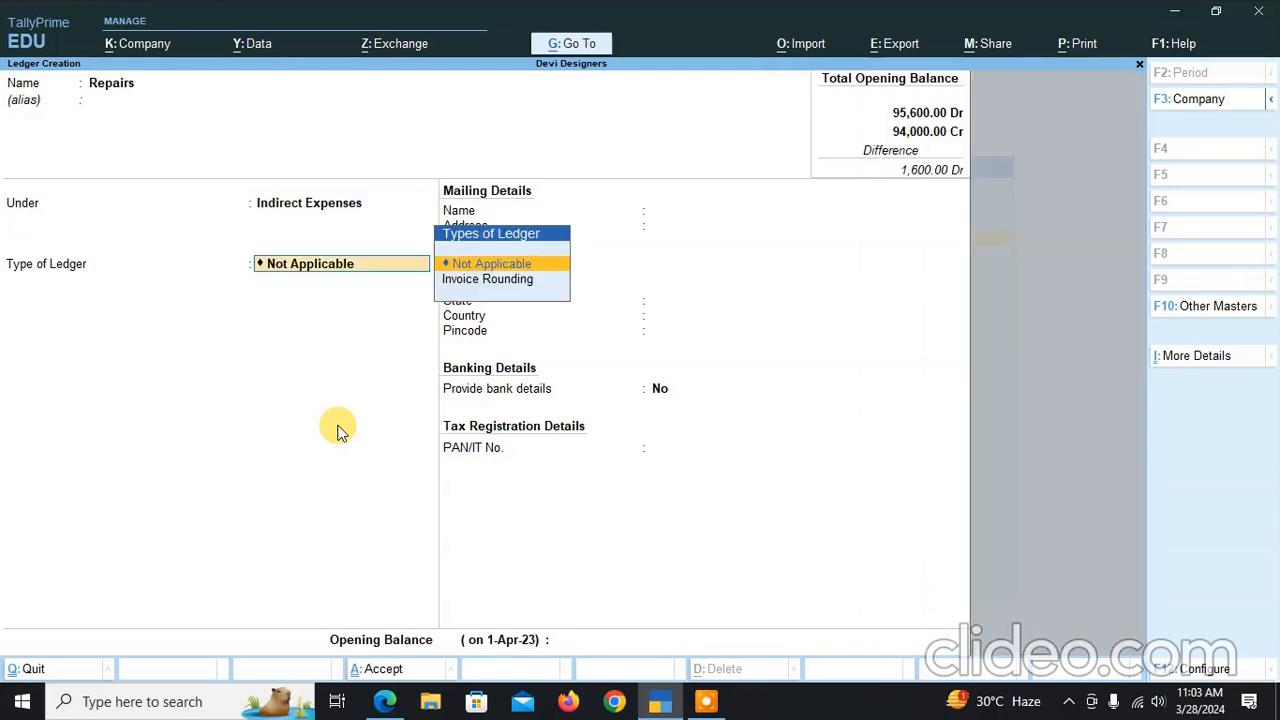
Keep the Repairs ledger's other defaults, check its amount in the table, set the opening balance to 2000 Dr and save it
key(Return)
key(Return)
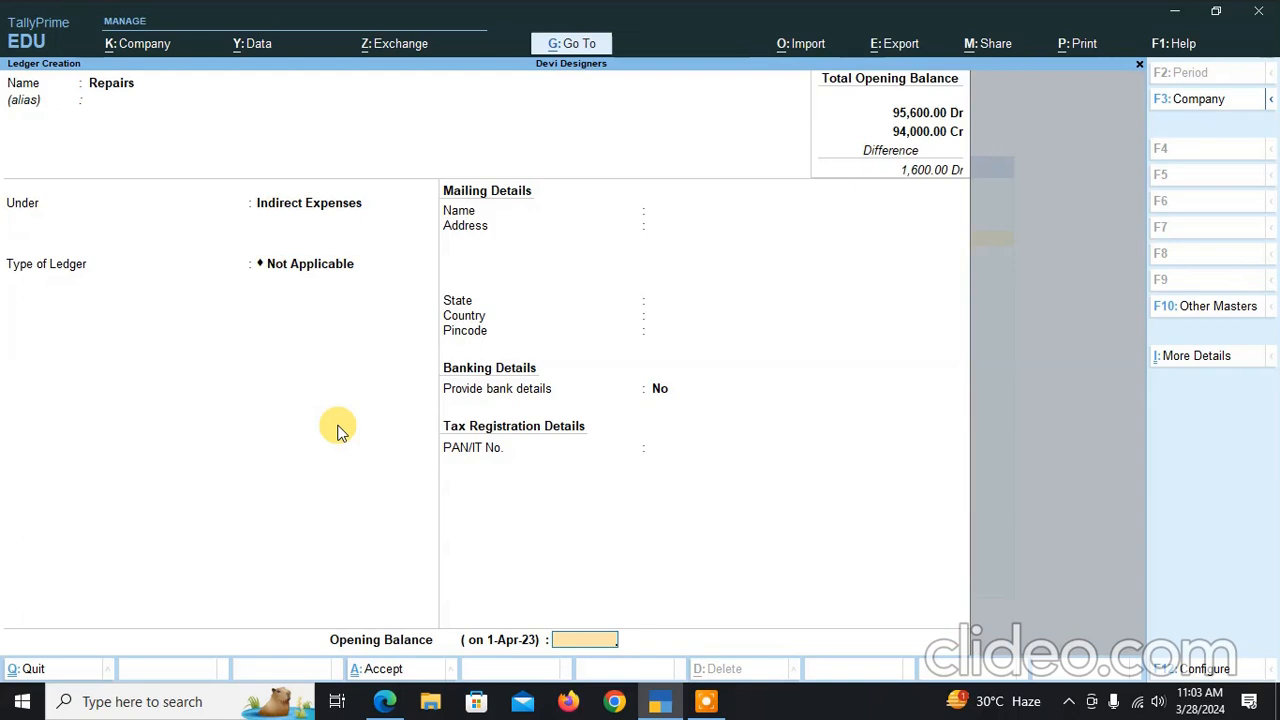
key(alt+Tab)
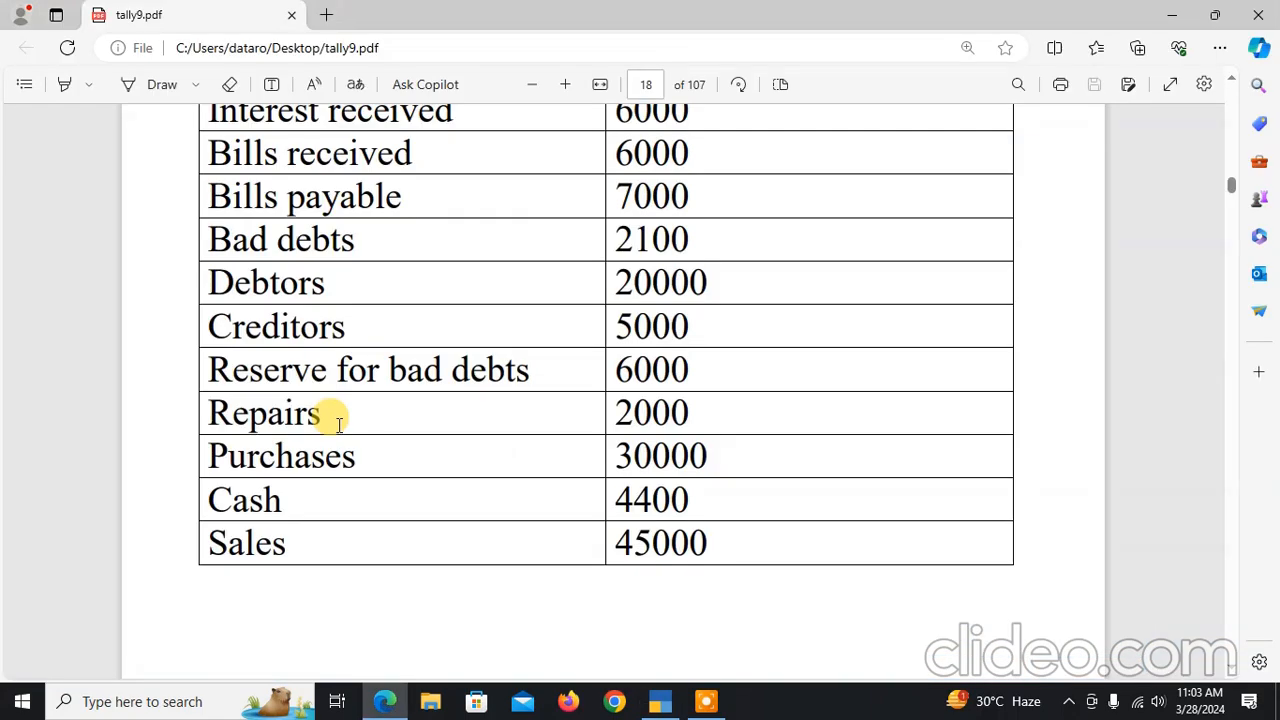
key(alt+Tab)
text(2)
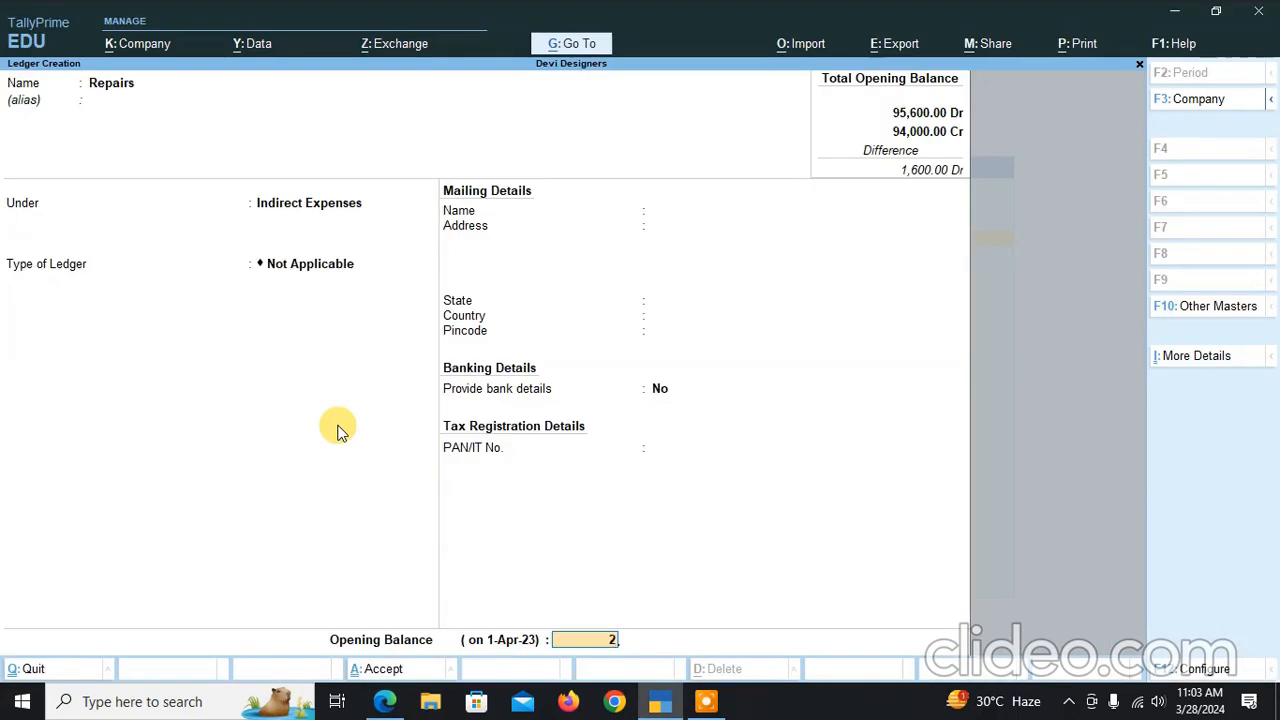
text(,000)
key(Return)
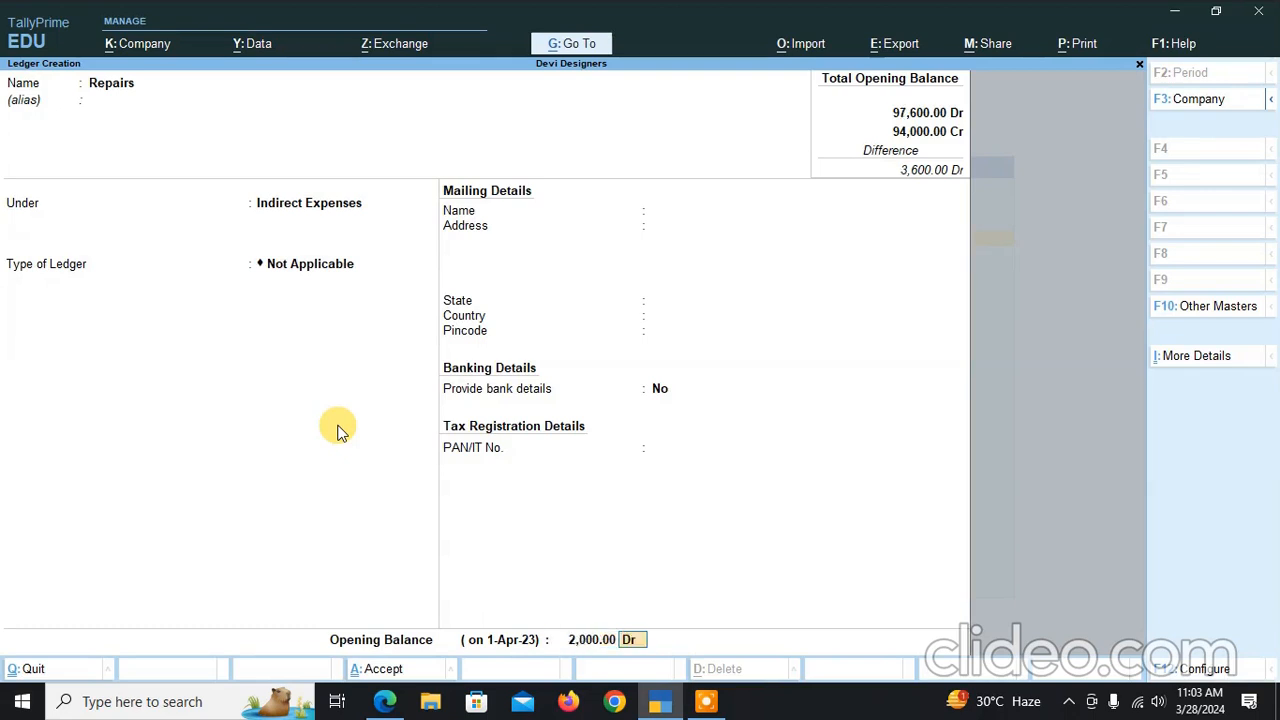
key(Return)
key(Return)
Check the entry after Repairs in the table and name a new ledger Purchases under the Purchase Accounts group
key(alt+Tab)
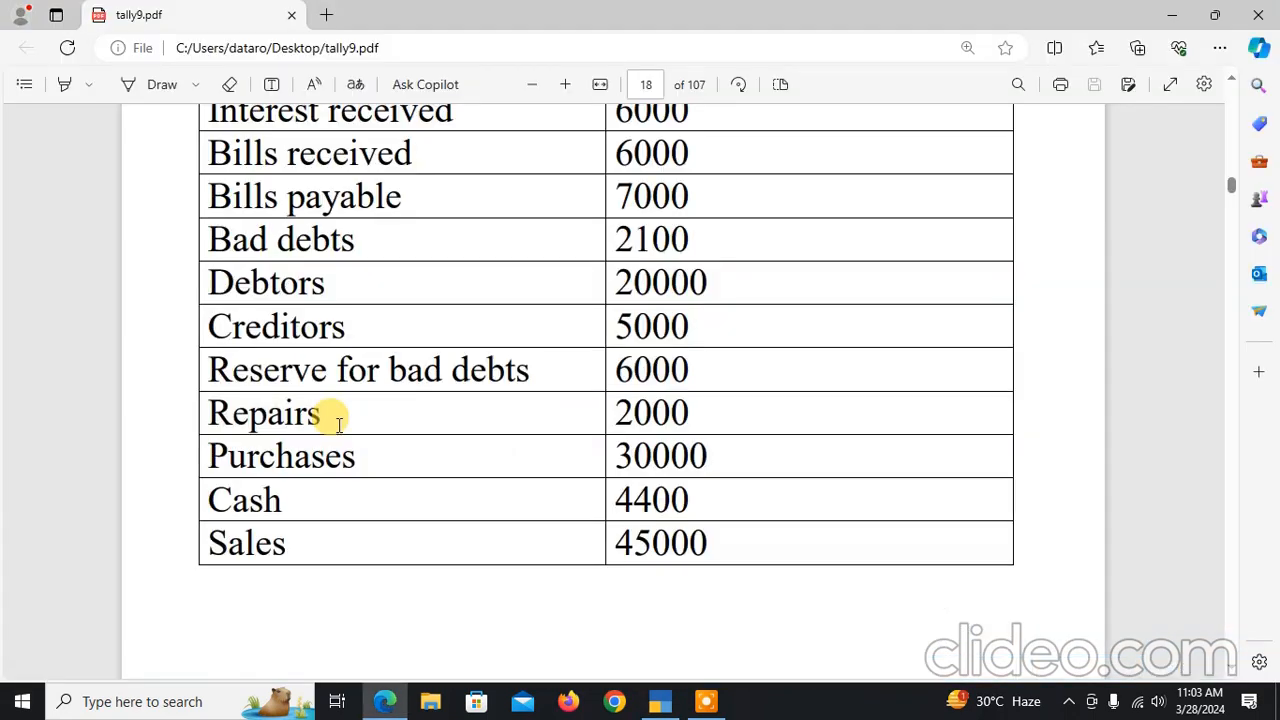
key(alt+Tab)
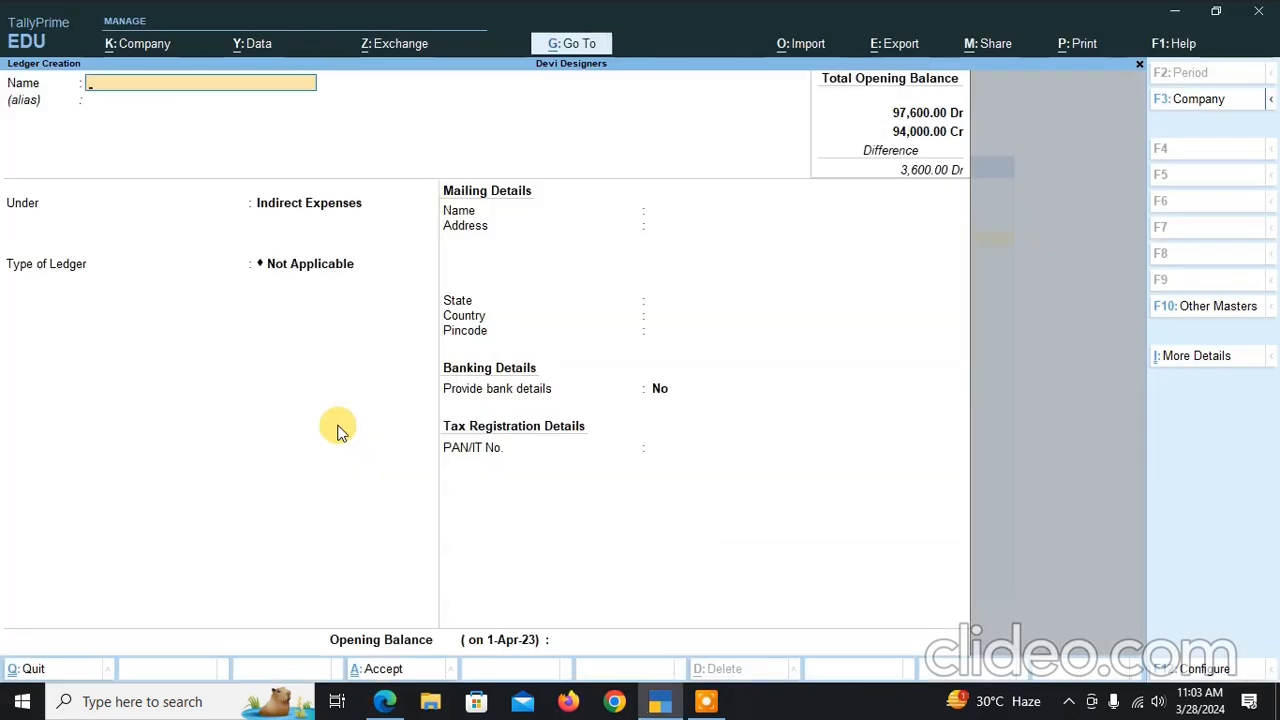
text(Purchases)
key(Return)
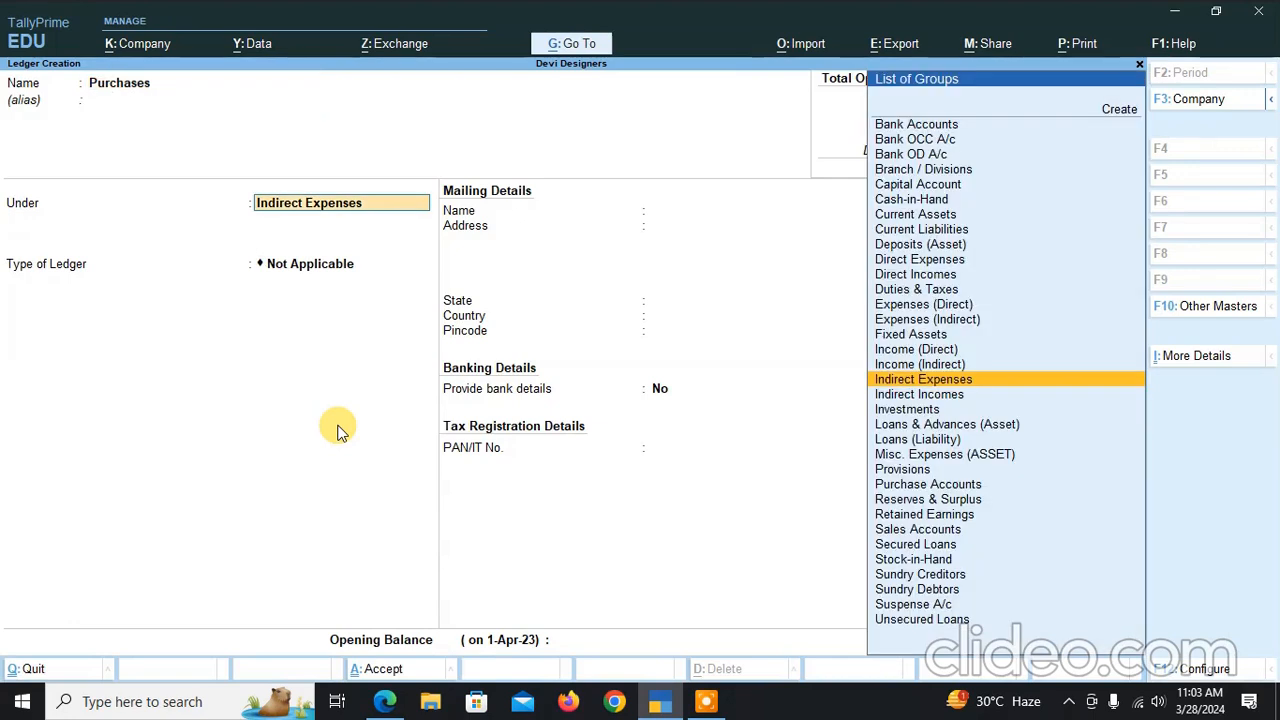
text(Purc)
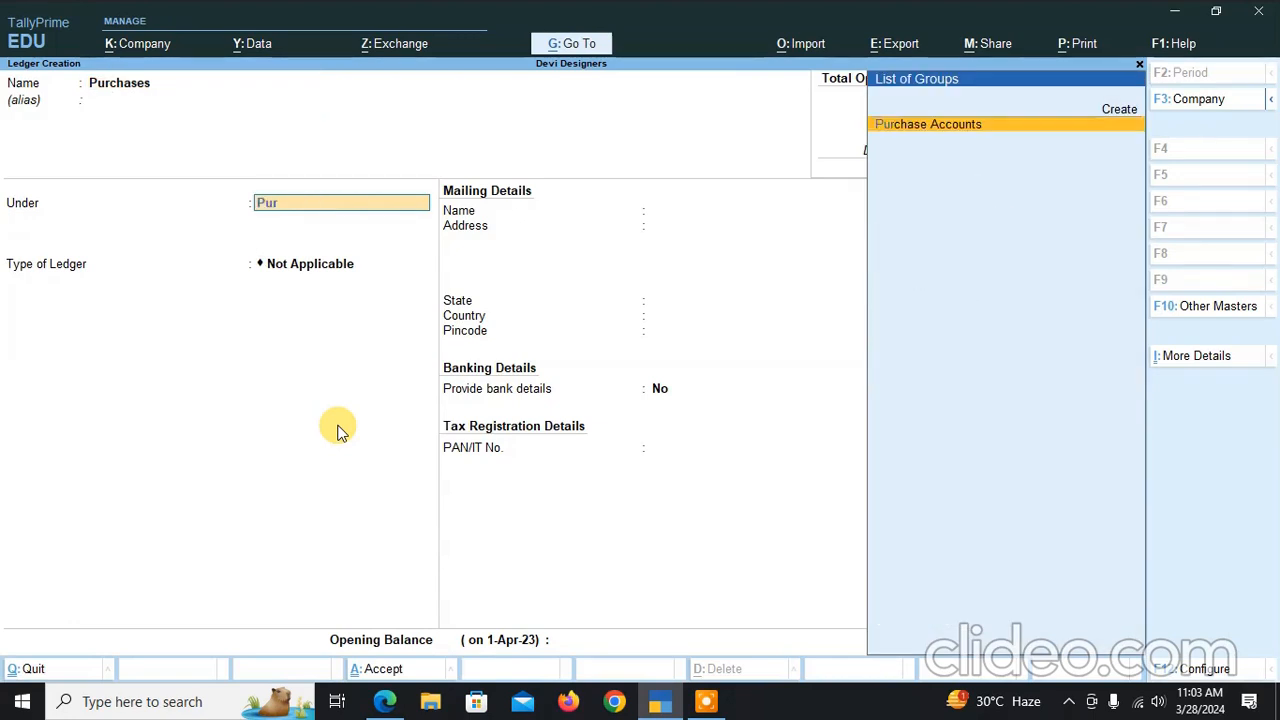
key(Return)
Keep the Purchases ledger's other defaults, set its opening balance to 30000 Dr and save it
key(Return)
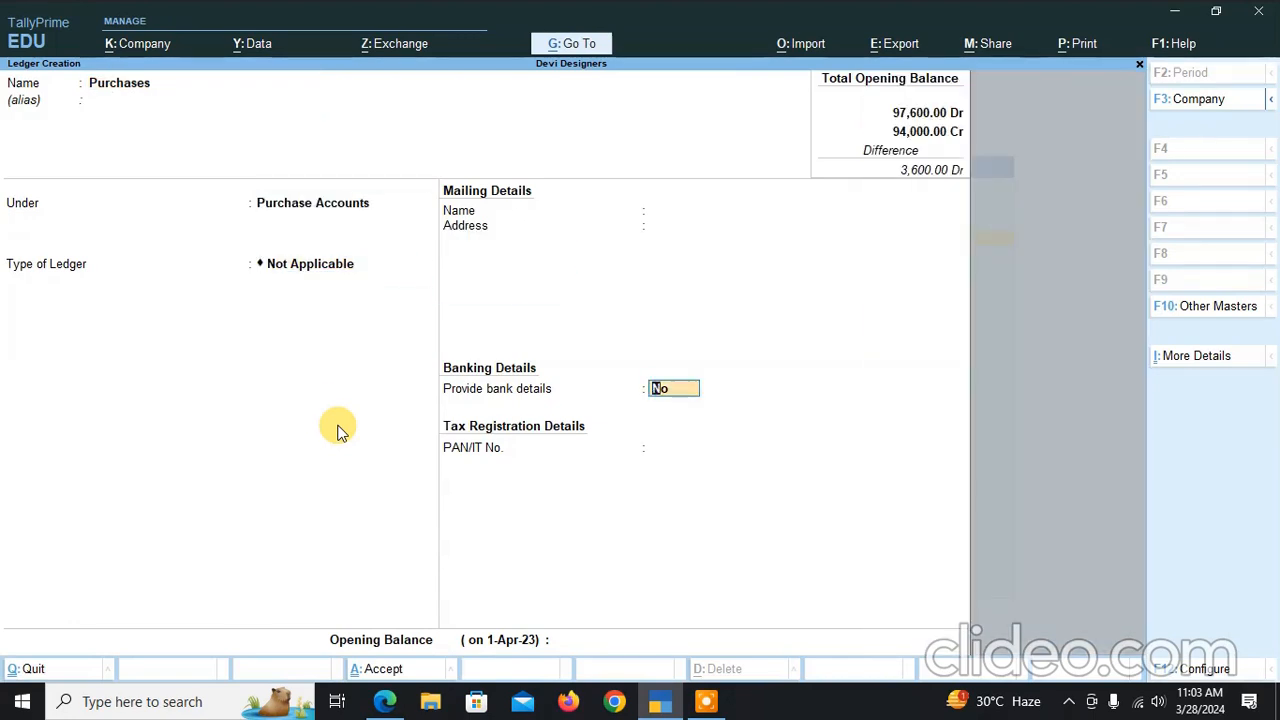
key(Return)
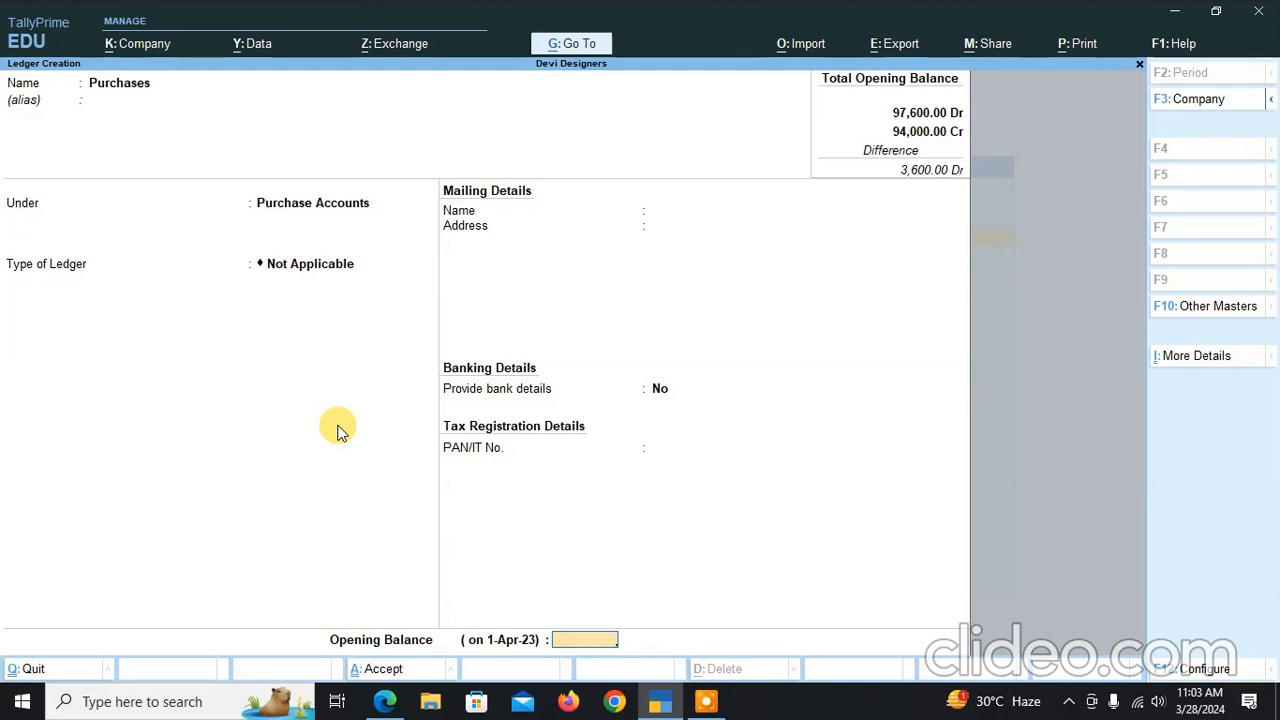
text(30000)
key(Return)
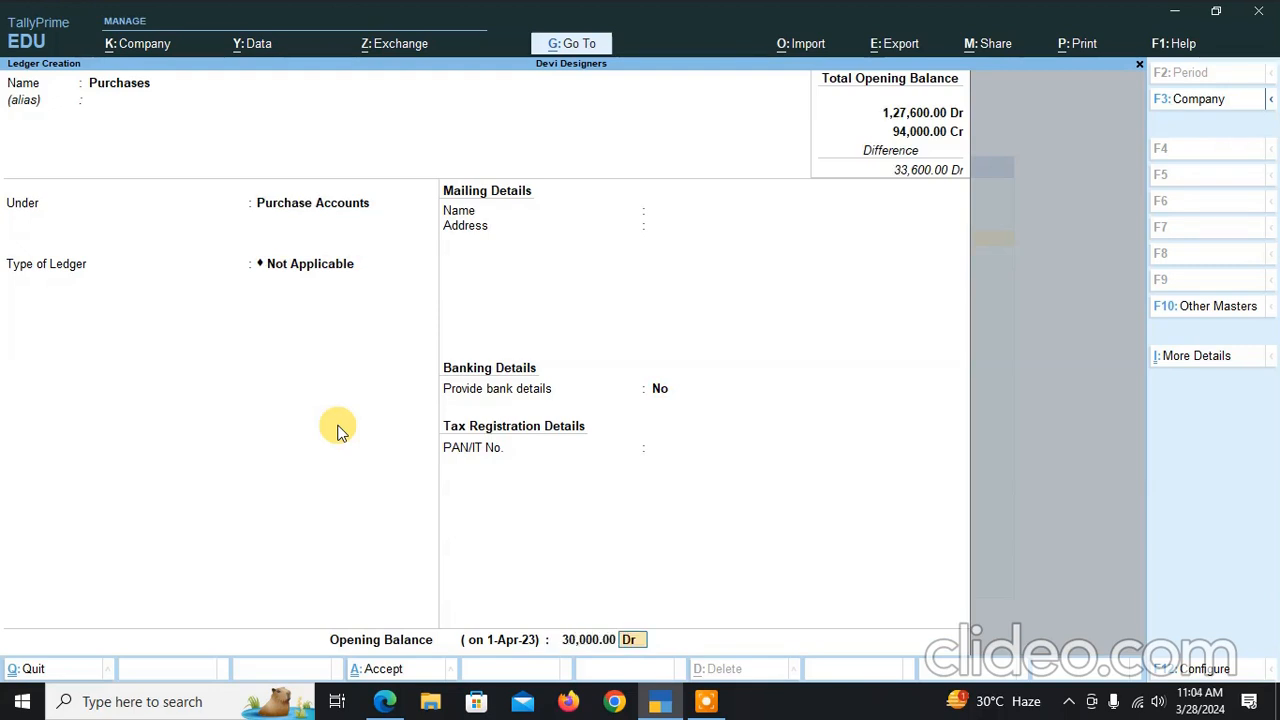
key(Return)
key(Return)
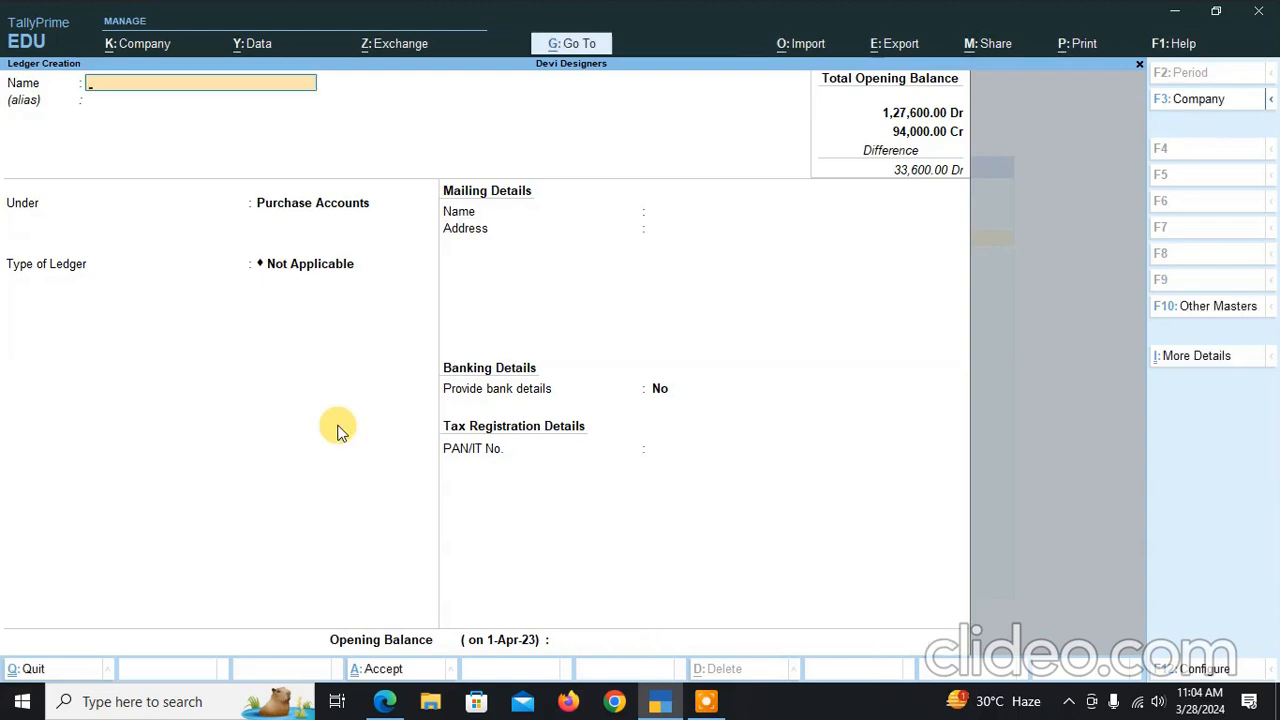
Check the entry after Purchases in the table and leave ledger creation, returning to the Gateway of Tally
key(alt+Tab)
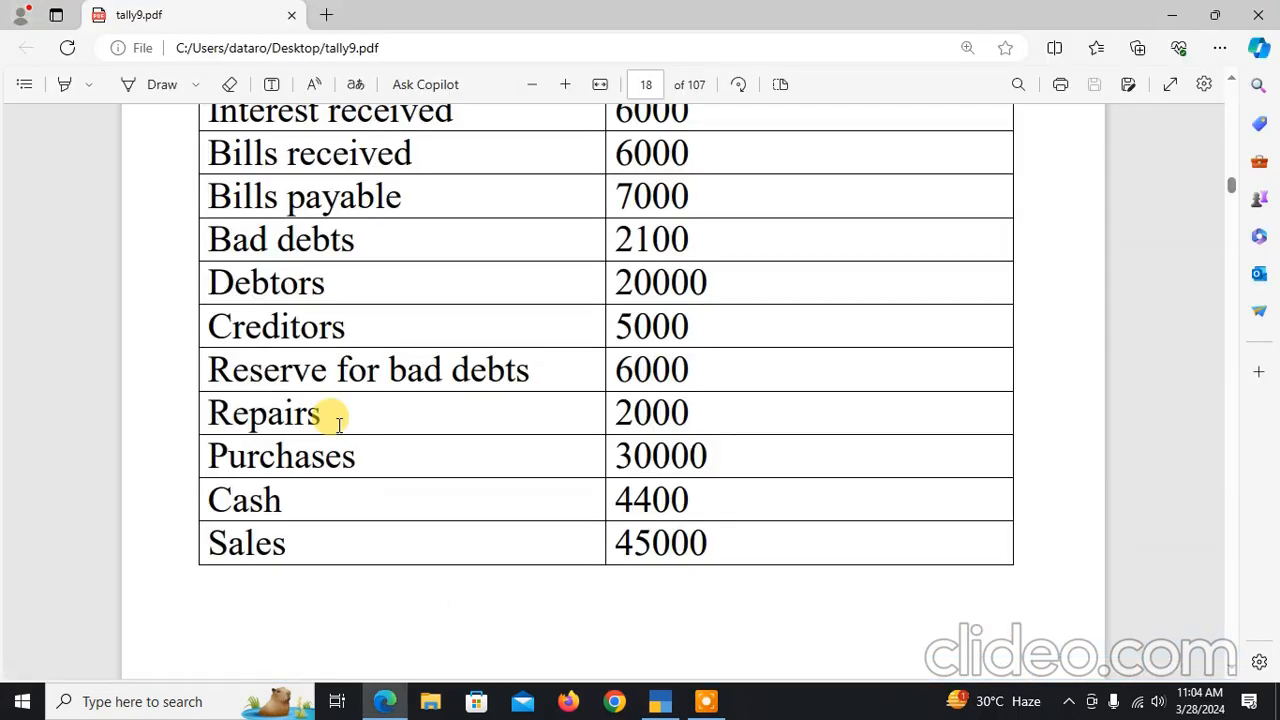
key(alt+Tab)
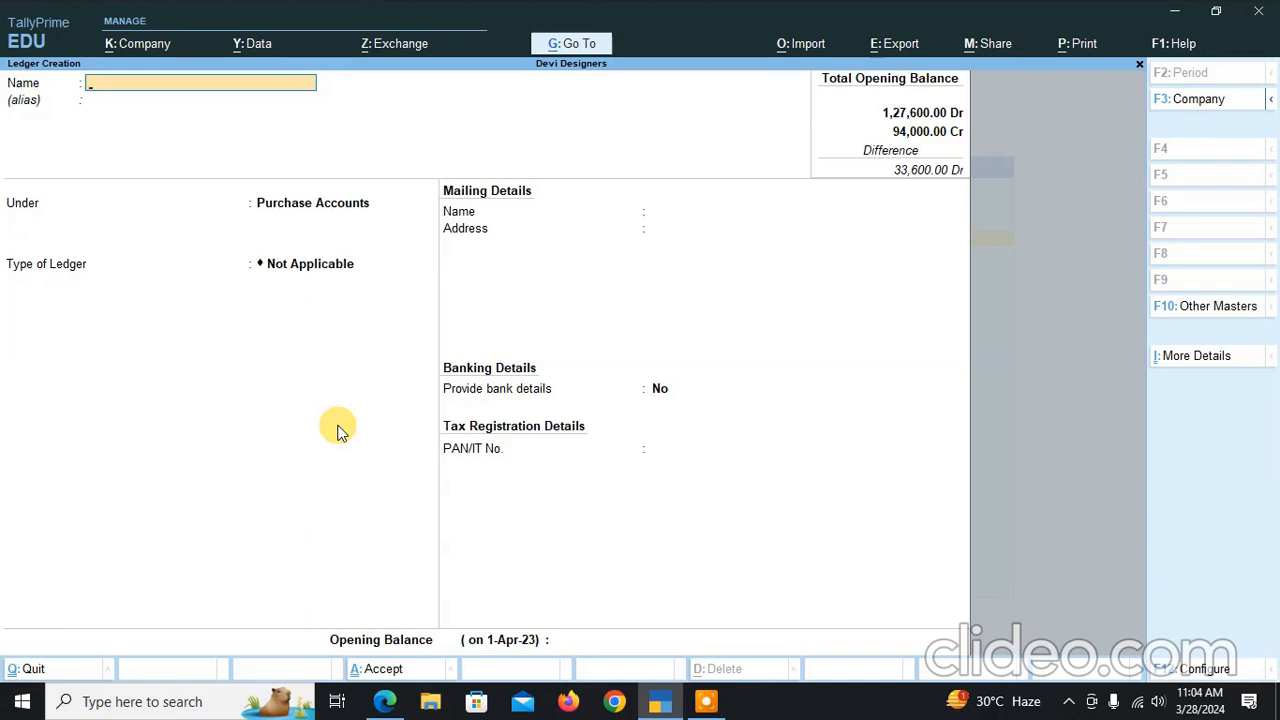
key(Escape)
key(y)
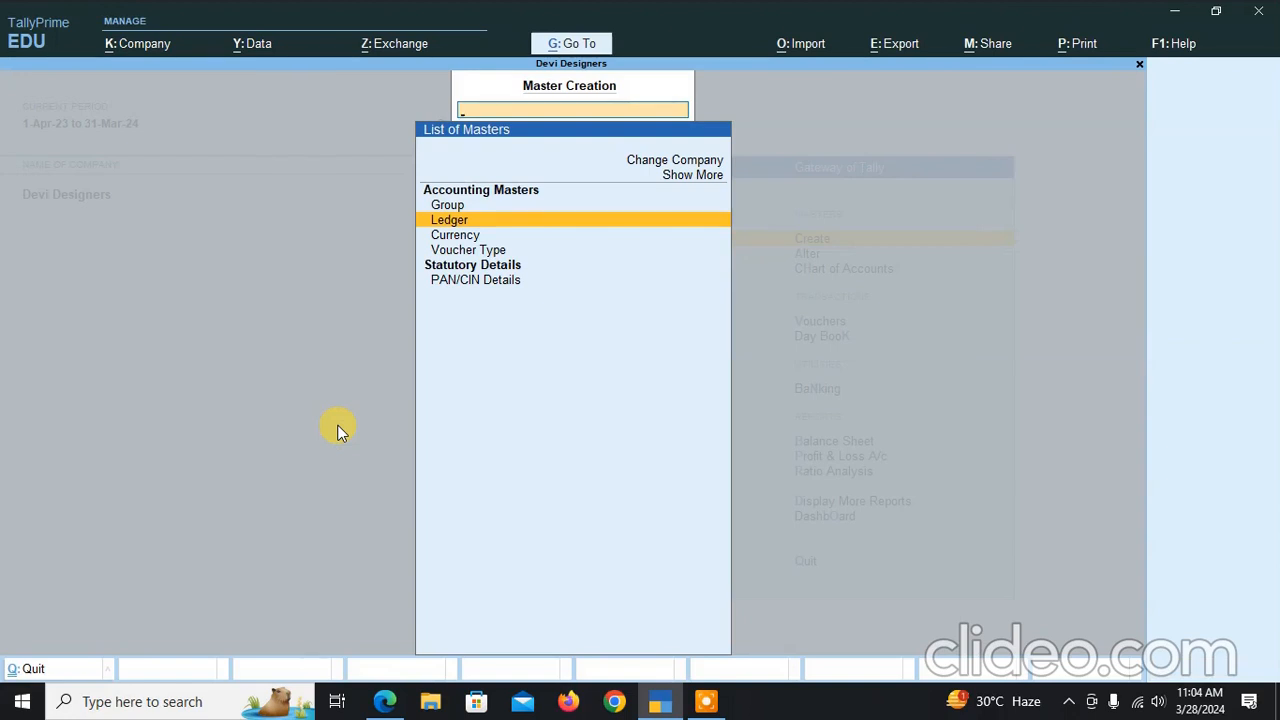
key(Escape)
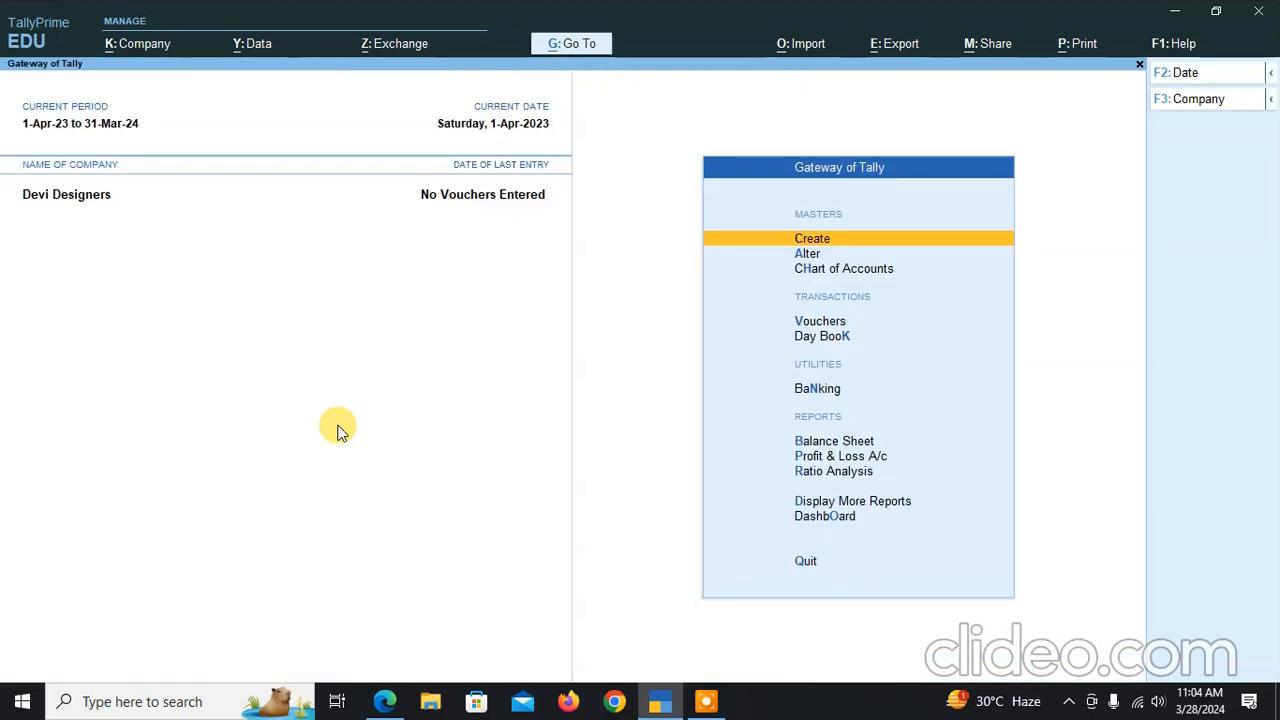
Open the existing Cash ledger for alteration
key(Down)
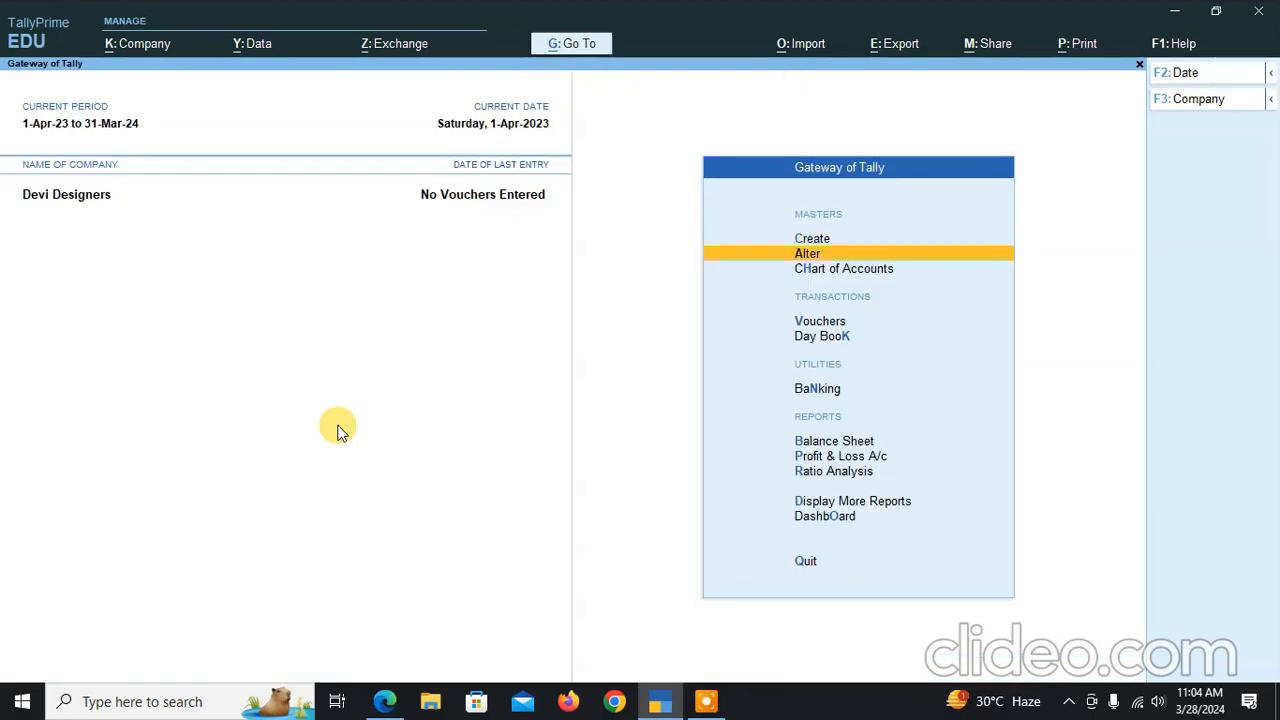
key(Return)
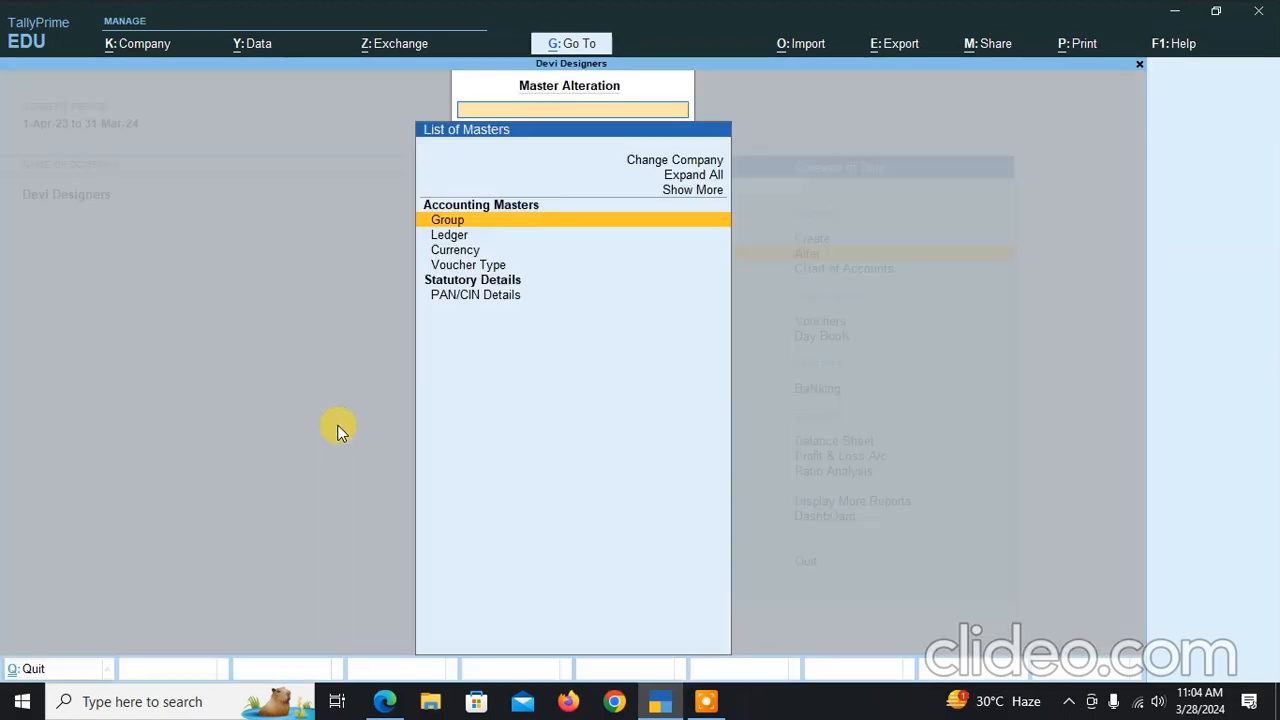
key(Down)
key(Return)
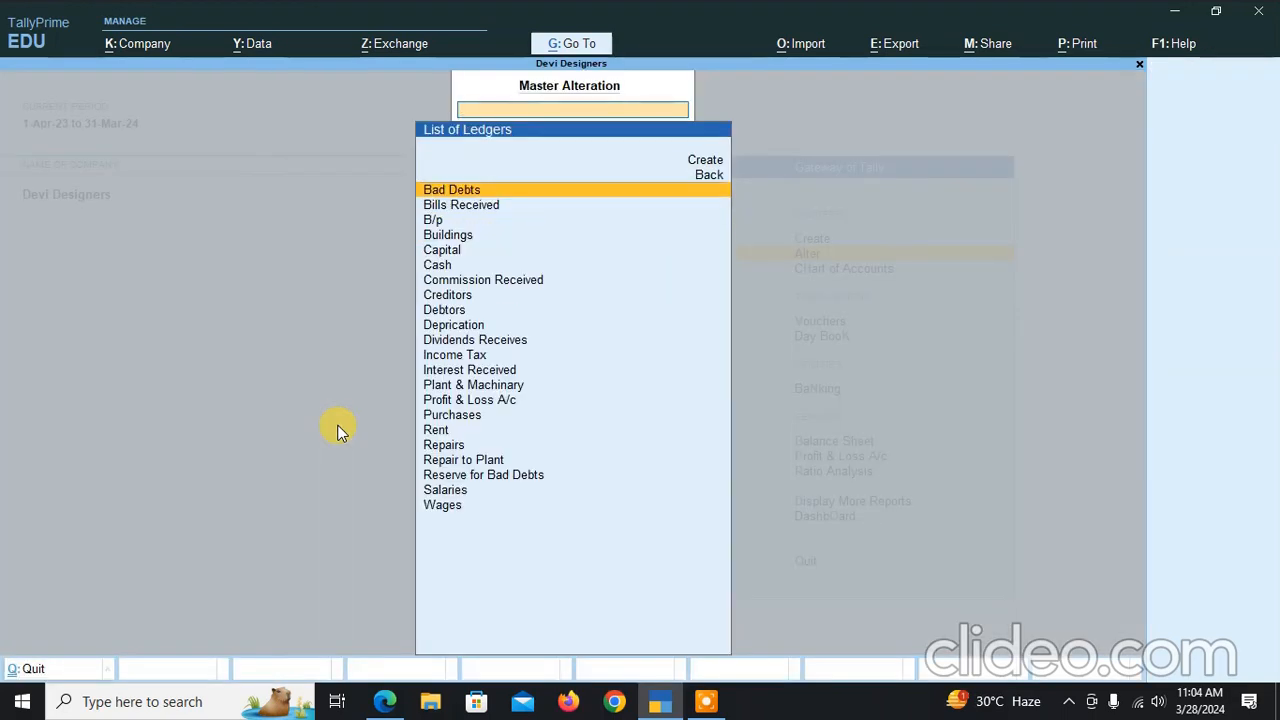
key(Down)
key(Down)
key(Down)
key(Down)
key(Down)
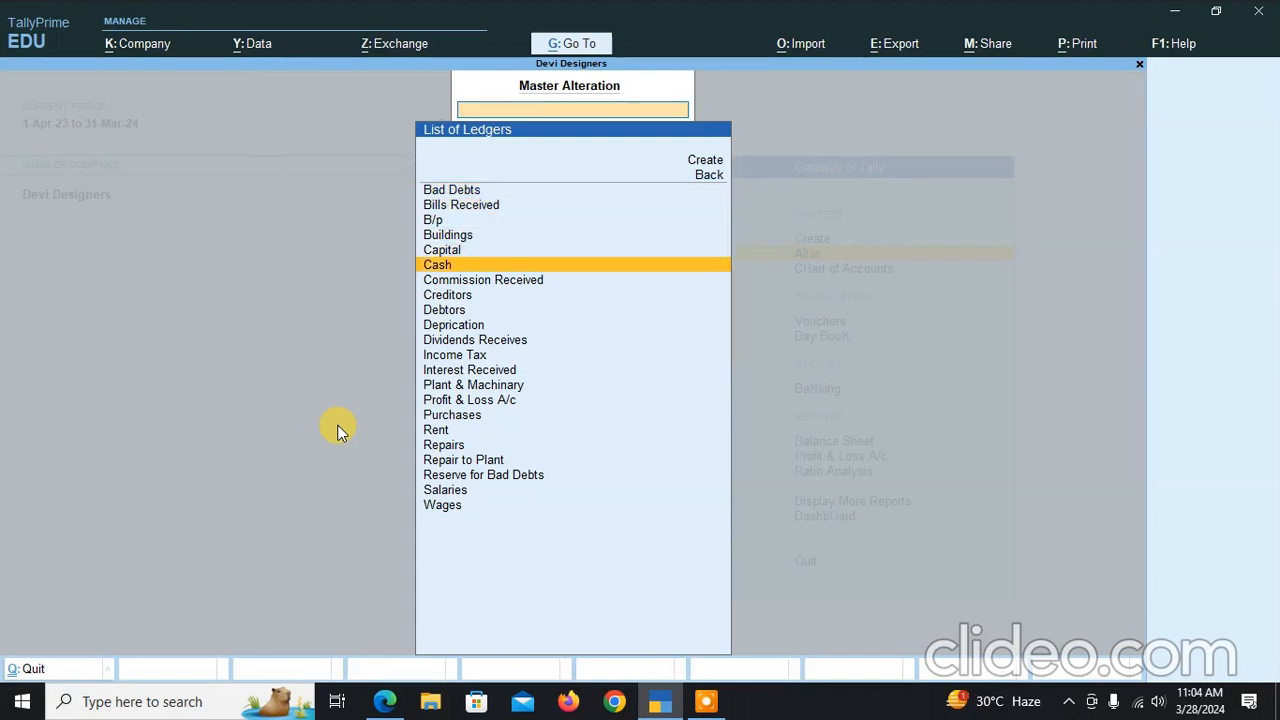
key(Return)
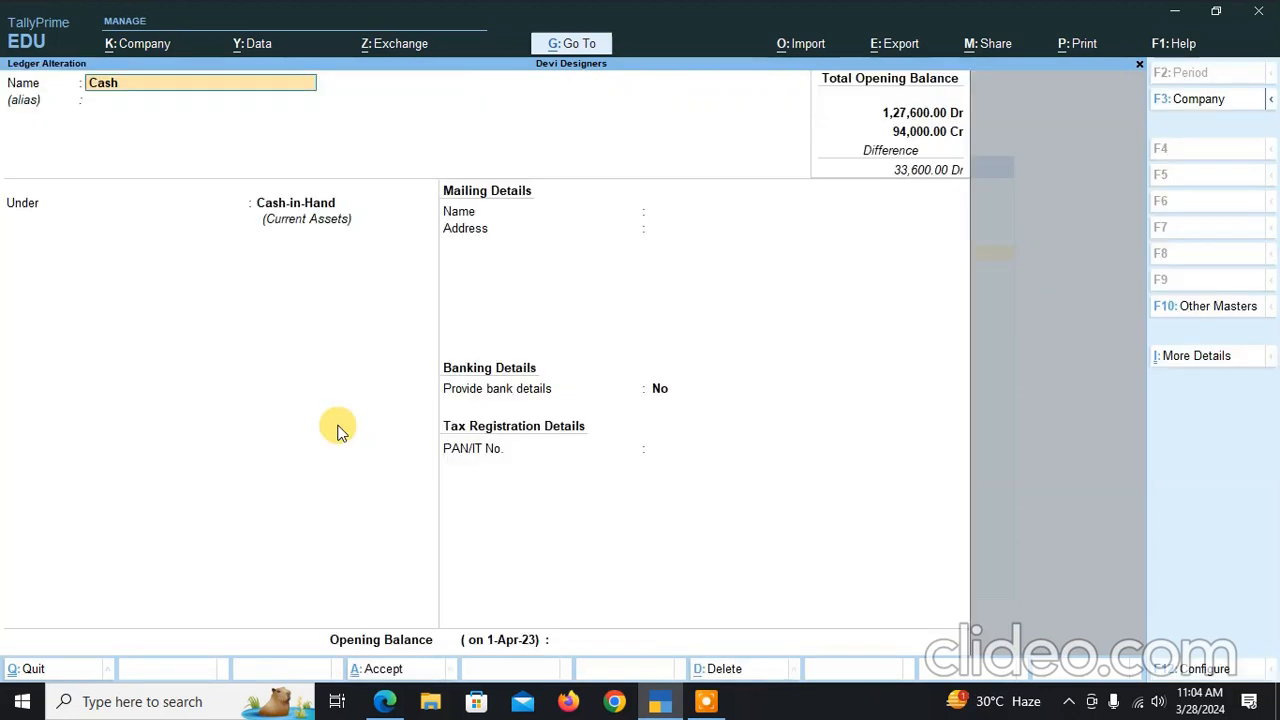
Keep the Cash ledger's name, group and bank settings, set its opening balance to 4400 Dr and save the change
key(Return)
key(Return)
key(Return)
key(Return)
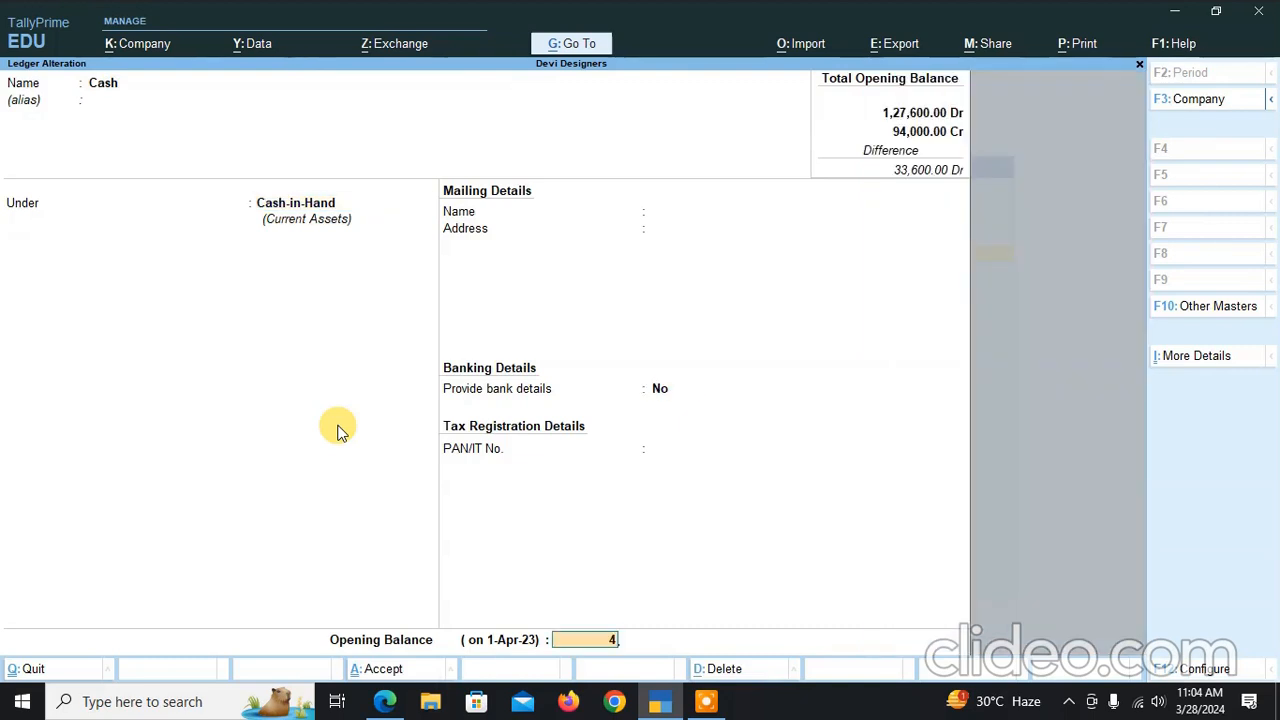
text(4400)
key(Return)
key(Return)
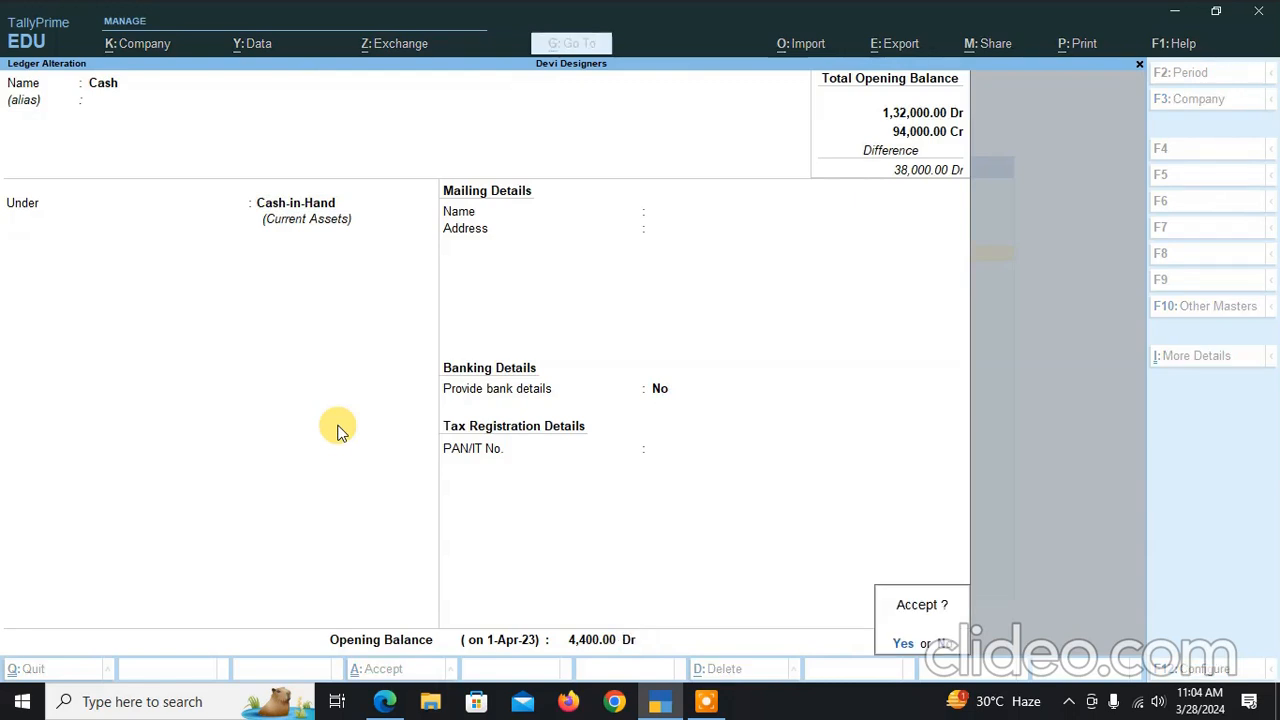
key(Return)
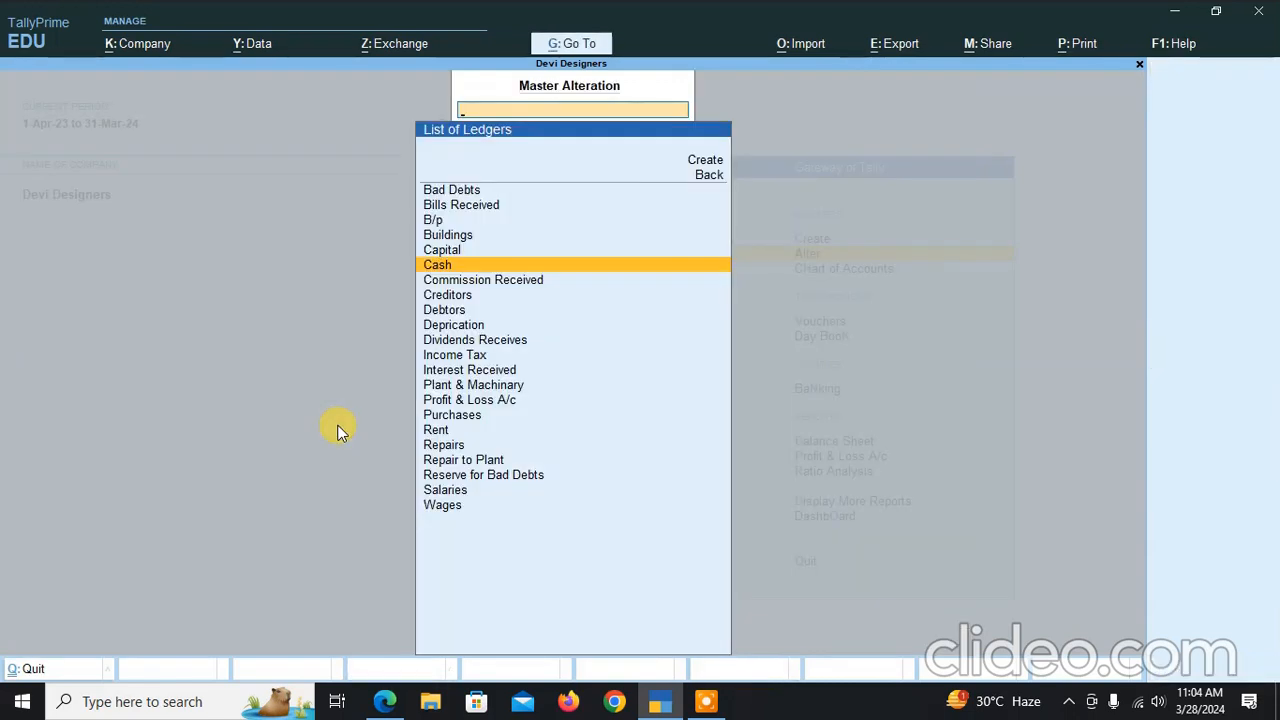
Leave ledger alteration and open a blank form for creating another ledger
key(Escape)
key(Escape)
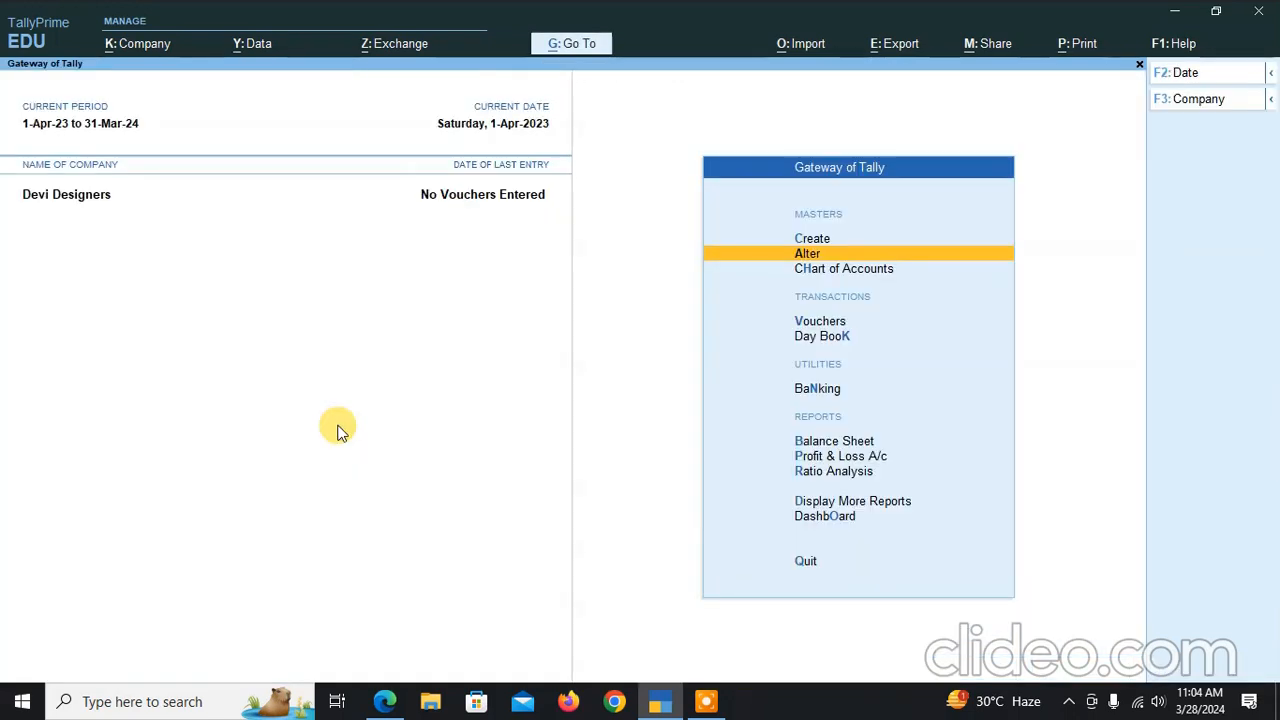
key(Up)
key(Up)
key(Up)
key(Up)
key(Up)
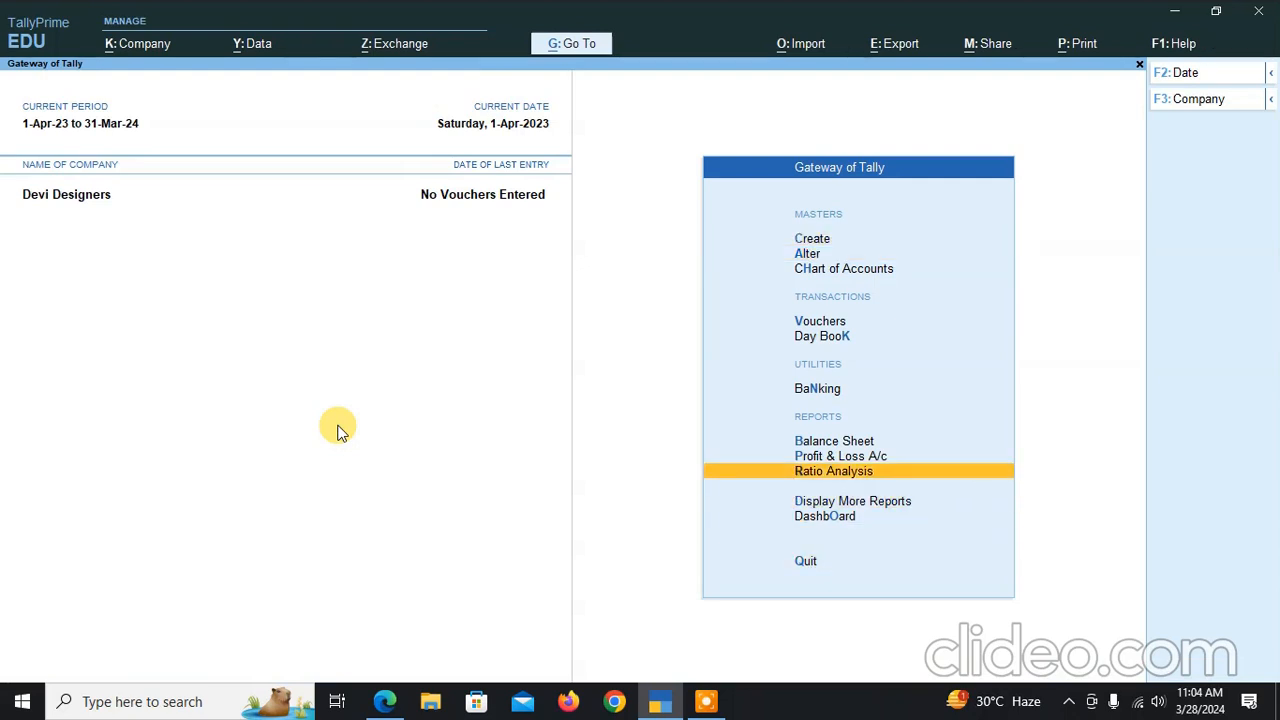
key(Up)
key(Up)
key(Up)
key(Up)
key(Up)
key(Up)
key(Up)
key(Up)
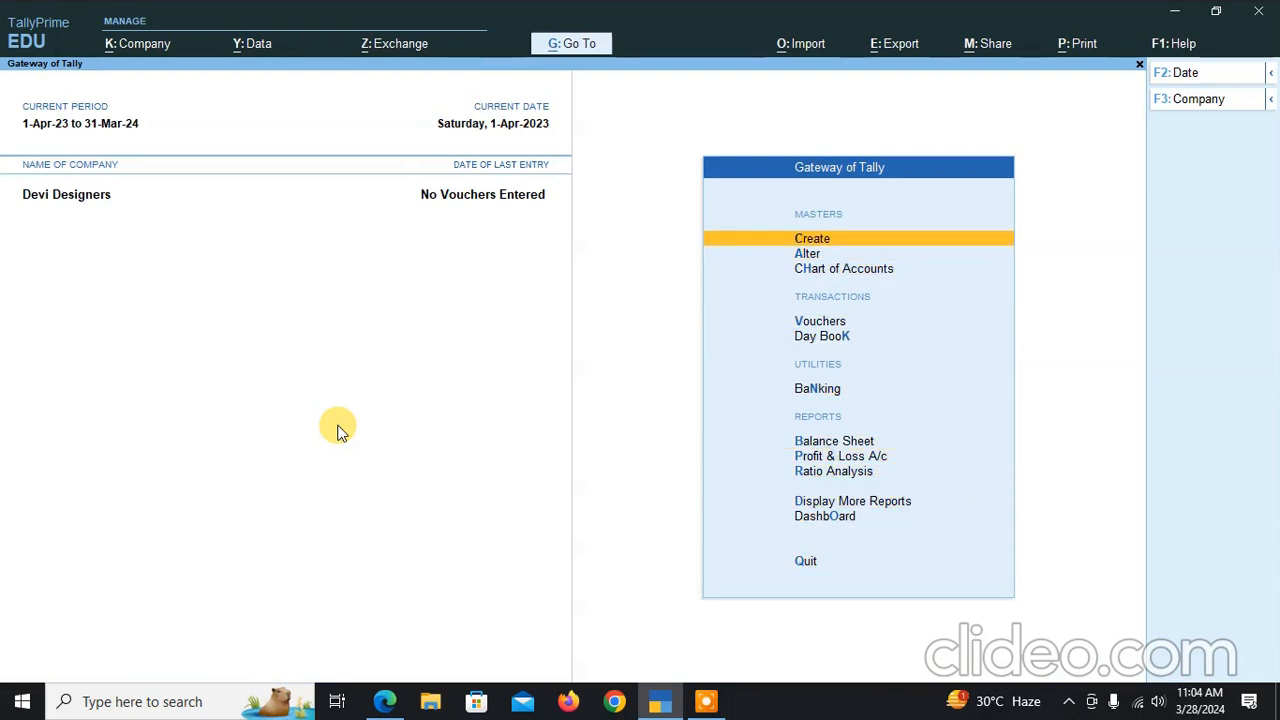
key(Return)
key(Down)
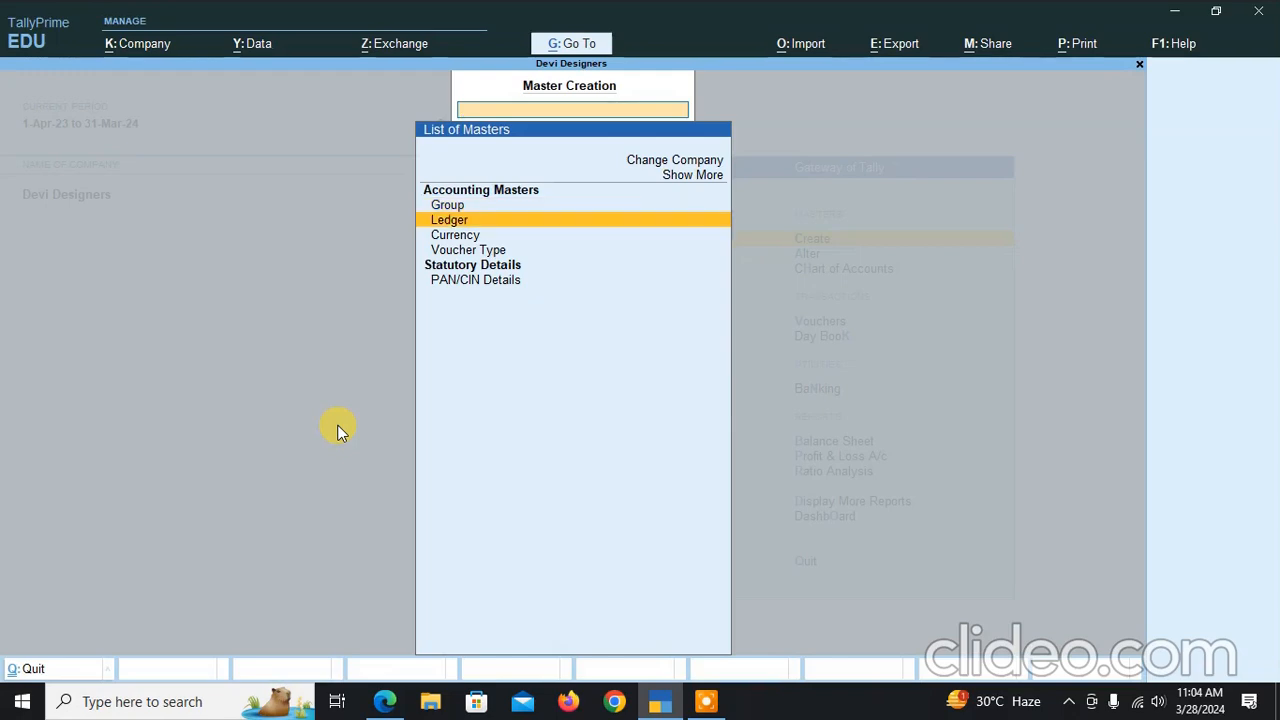
key(Return)
Check the entry after Cash in the table and name the new ledger Sales under the Sales Accounts group
key(alt+Tab)
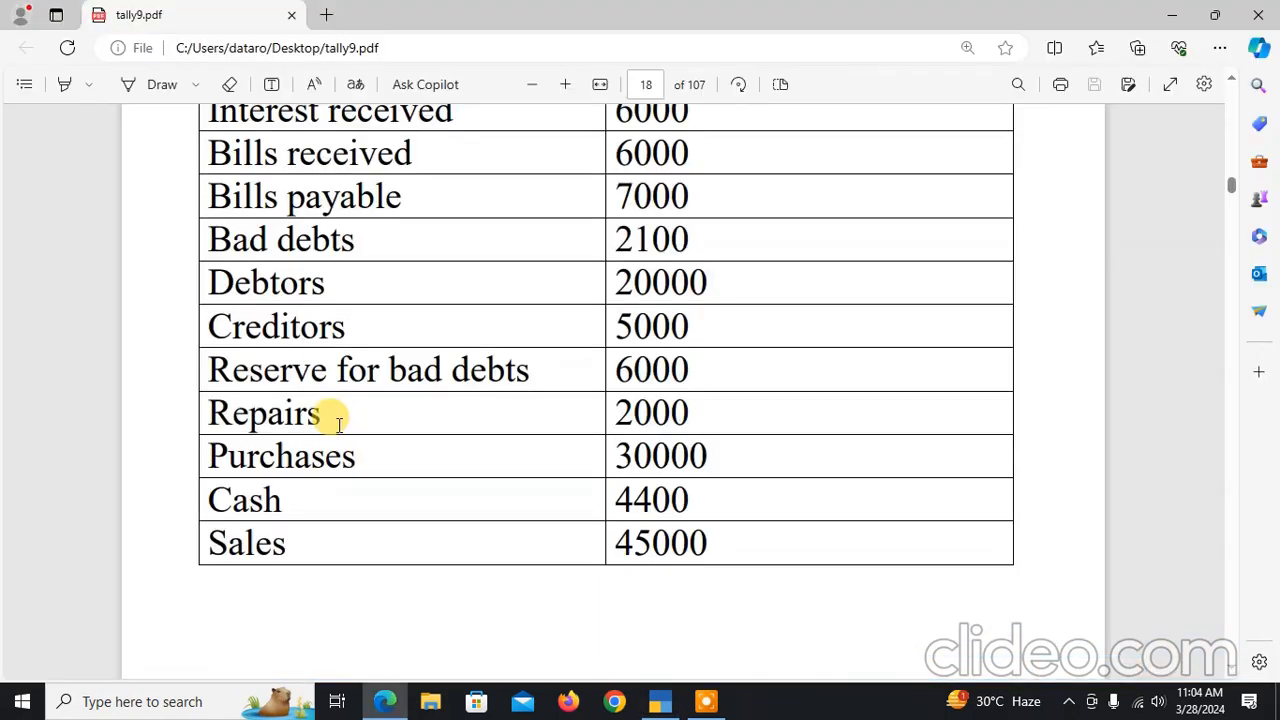
key(alt+Tab)
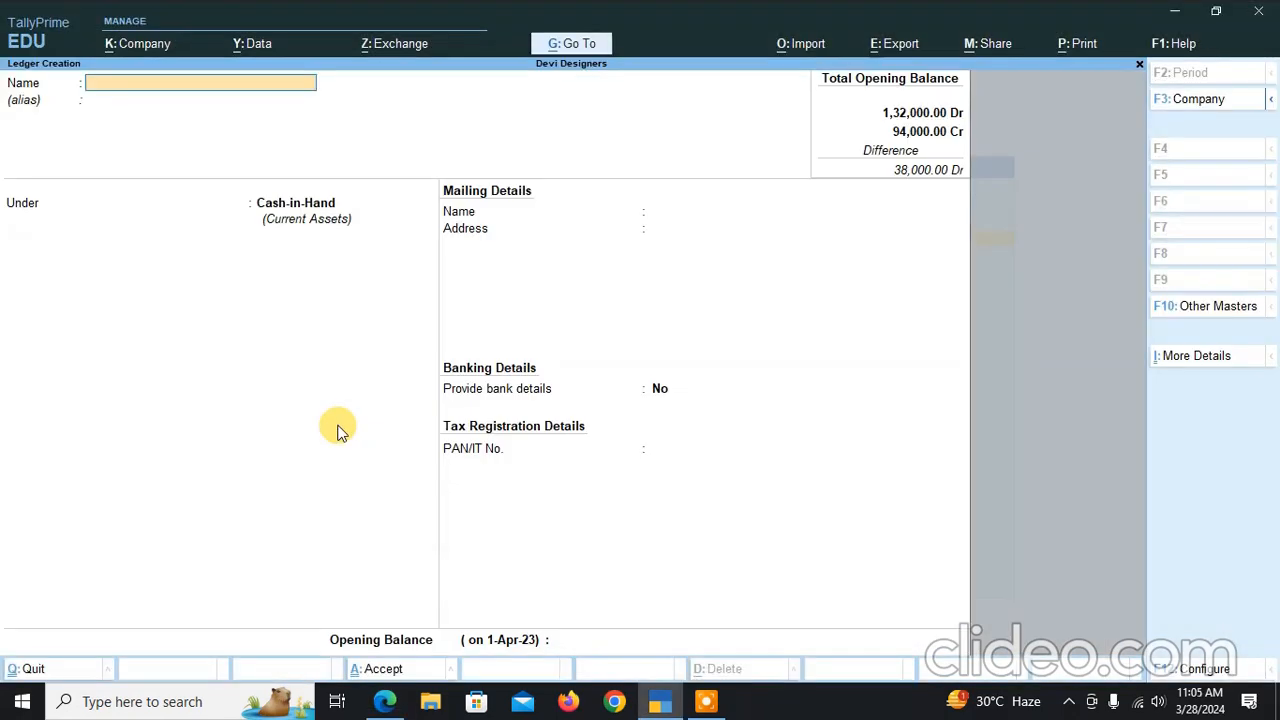
text(Sales)
key(Return)
text(Sal)
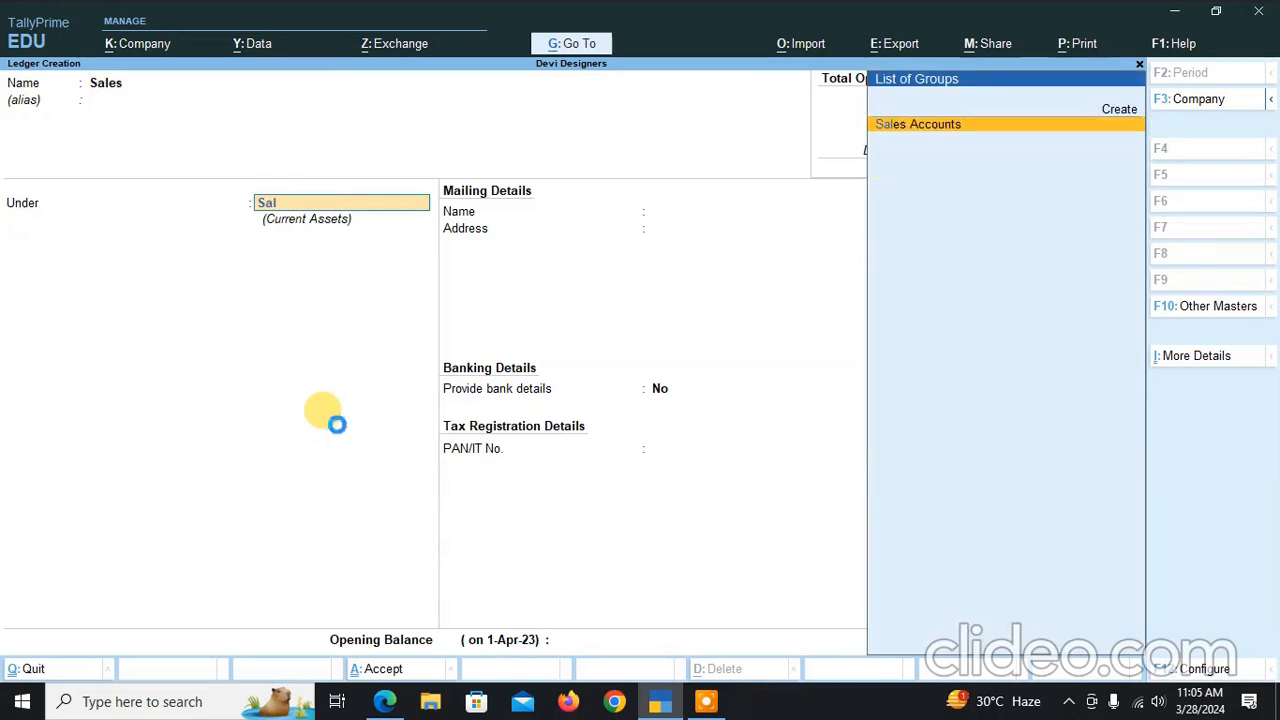
key(Return)
Keep the Sales ledger's other defaults, set its opening balance to 45000 Cr, save it and return to the table in tally9.pdf
key(Return)
key(Return)
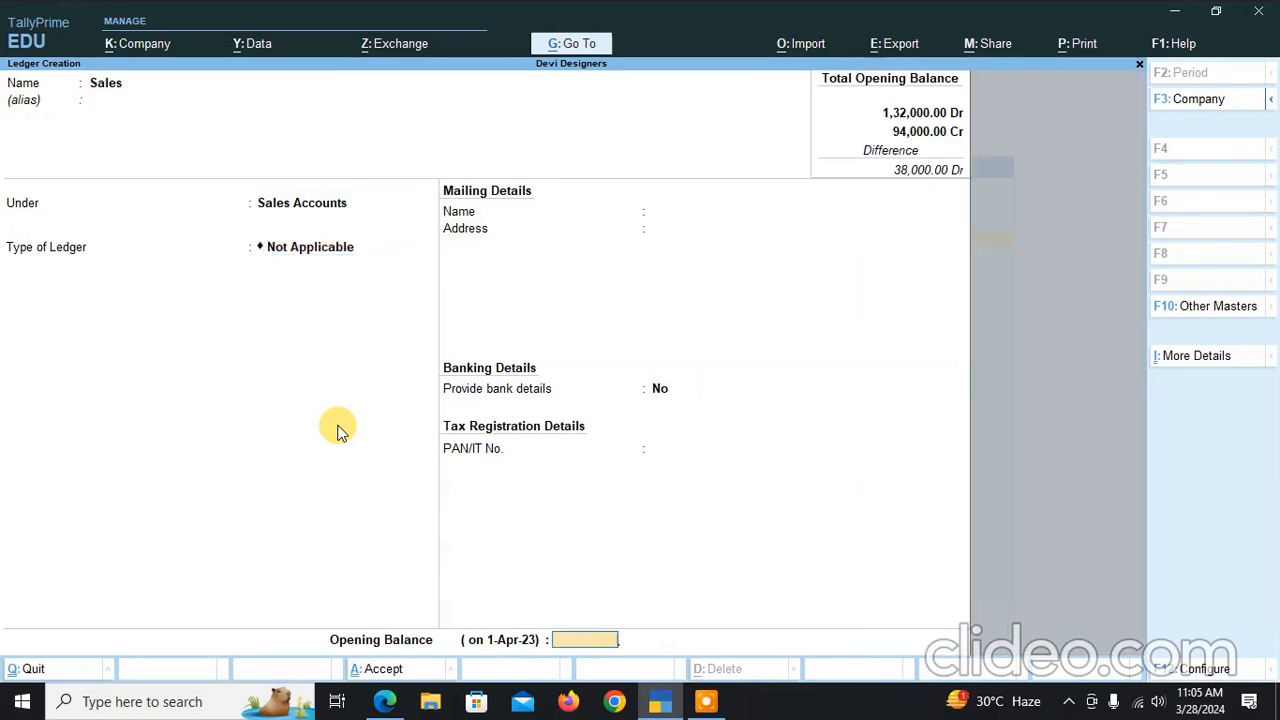
text(45,000)
key(Return)
key(Return)
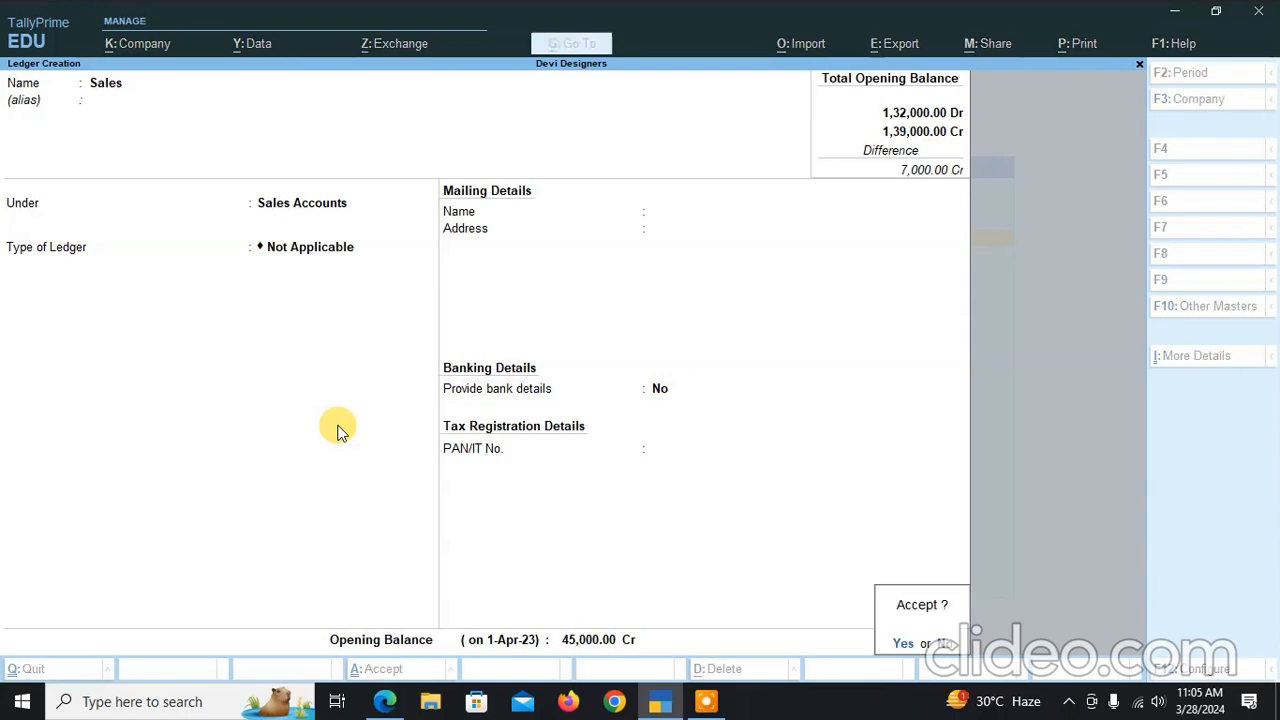
key(Return)
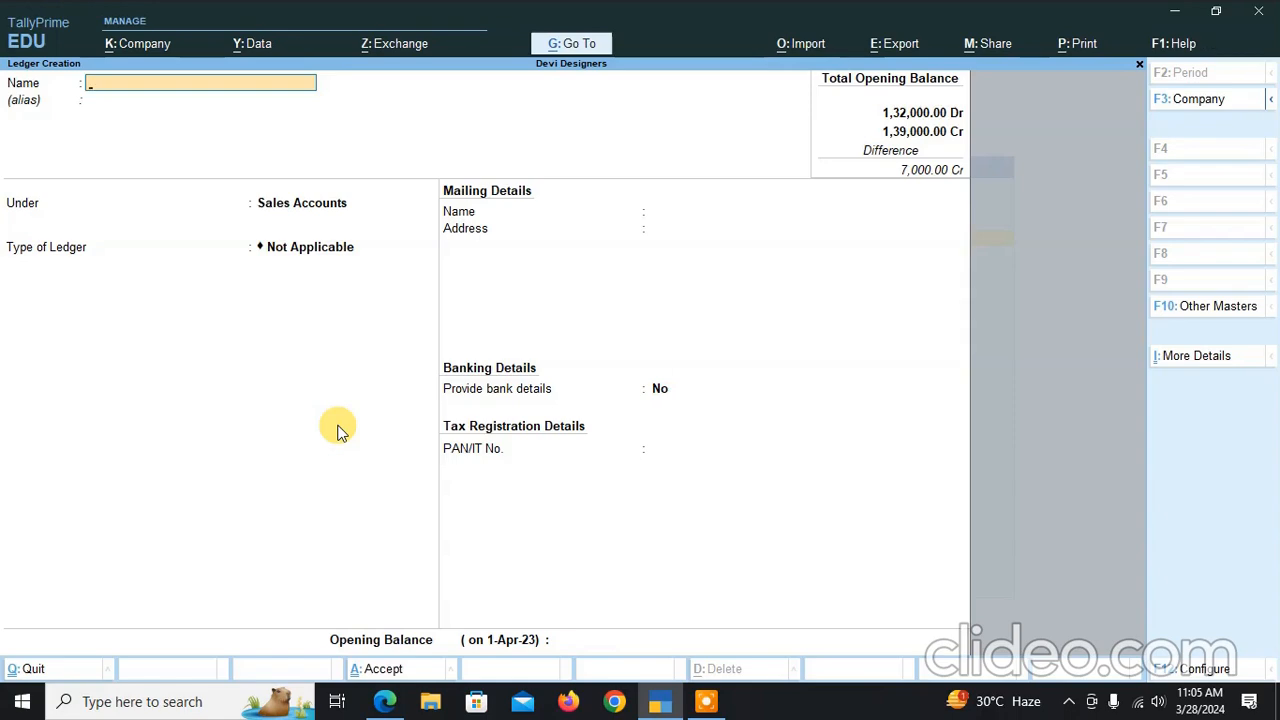
key(alt+Tab)
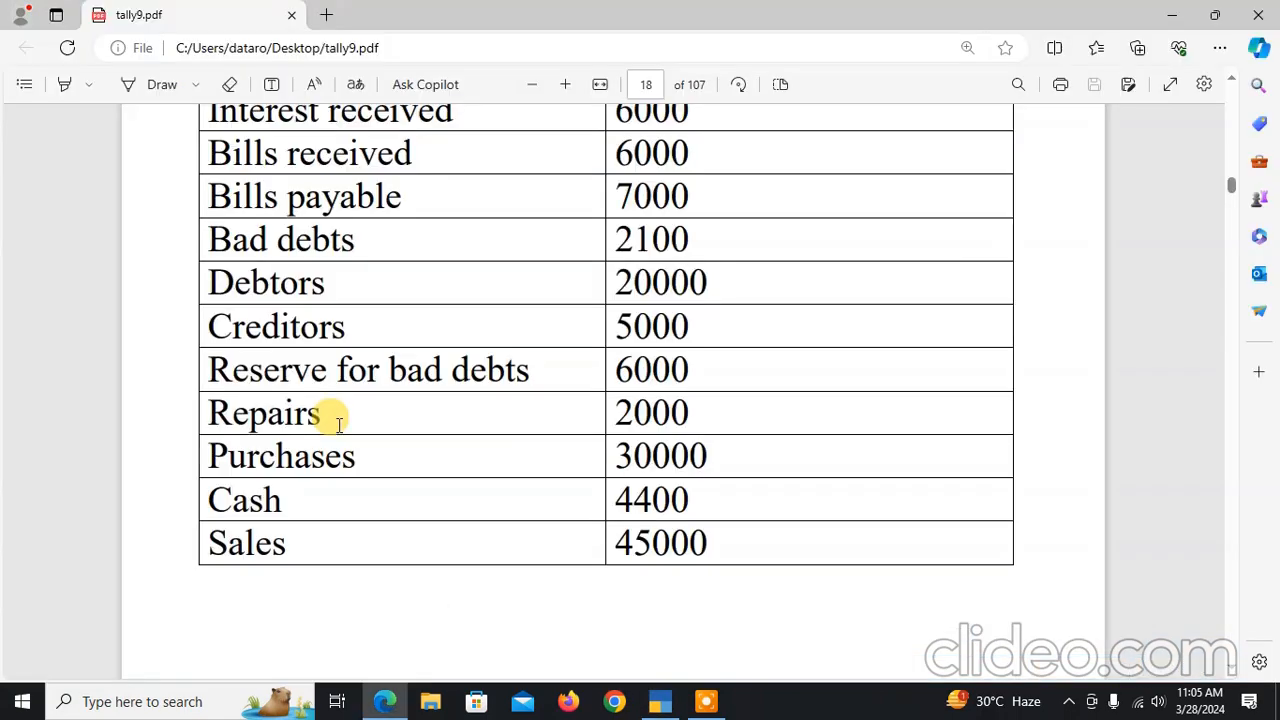
Check the entry after Sales in tally9.pdf and, in TallyPrime, name the new ledger Carriage Inwards under the Direct Expenses group
scroll(443, 508, down, 5)
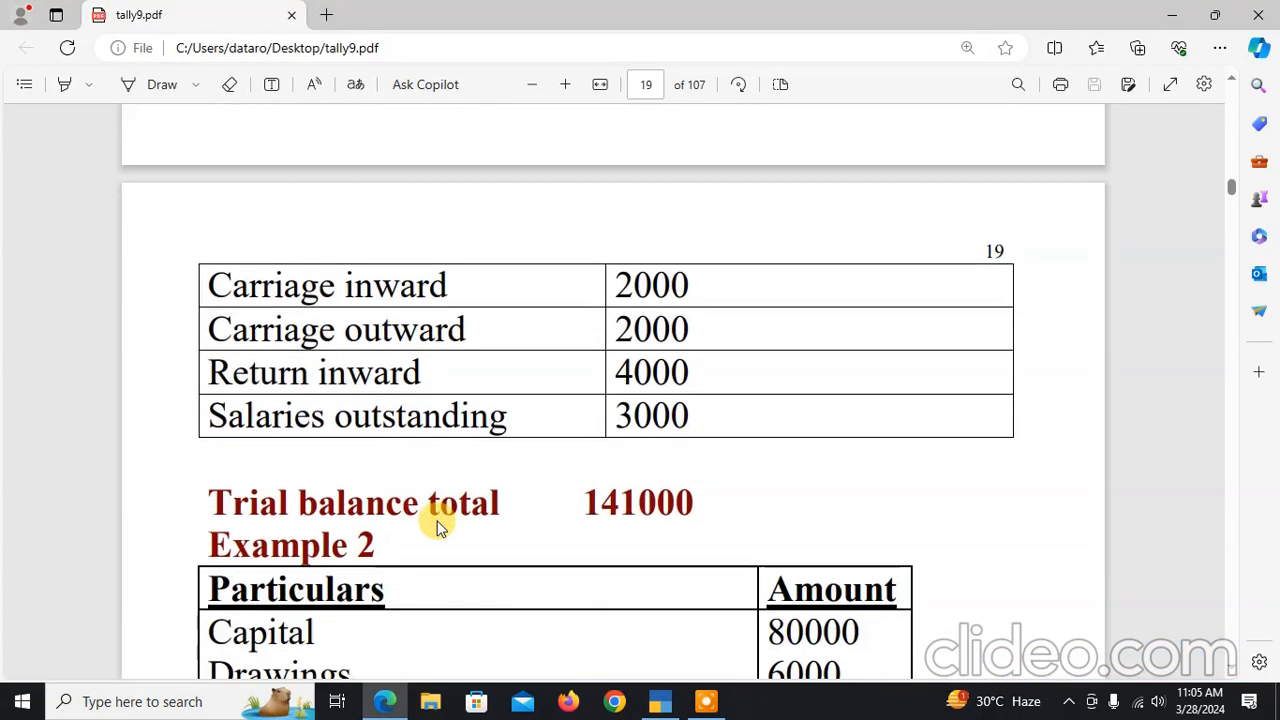
key(alt+Tab)
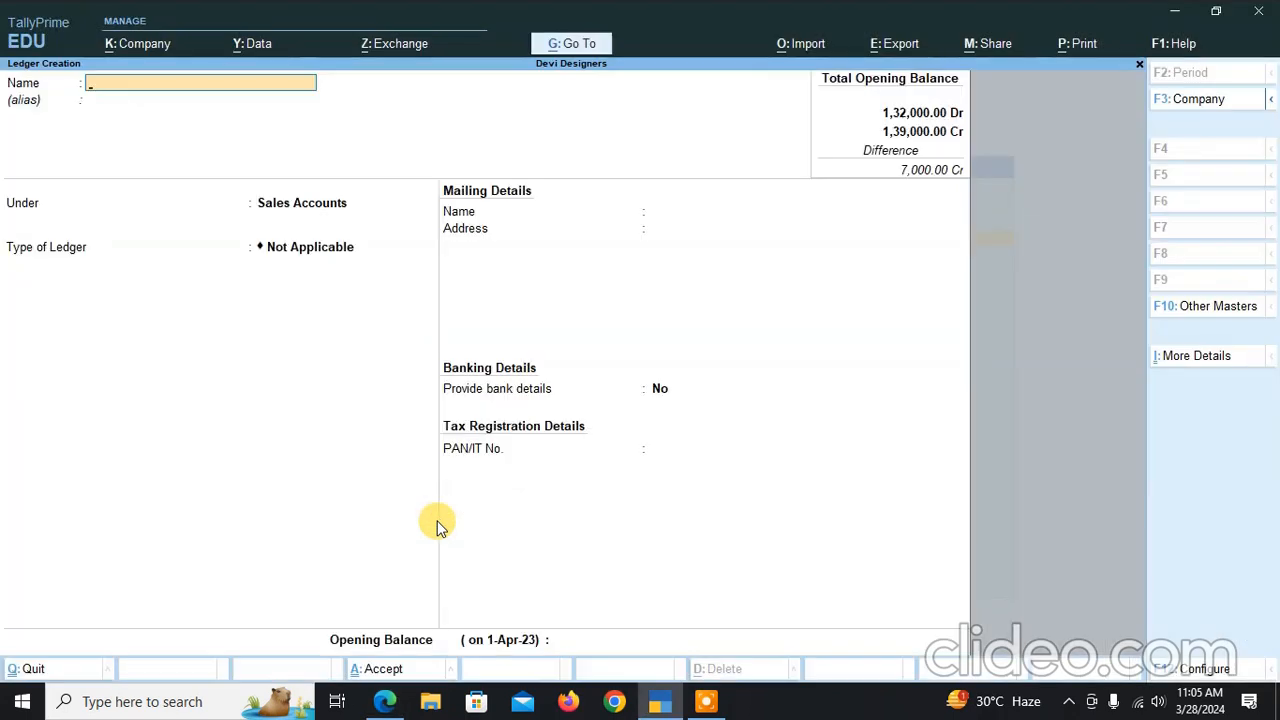
text(Carriage Inwards)
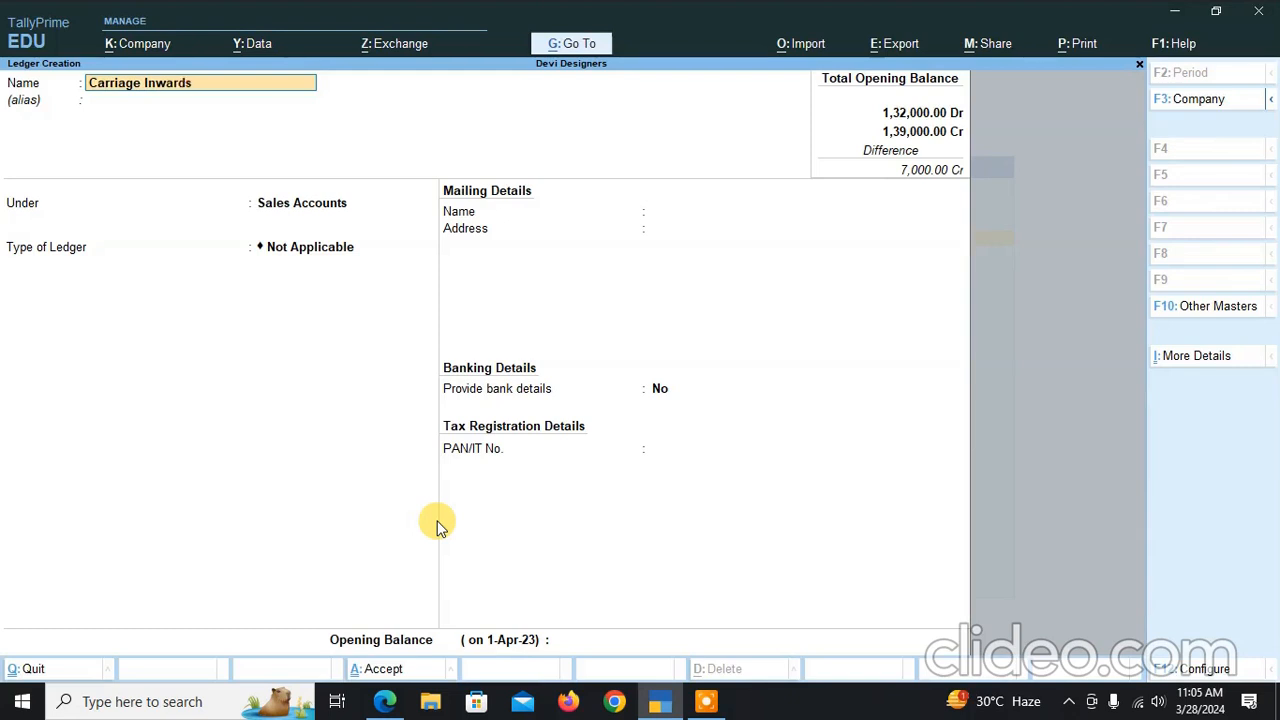
key(Return)
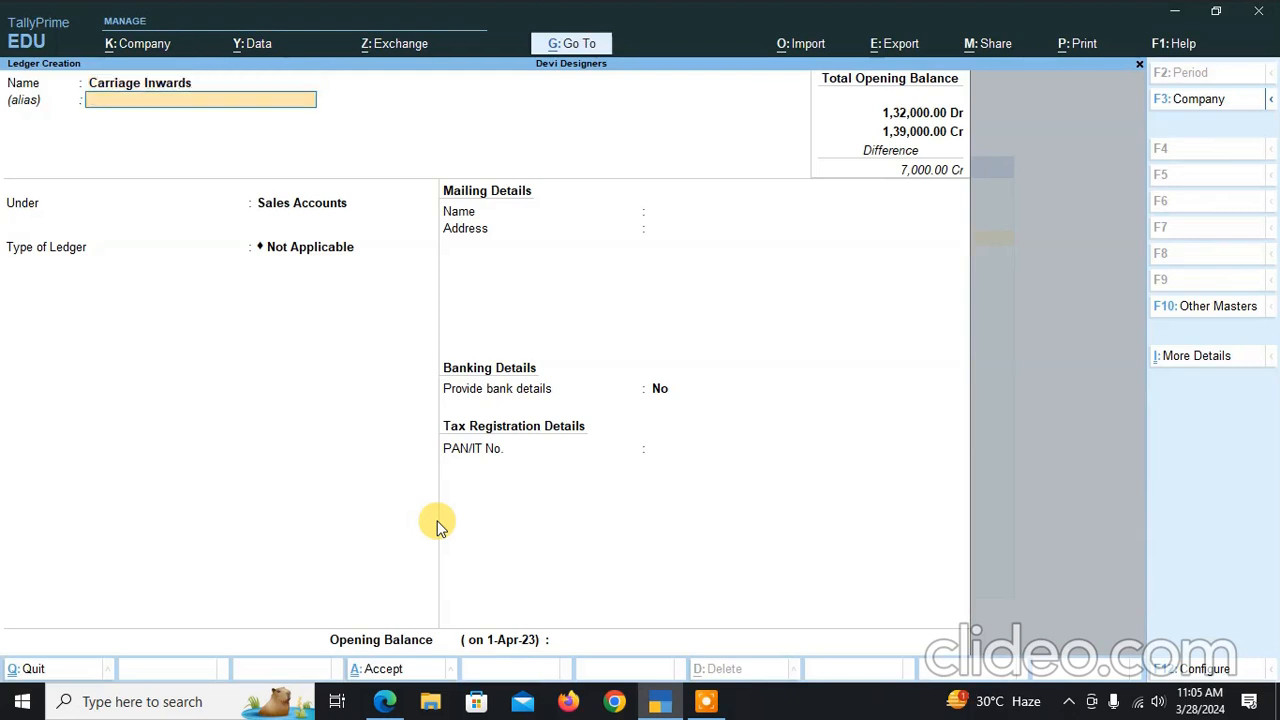
key(Return)
text(Direct e)
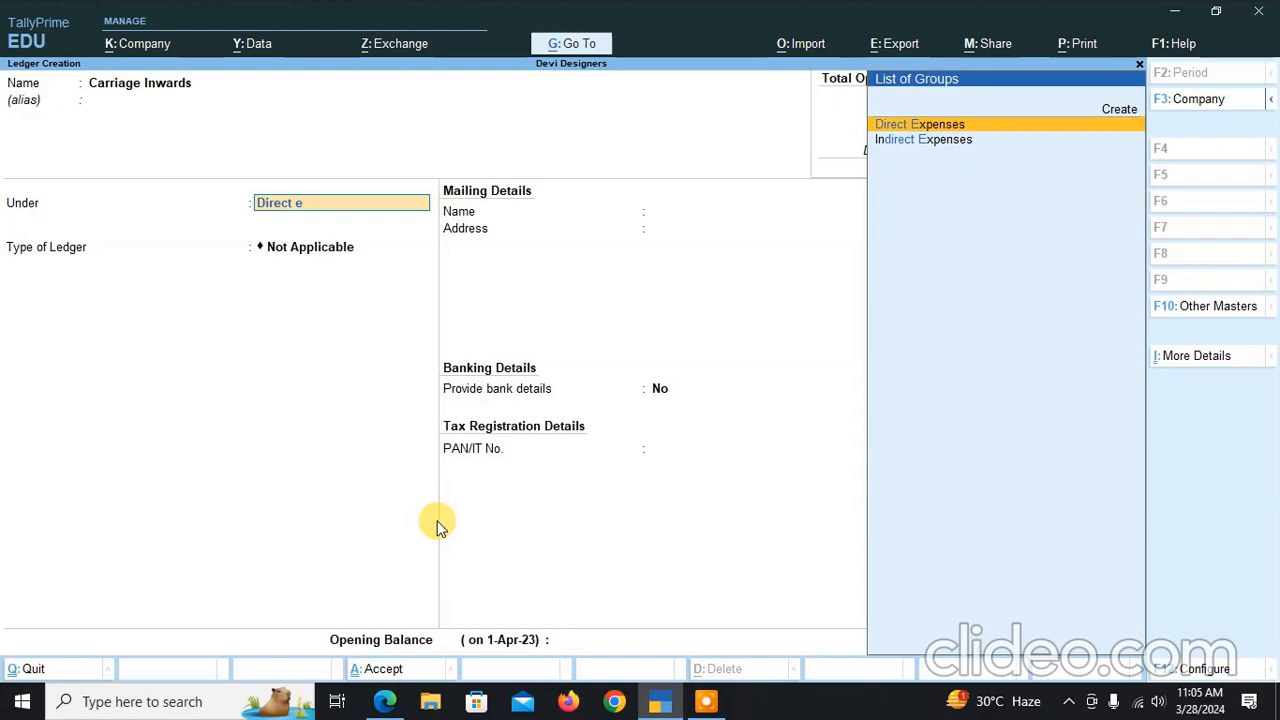
key(Return)
Keep the Carriage Inwards ledger's other defaults, check its amount in tally9.pdf, set its opening balance to 2000 Dr and save it
key(Return)
key(Return)
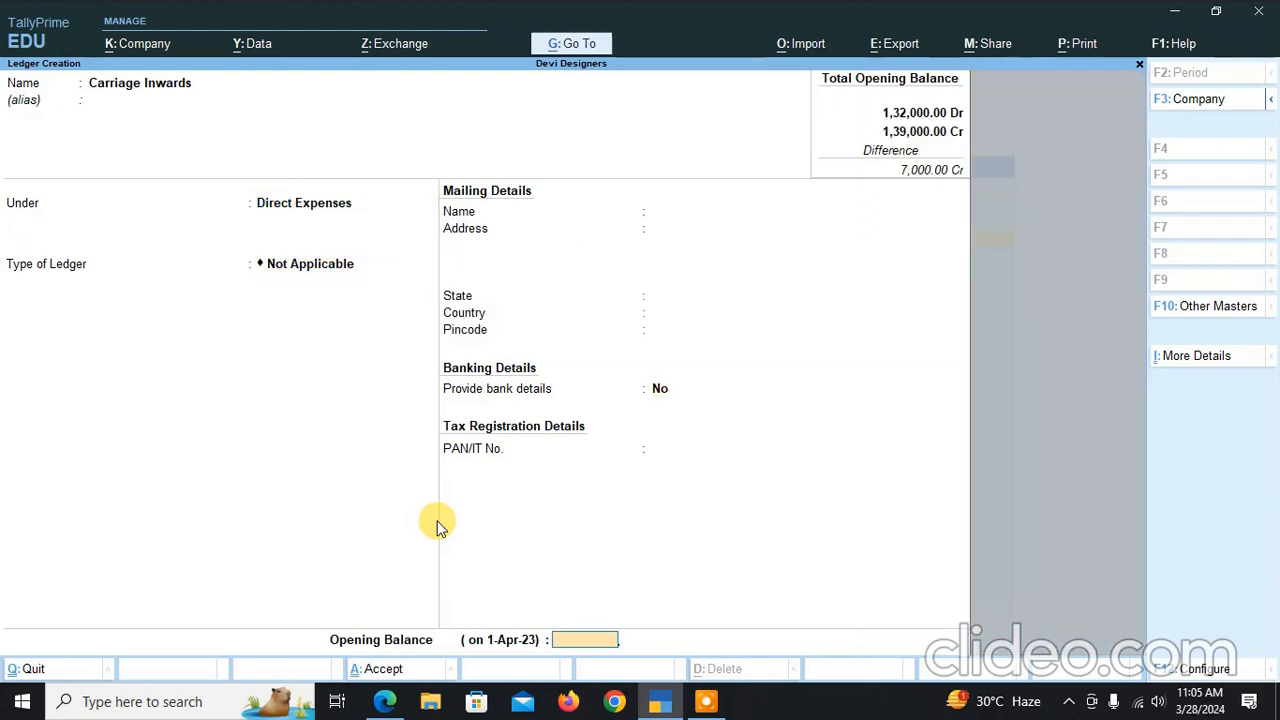
key(alt+Tab)
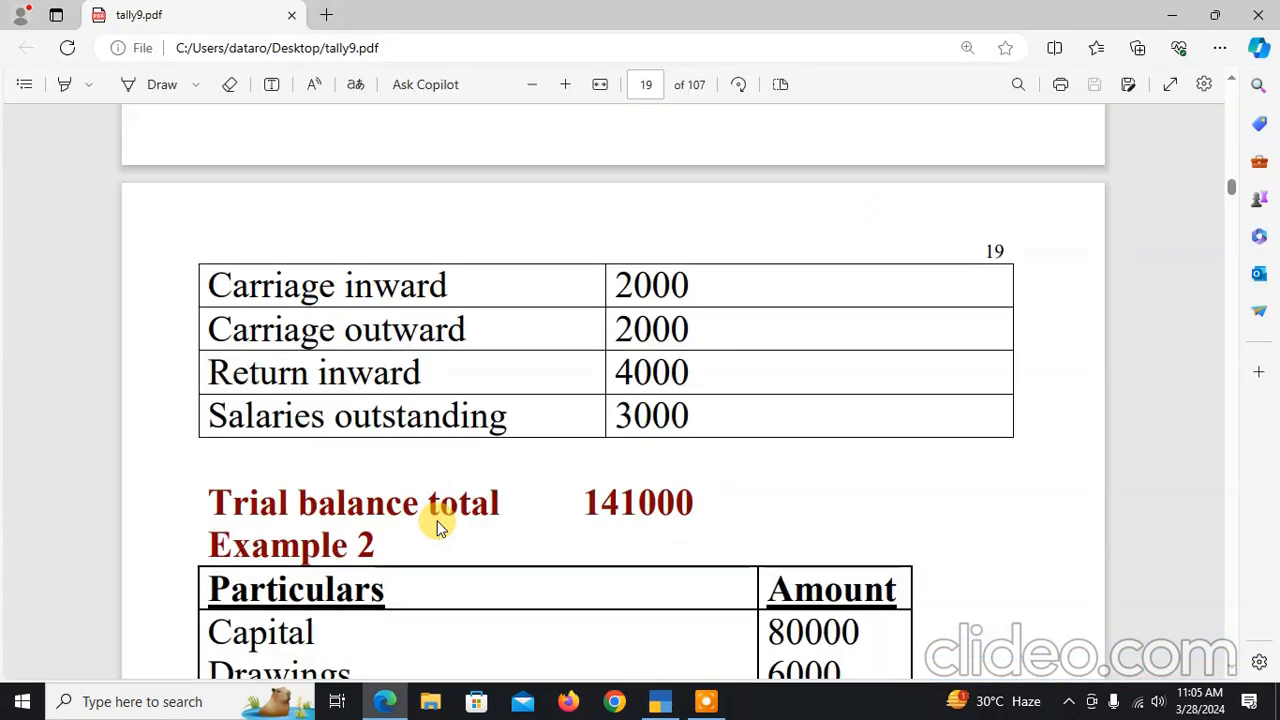
key(alt+Tab)
text(2)
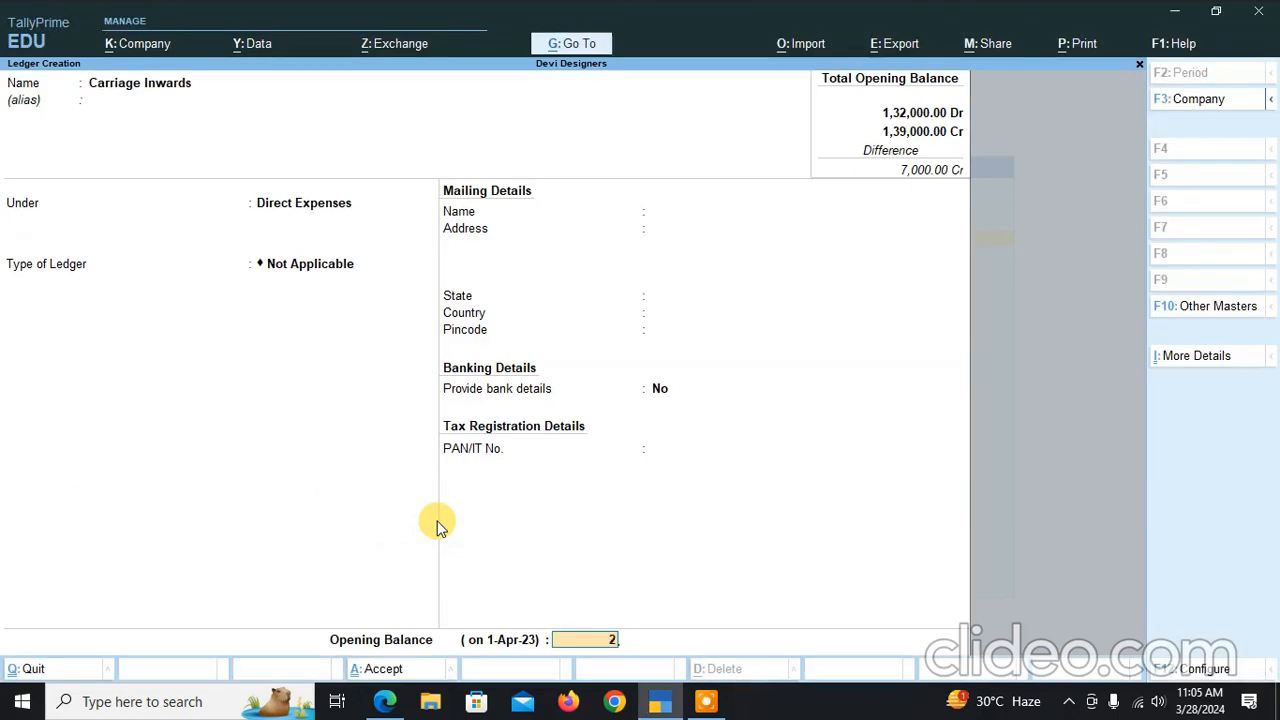
text(,000)
key(Return)
key(Return)
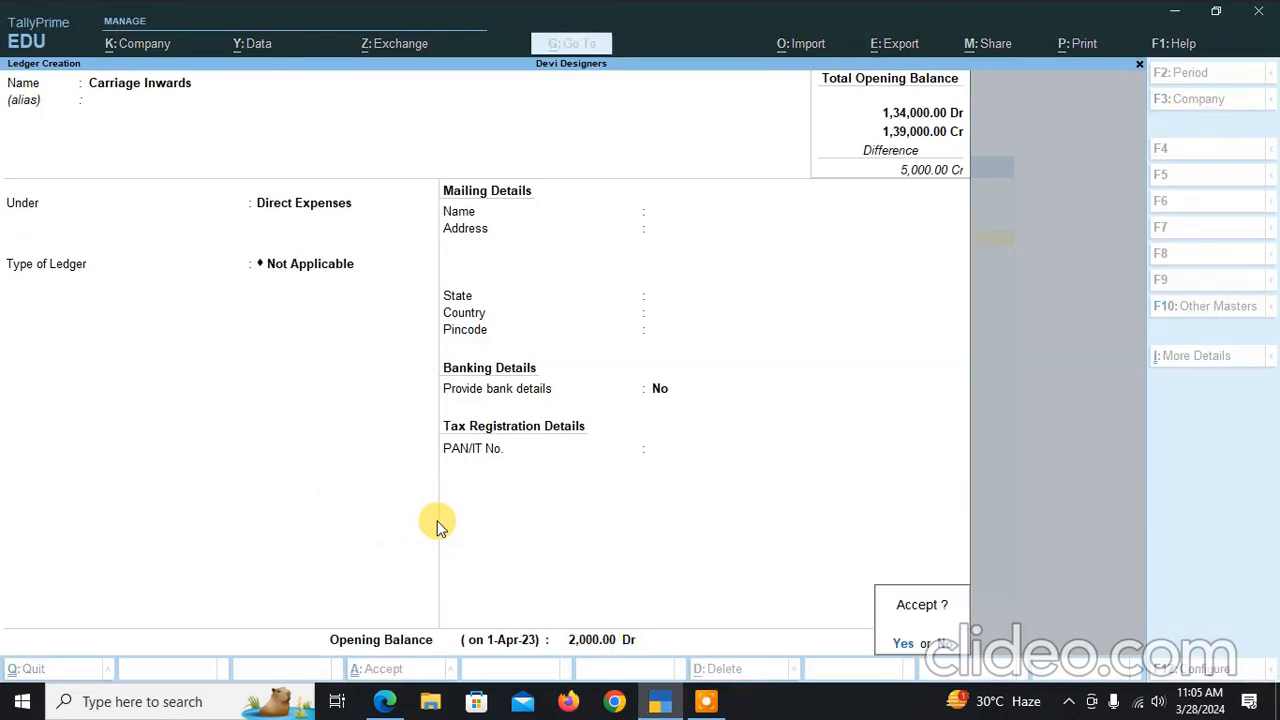
key(Return)
Check the entry after Carriage inward in tally9.pdf and name the new TallyPrime ledger Carriage Outwards under the Indirect Expenses group
key(alt+Tab)
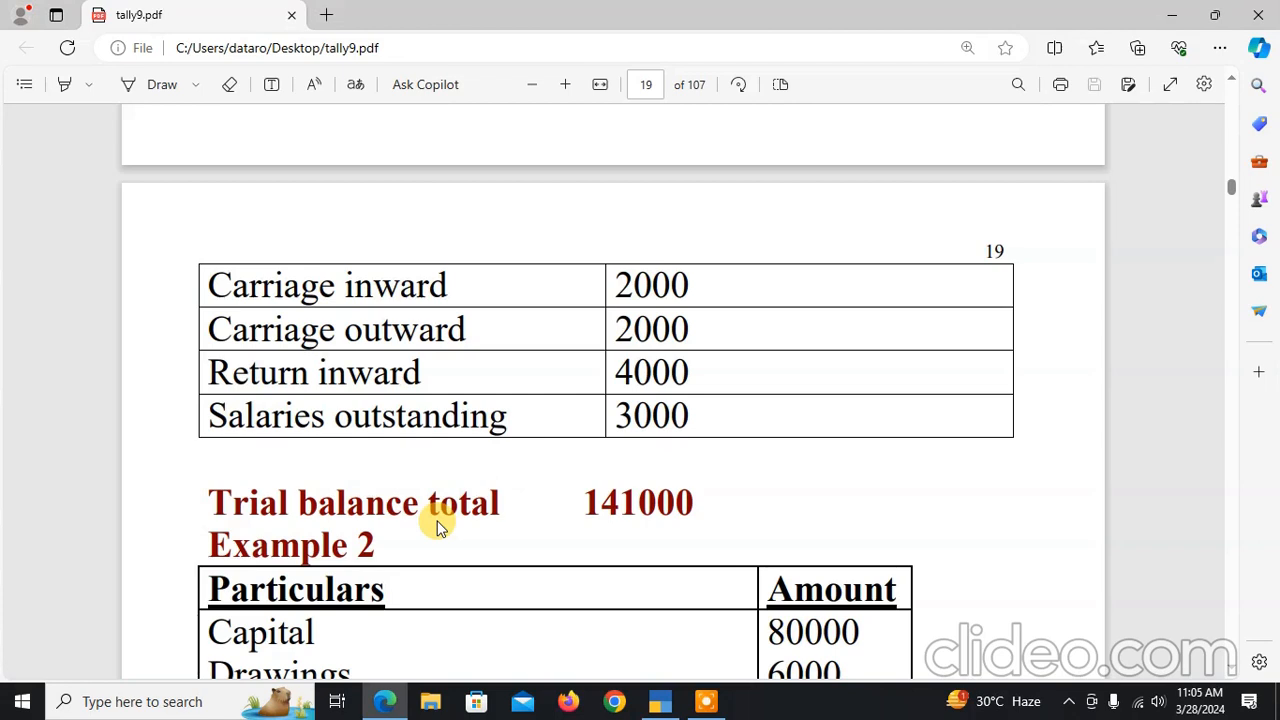
key(alt+Tab)
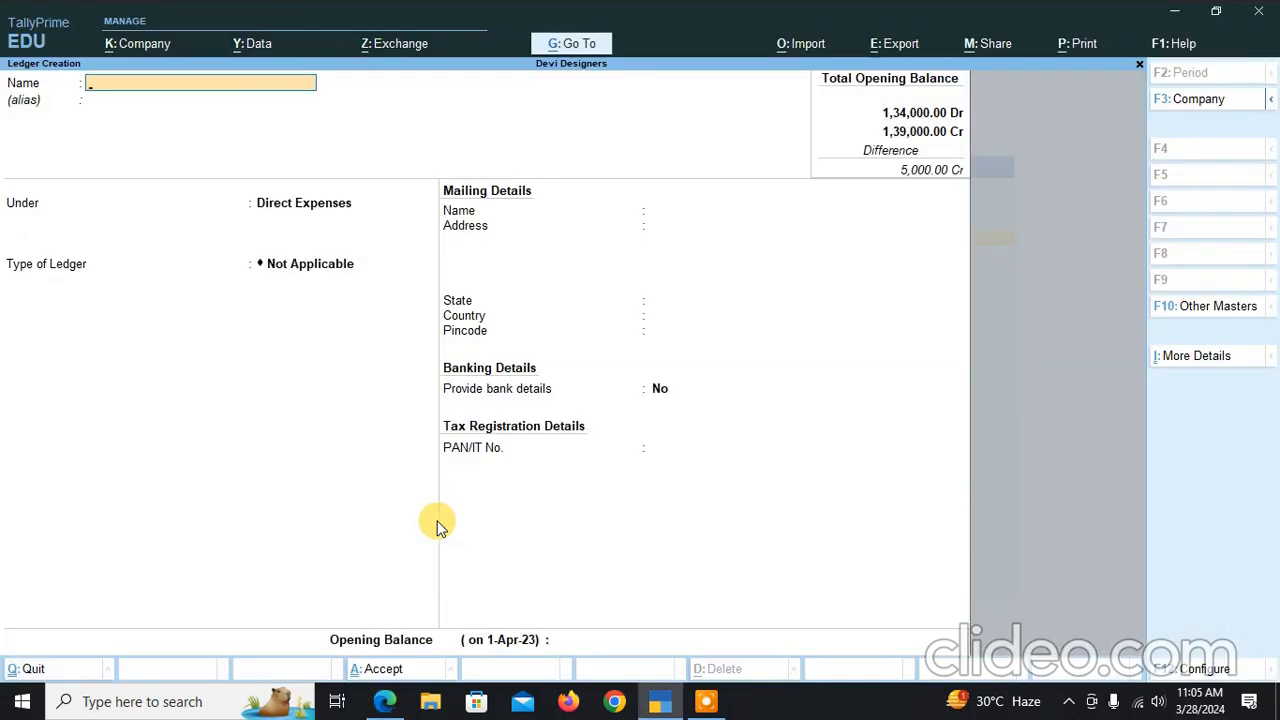
text(Carriage Out)
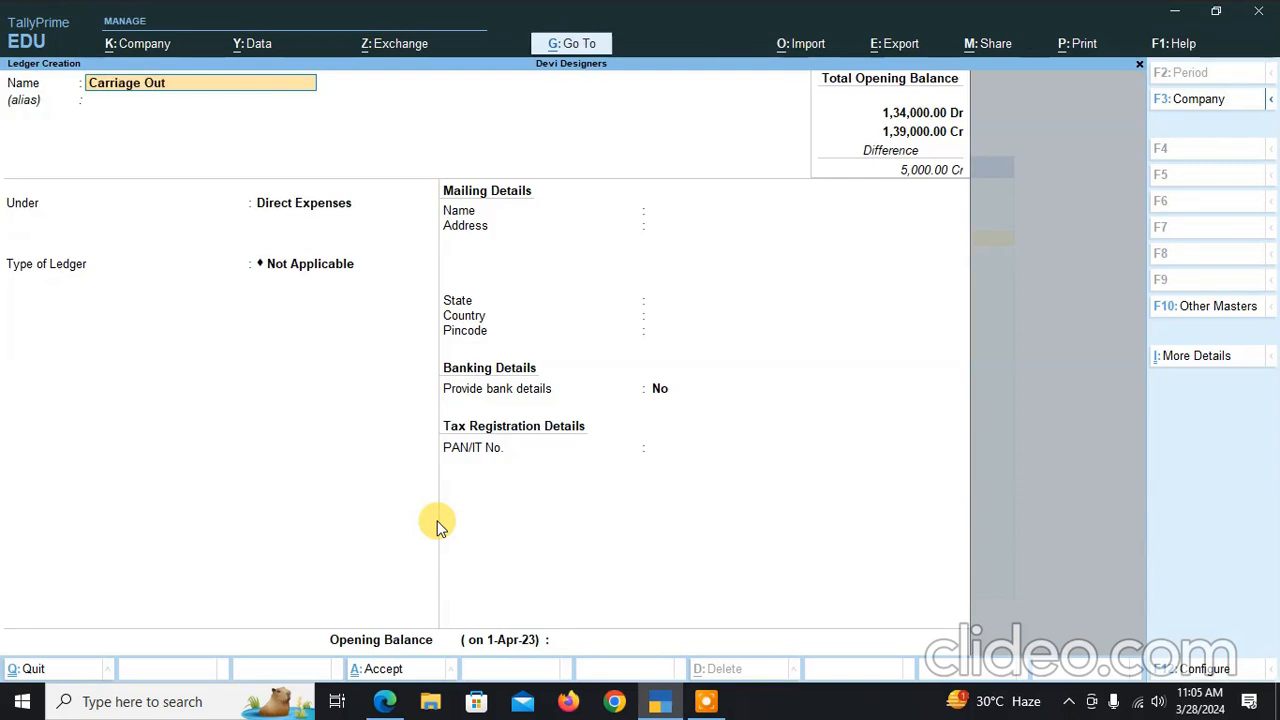
text(wards)
key(Return)
key(Return)
text(Indirect e)
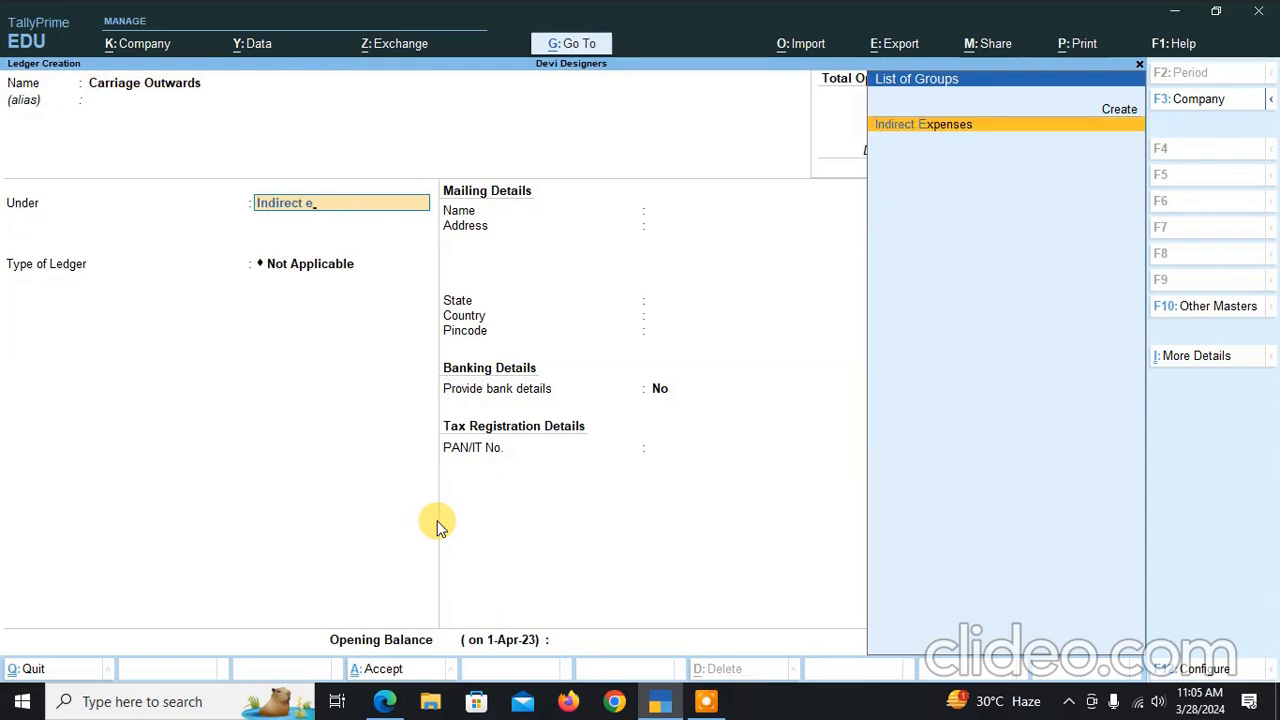
key(Return)
Keep the Carriage Outwards ledger's other defaults, check its amount in tally9.pdf, set its opening balance to 2000 Dr and save it
key(Return)
key(Return)
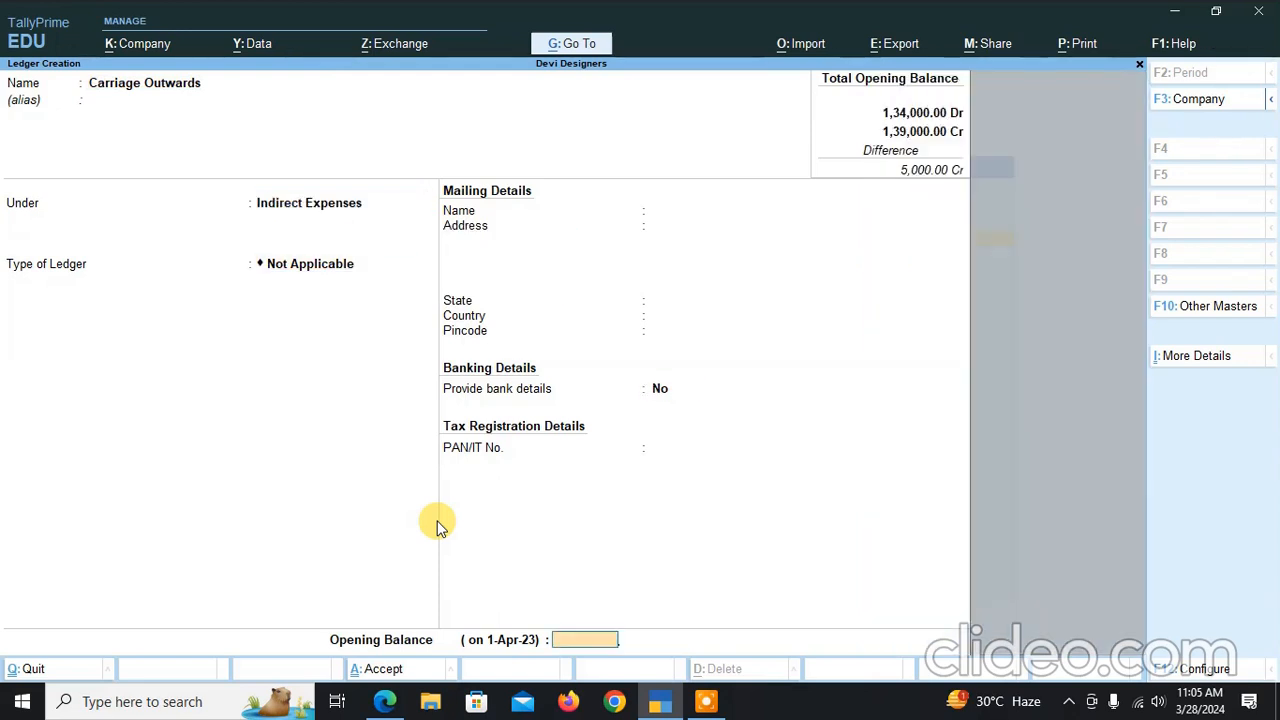
key(alt+Tab)
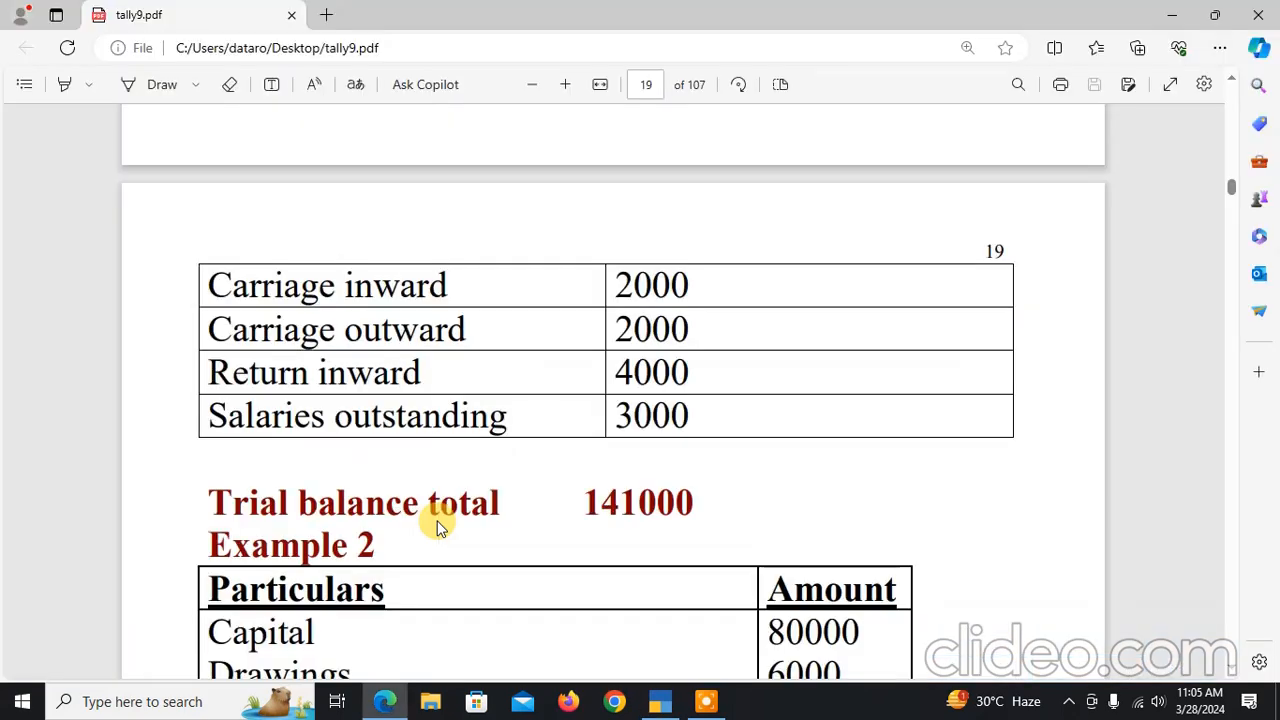
key(alt+Tab)
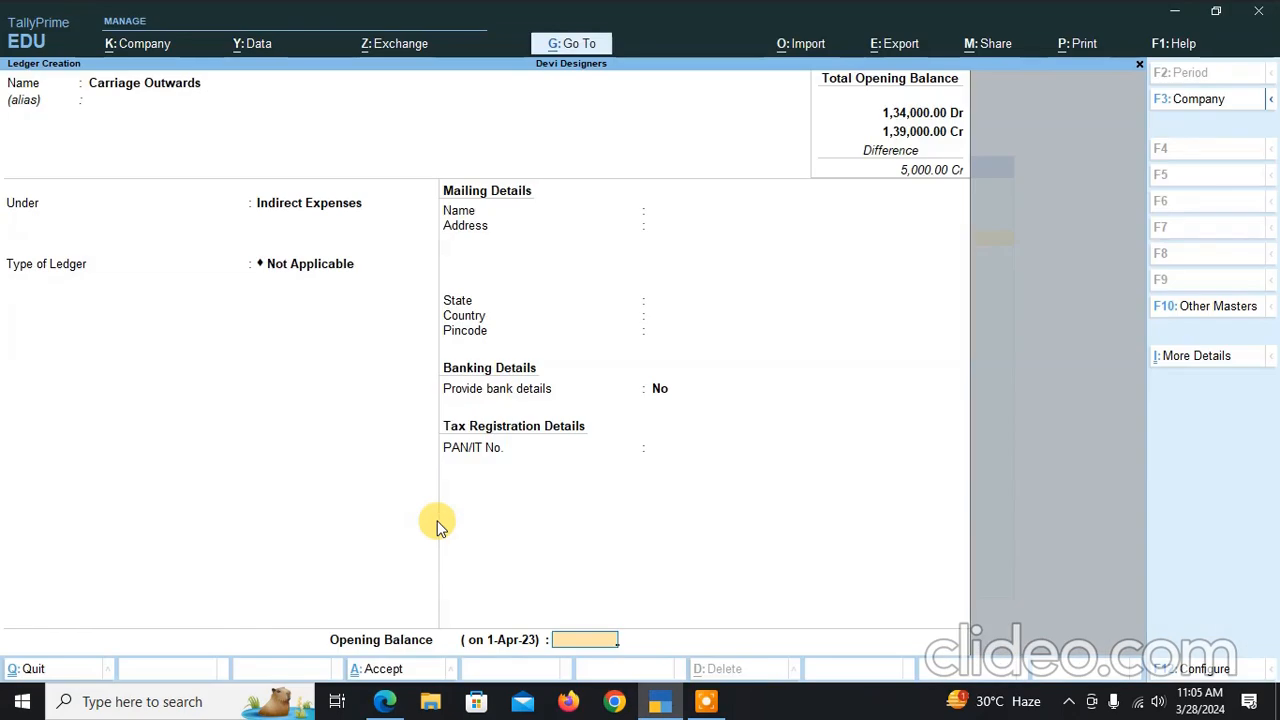
text(2000)
key(Return)
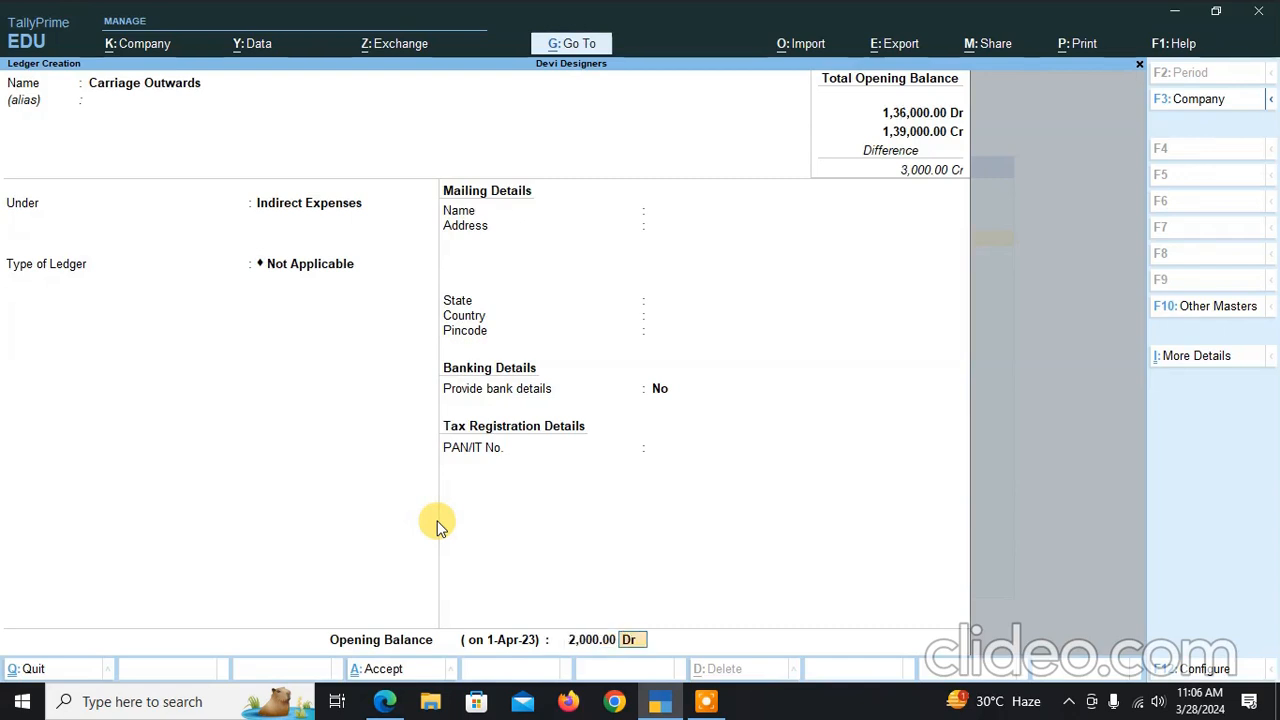
key(Return)
key(Return)
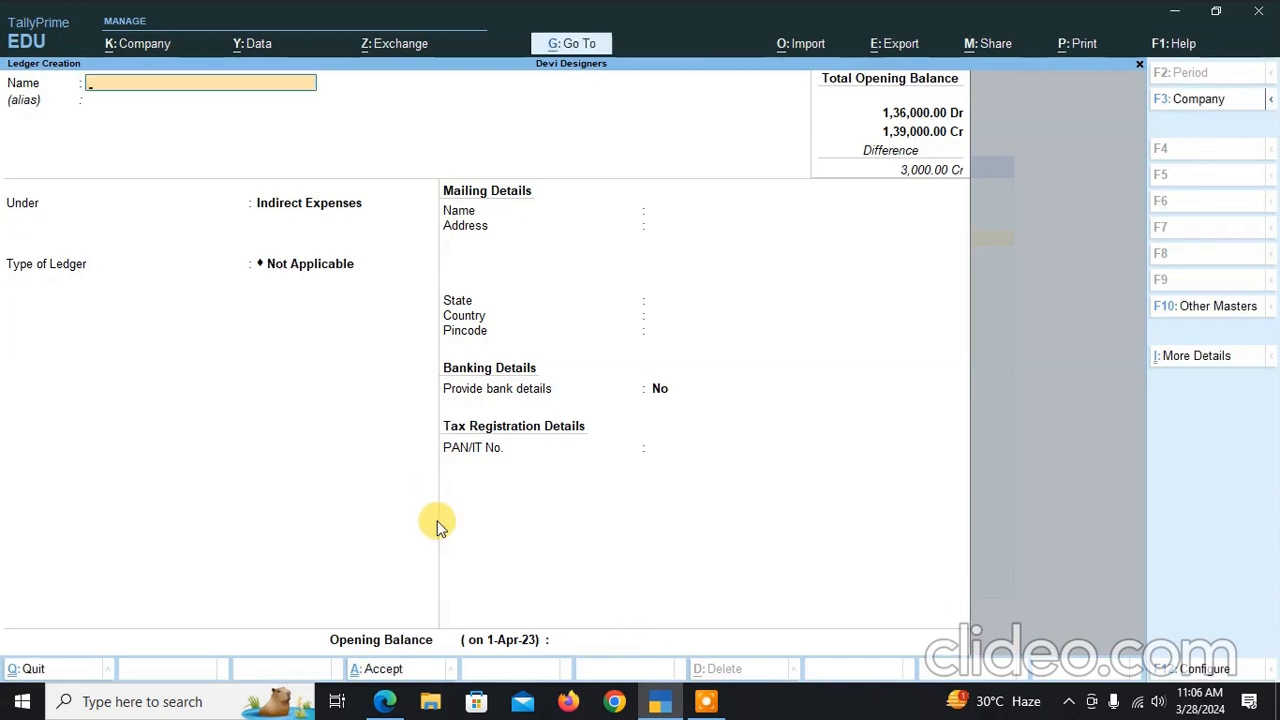
Check the entry after Carriage outward in tally9.pdf and name the new TallyPrime ledger Return Inwards under the Sales Accounts group
key(alt+Tab)
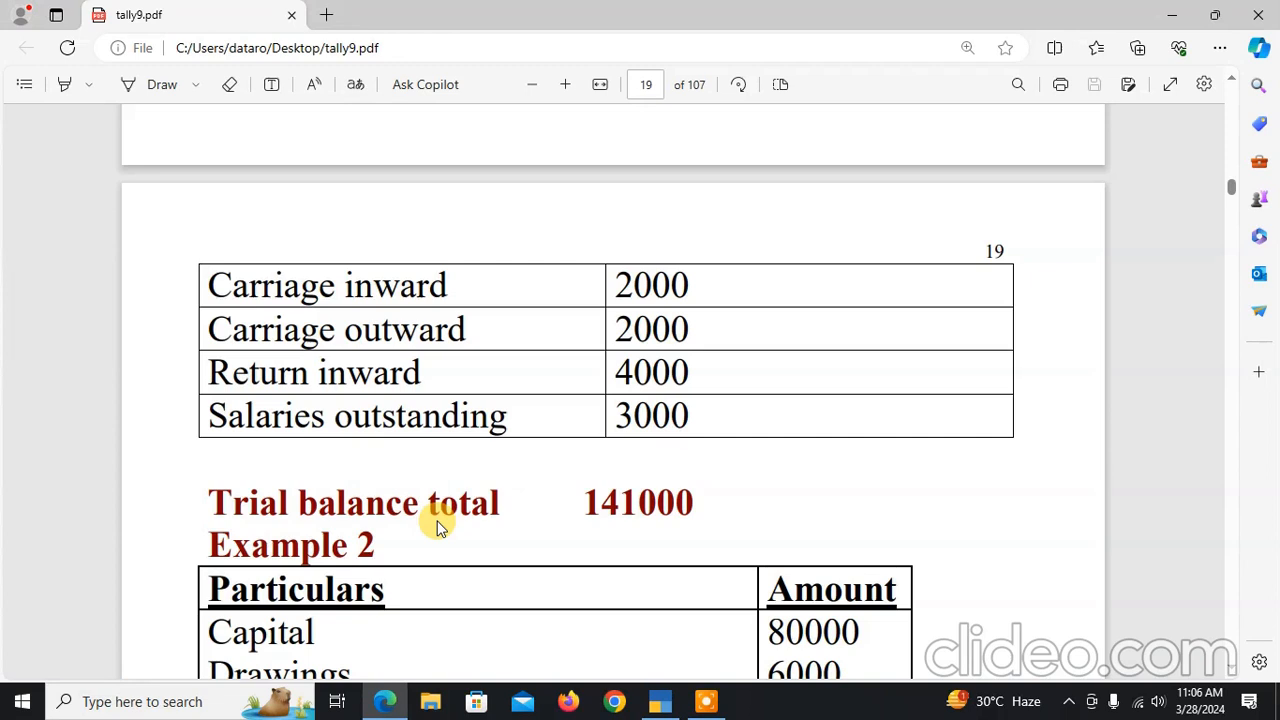
key(alt+Tab)
text(R)
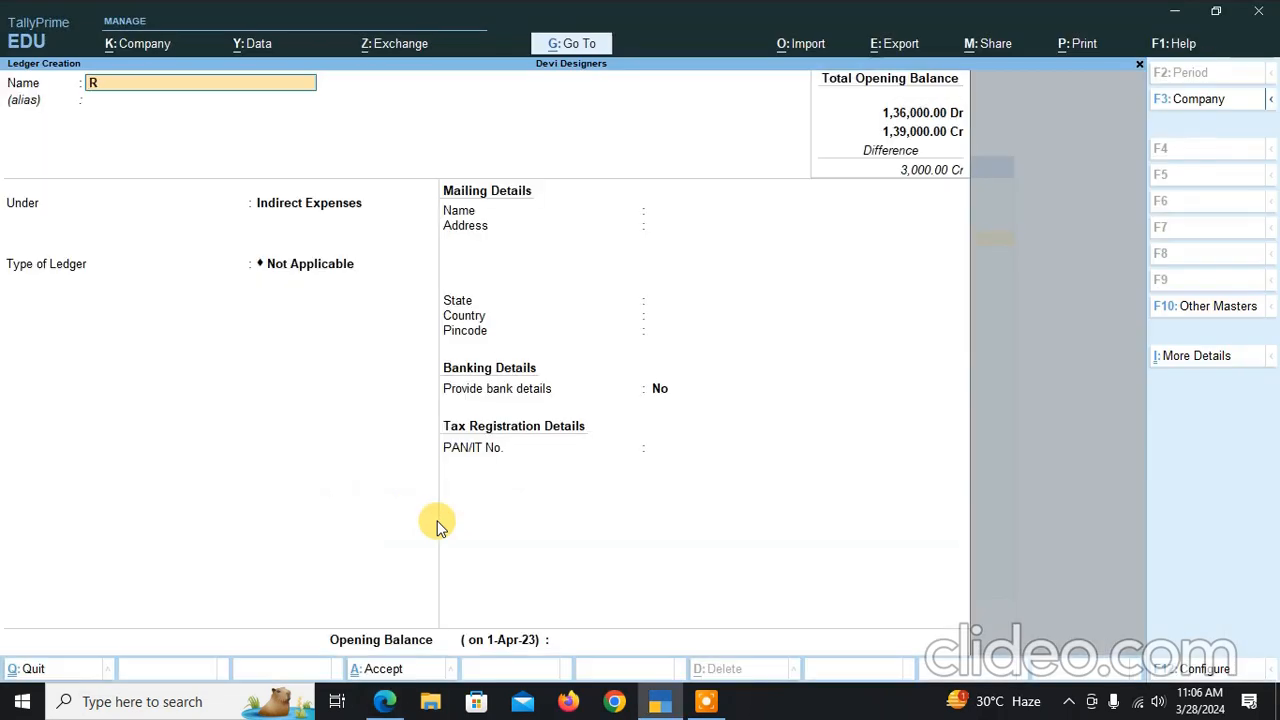
text(eturn Inwards)
key(Return)
key(Return)
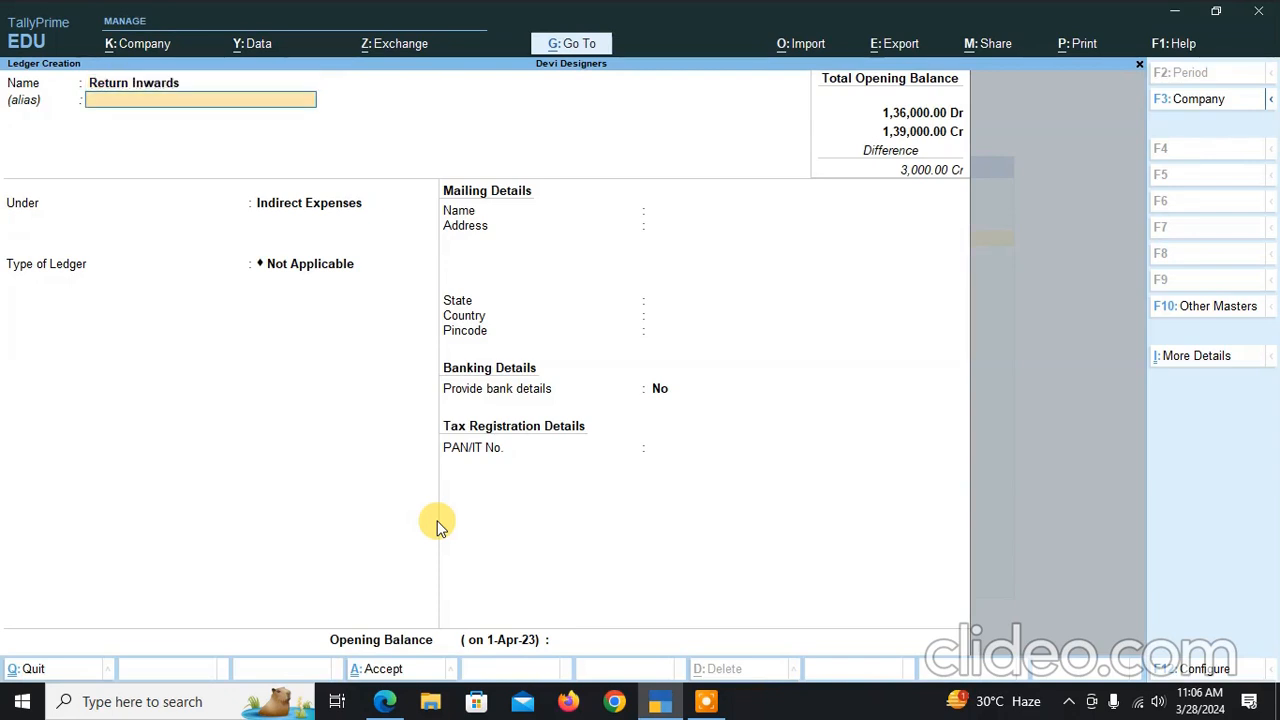
text(Sal)
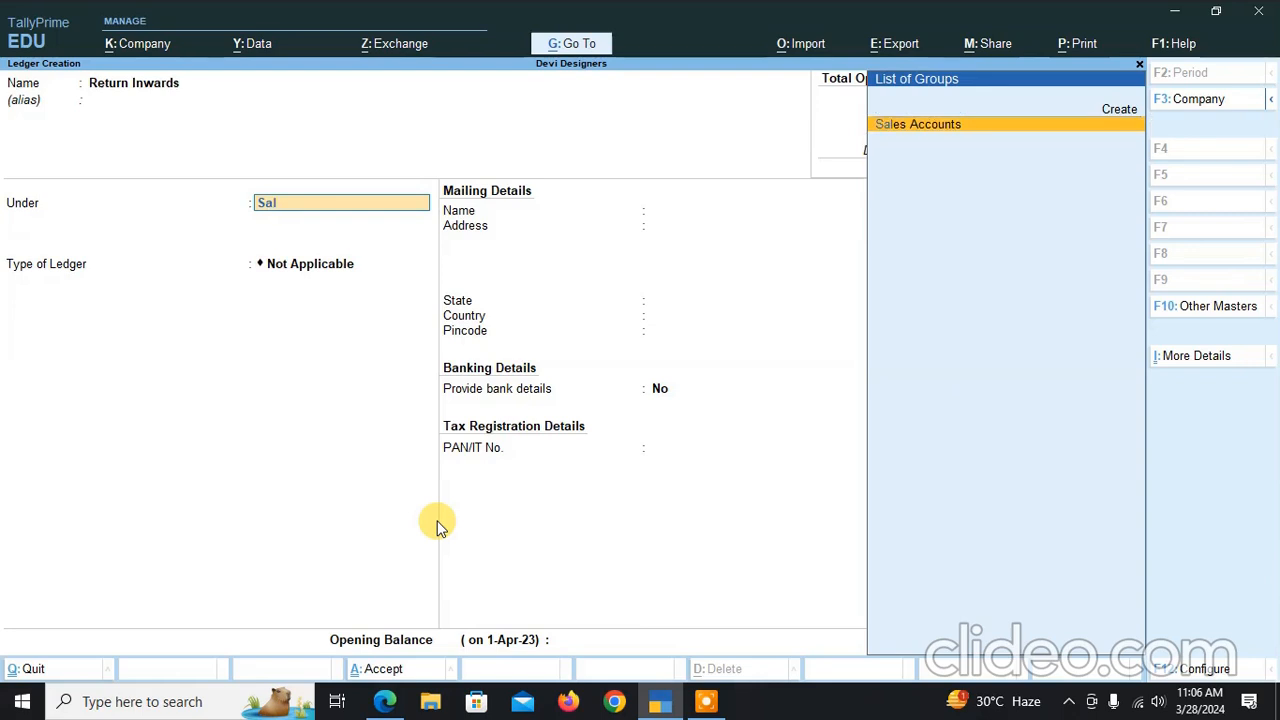
key(Return)
Keep the Return Inwards ledger's other defaults, check its amount in tally9.pdf, set its opening balance to 4000 Dr and save it
key(Return)
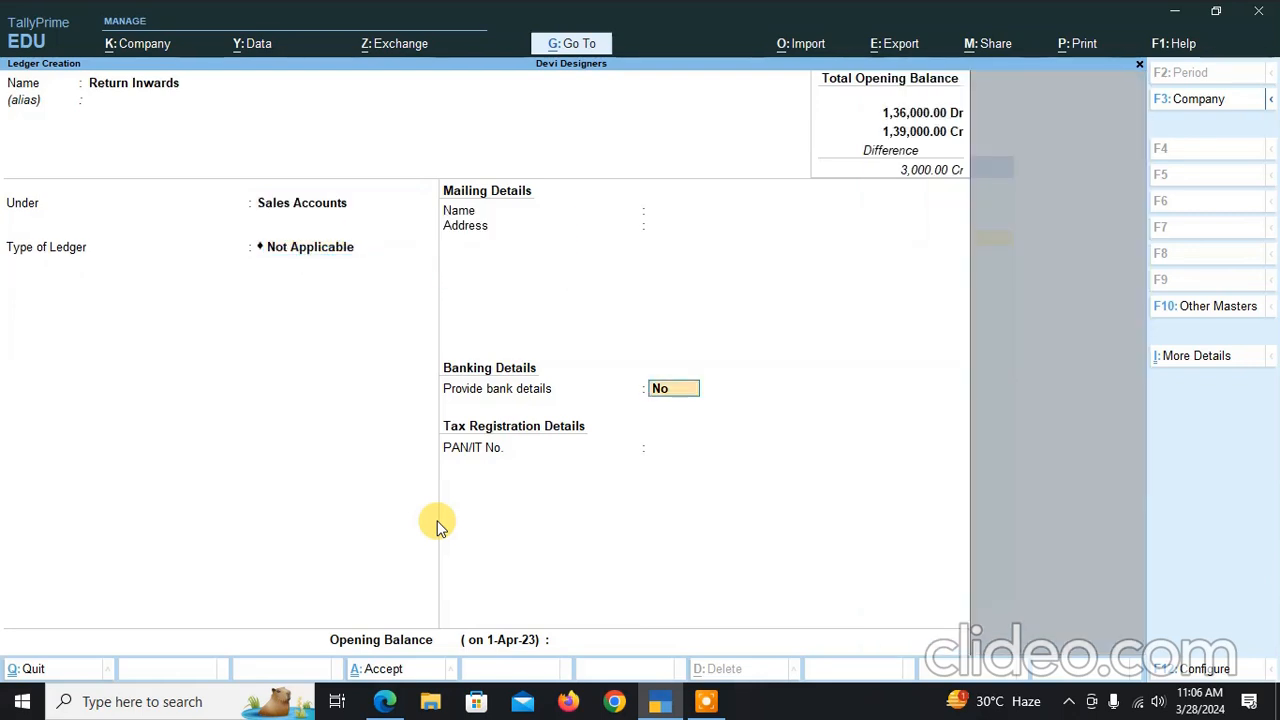
key(Return)
key(alt+Tab)
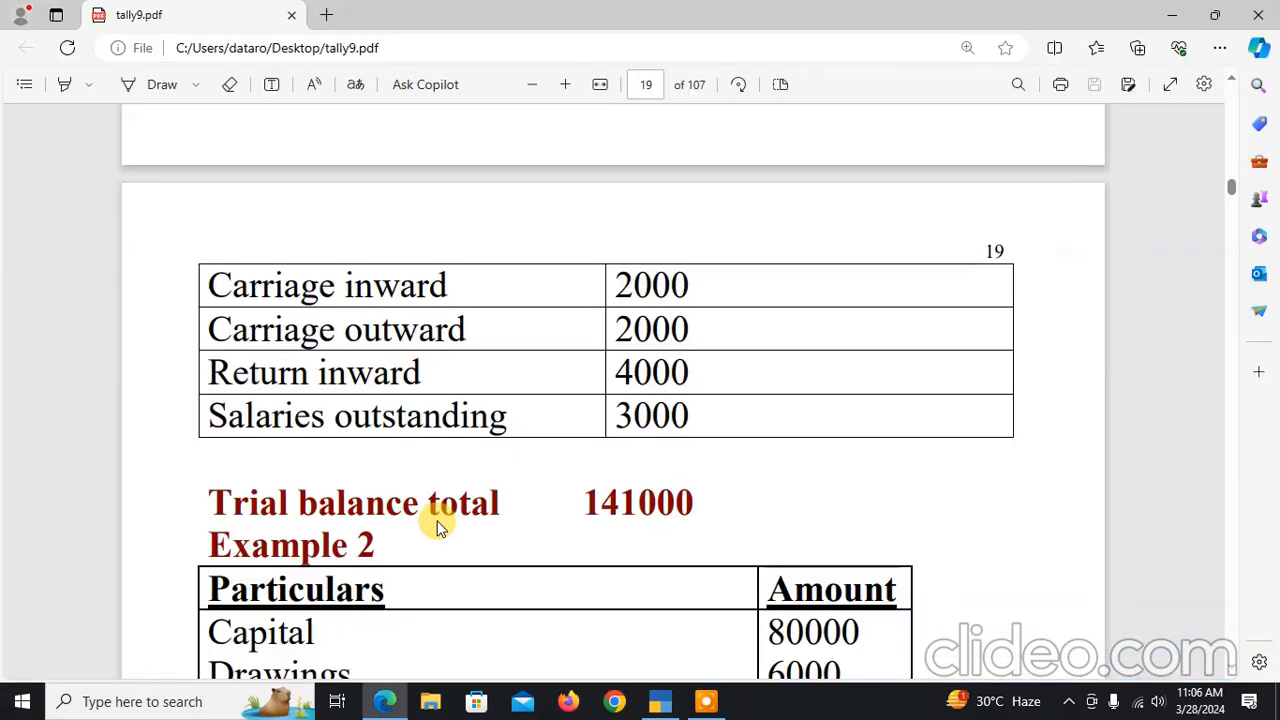
key(alt+Tab)
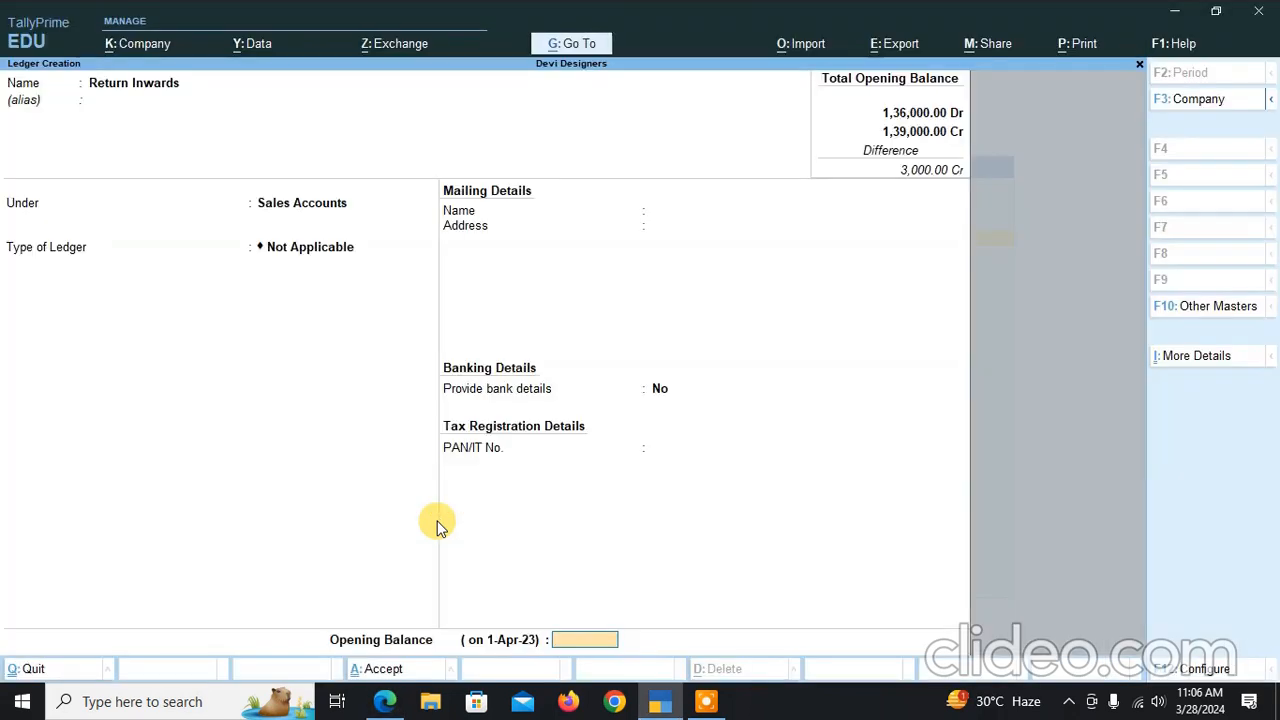
text(4000)
key(Return)
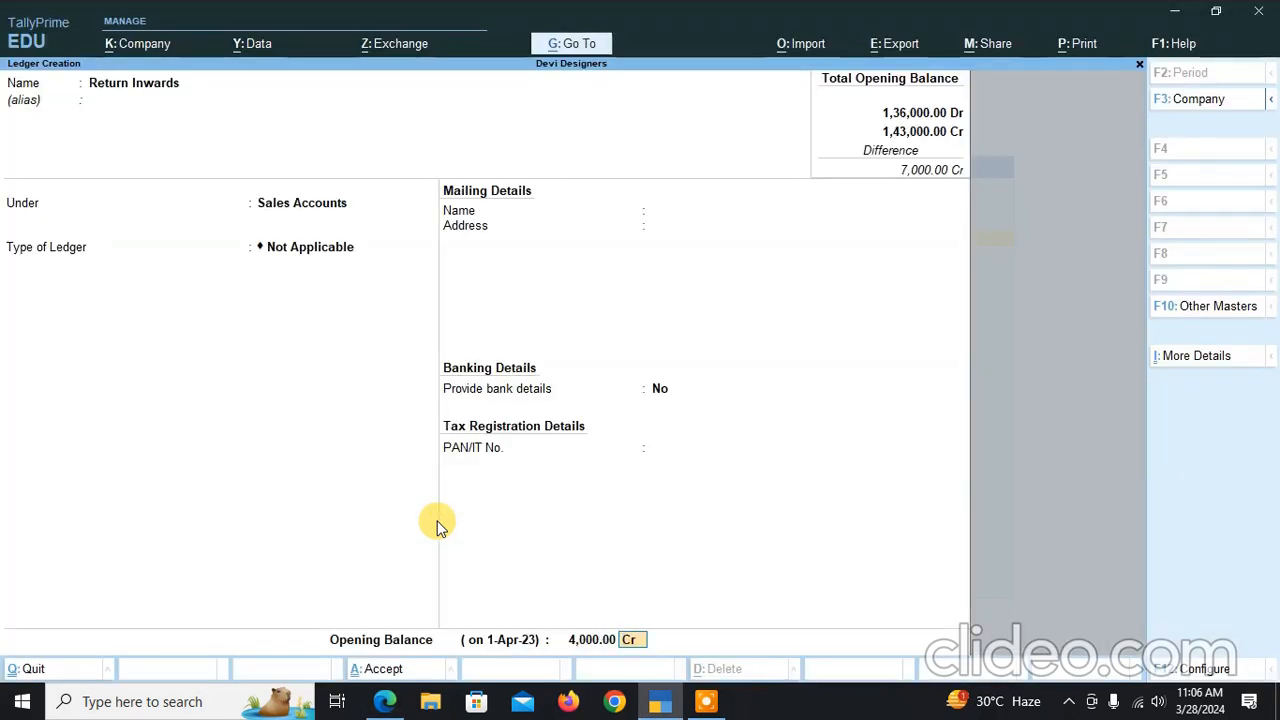
text(dr)
key(Return)
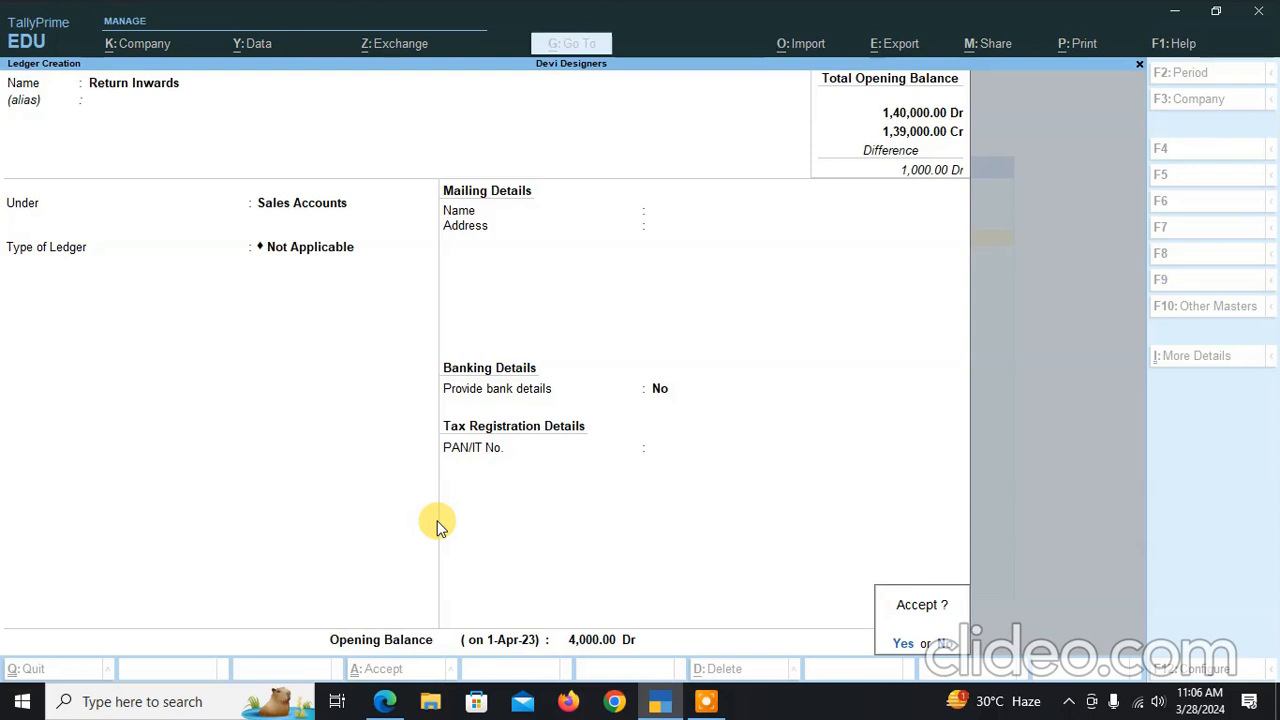
key(Return)
Check the entry after Return inward in tally9.pdf and name the new TallyPrime ledger Salaries Outstanding under the Current Liabilities group
key(alt+Tab)
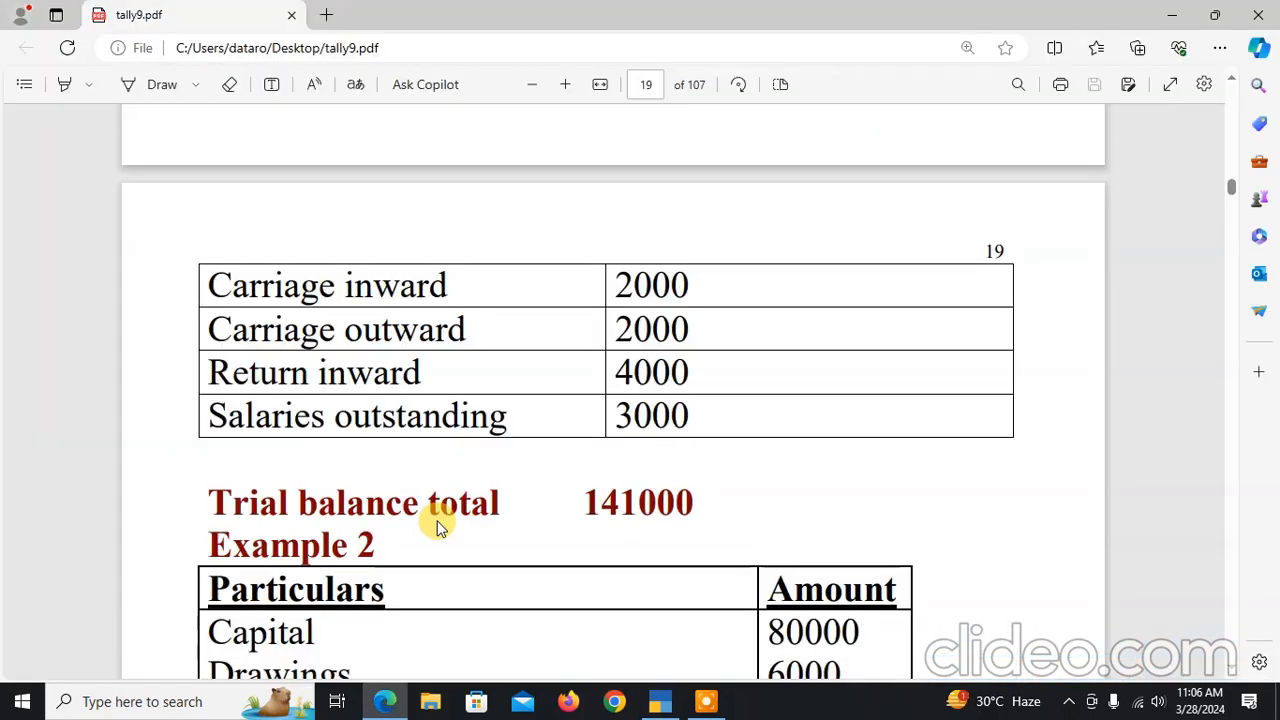
key(alt+Tab)
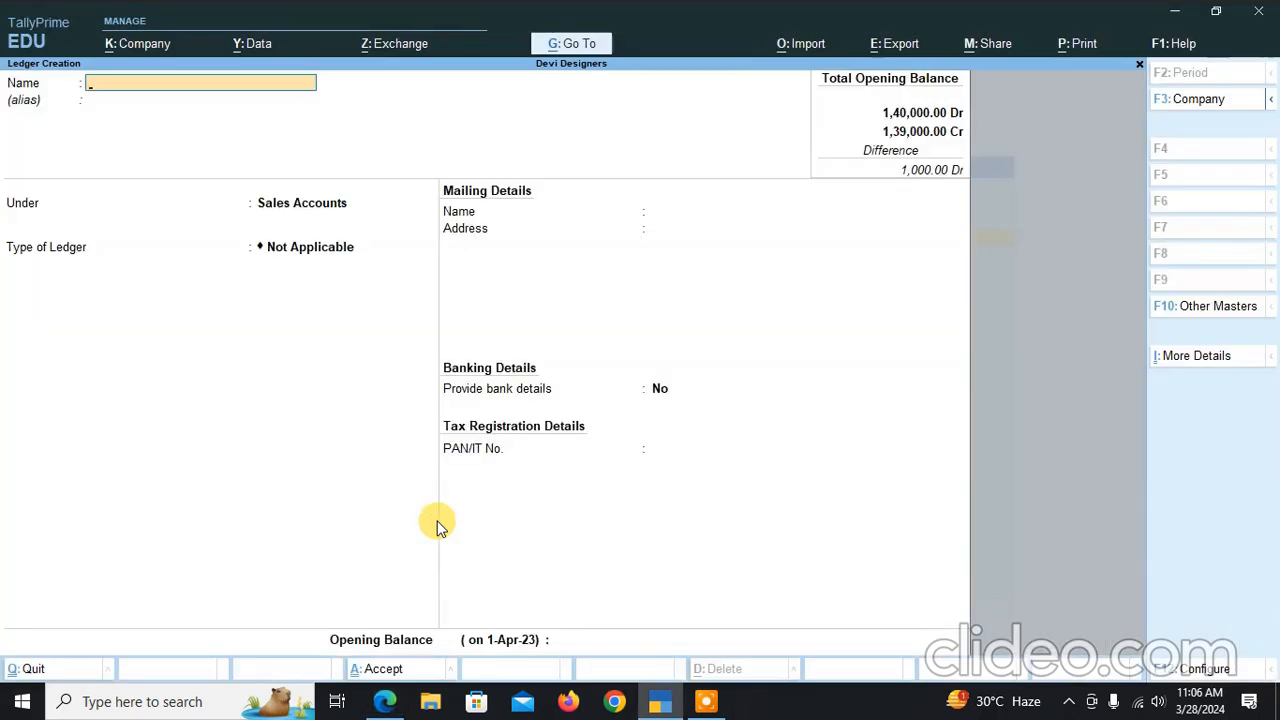
text(Salaries Outst)
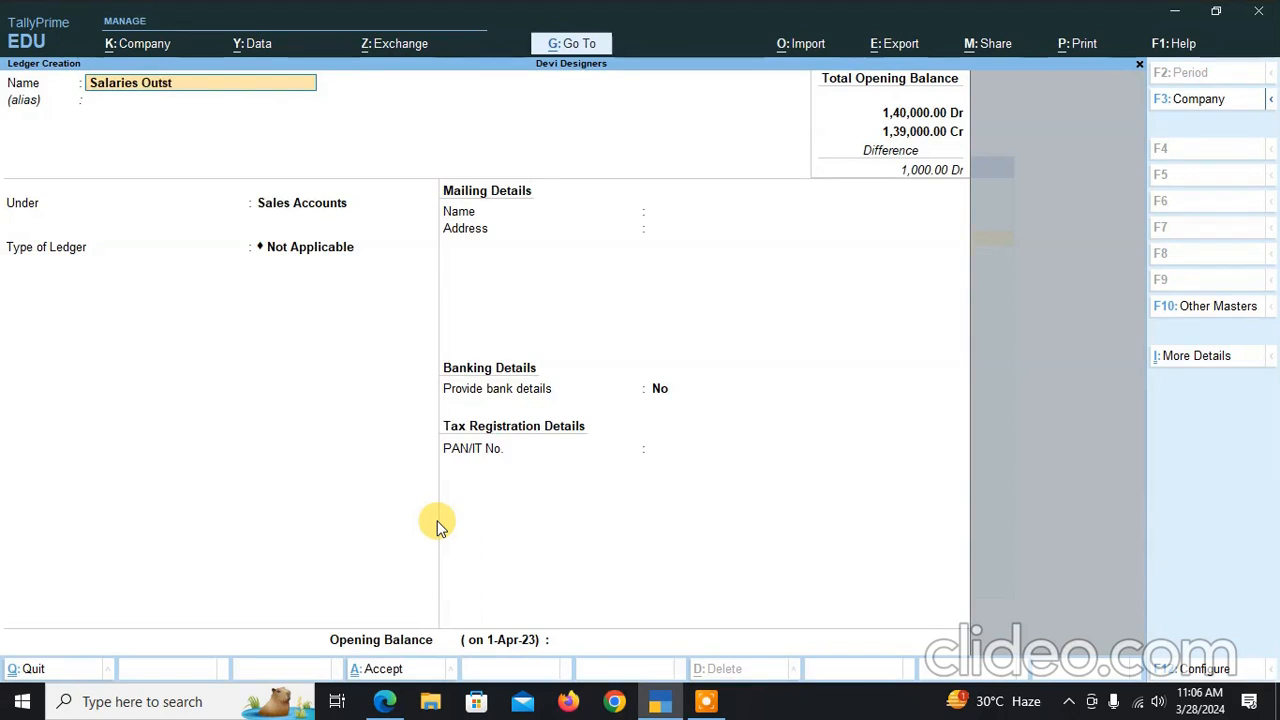
text(anding)
key(Return)
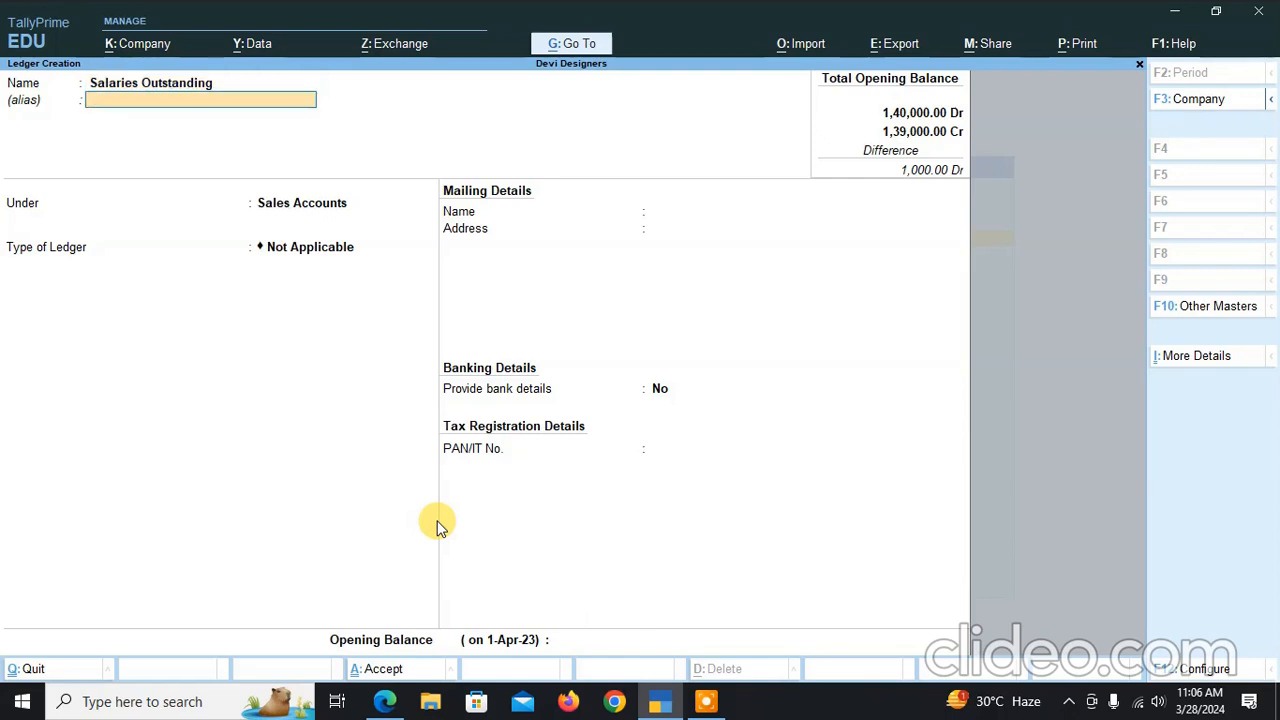
key(Return)
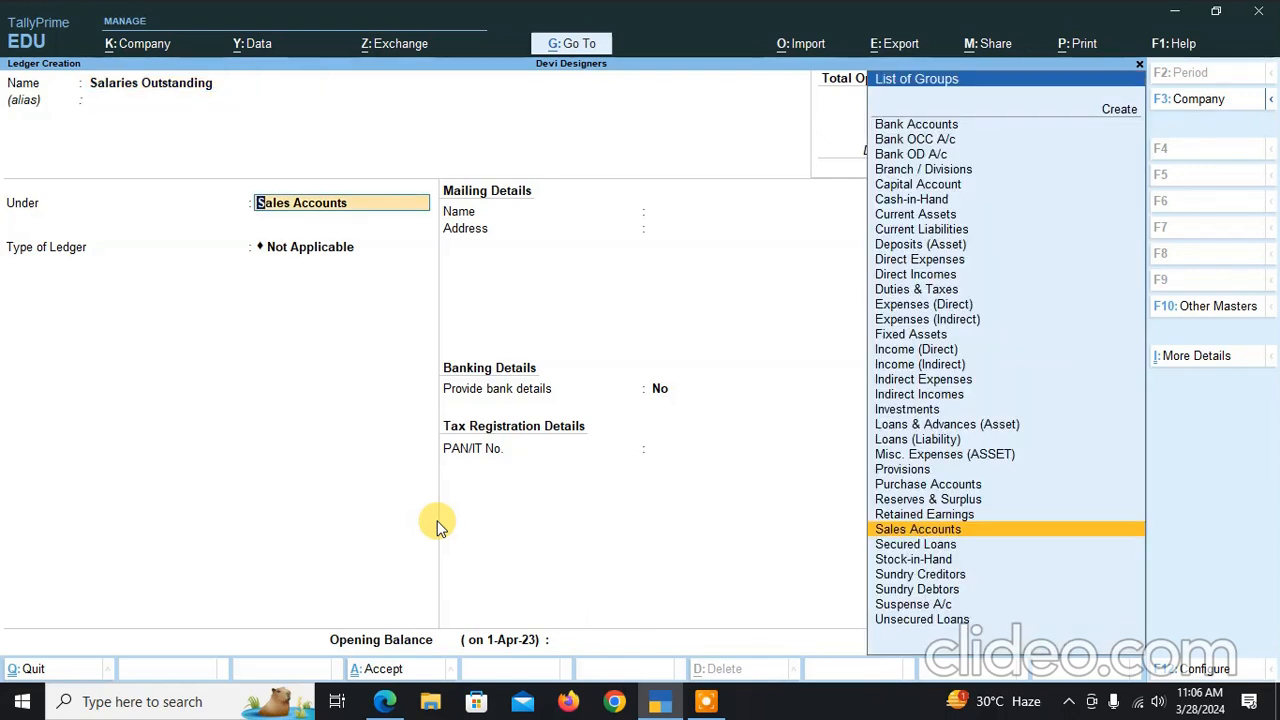
text(Cu)
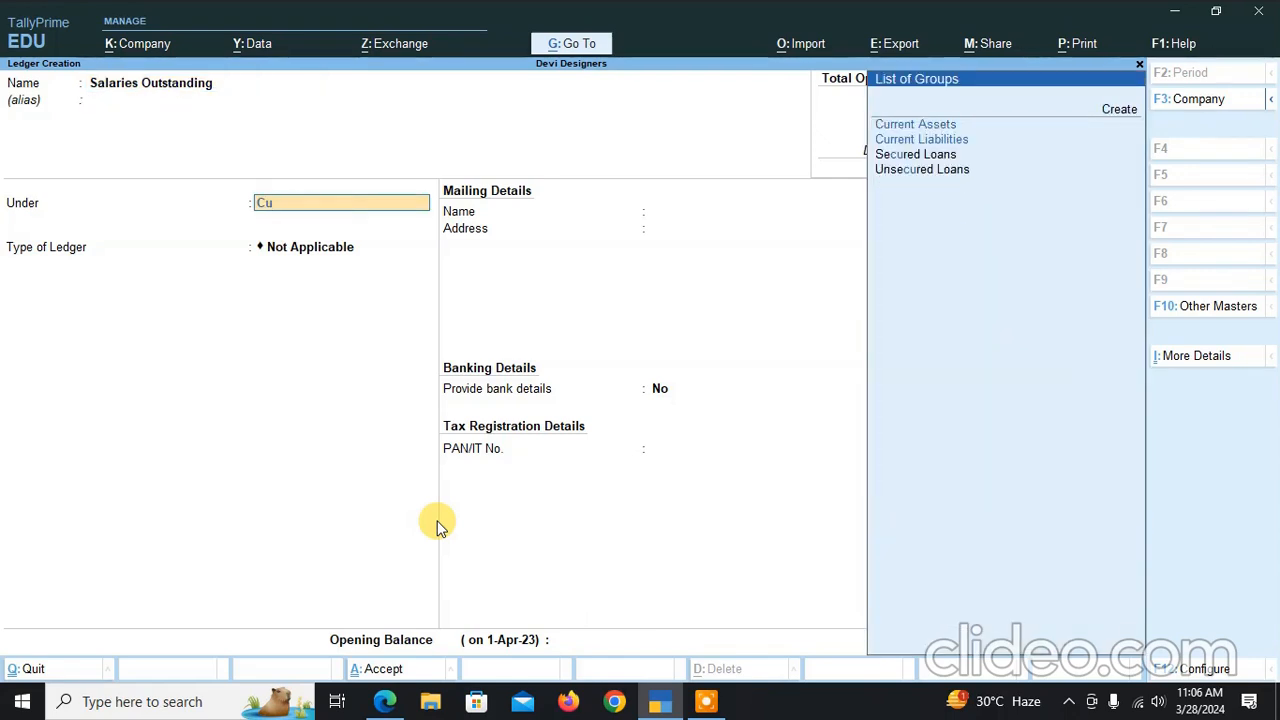
key(Down)
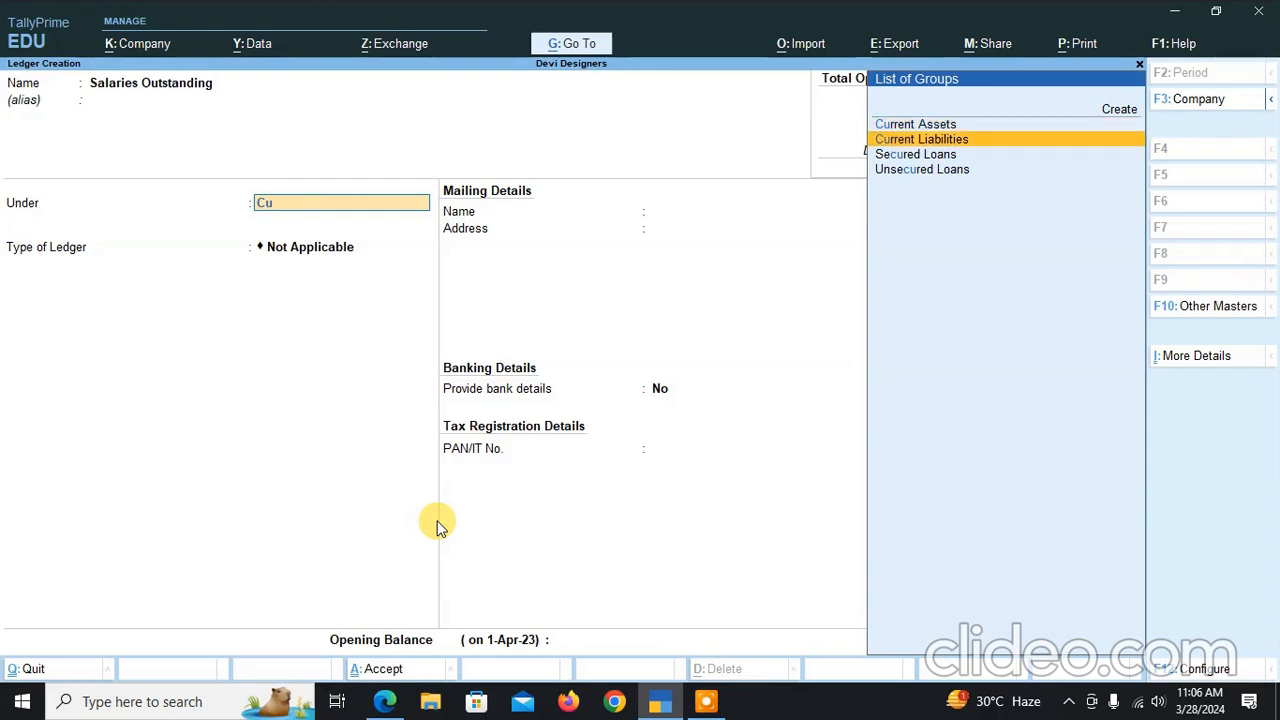
key(Return)
Keep the Salaries Outstanding ledger's other defaults, set its opening balance to 3000 Cr and save it
key(Return)
key(Return)
key(Return)
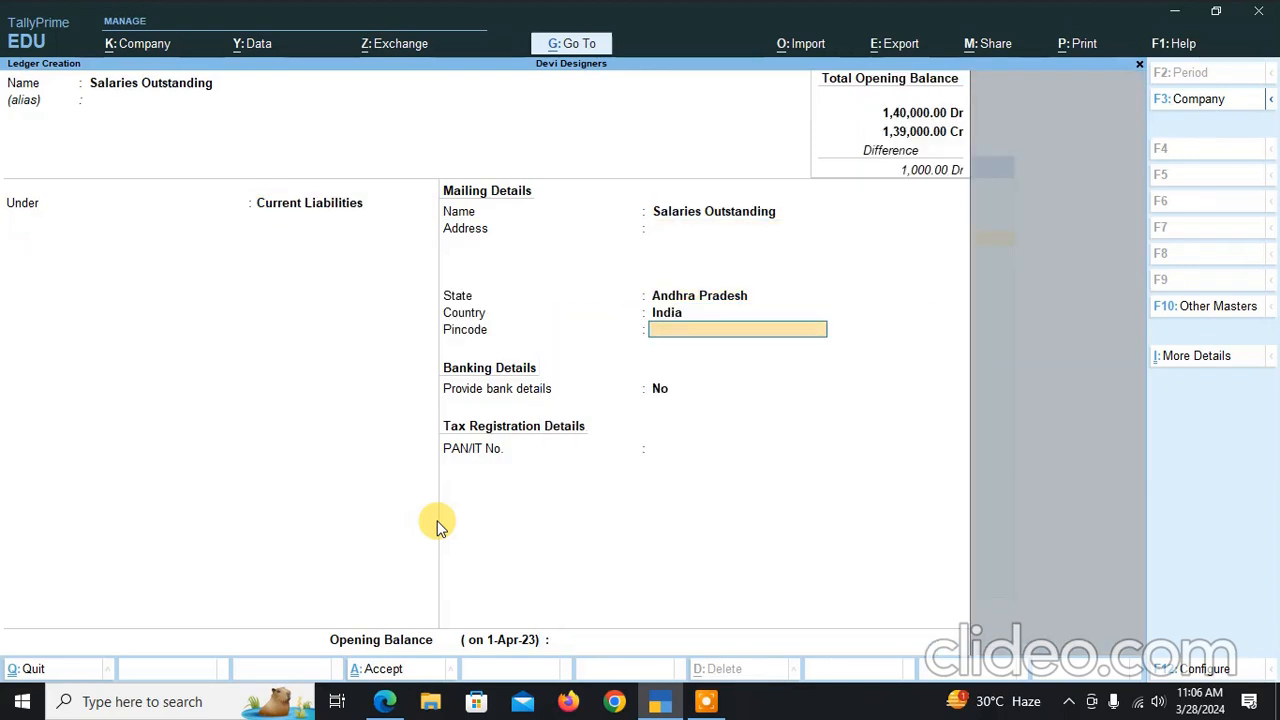
key(Return)
key(Return)
key(Return)
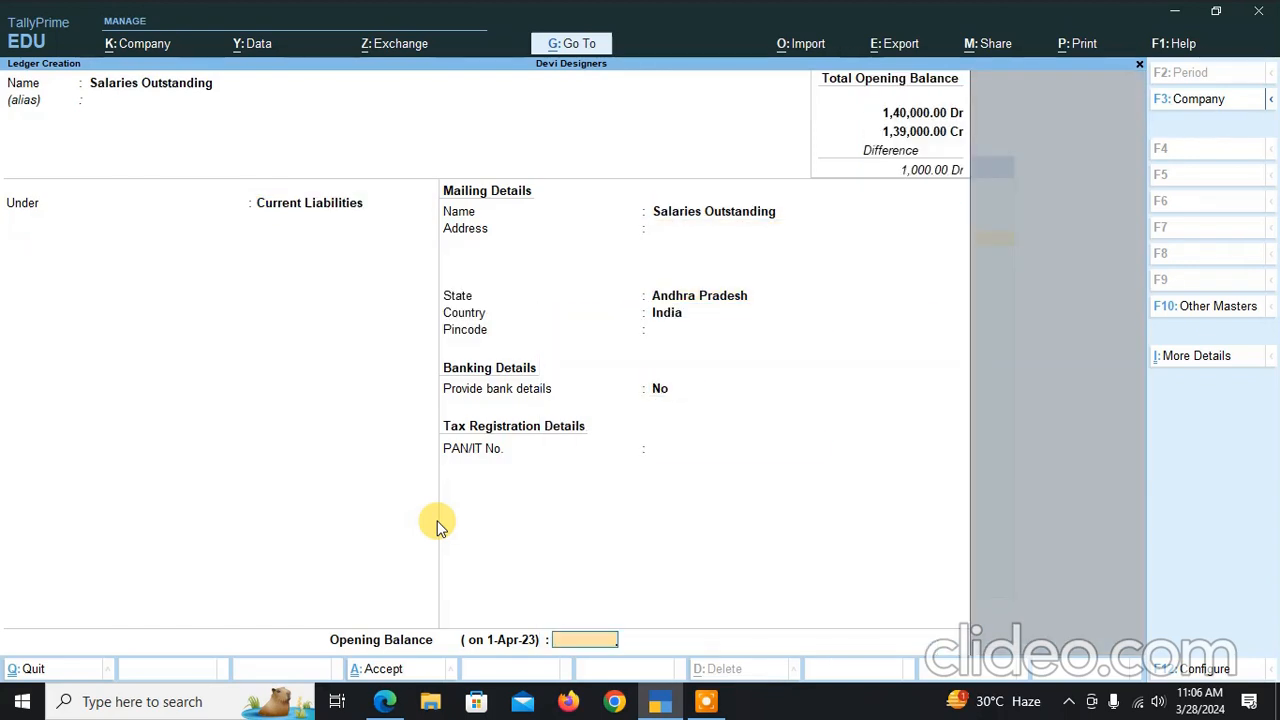
text(3000)
key(Return)
key(Return)
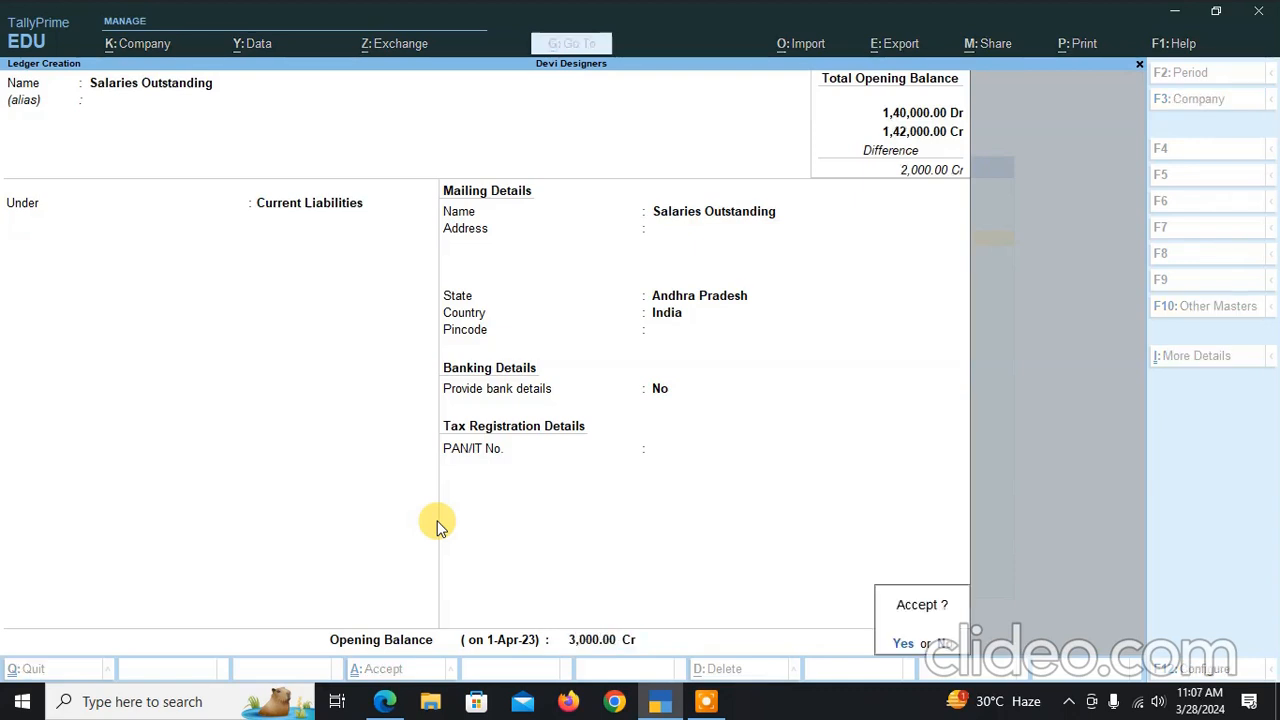
key(Return)
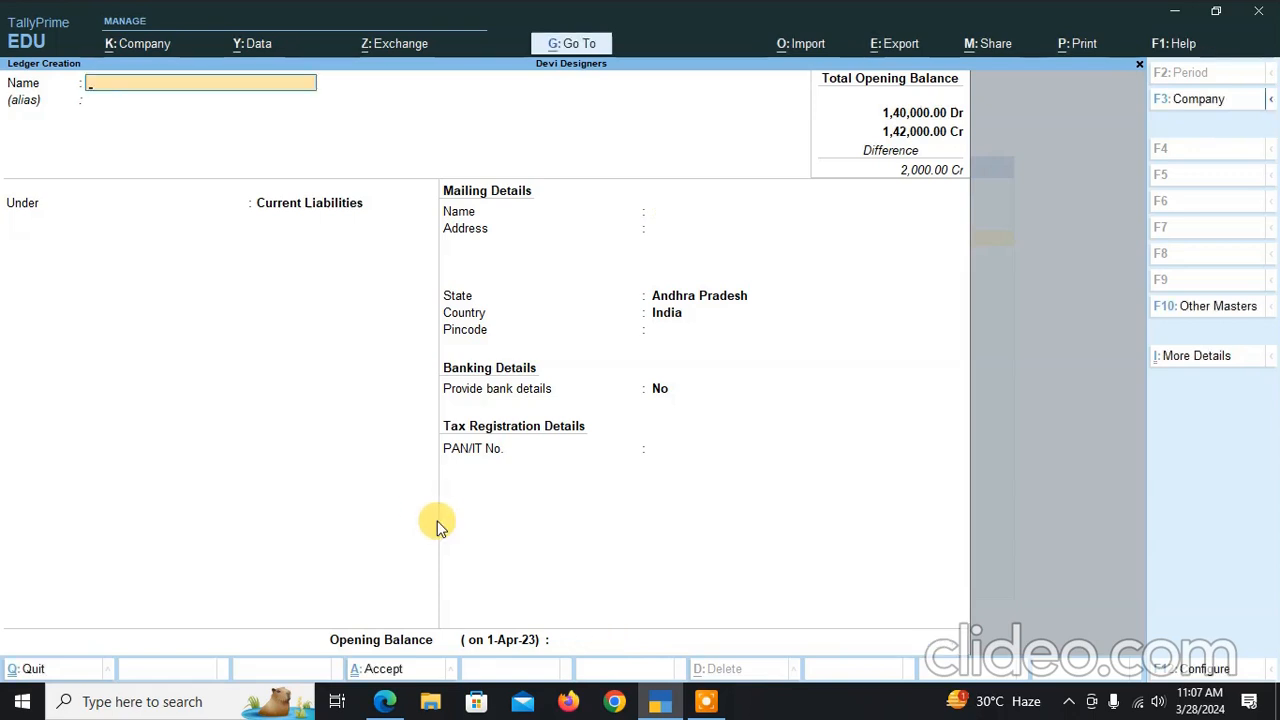
Check tally9.pdf for remaining table entries and the trial balance total, and leave TallyPrime's ledger creation for the Gateway of Tally
key(alt+Tab)
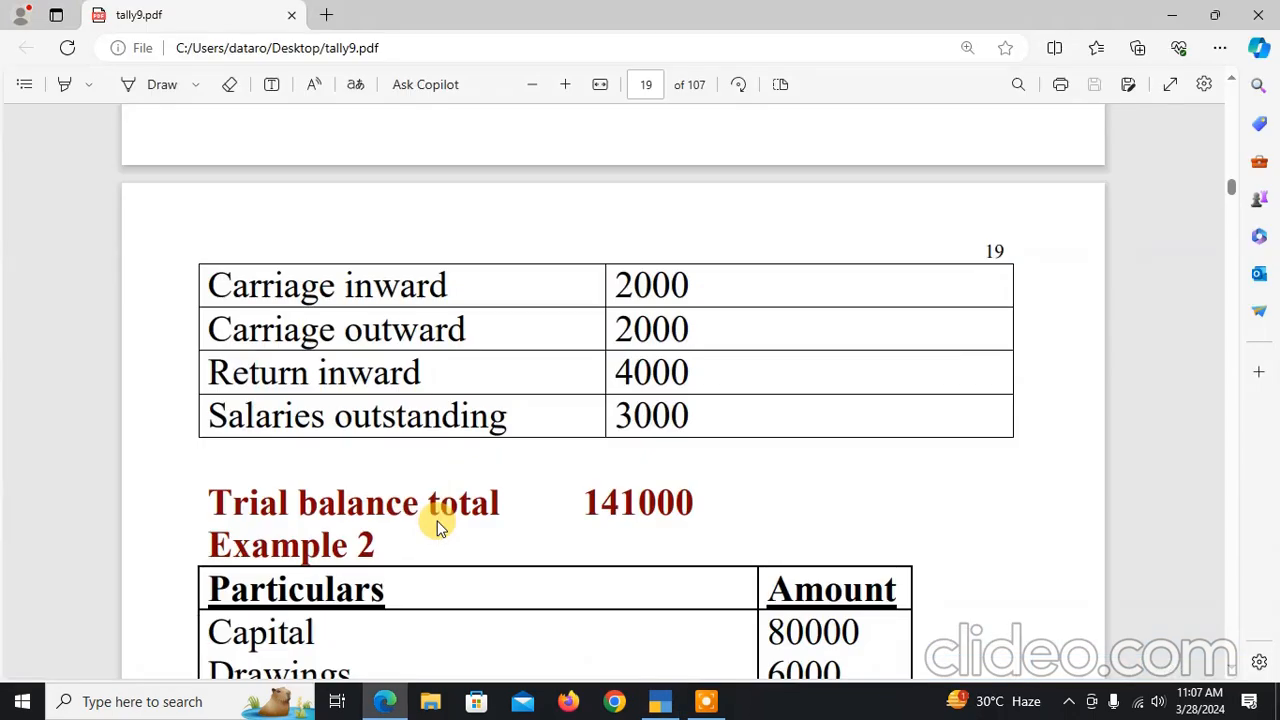
key(alt+Tab)
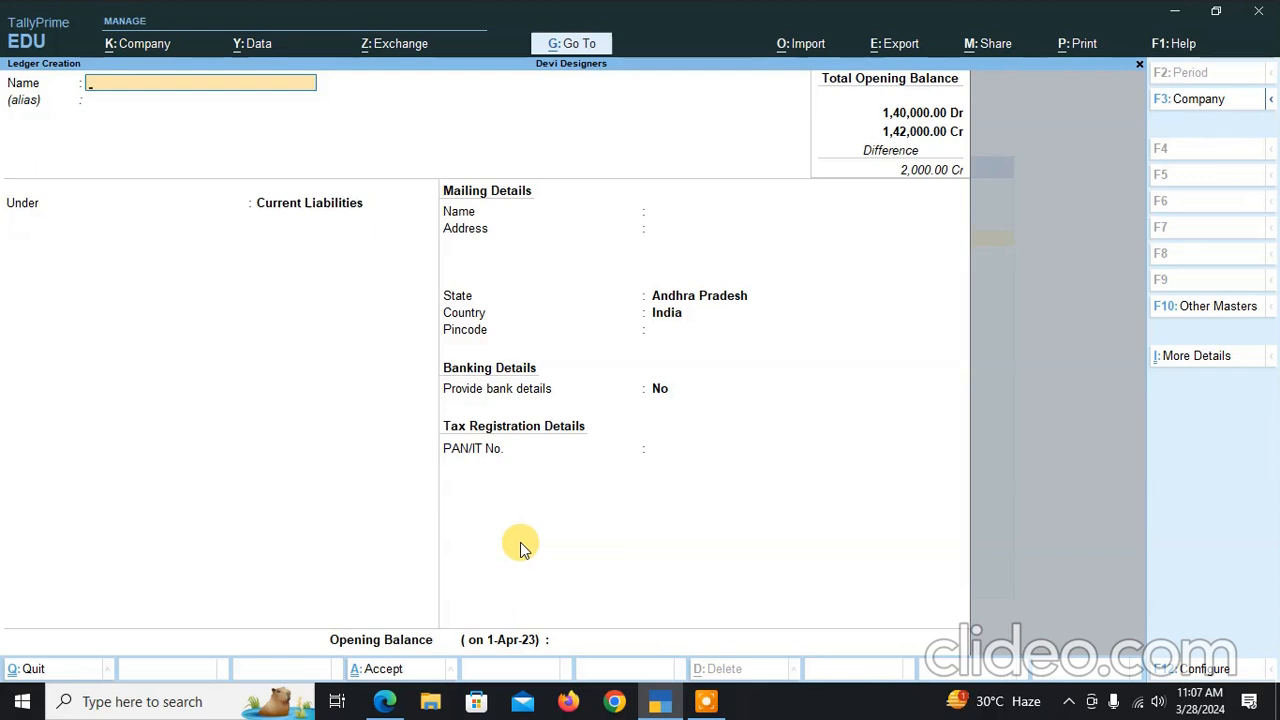
key(Escape)
key(y)
key(Escape)
key(Escape)
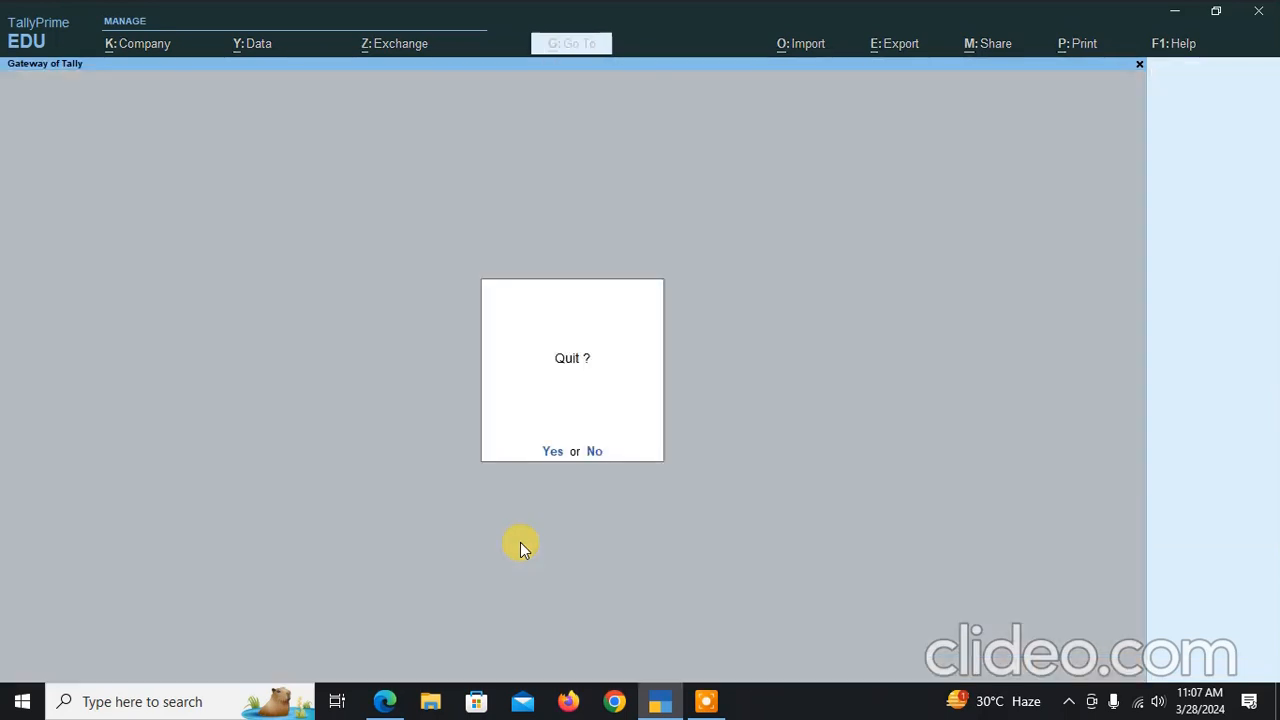
key(n)
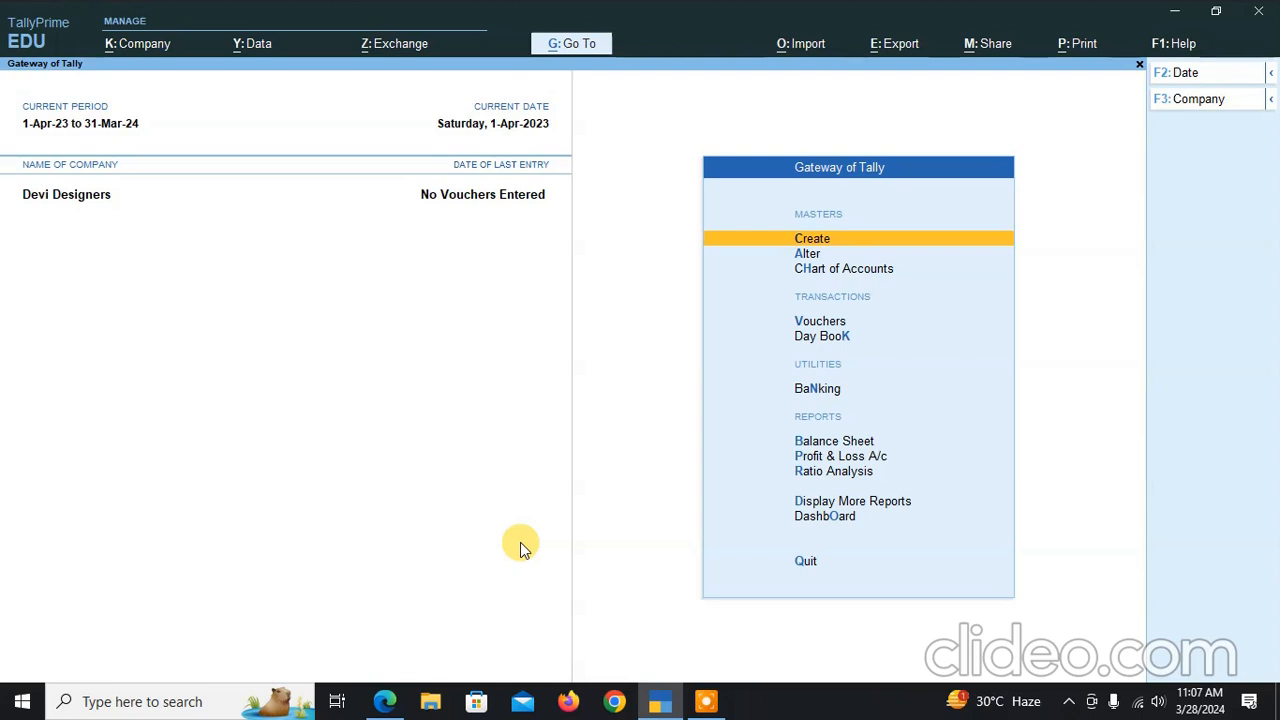
Open the Profit & Loss A/c report for Devi Designers and show it in detailed format to examine the individual ledgers
key(Down)
key(Down)
key(Down)
key(Down)
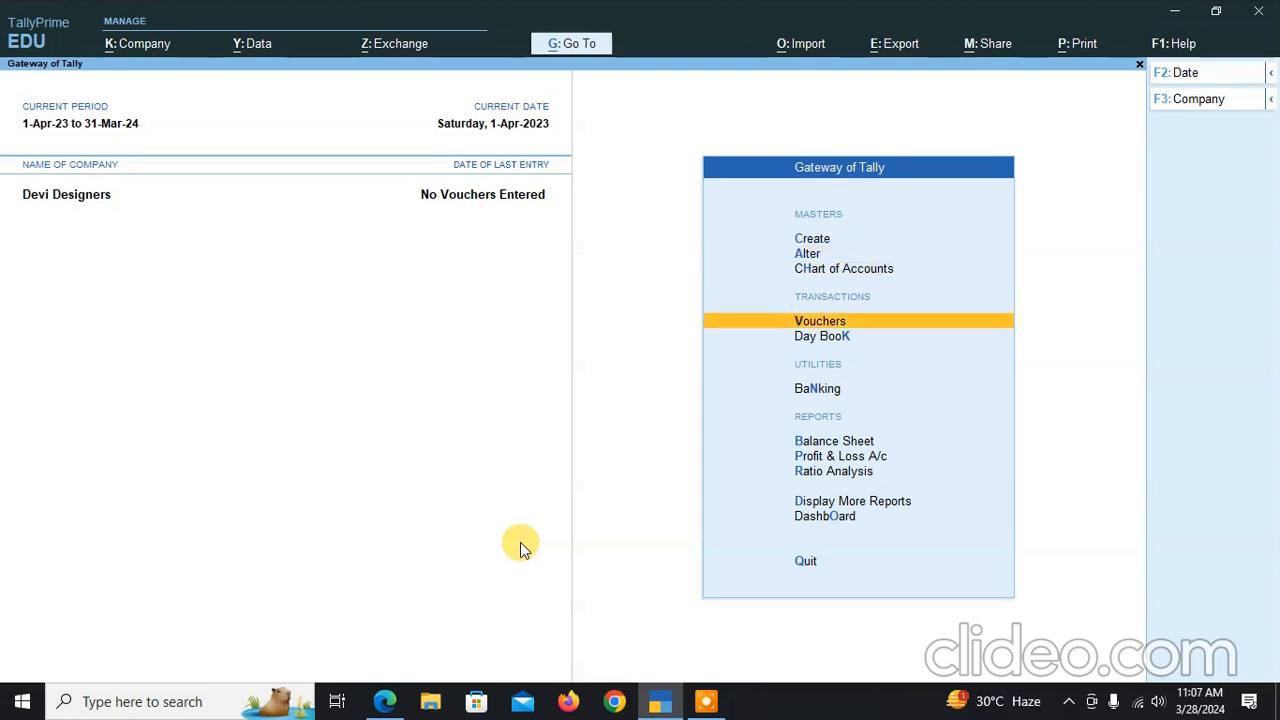
key(Down)
key(Down)
key(Down)
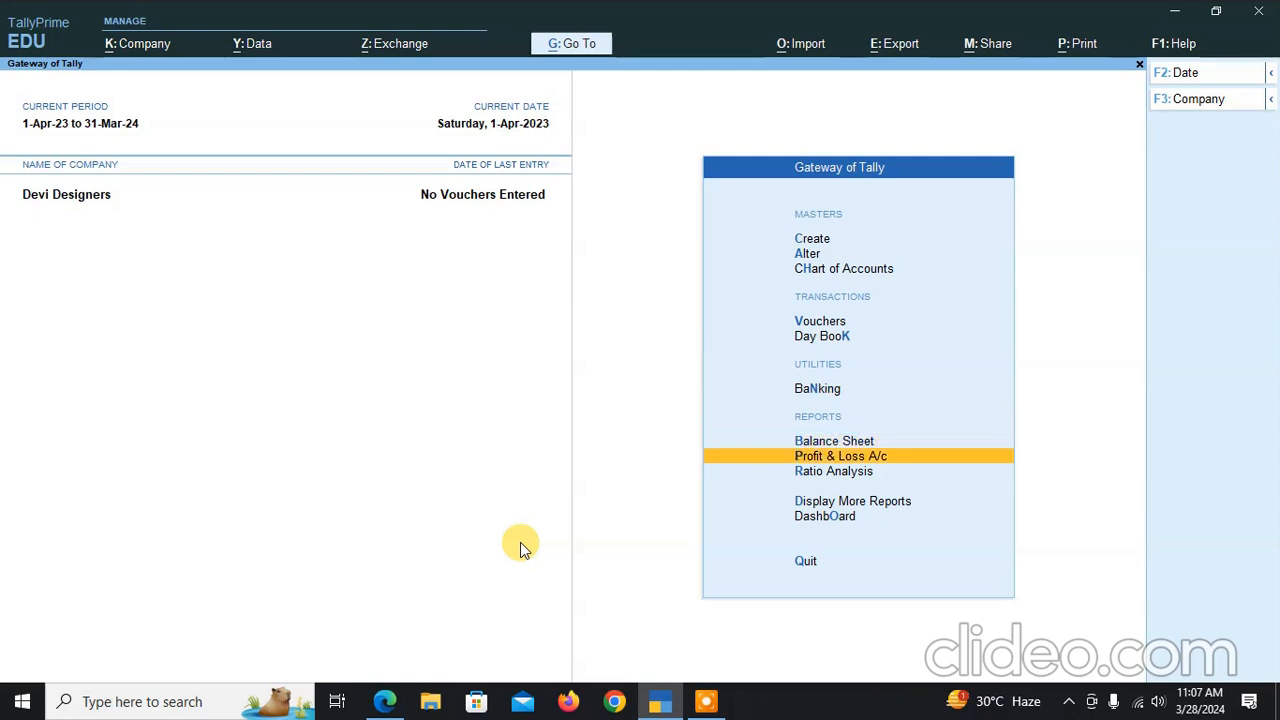
key(Return)
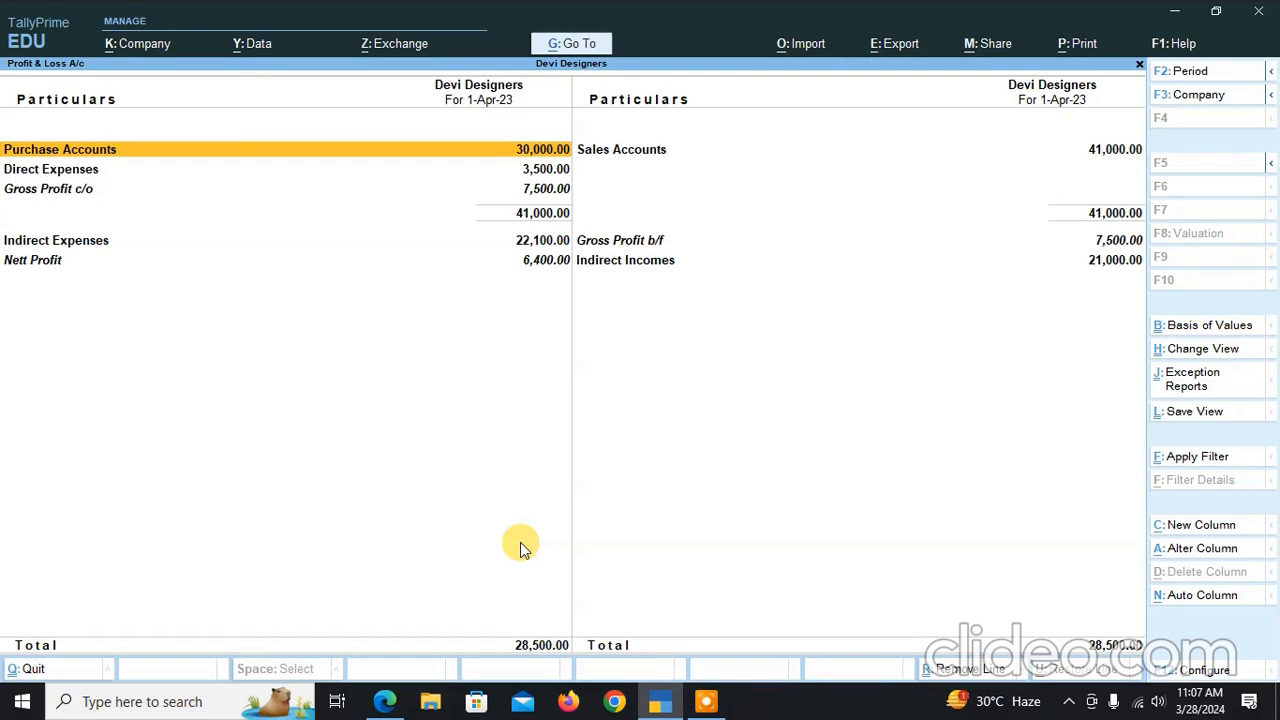
key(alt)
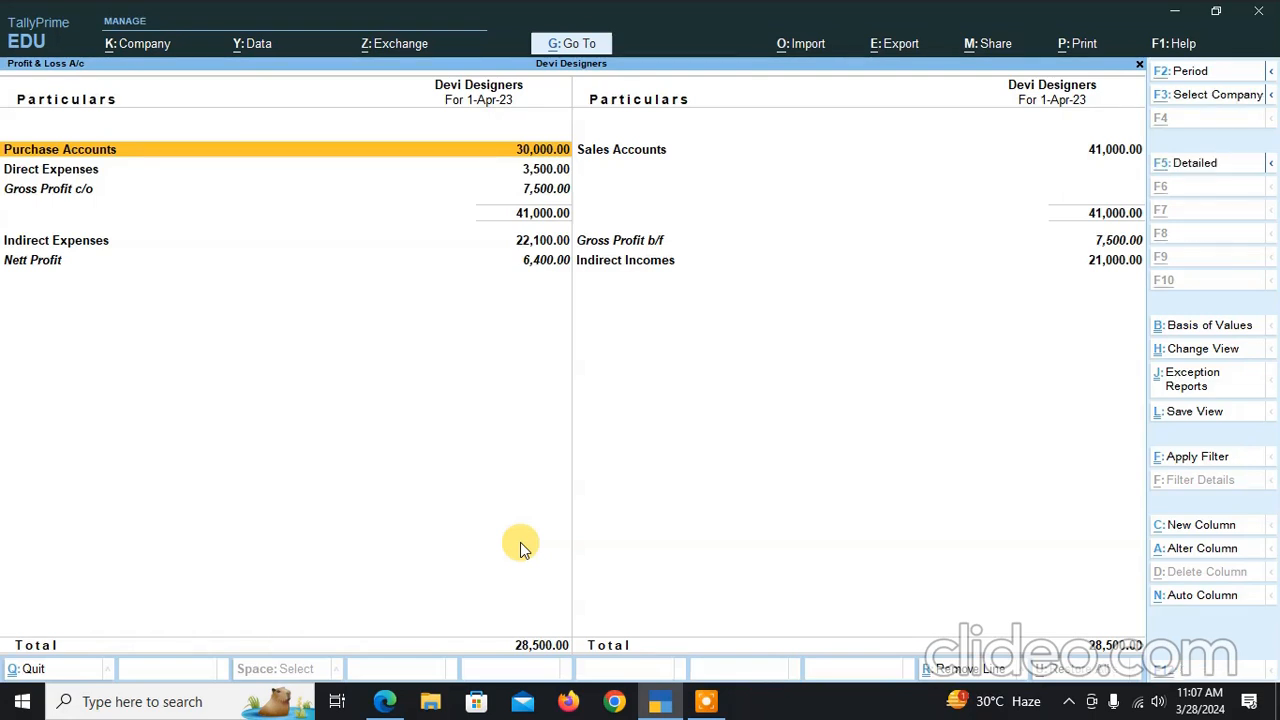
key(alt+F5)
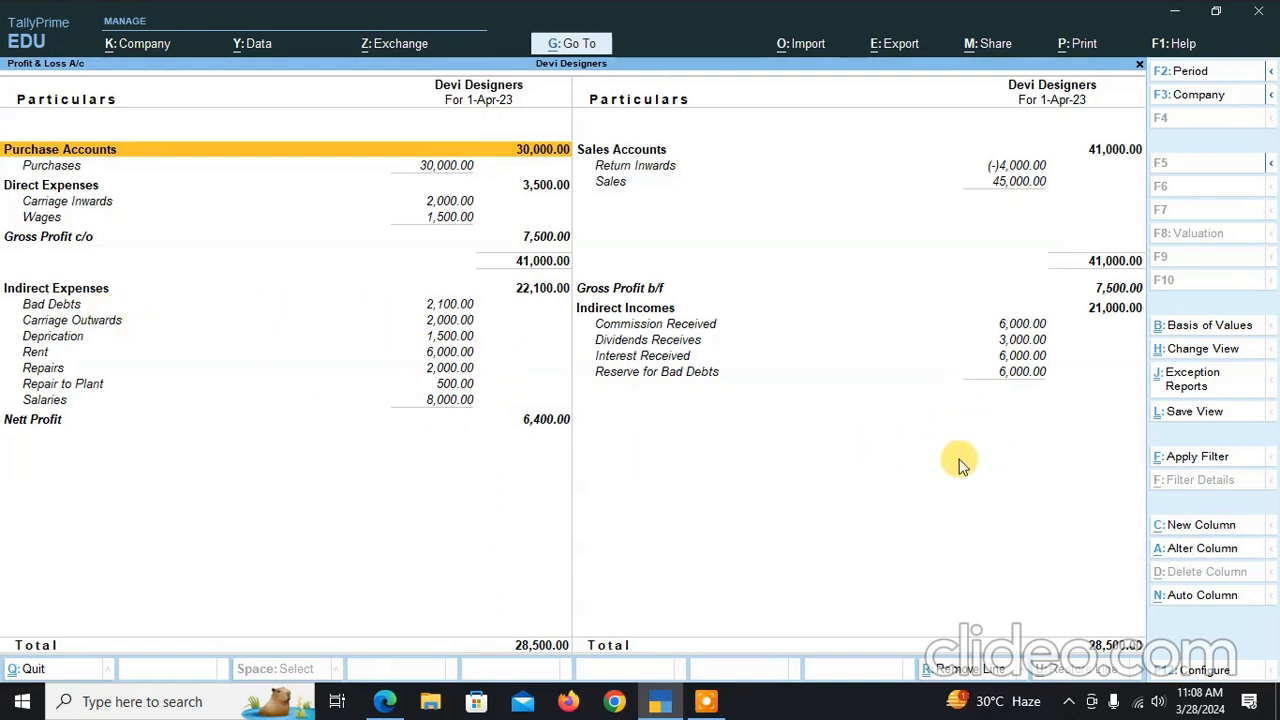
Close the Profit & Loss A/c, examine the liabilities and assets in the Balance Sheet, and return to the Gateway of Tally
key(Escape)
key(Up)
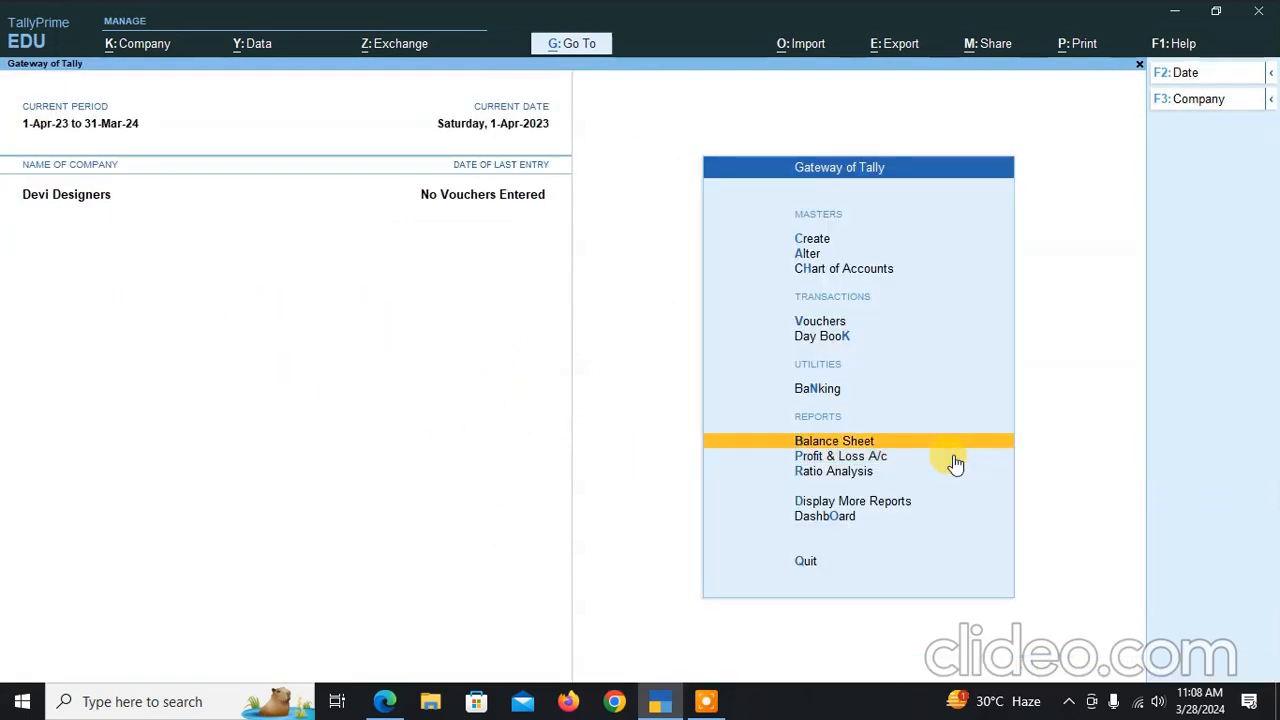
key(Return)
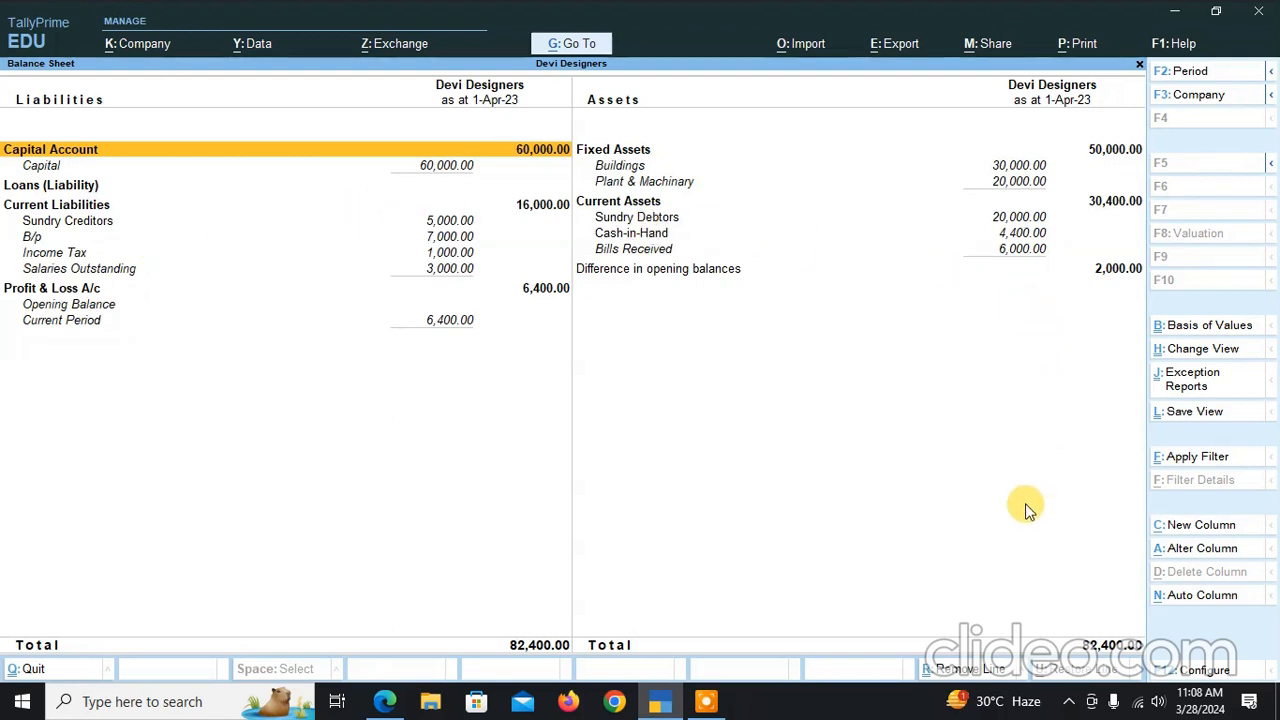
key(Escape)
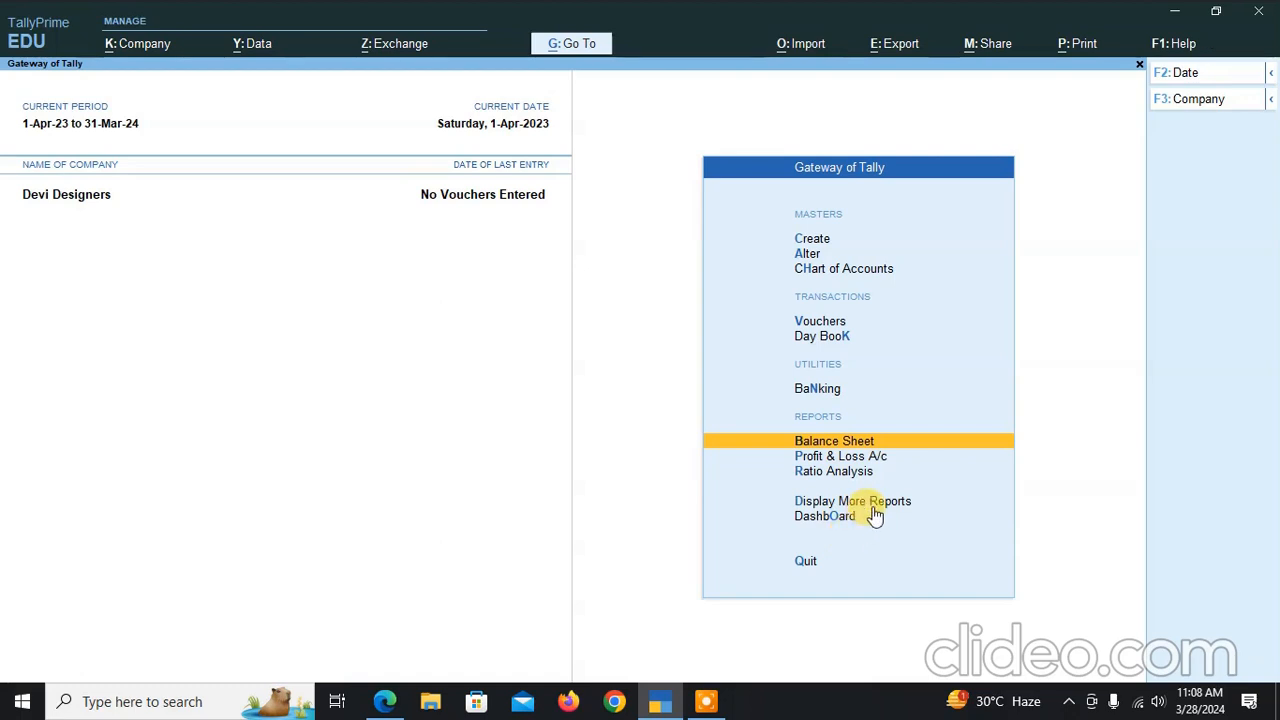
key(alt)
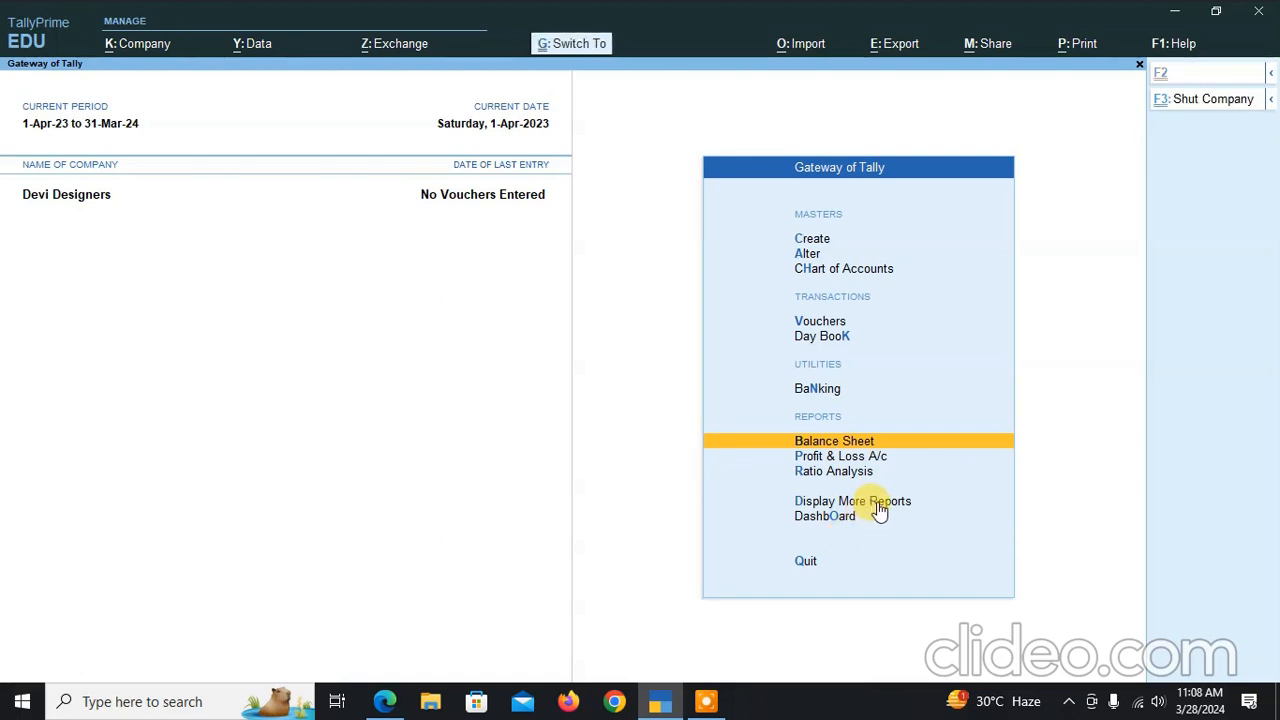